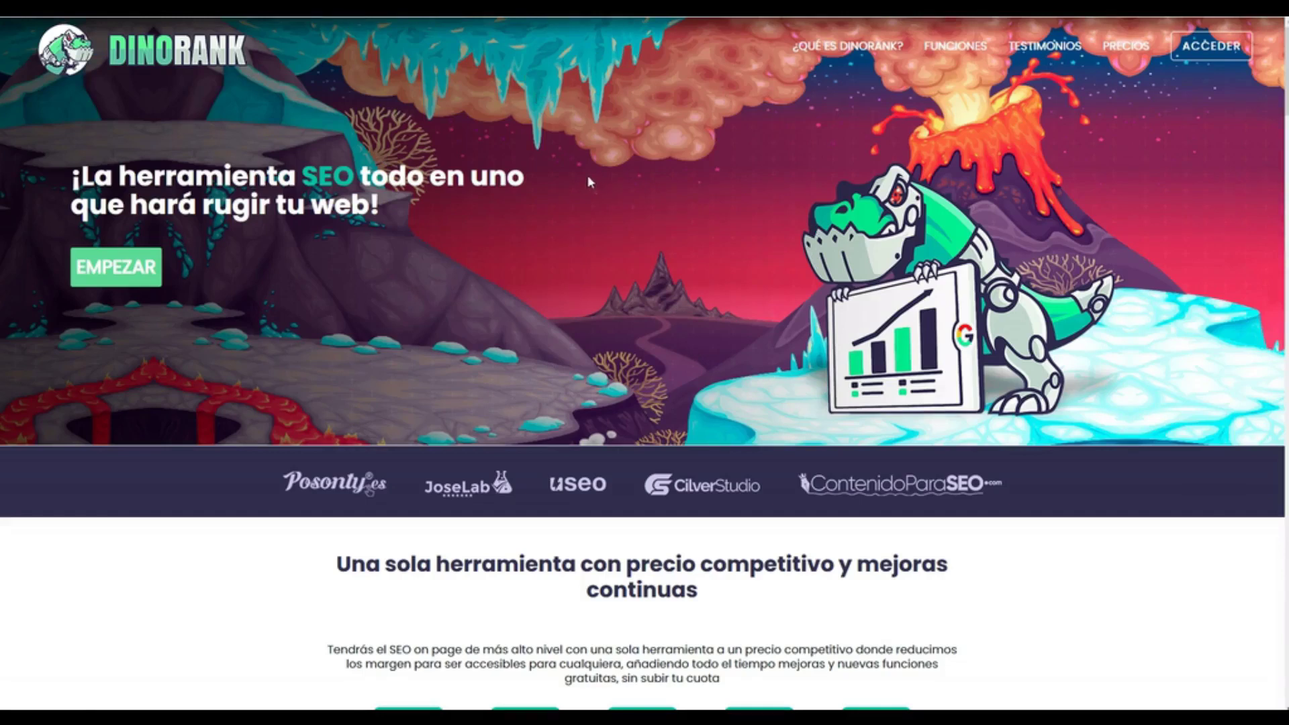
# Step: Review the DinoRANK landing page's feature sections, professional testimonials, and the annual Básico and Premium plan details
pyautogui.scroll(-6, 530, 254)
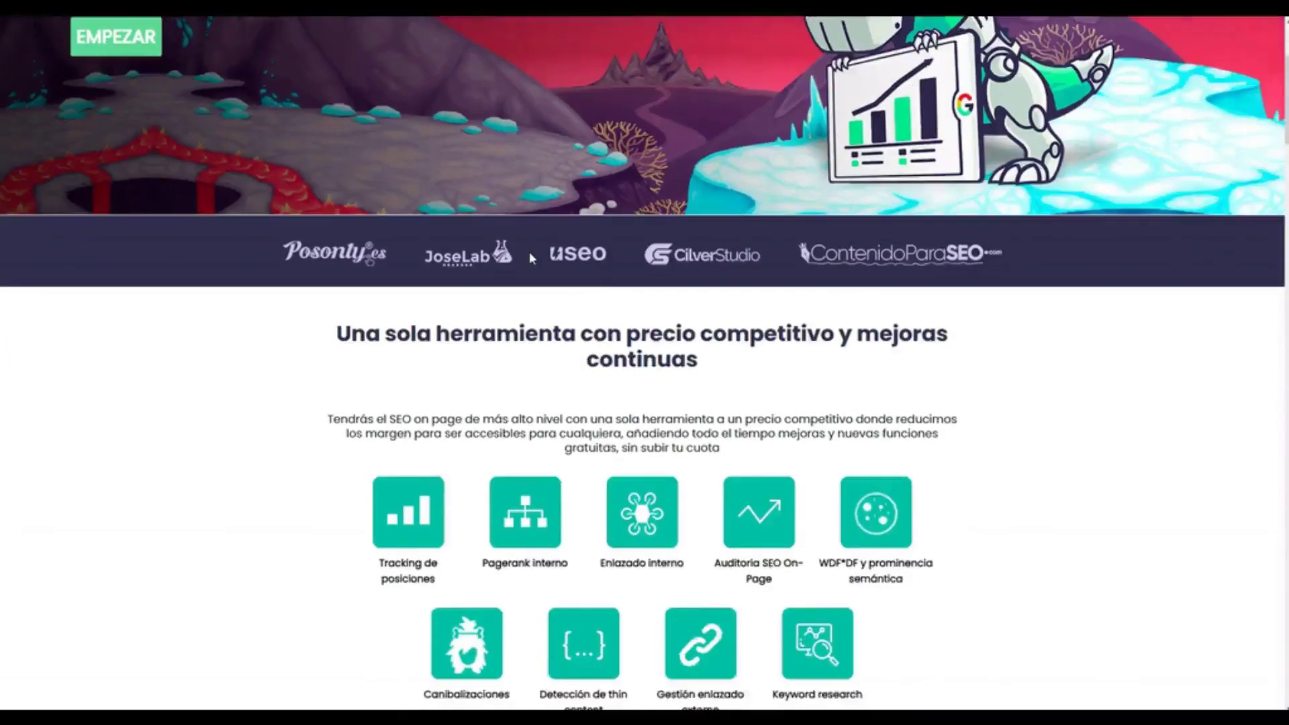
pyautogui.scroll(-1, 532, 257)
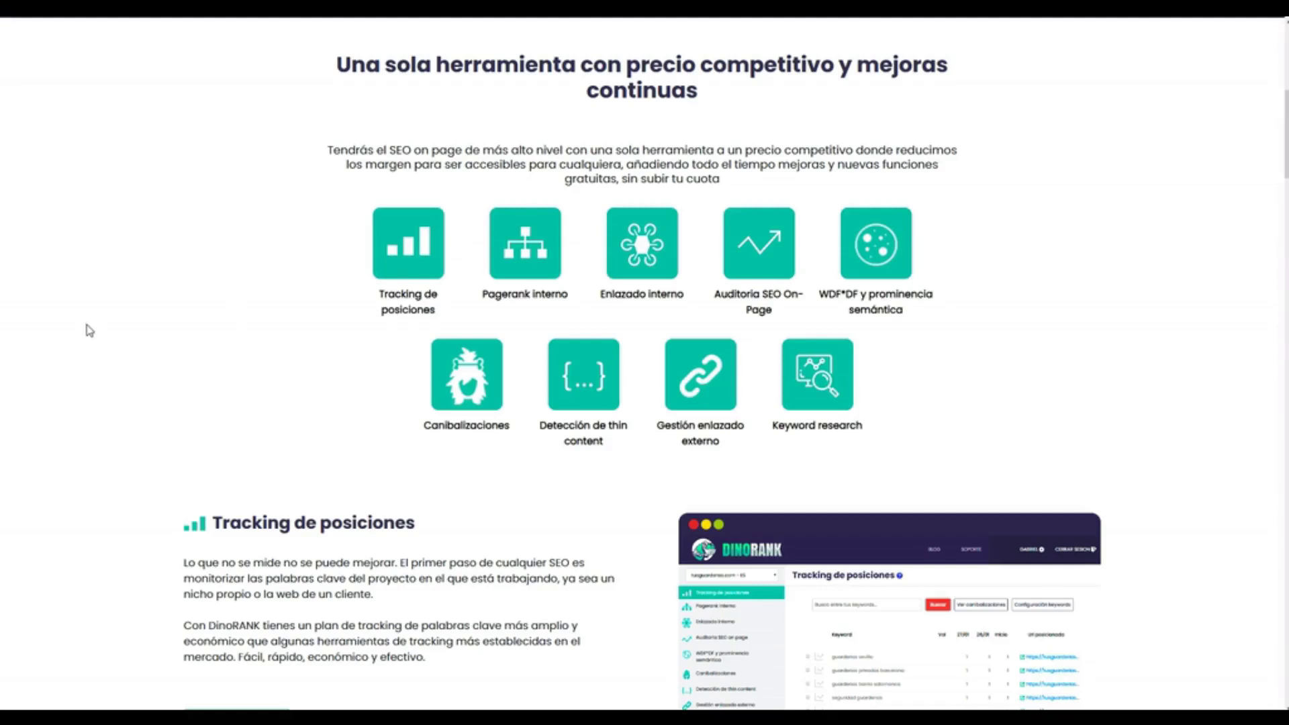
pyautogui.scroll(-3, 88, 329)
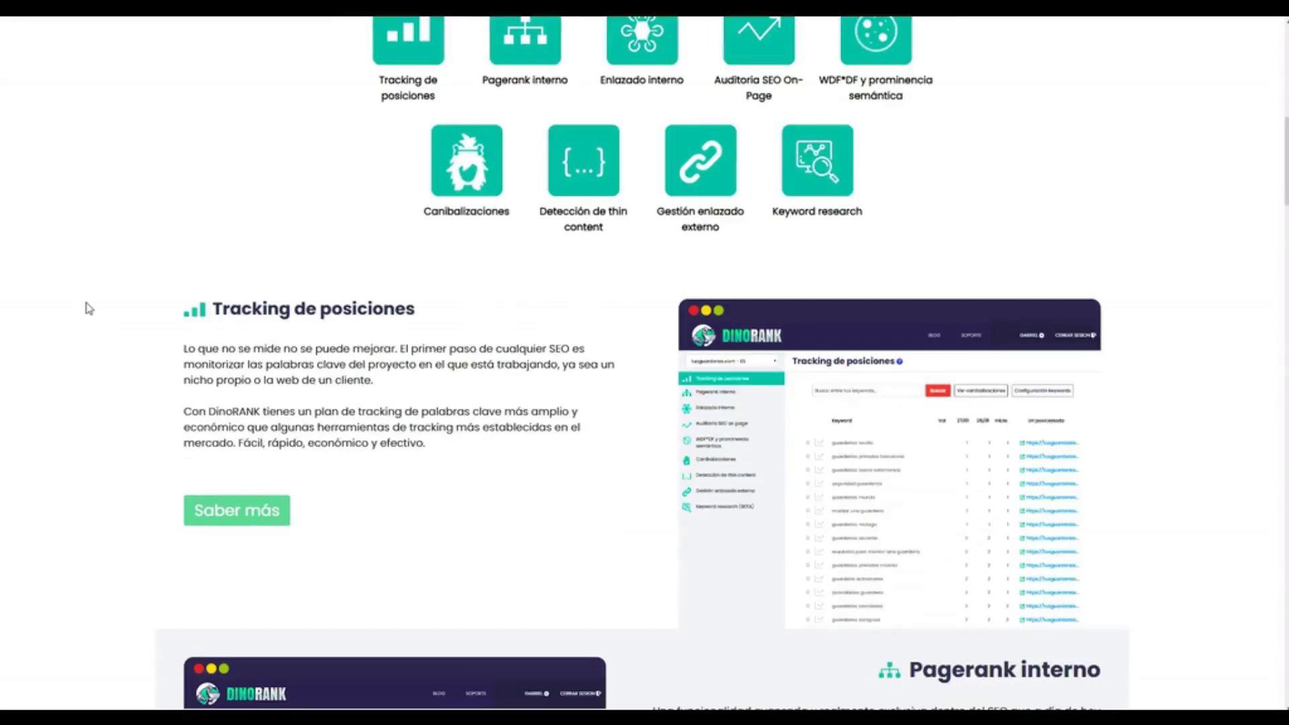
pyautogui.scroll(-6, 91, 305)
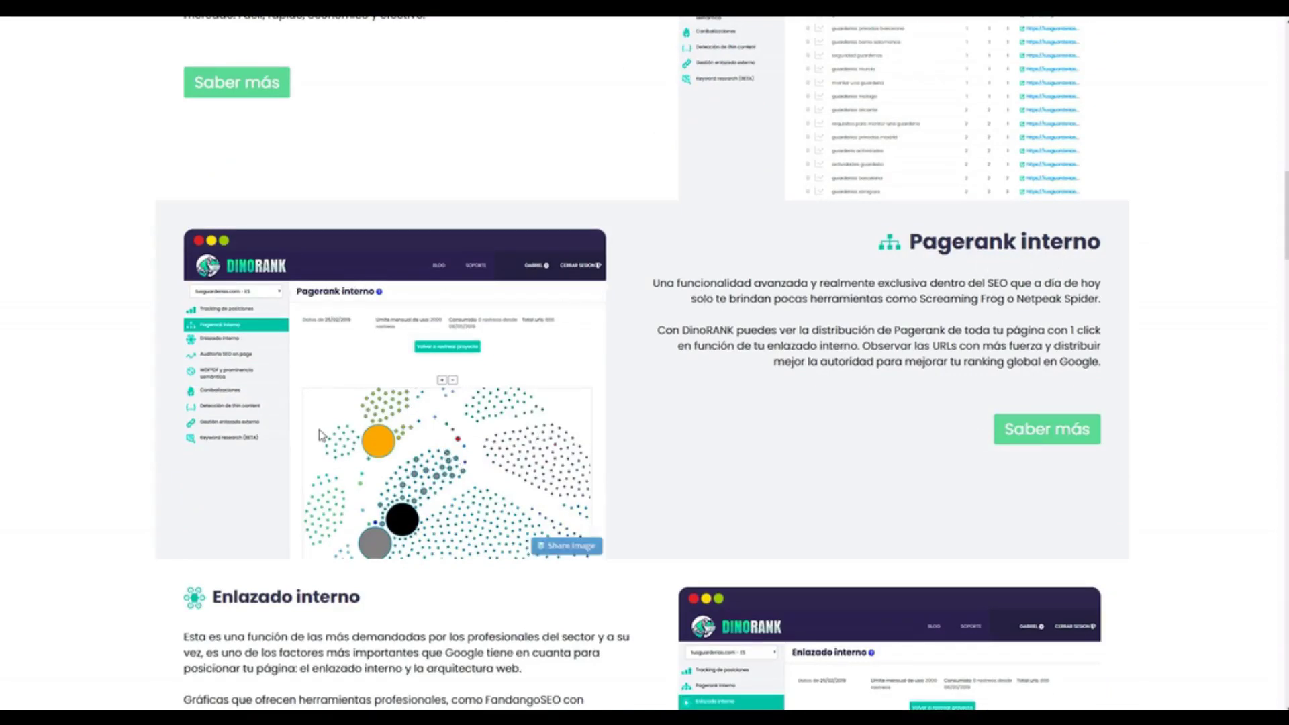
pyautogui.scroll(-10, 318, 430)
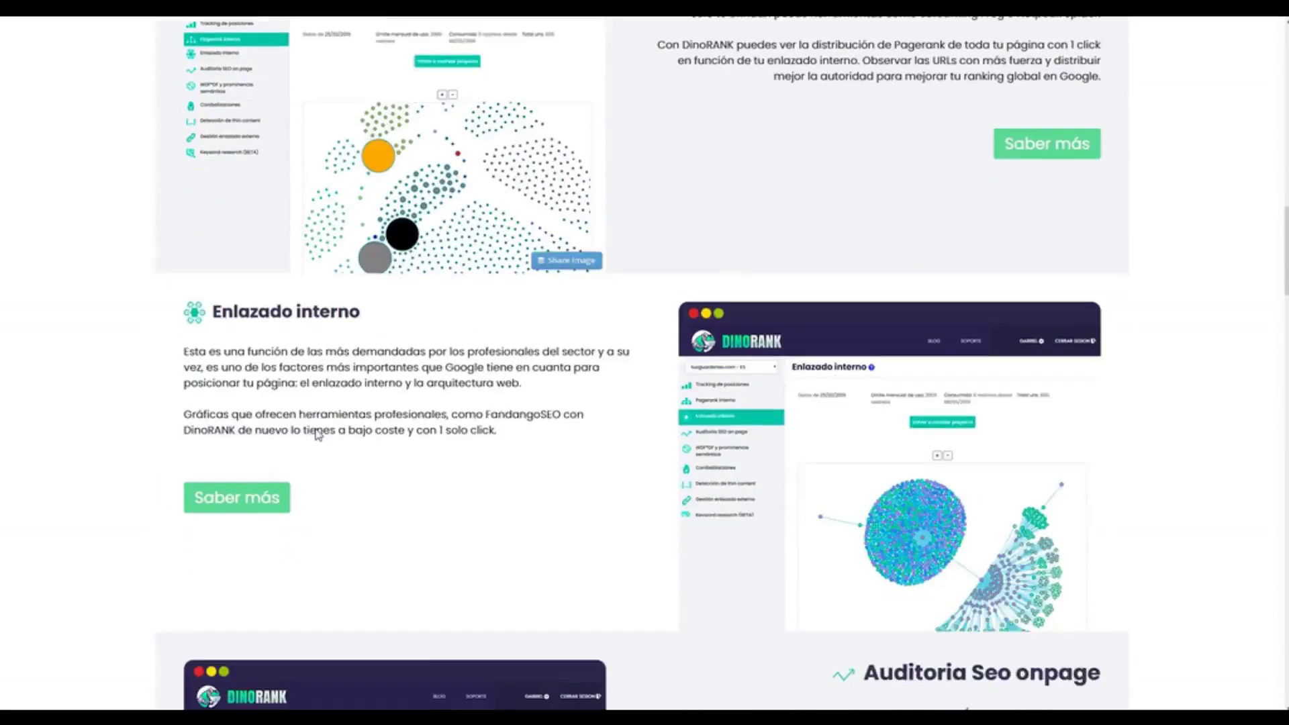
pyautogui.scroll(-10, 318, 435)
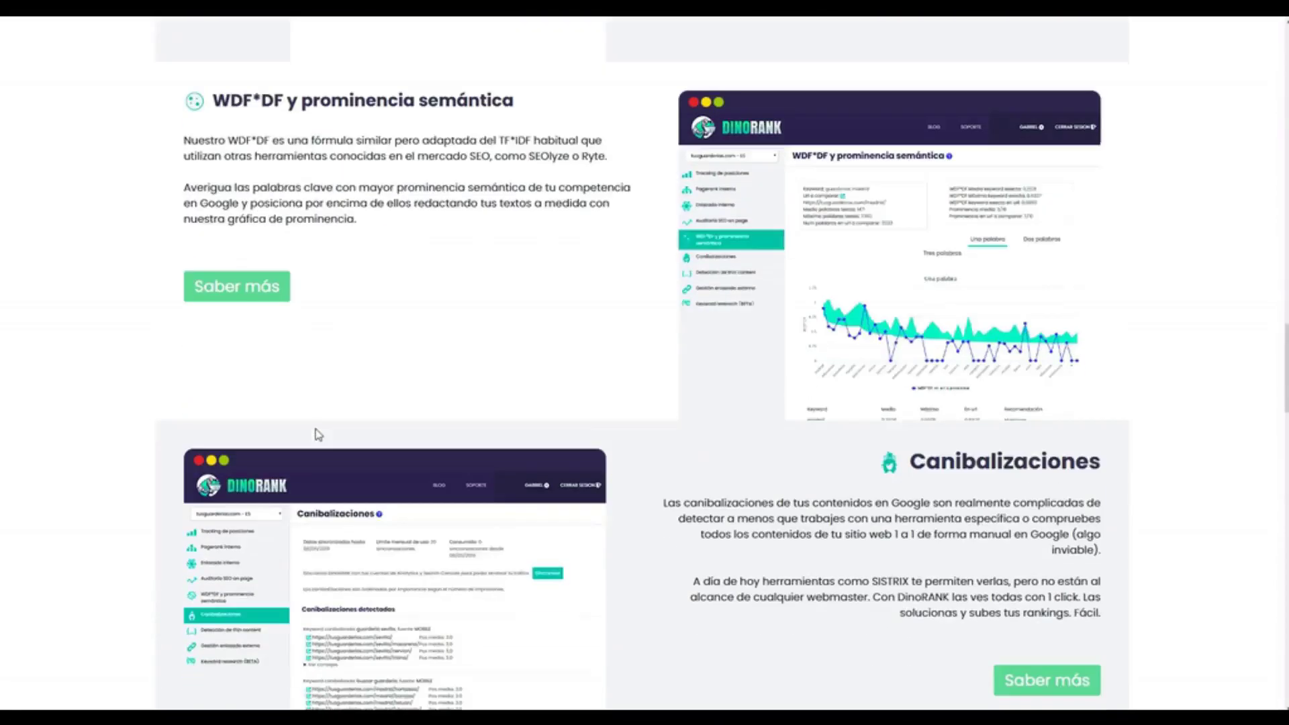
pyautogui.scroll(-2, 318, 434)
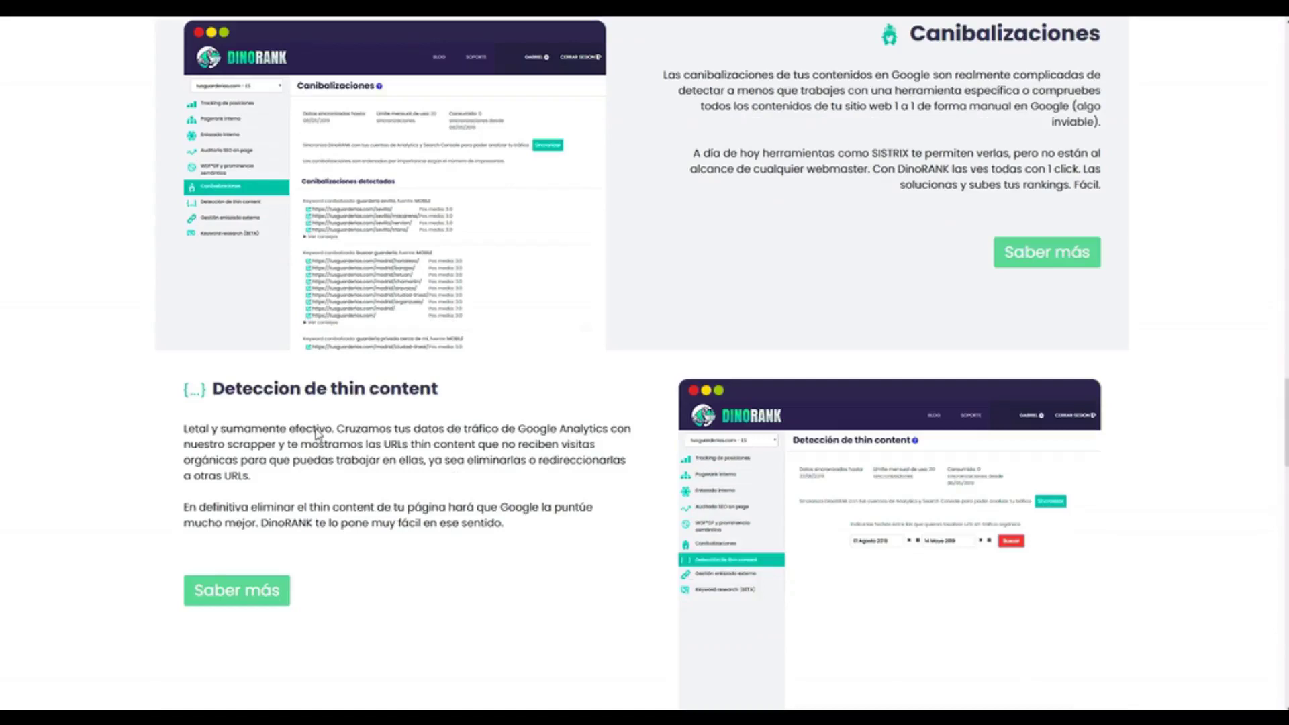
pyautogui.scroll(-10, 317, 433)
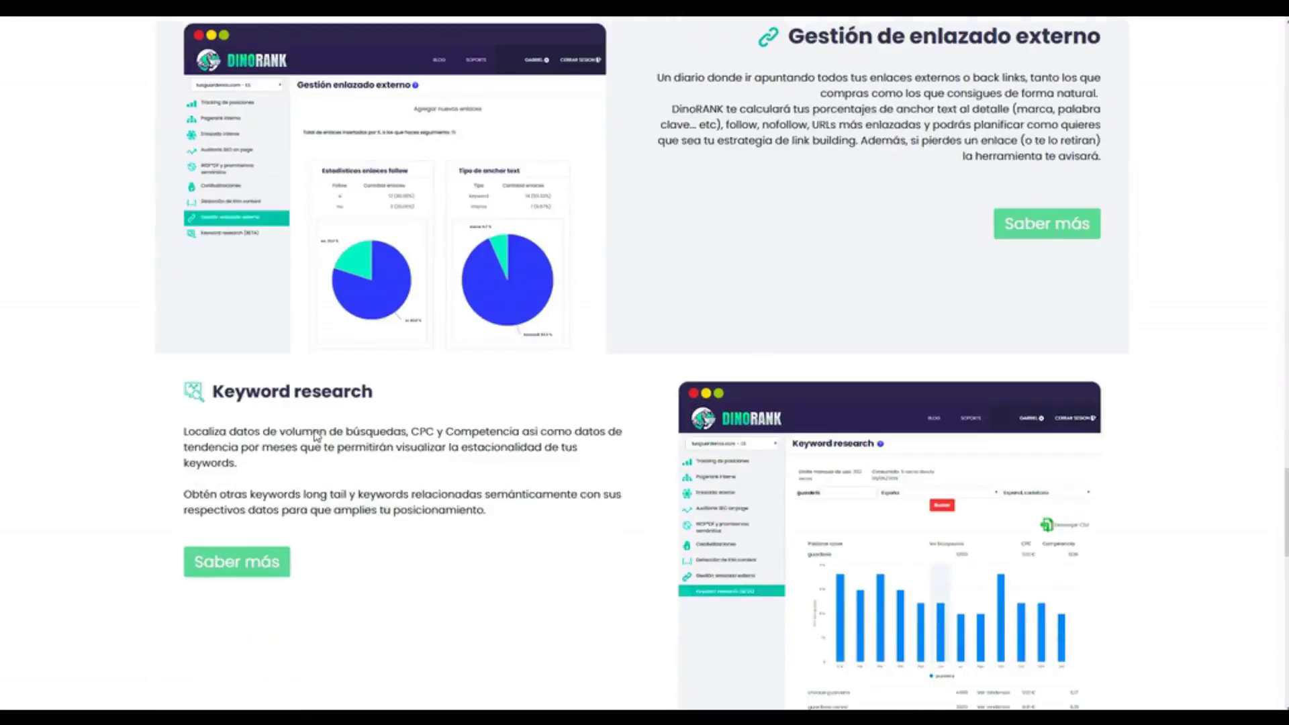
pyautogui.scroll(-8, 317, 435)
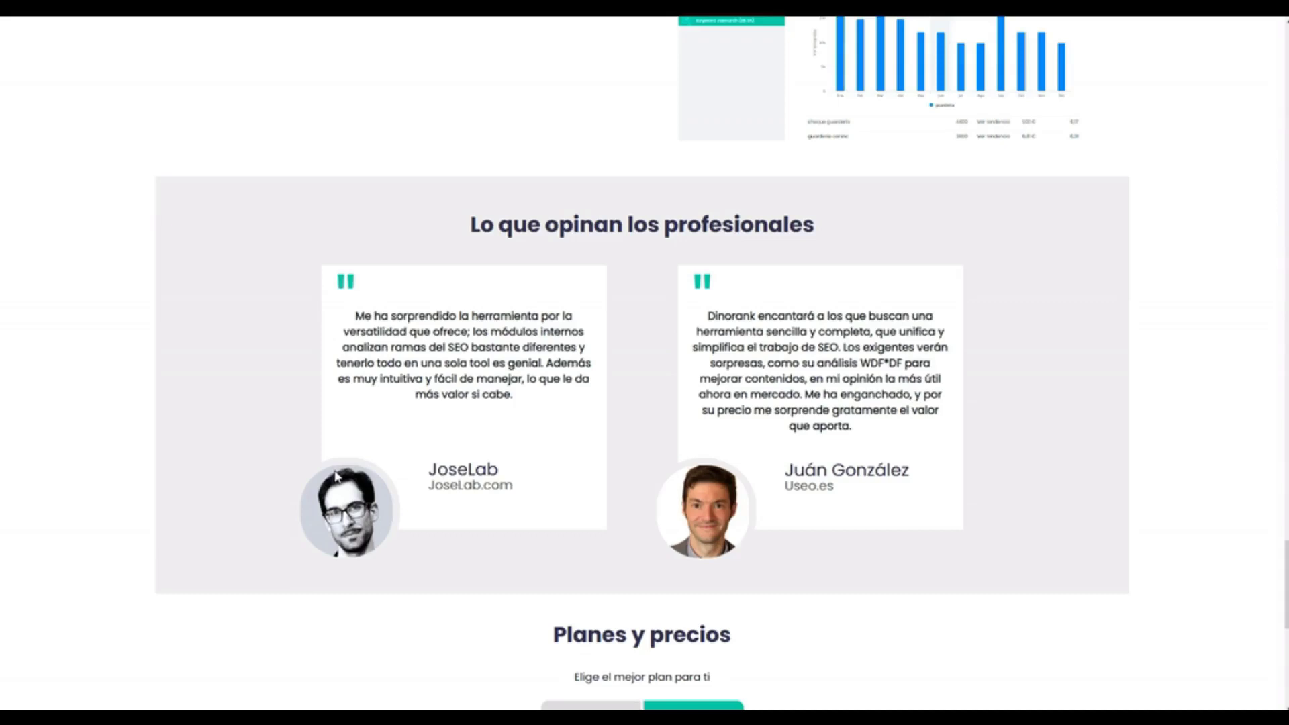
pyautogui.scroll(-8, 336, 476)
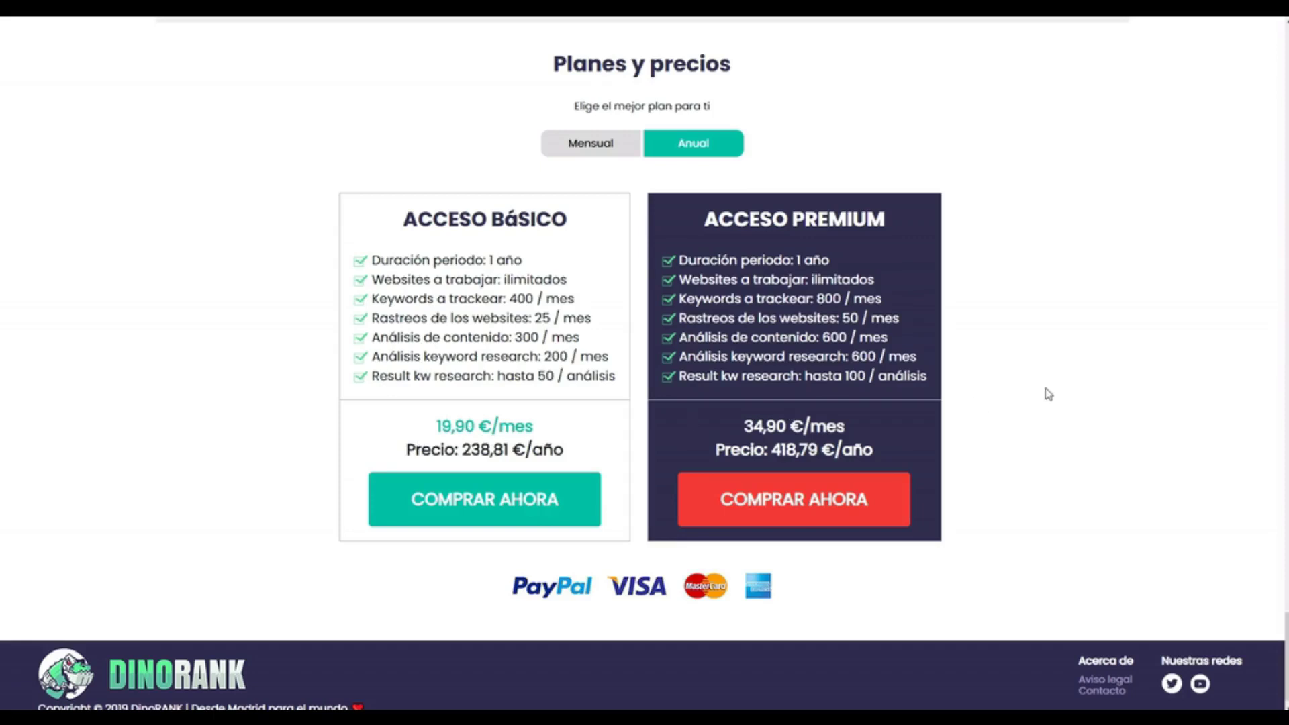
# Step: Return to the start of the landing page and log in to the account with the prefilled credentials
pyautogui.scroll(3, 1045, 391)
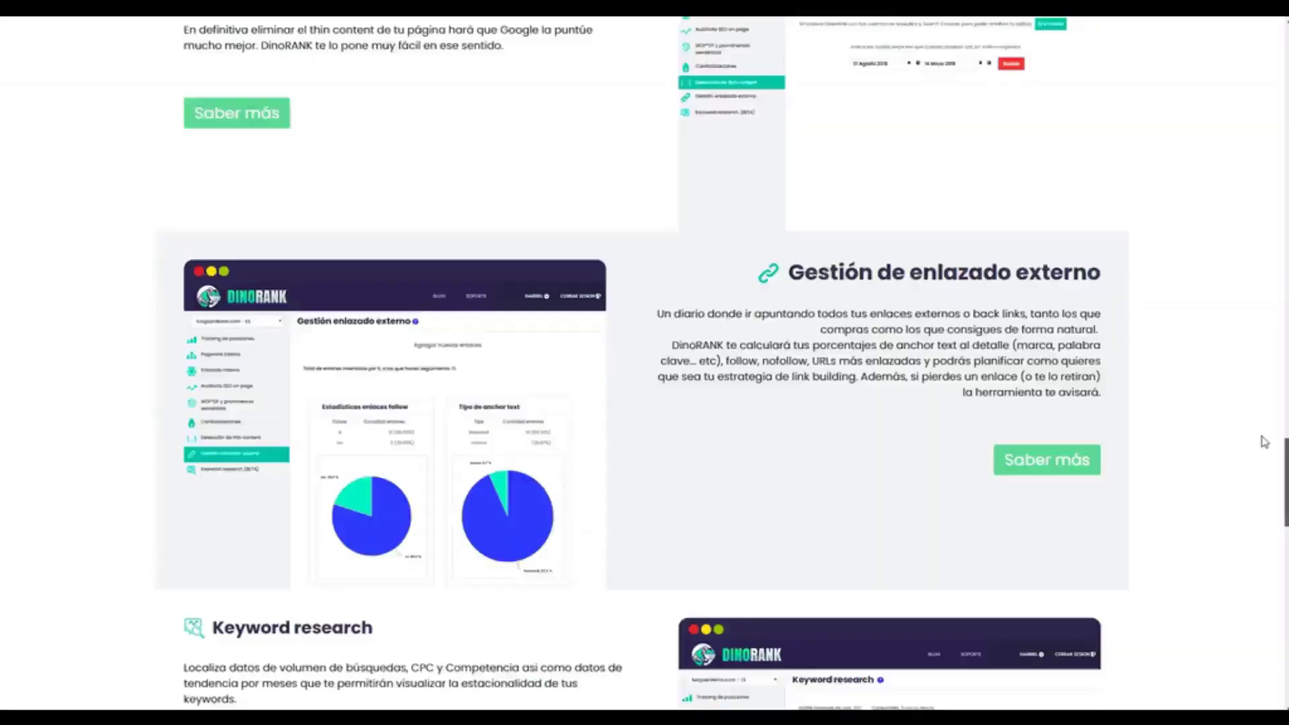
pyautogui.scroll(10, 1228, 178)
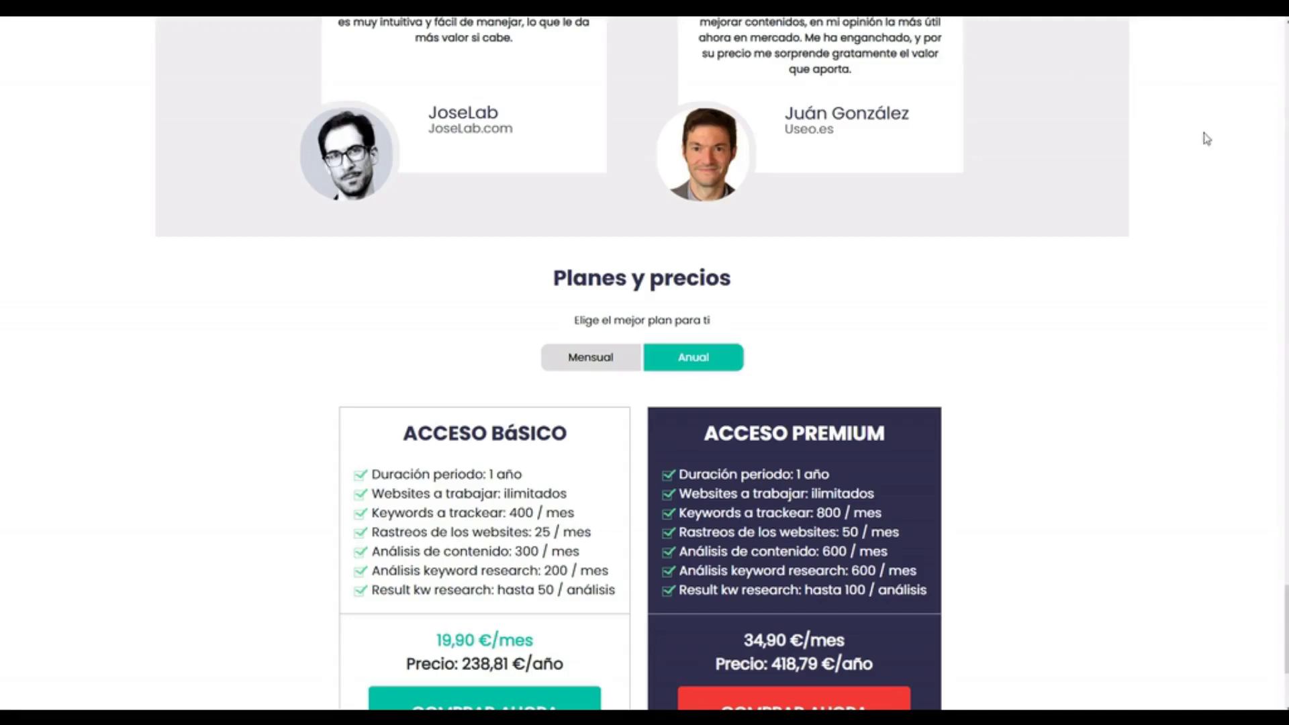
pyautogui.scroll(1, 1285, 583)
pyautogui.scroll(20, 1285, 583)
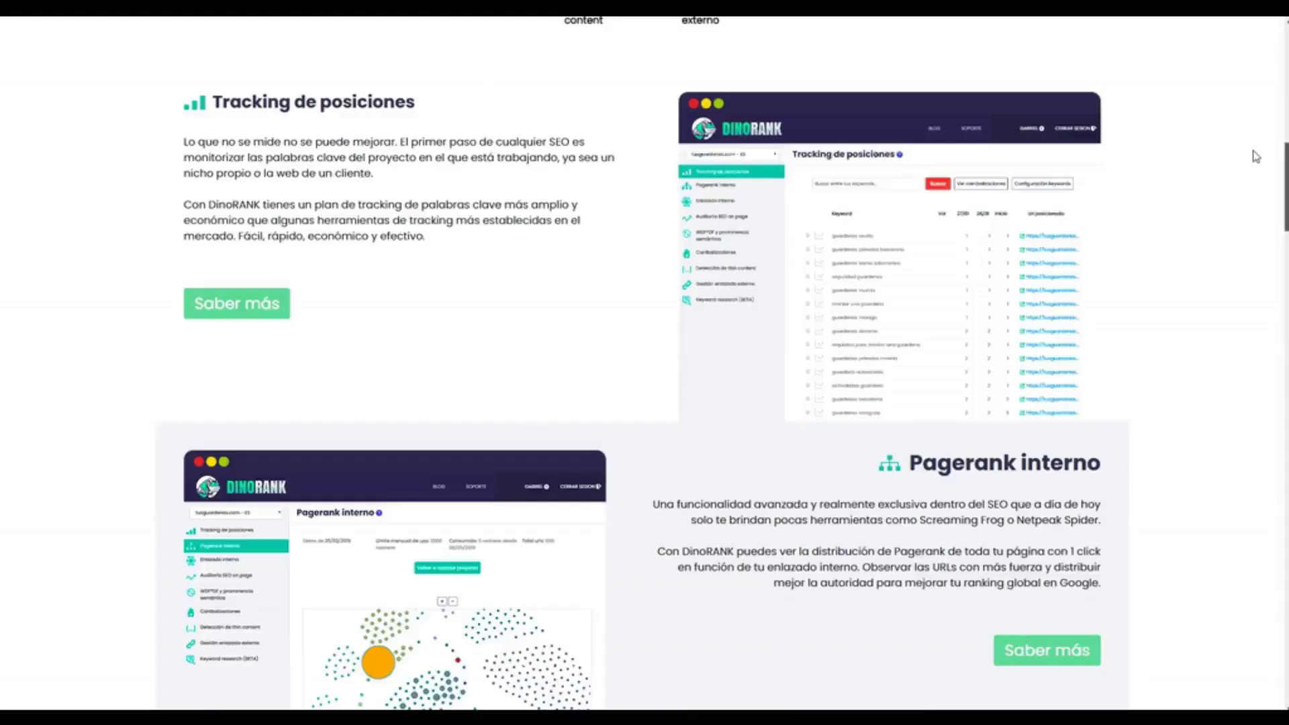
pyautogui.scroll(1, 767, 178)
pyautogui.scroll(1, 768, 178)
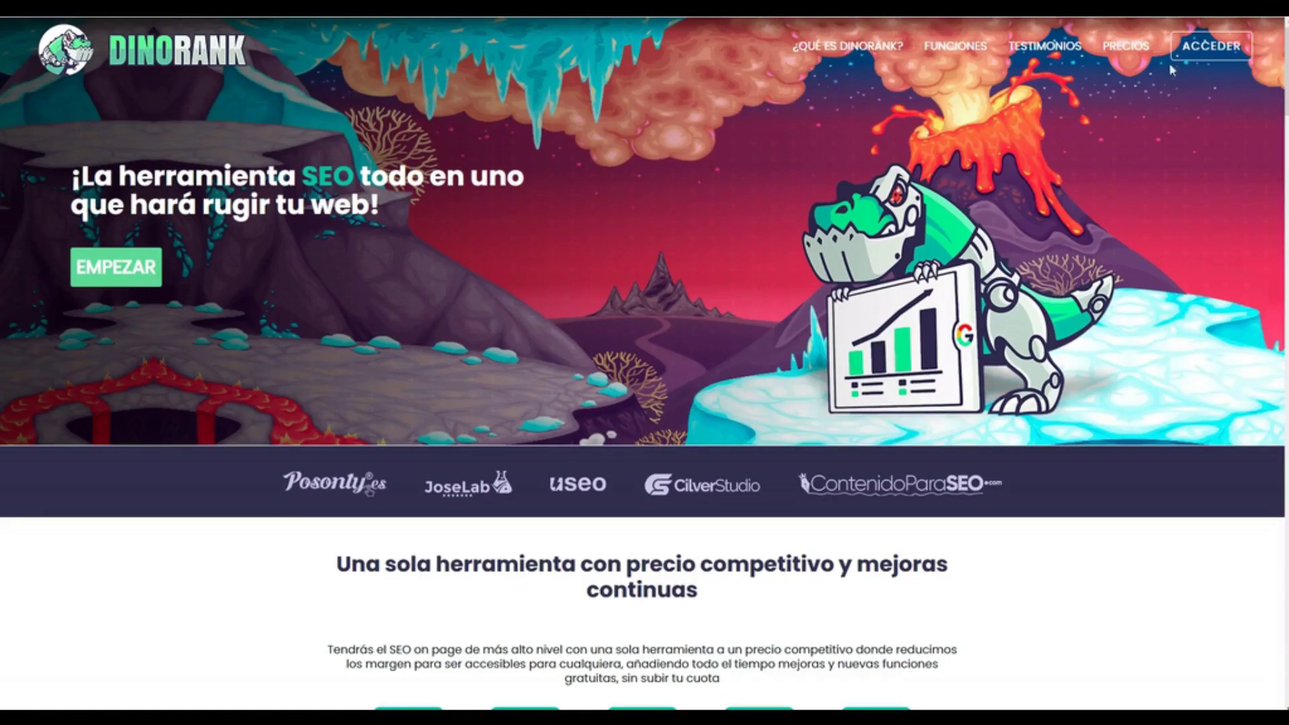
pyautogui.click(115, 270)
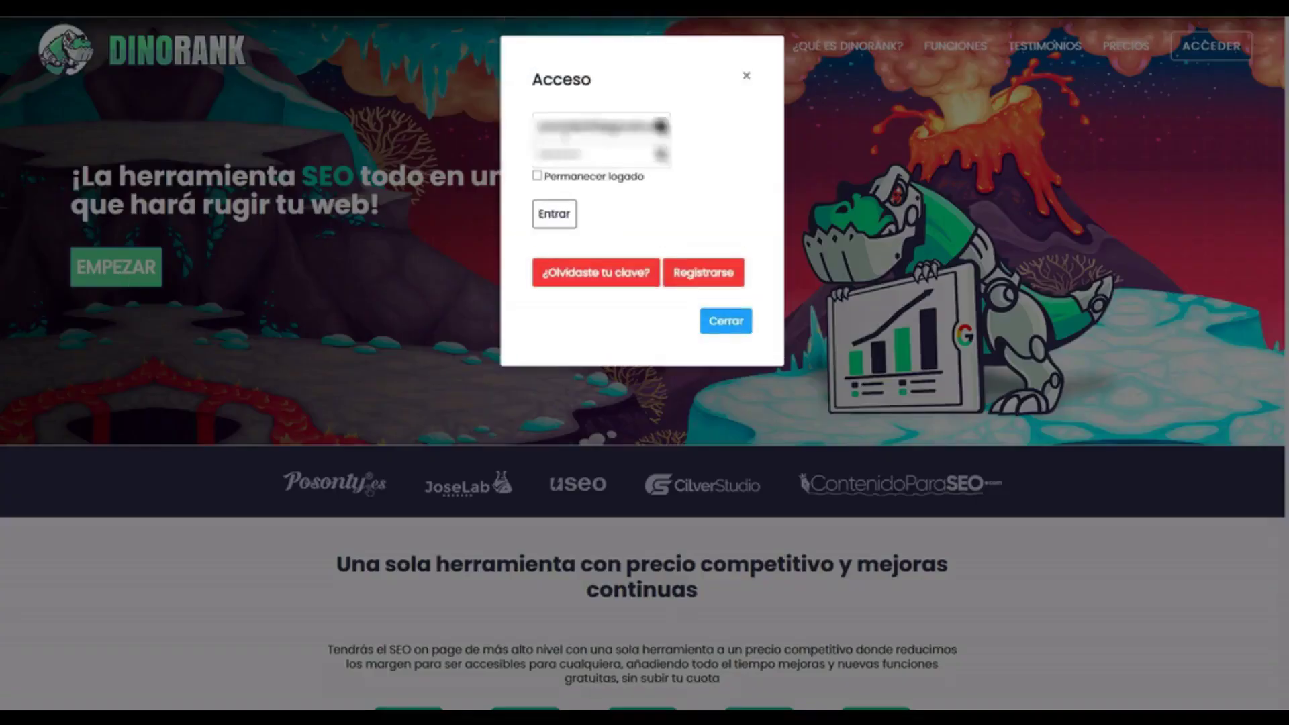
pyautogui.click(554, 214)
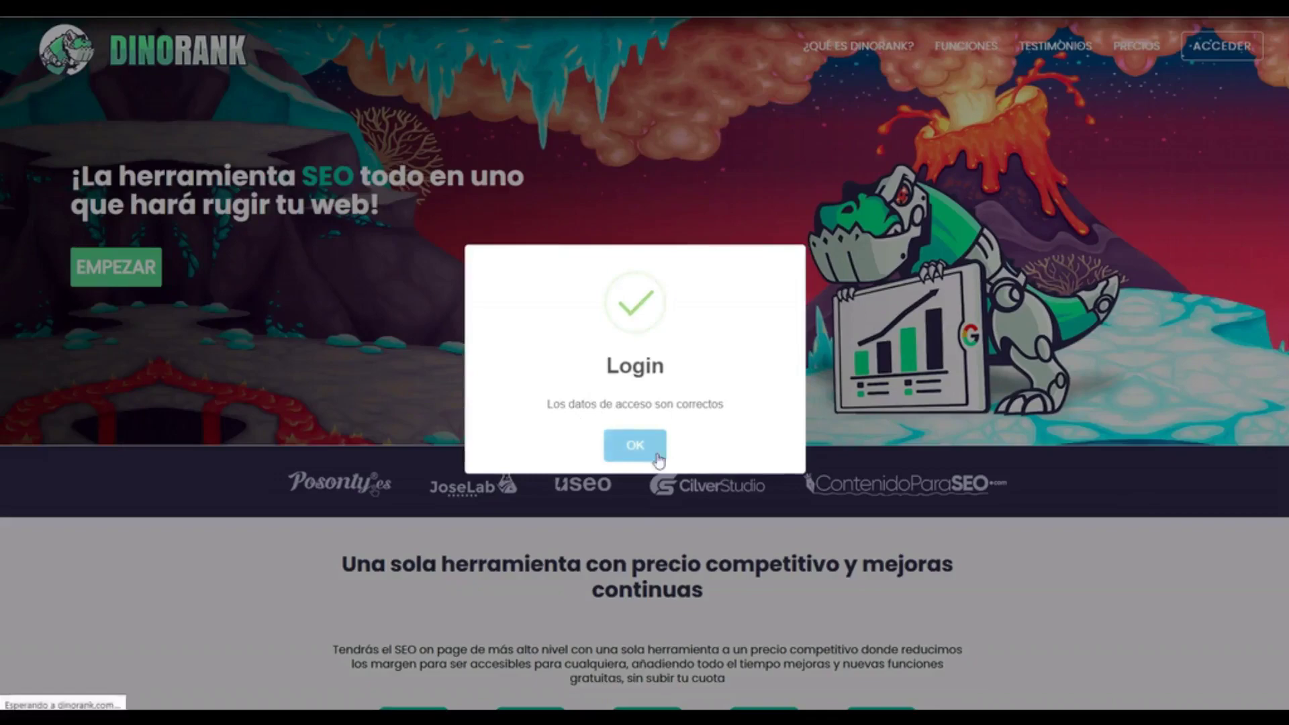
pyautogui.click(640, 448)
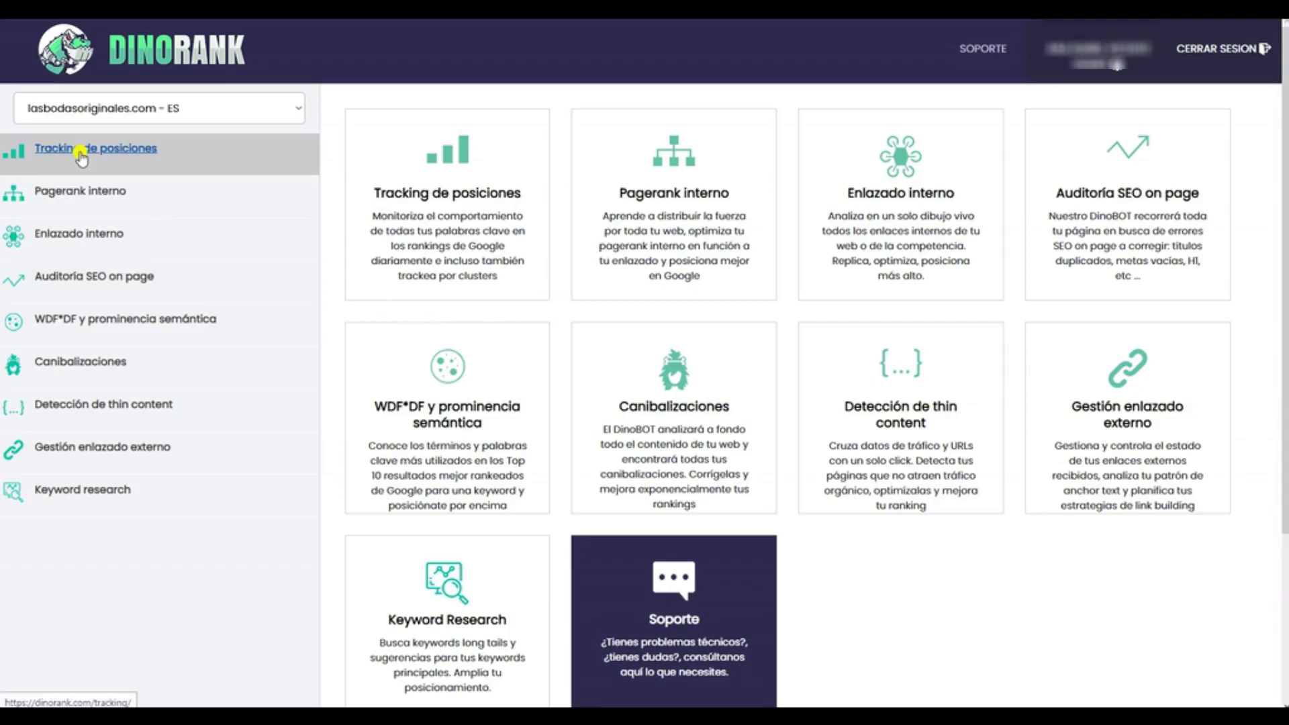
# Step: Create a new project for the domain ejemplo.com with Ecuador as its country
pyautogui.click(299, 109)
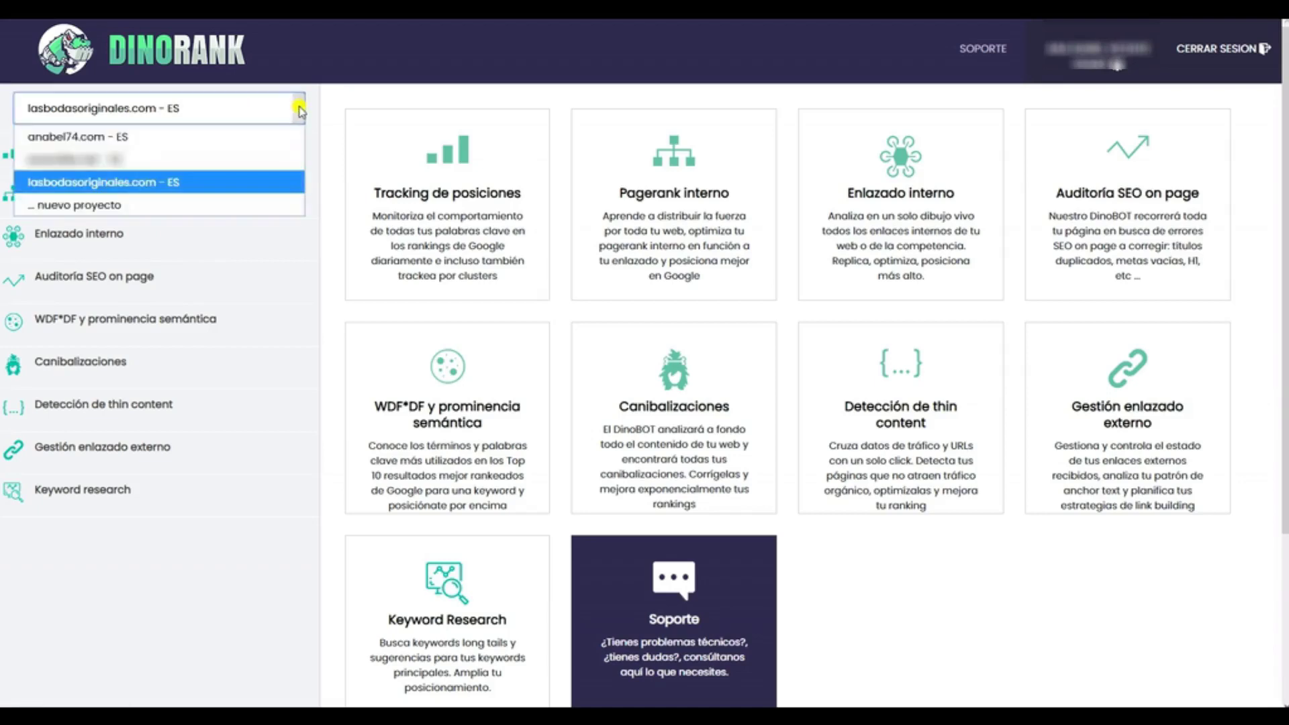
pyautogui.click(69, 205)
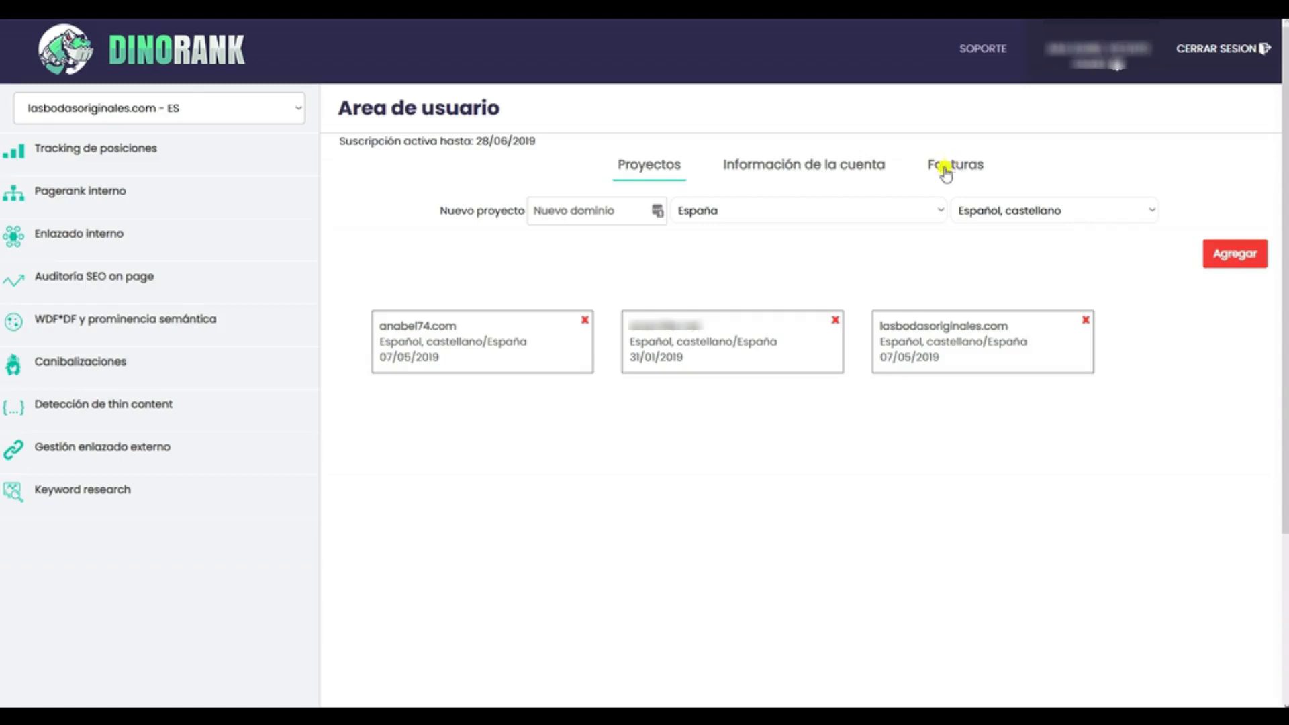
pyautogui.click(576, 203)
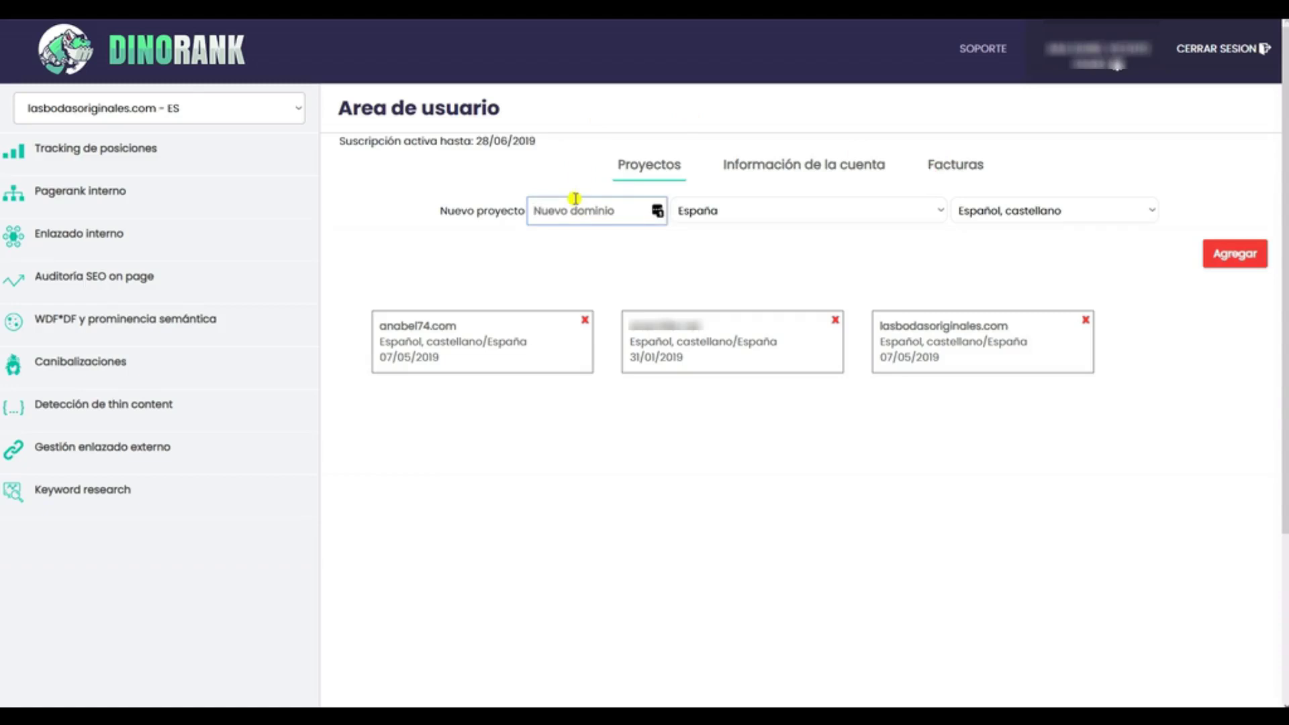
pyautogui.write('ejemplo.com')
pyautogui.click(715, 213)
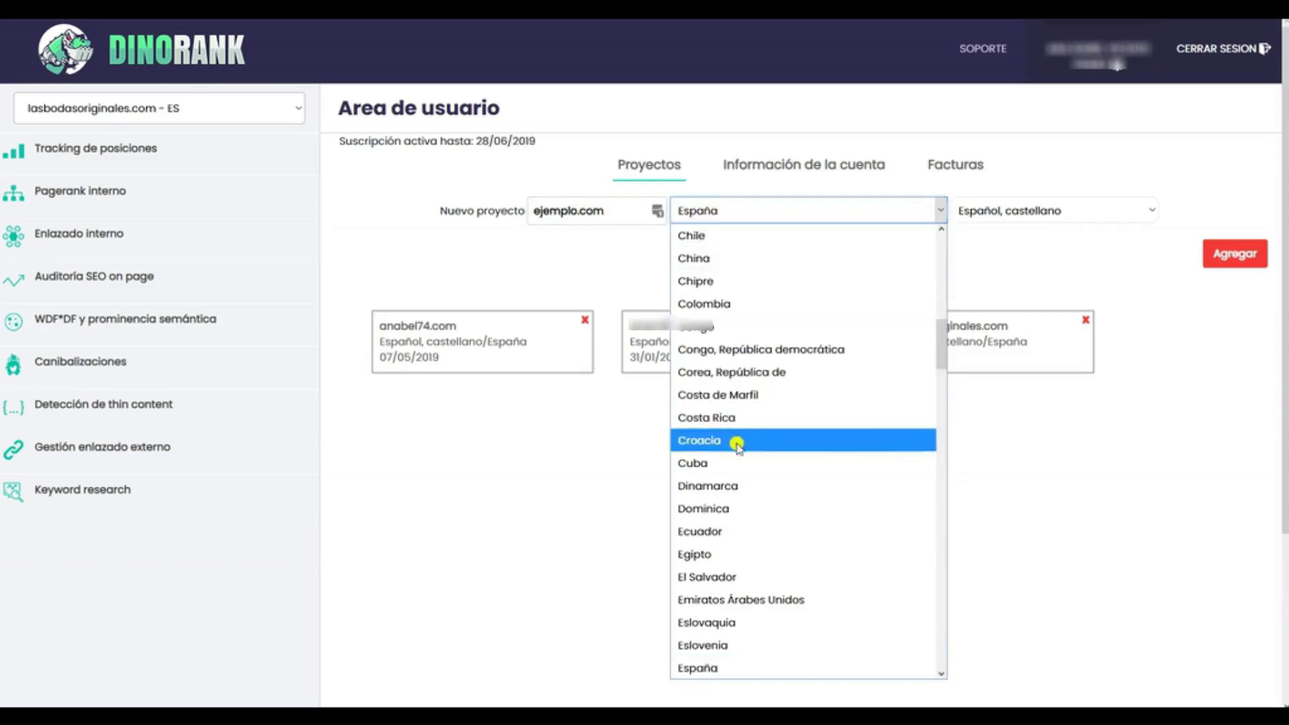
pyautogui.click(740, 532)
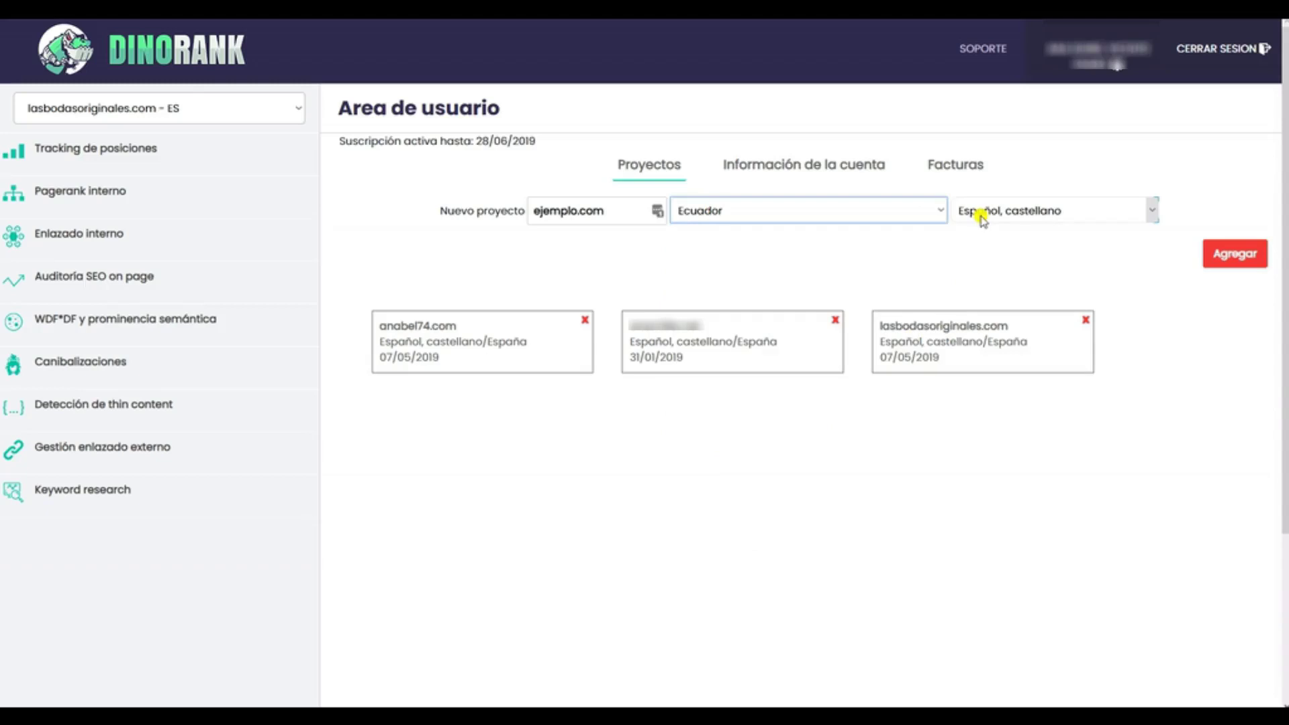
pyautogui.click(1226, 255)
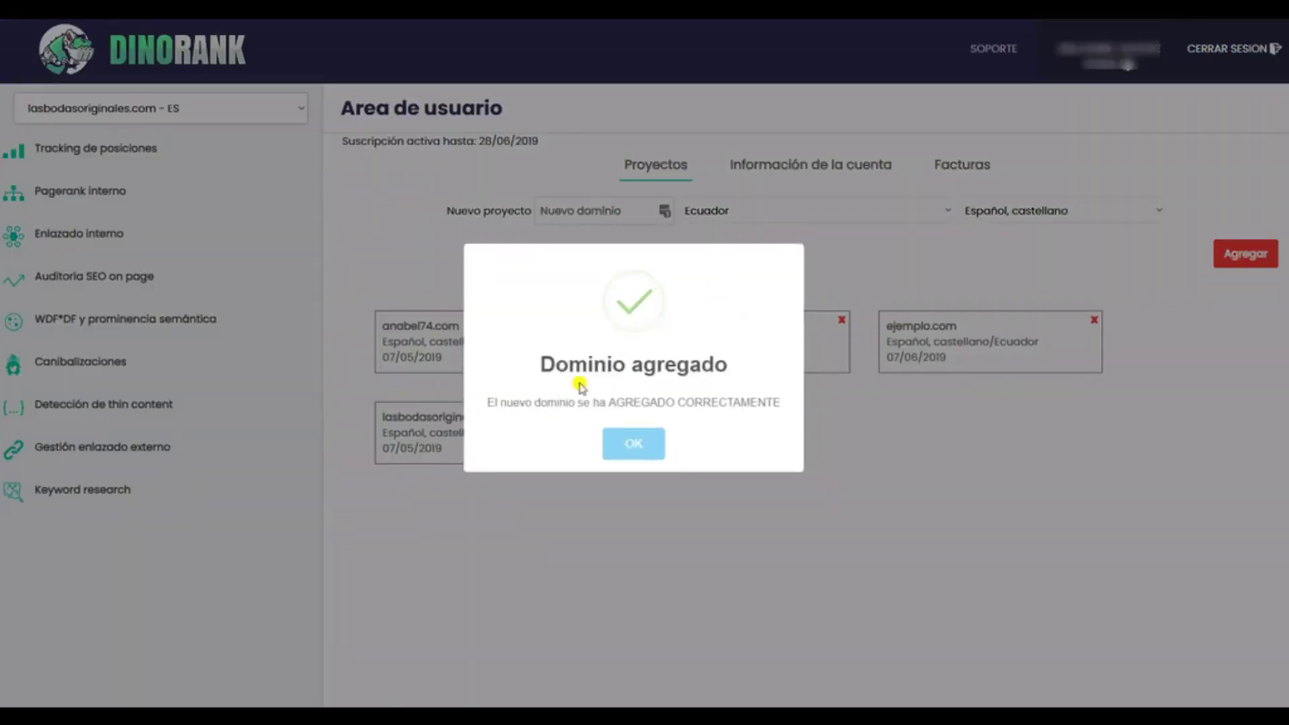
pyautogui.click(631, 446)
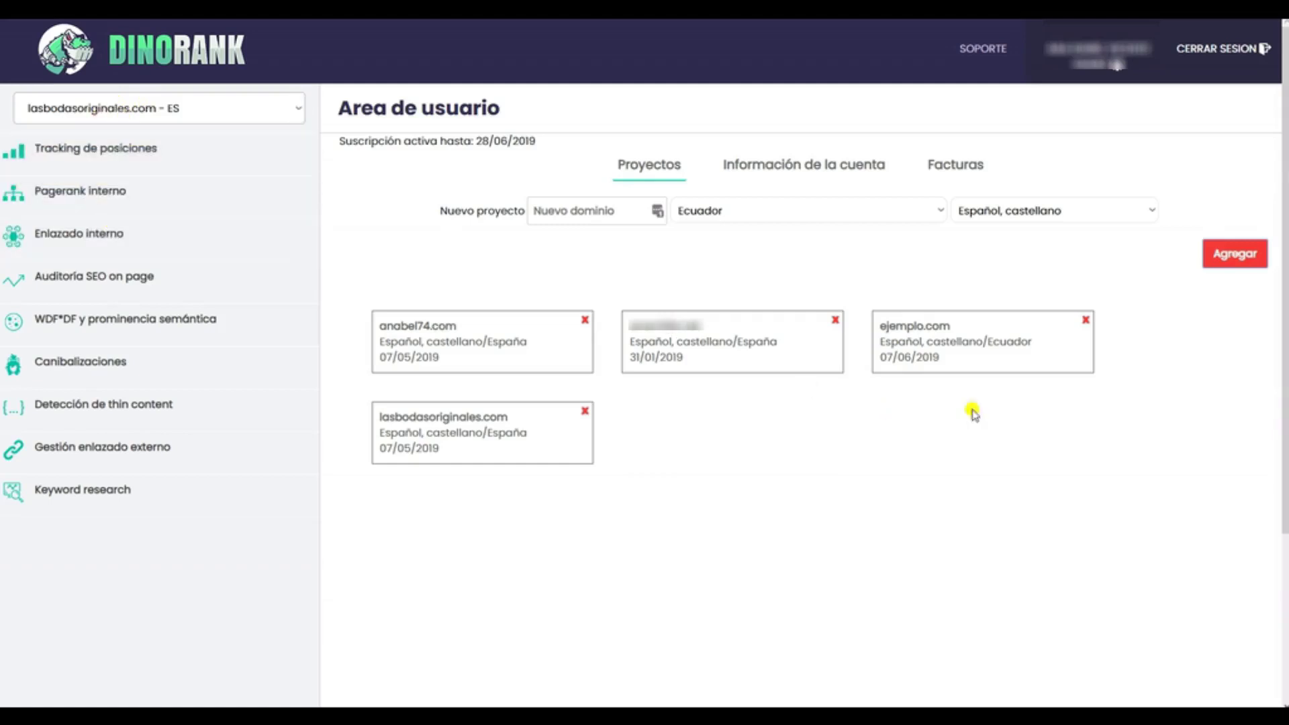
# Step: Make ejemplo.com the active project and open the form for registering keywords in its position tracking
pyautogui.click(904, 327)
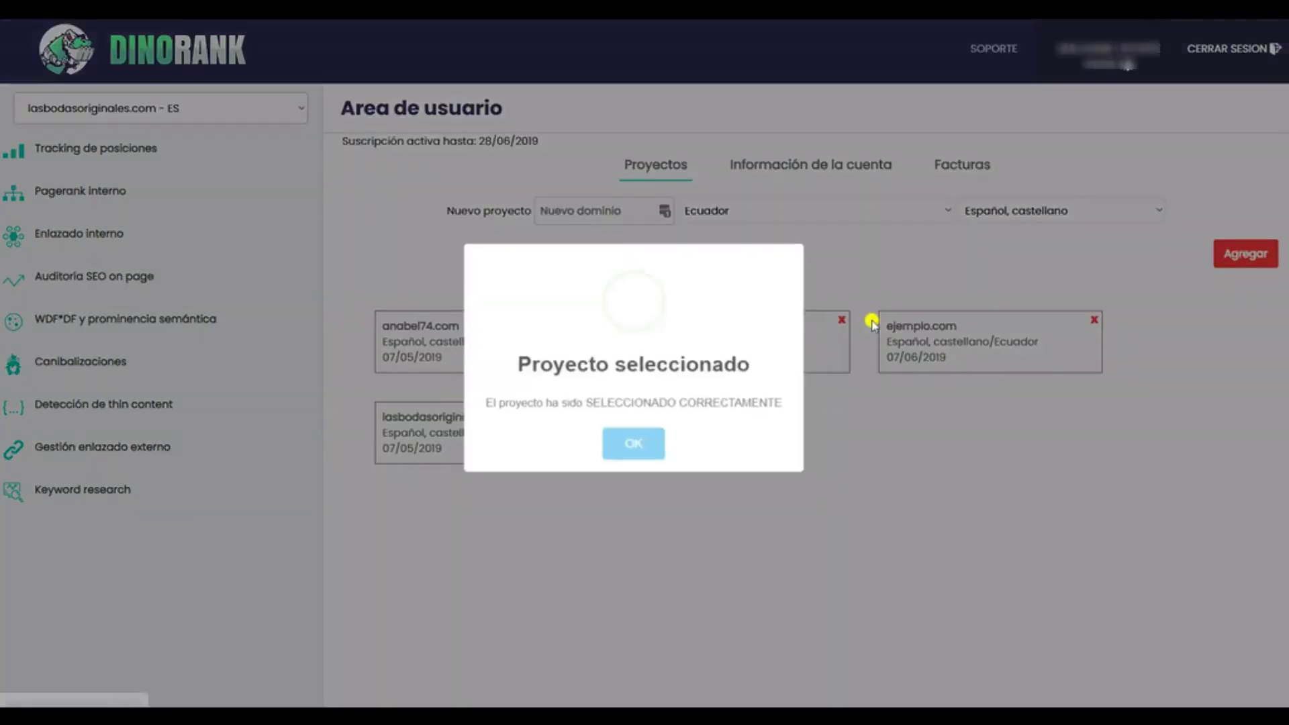
pyautogui.click(631, 444)
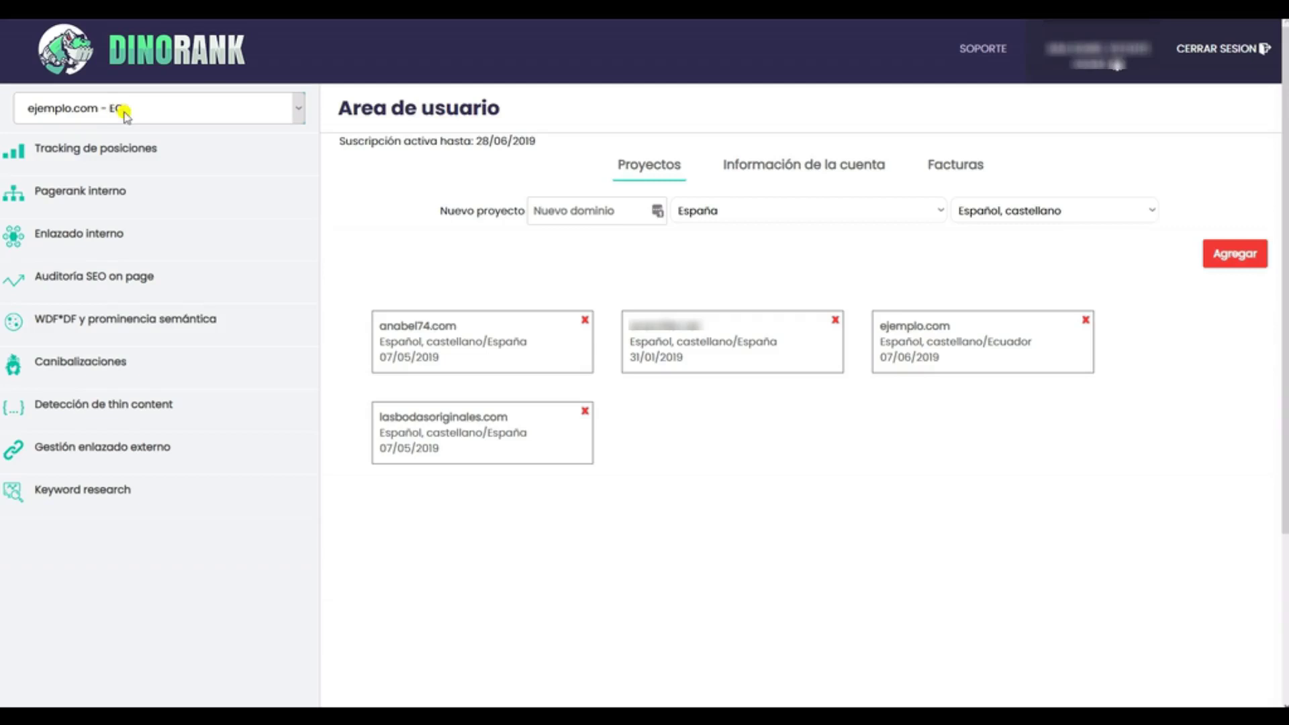
pyautogui.click(80, 150)
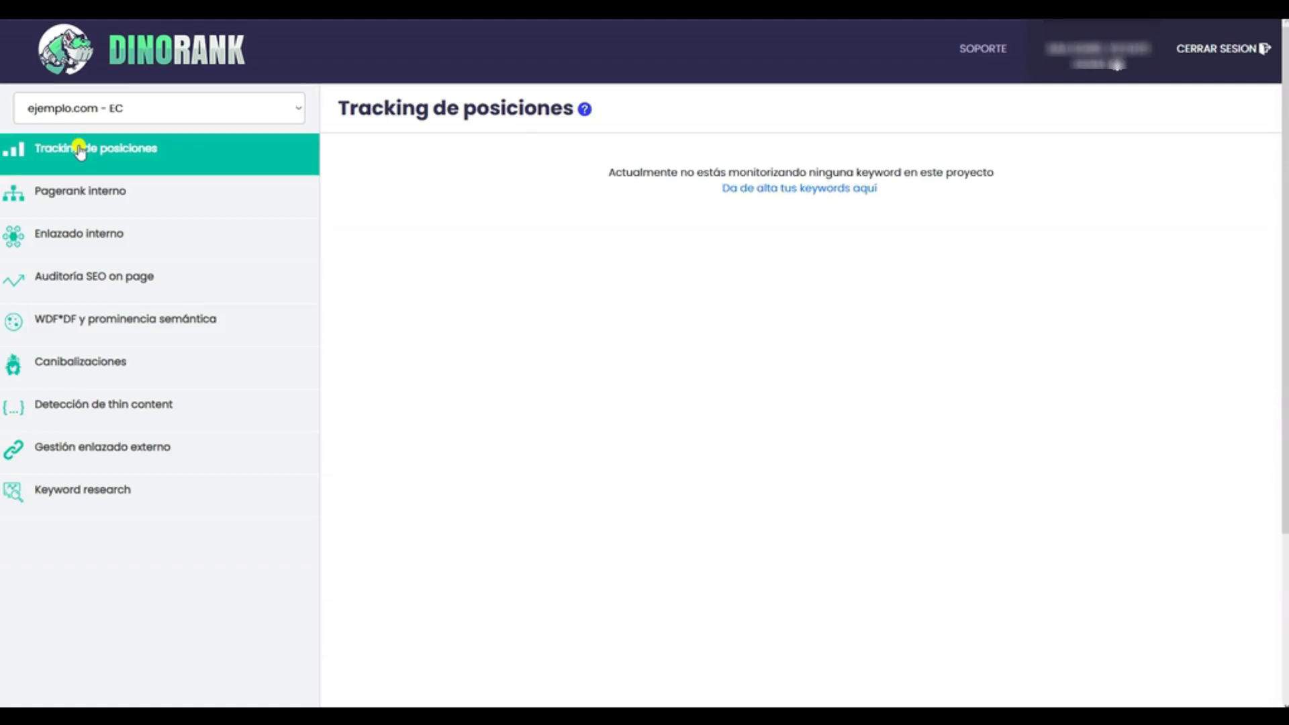
pyautogui.click(79, 149)
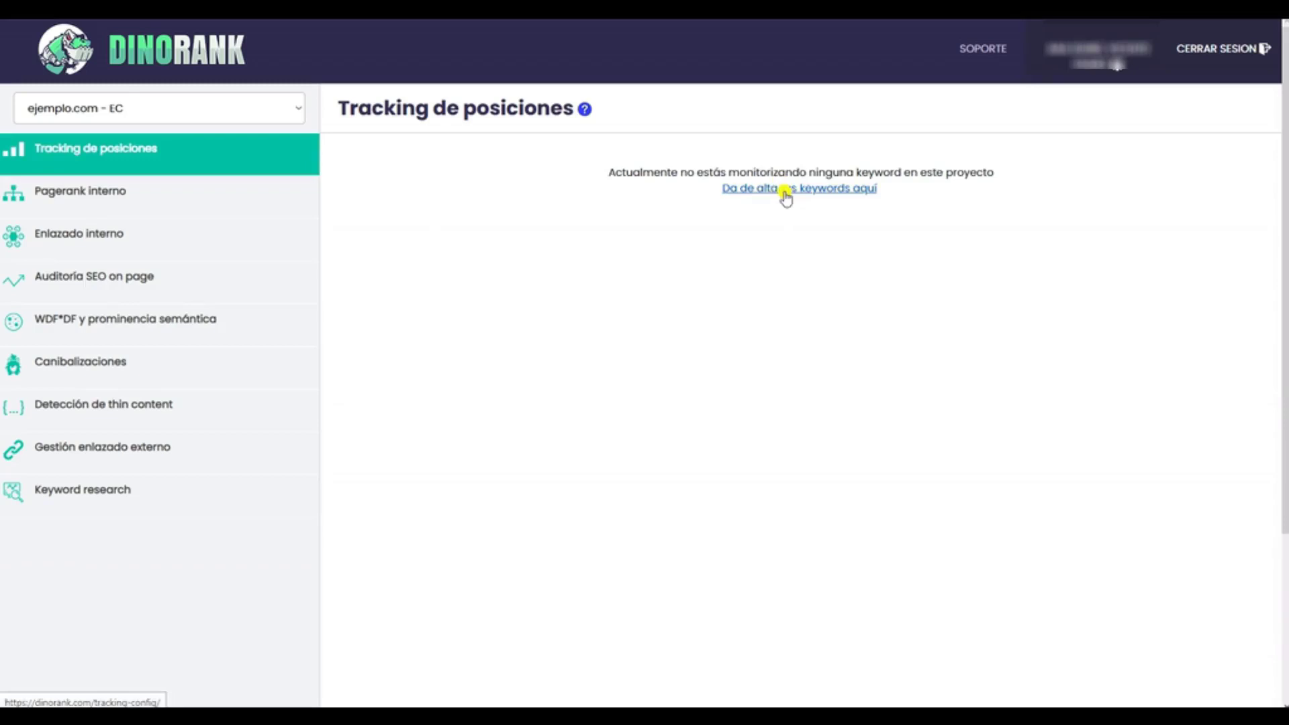
pyautogui.click(795, 192)
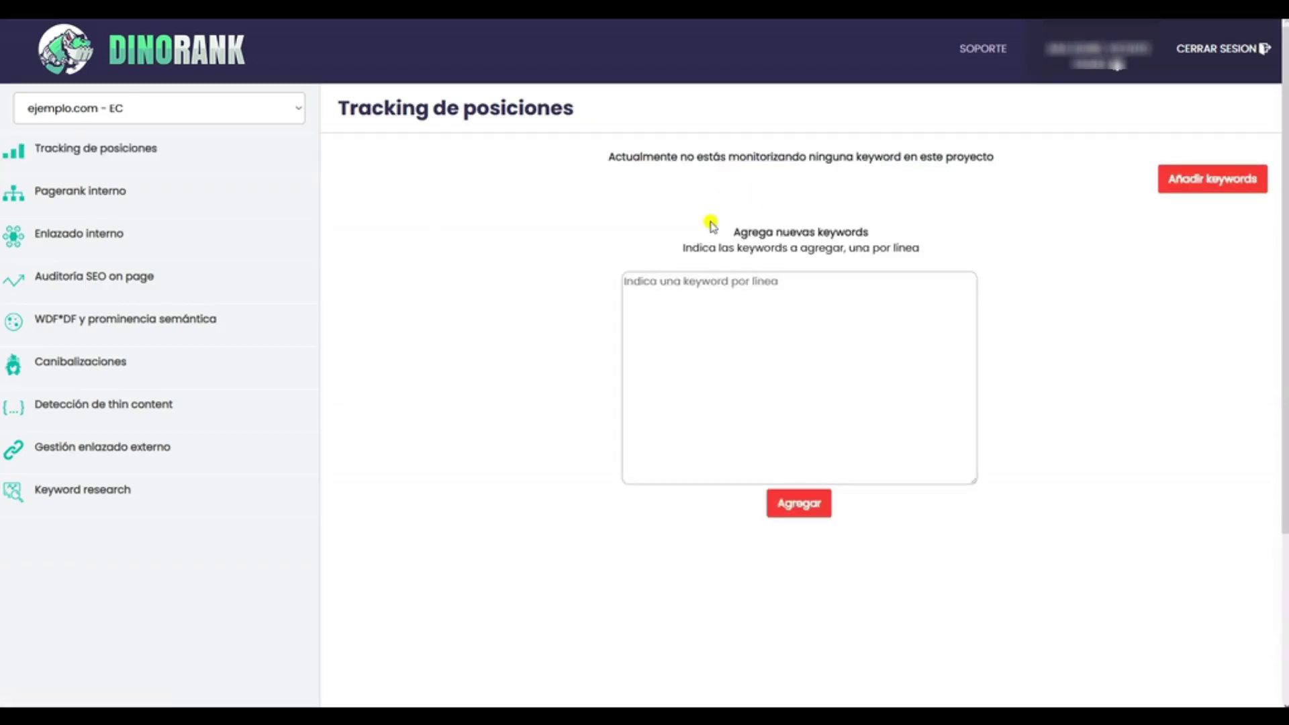
pyautogui.click(675, 282)
pyautogui.press('Return')
pyautogui.press('Return')
pyautogui.press('Return')
pyautogui.press('Return')
pyautogui.press('Return')
pyautogui.press('Return')
pyautogui.press('BackSpace')
pyautogui.press('BackSpace')
pyautogui.press('BackSpace')
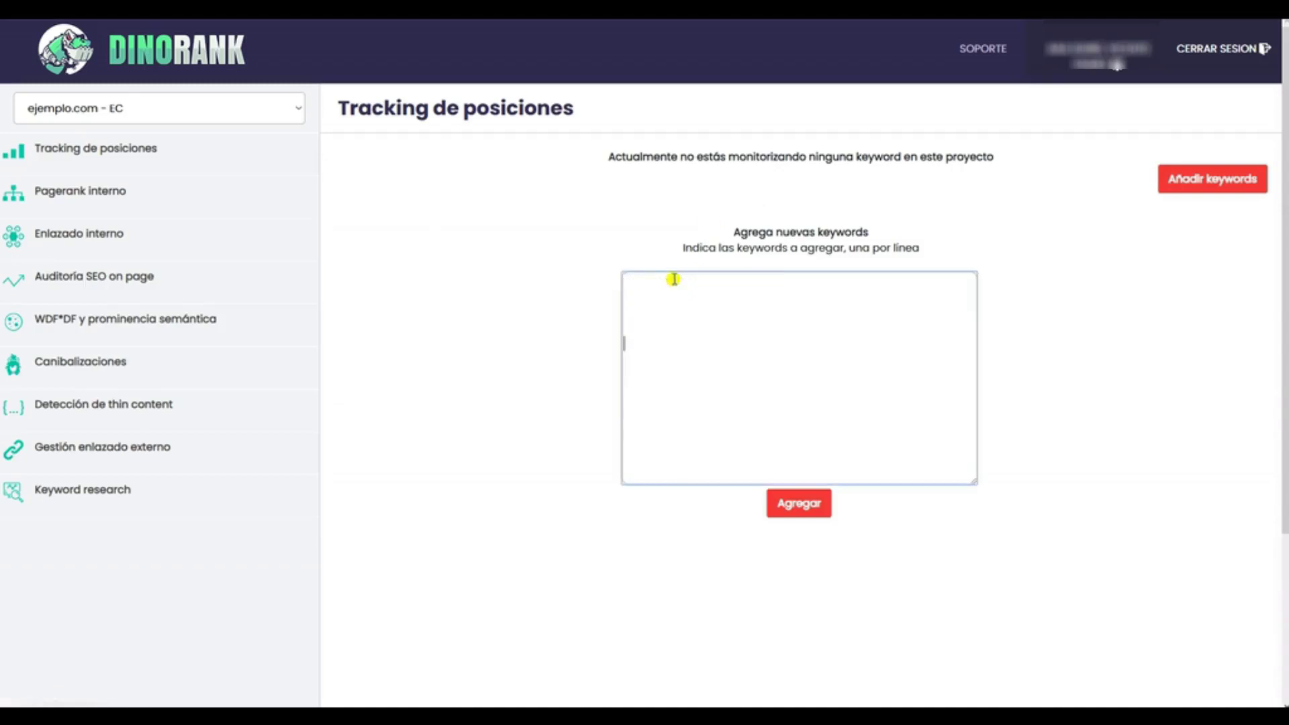
pyautogui.press('BackSpace')
pyautogui.press('BackSpace')
pyautogui.press('BackSpace')
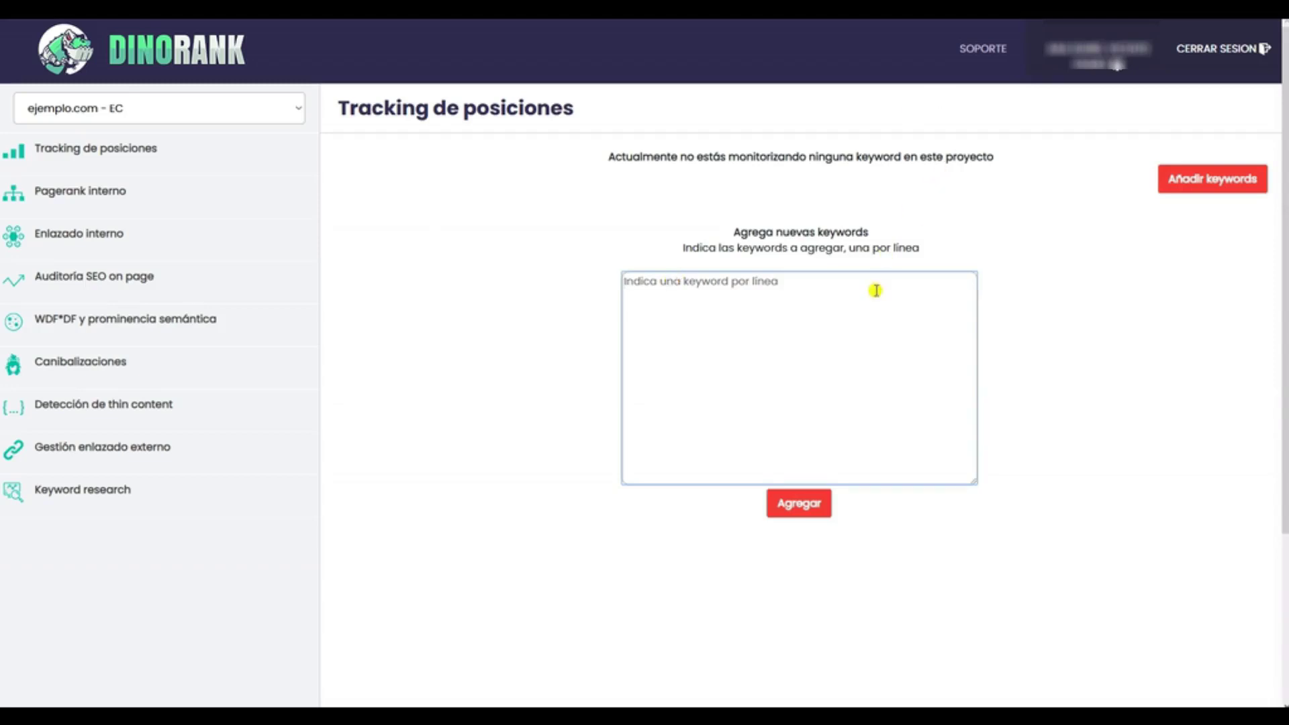
# Step: Enter the new keywords "ejemplo", "el ejemplo de tu vida" and "un ejemplo a seguir", one per line
pyautogui.write('ejemplo')
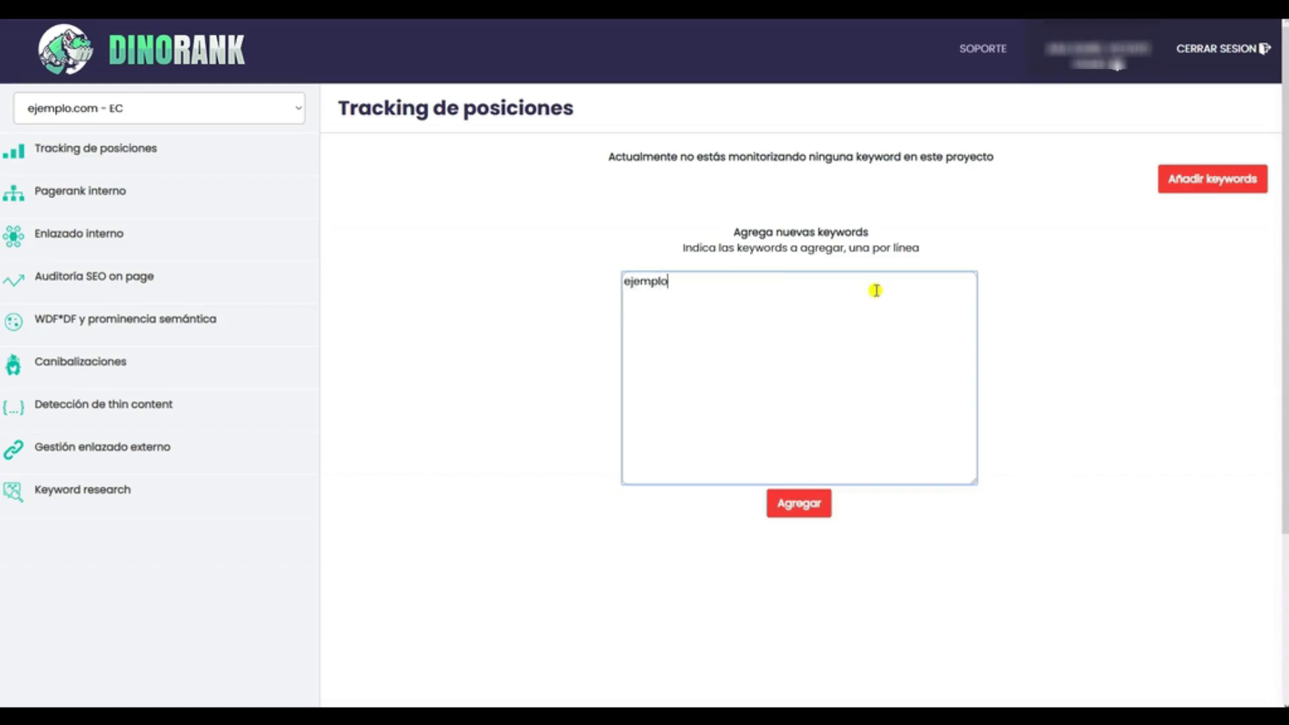
pyautogui.press('Return')
pyautogui.write('el ejemplo de tu vida')
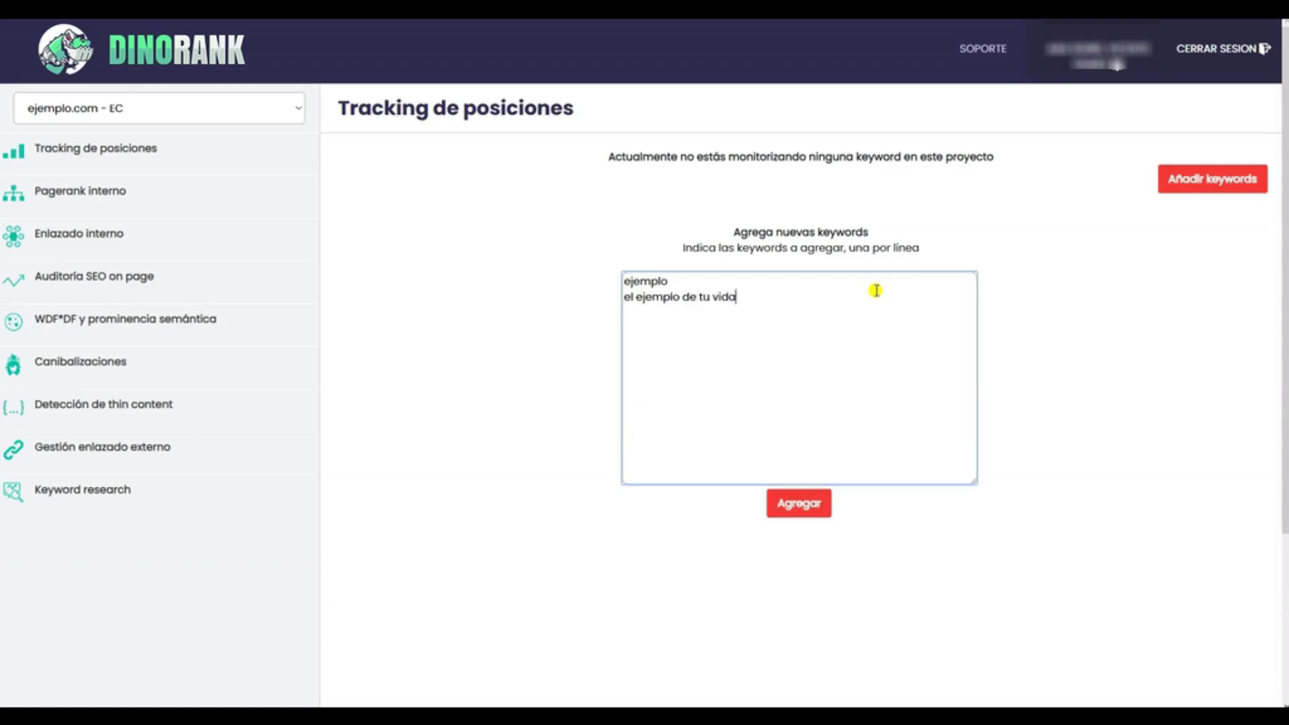
pyautogui.press('Return')
pyautogui.write('un ejemplo a seguir')
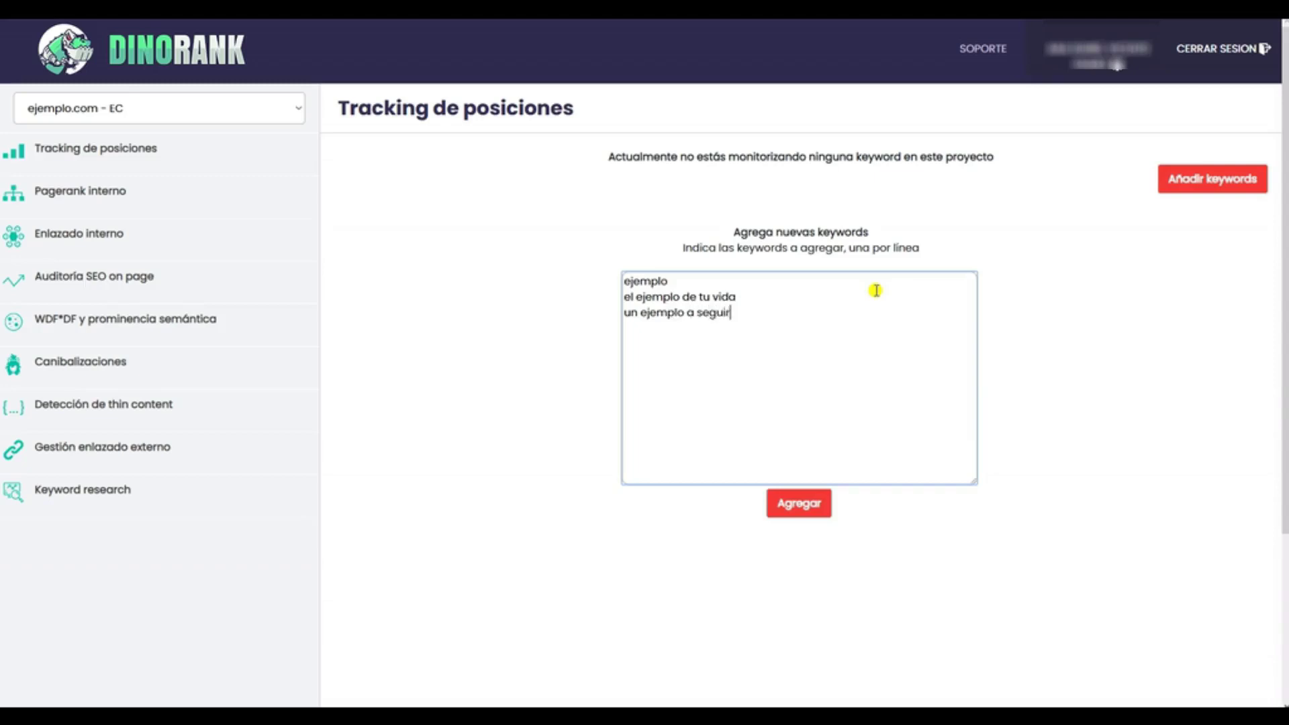
pyautogui.press('Return')
pyautogui.press('Return')
pyautogui.press('Return')
pyautogui.press('Return')
pyautogui.press('BackSpace')
pyautogui.press('BackSpace')
pyautogui.press('BackSpace')
pyautogui.press('BackSpace')
# Step: Submit the entered keywords to the position tracking of ejemplo.com and confirm adding them
pyautogui.click(797, 502)
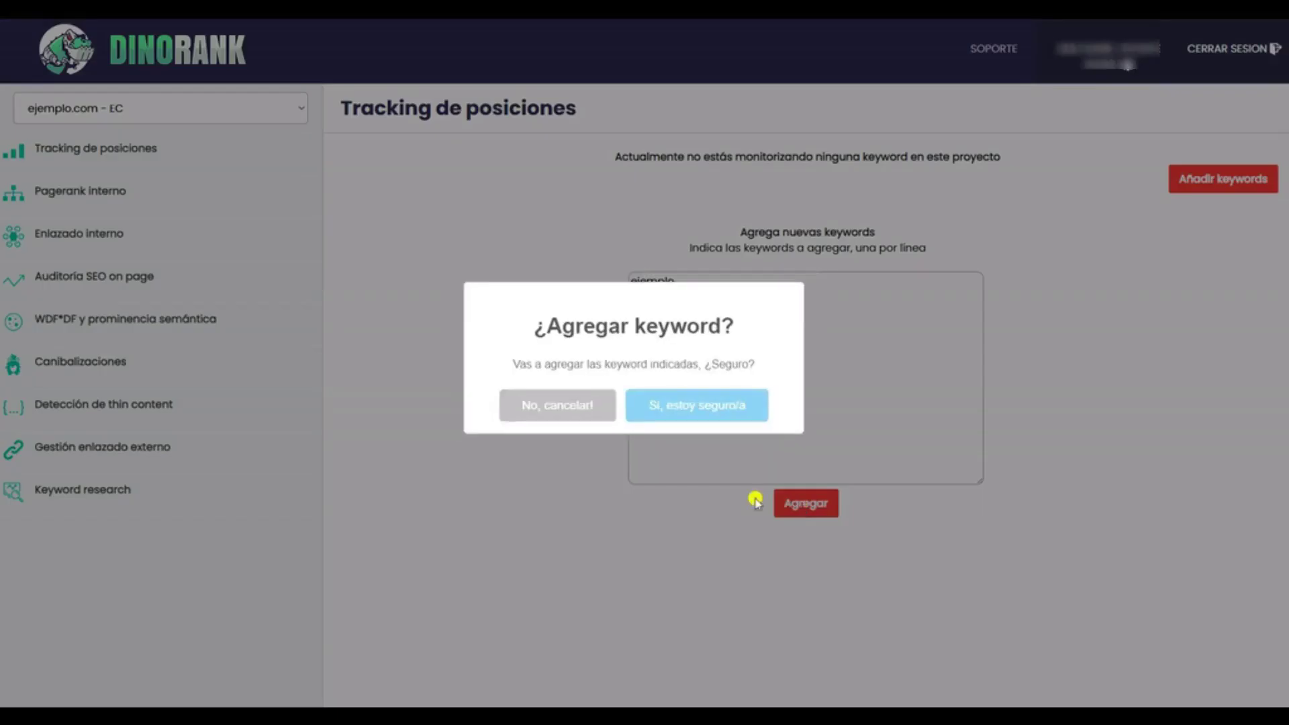
pyautogui.click(678, 413)
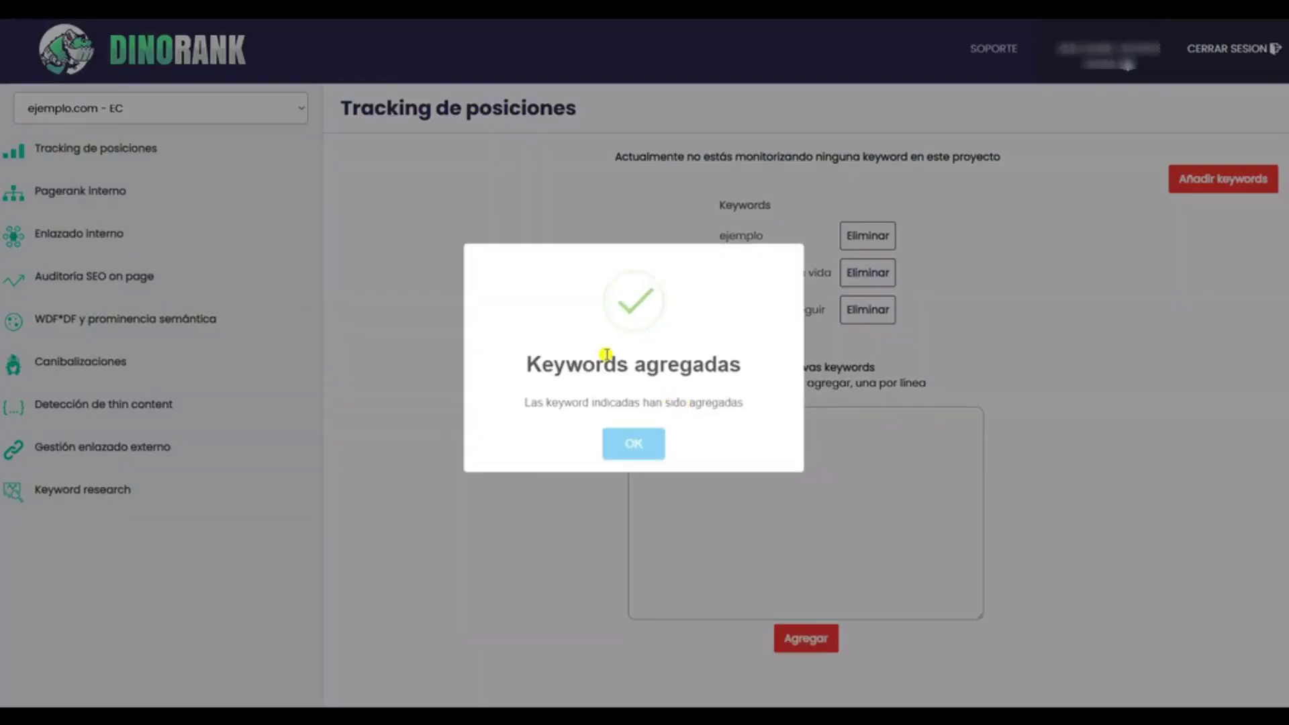
pyautogui.click(636, 442)
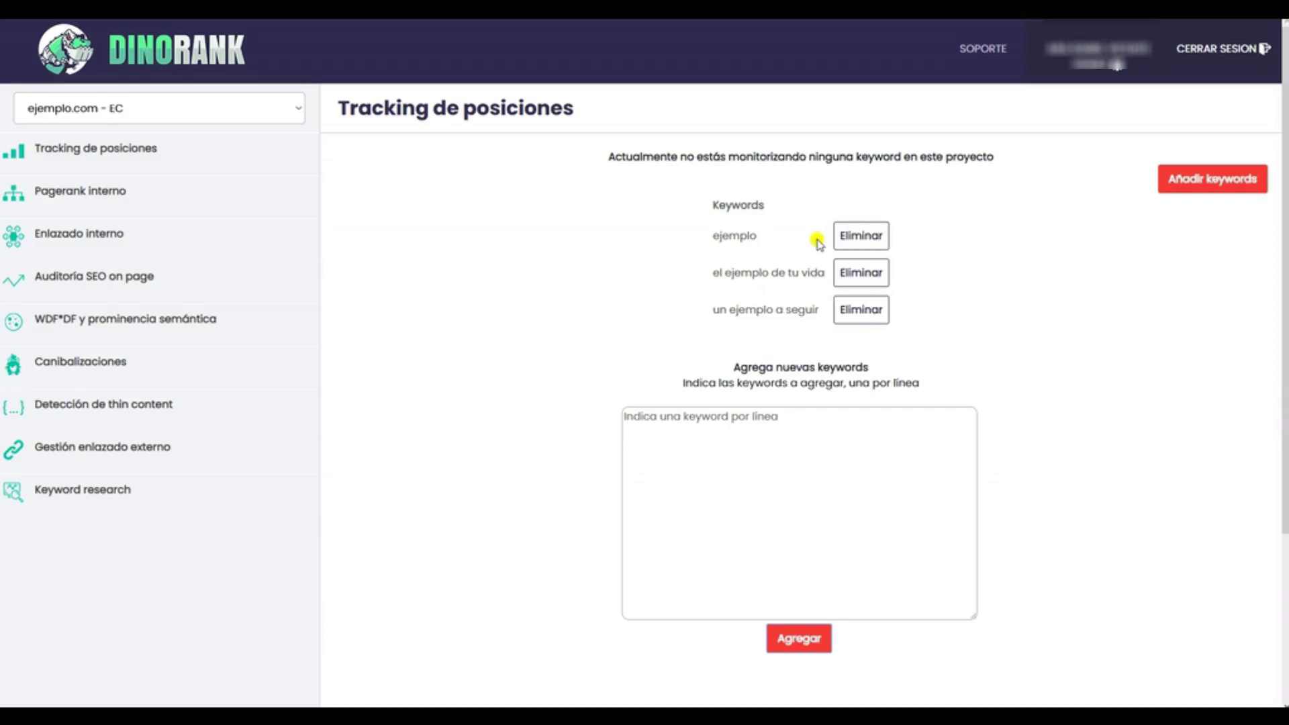
# Step: Switch the active project to lasbodasoriginales.com - ES and acknowledge the selection
pyautogui.click(300, 110)
pyautogui.click(88, 204)
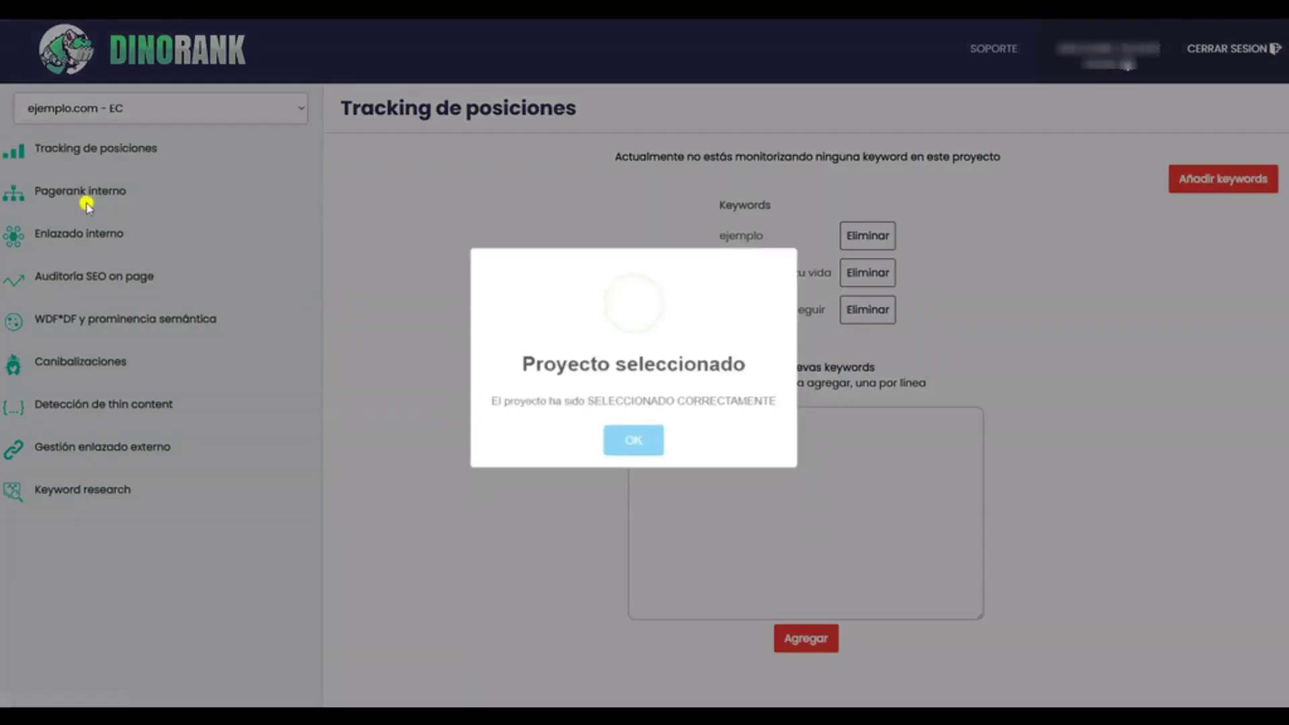
pyautogui.click(652, 441)
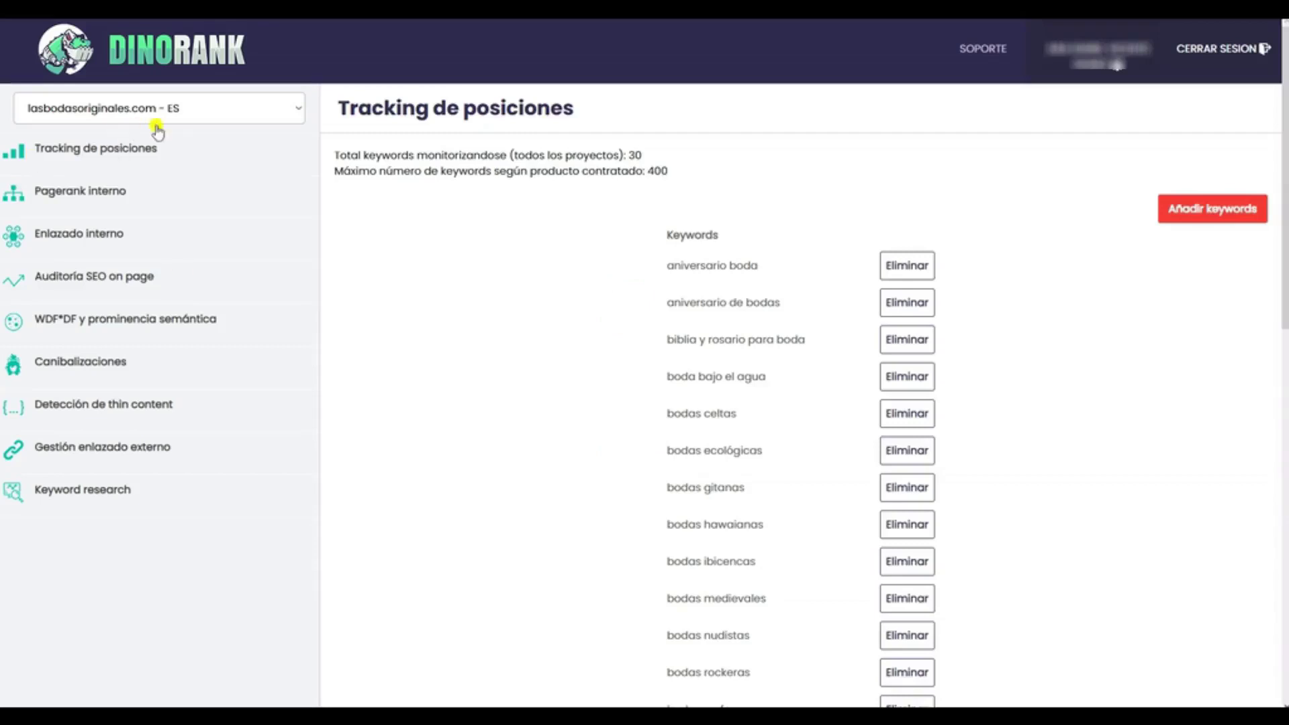
# Step: Look through the keywords registered for lasbodasoriginales.com and open the project's position tracking overview
pyautogui.scroll(-1, 613, 264)
pyautogui.scroll(-10, 613, 264)
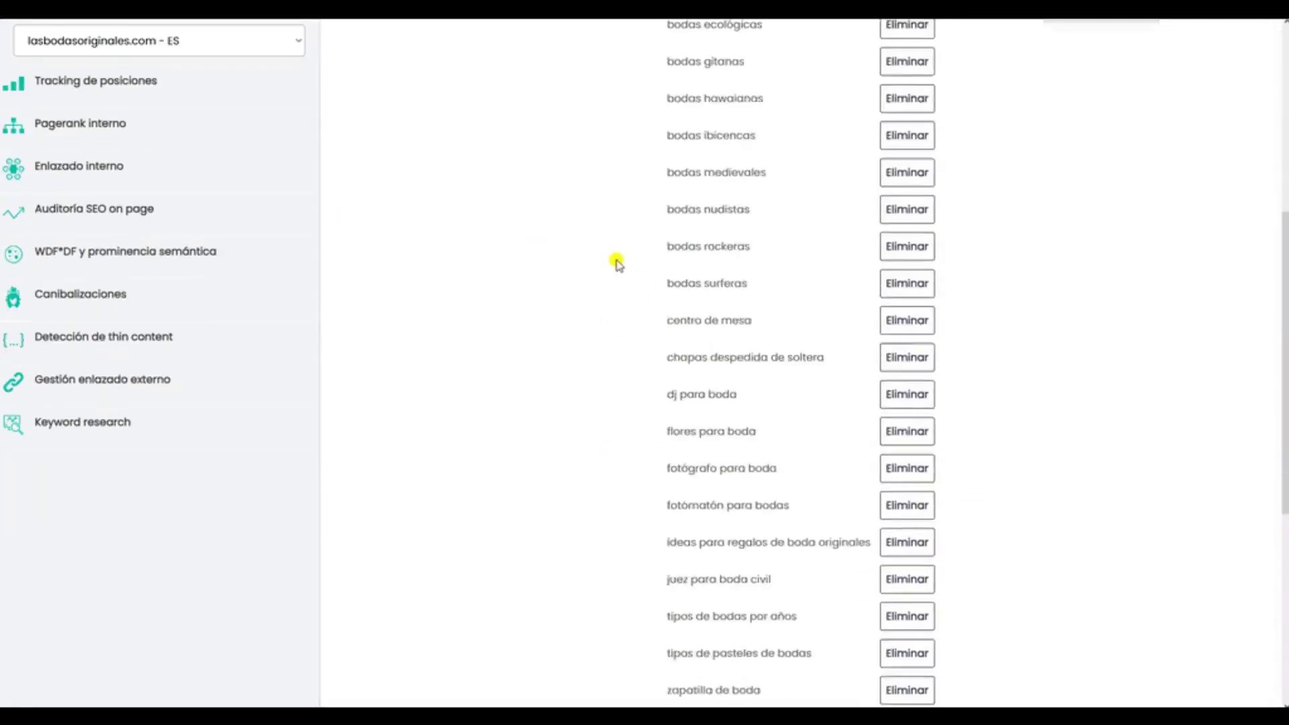
pyautogui.scroll(5, 613, 262)
pyautogui.scroll(6, 613, 261)
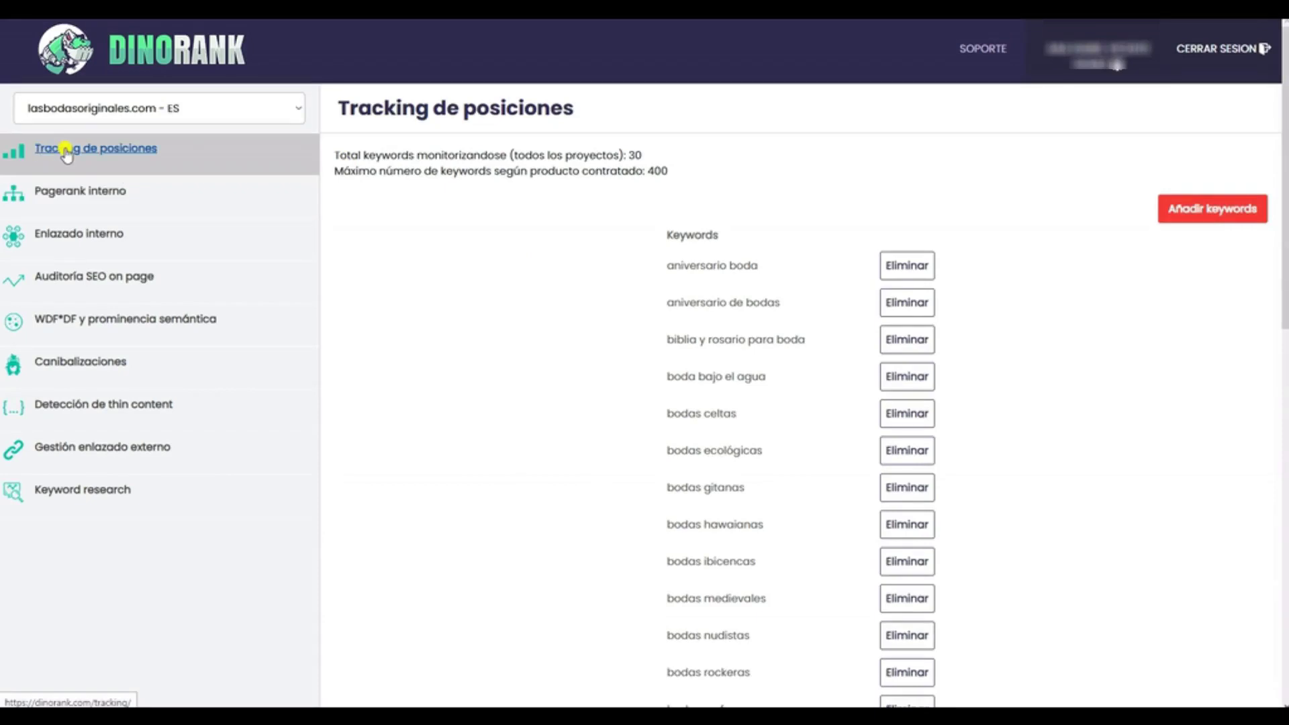
pyautogui.click(67, 154)
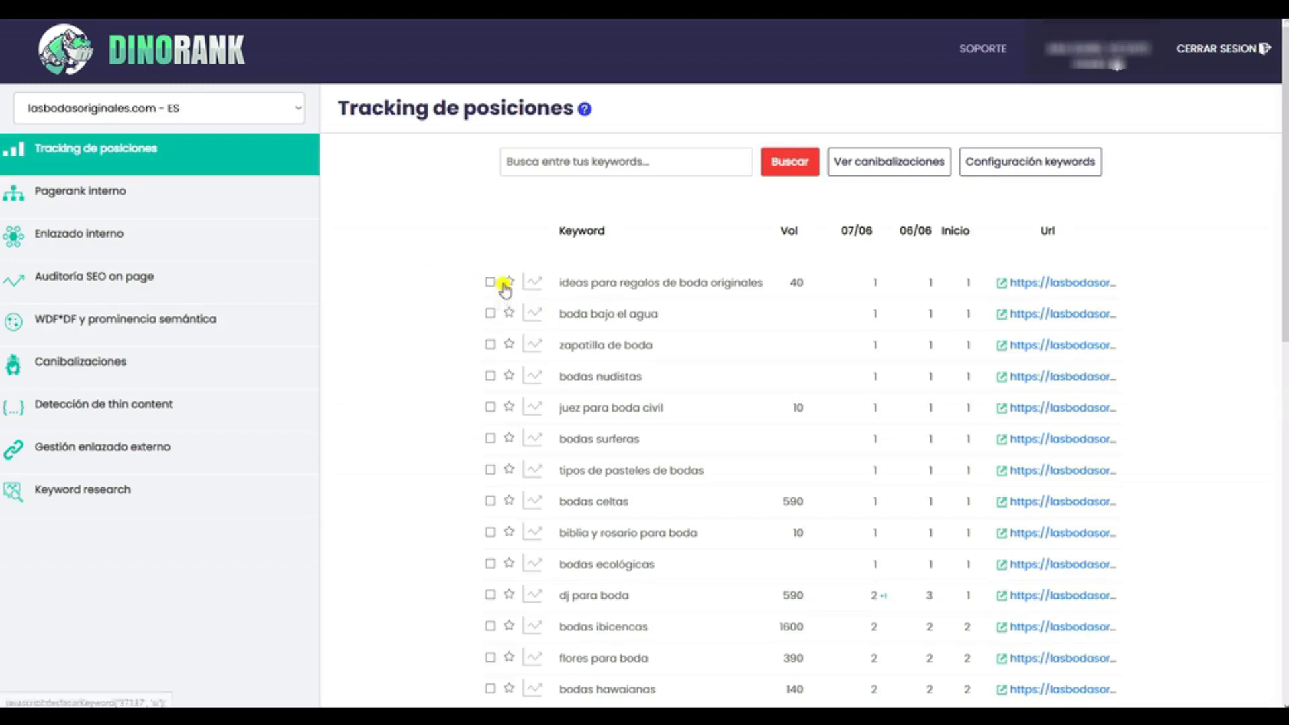
# Step: Star the keywords "ideas para regalos de boda originales", "juez para boda civil" and "bodas celtas" as highlighted
pyautogui.click(507, 284)
pyautogui.click(508, 406)
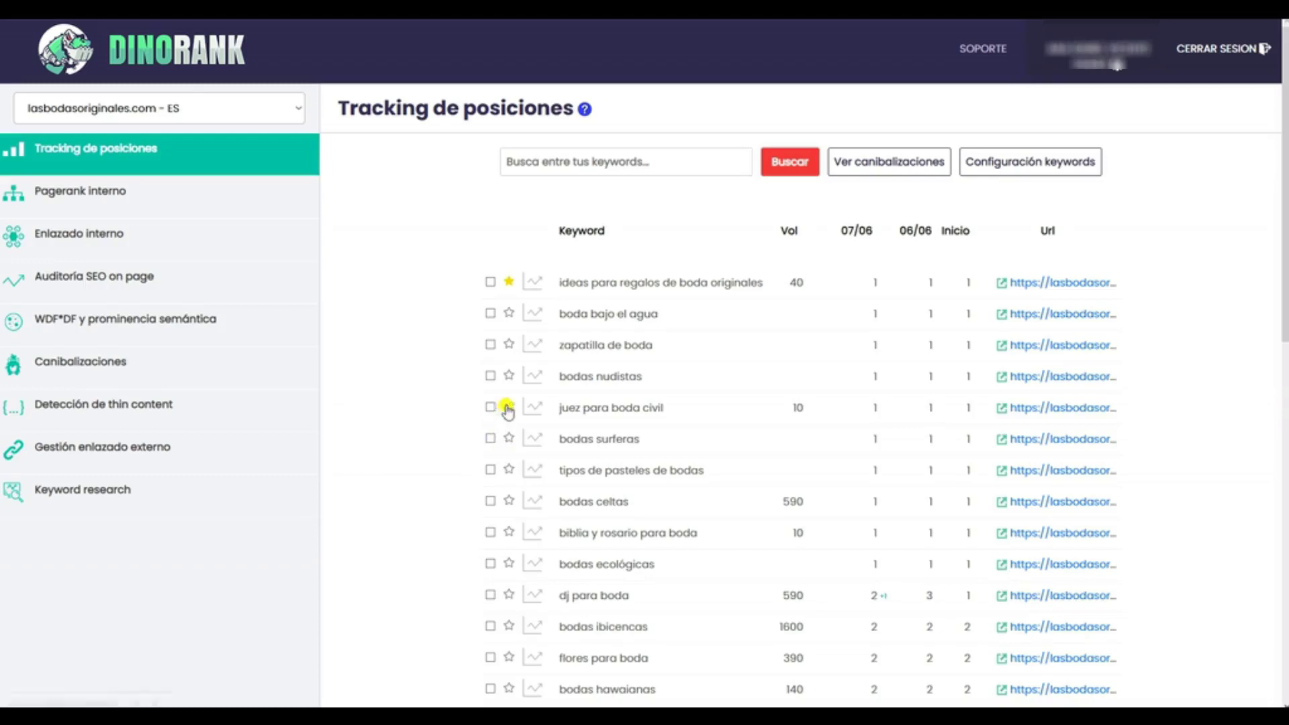
pyautogui.click(507, 503)
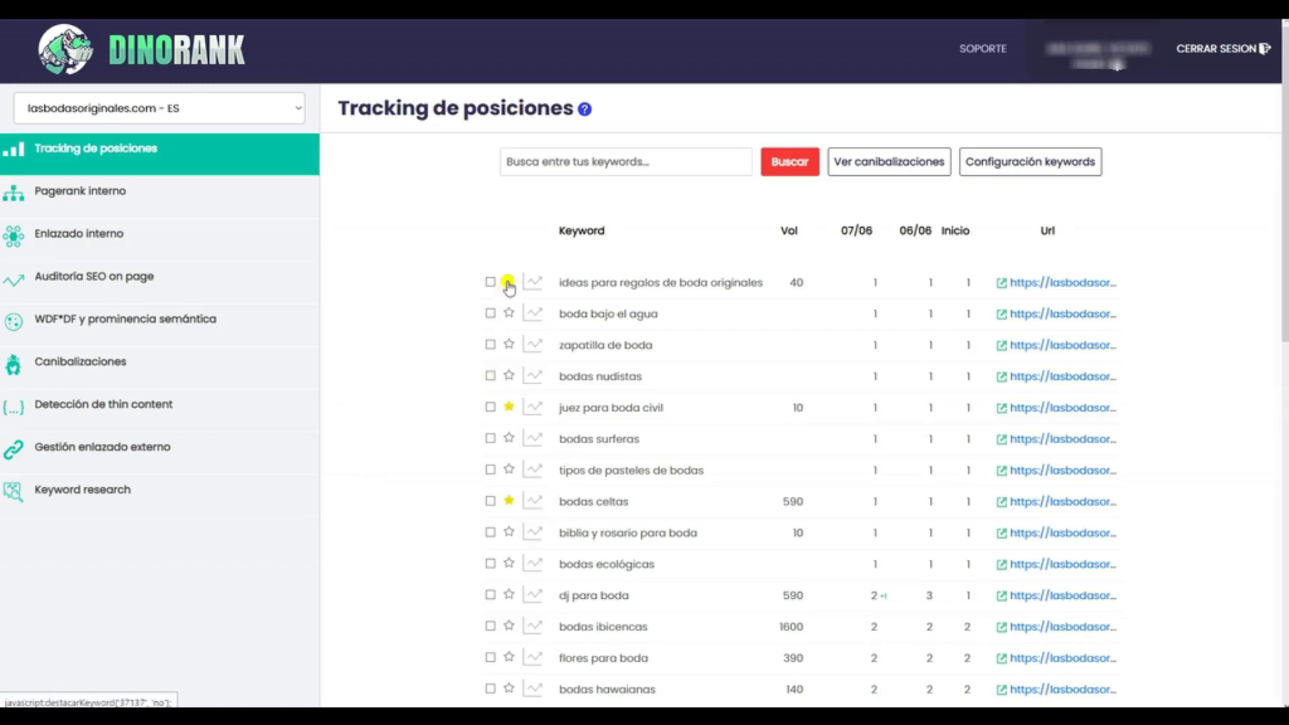
# Step: Remove the highlight stars from the three marked wedding keywords
pyautogui.click(508, 407)
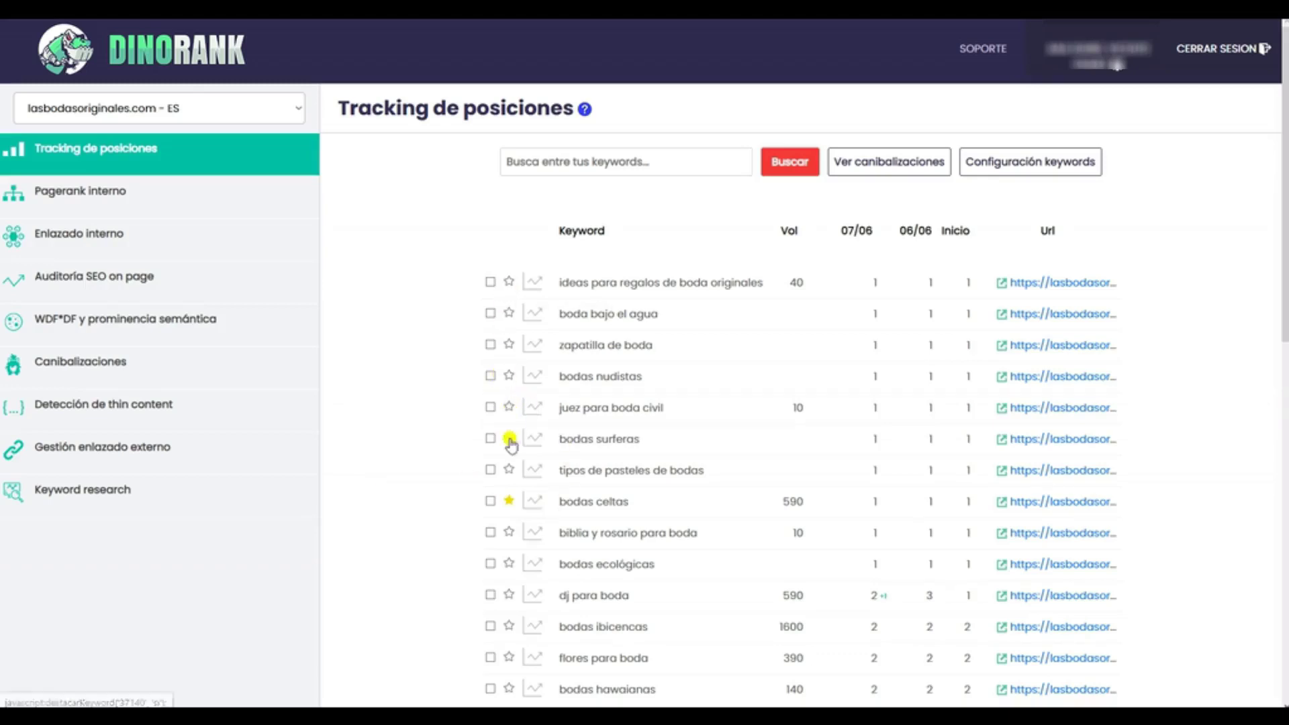
pyautogui.click(508, 501)
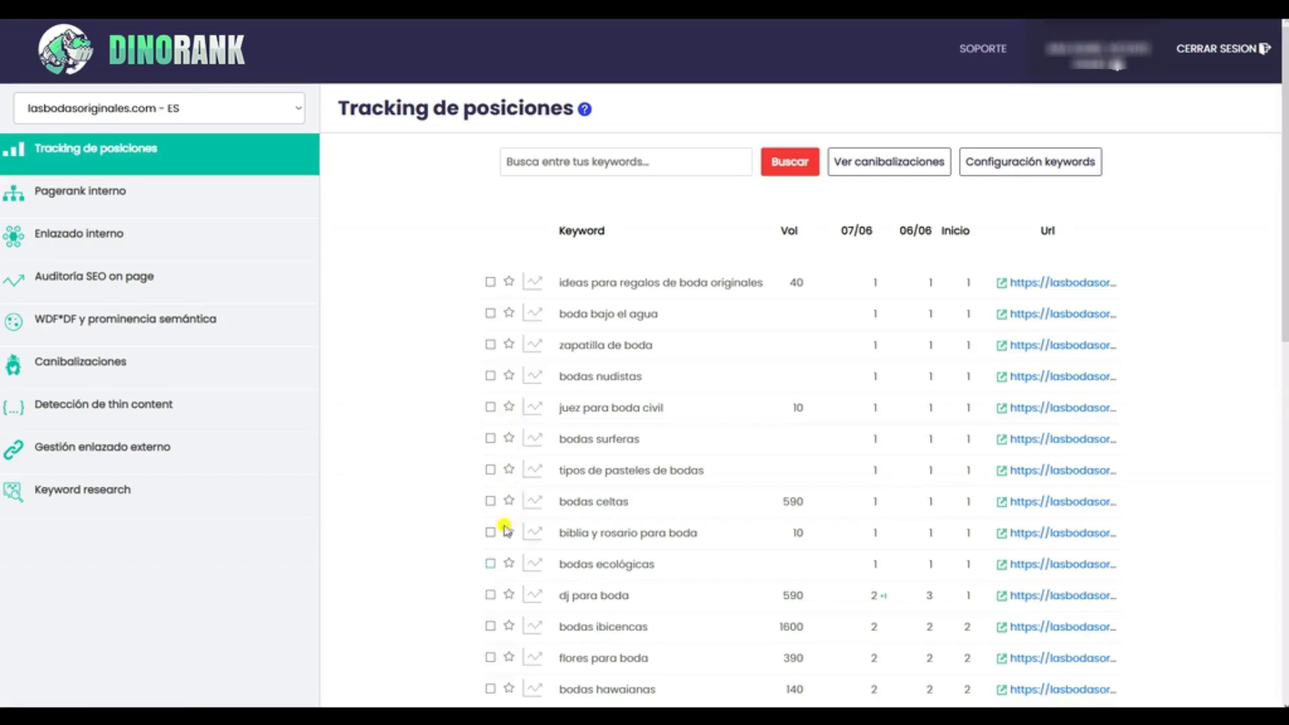
pyautogui.click(548, 166)
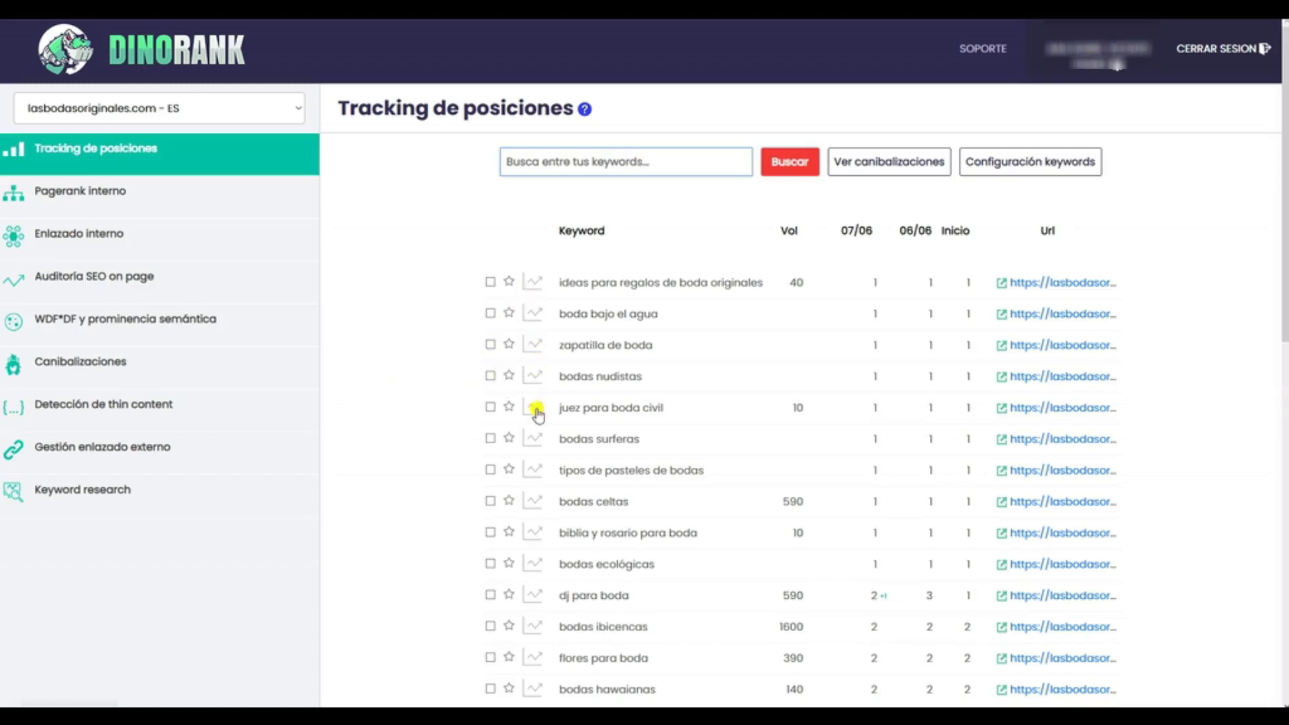
# Step: View the position history chart of "boda bajo el agua" over 1 año, 3 días and 6 meses
pyautogui.click(527, 321)
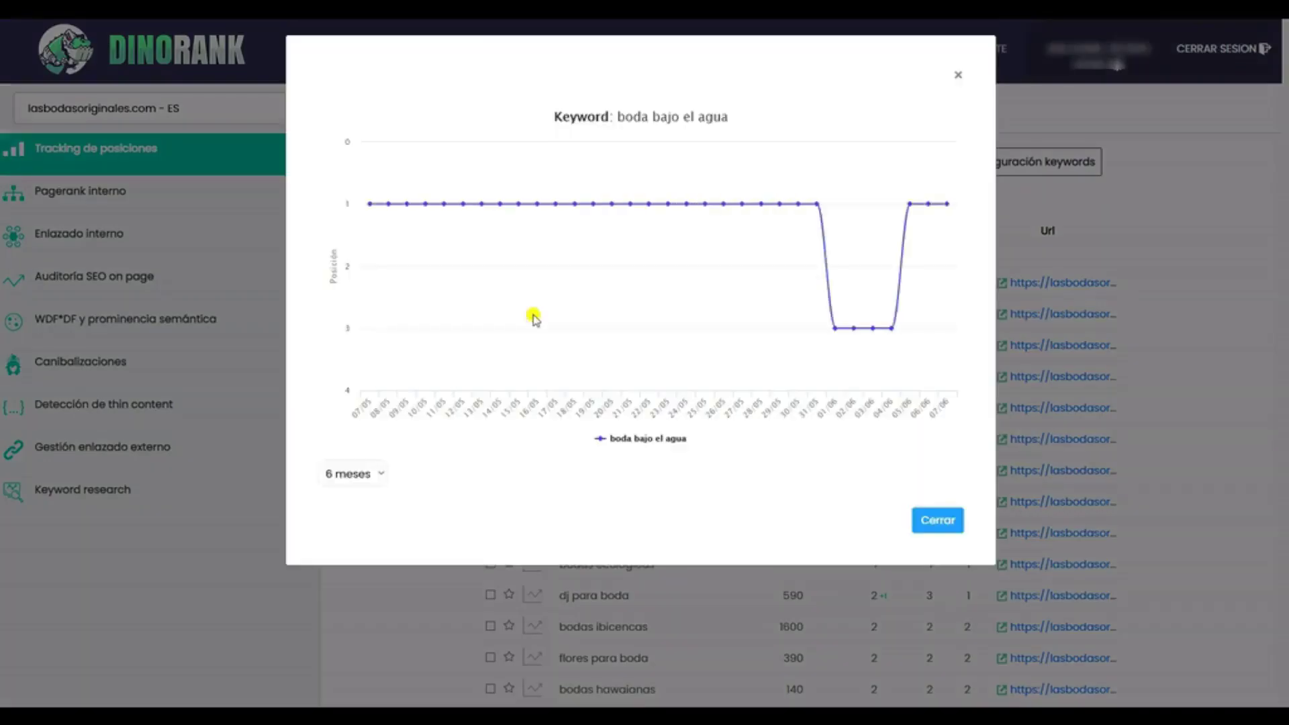
pyautogui.moveTo(532, 324)
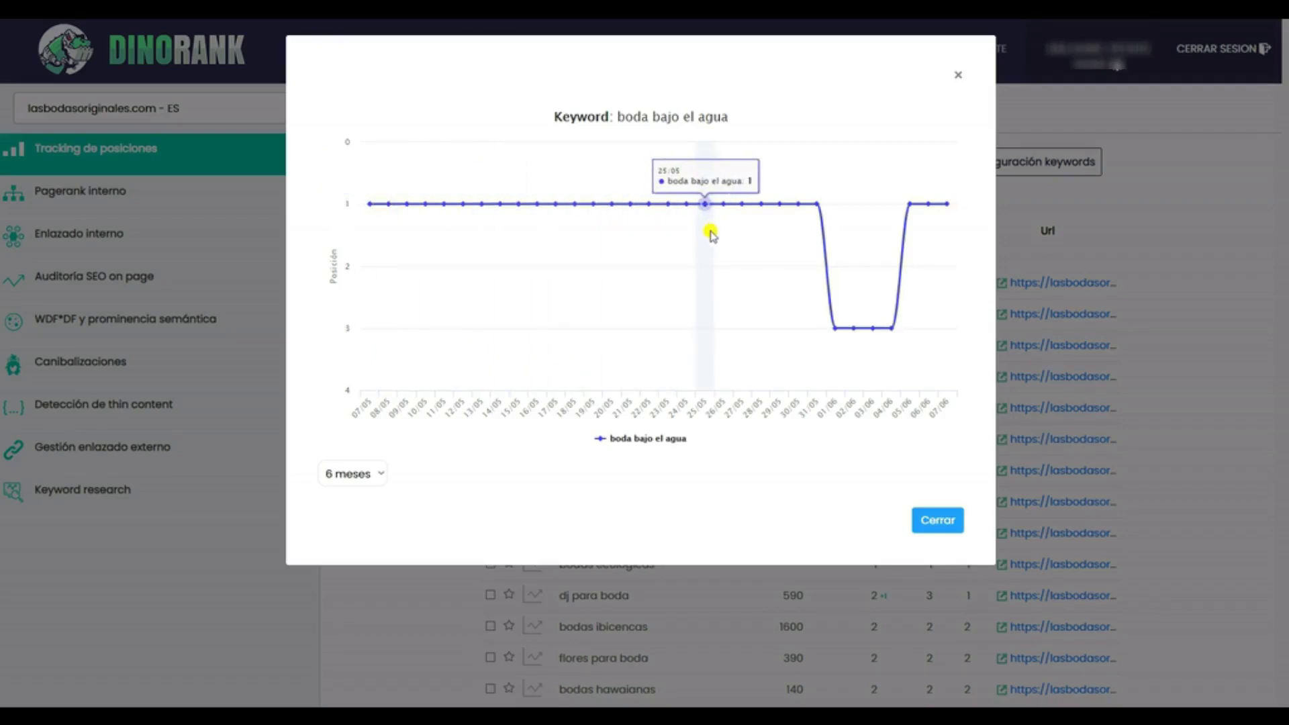
pyautogui.click(381, 477)
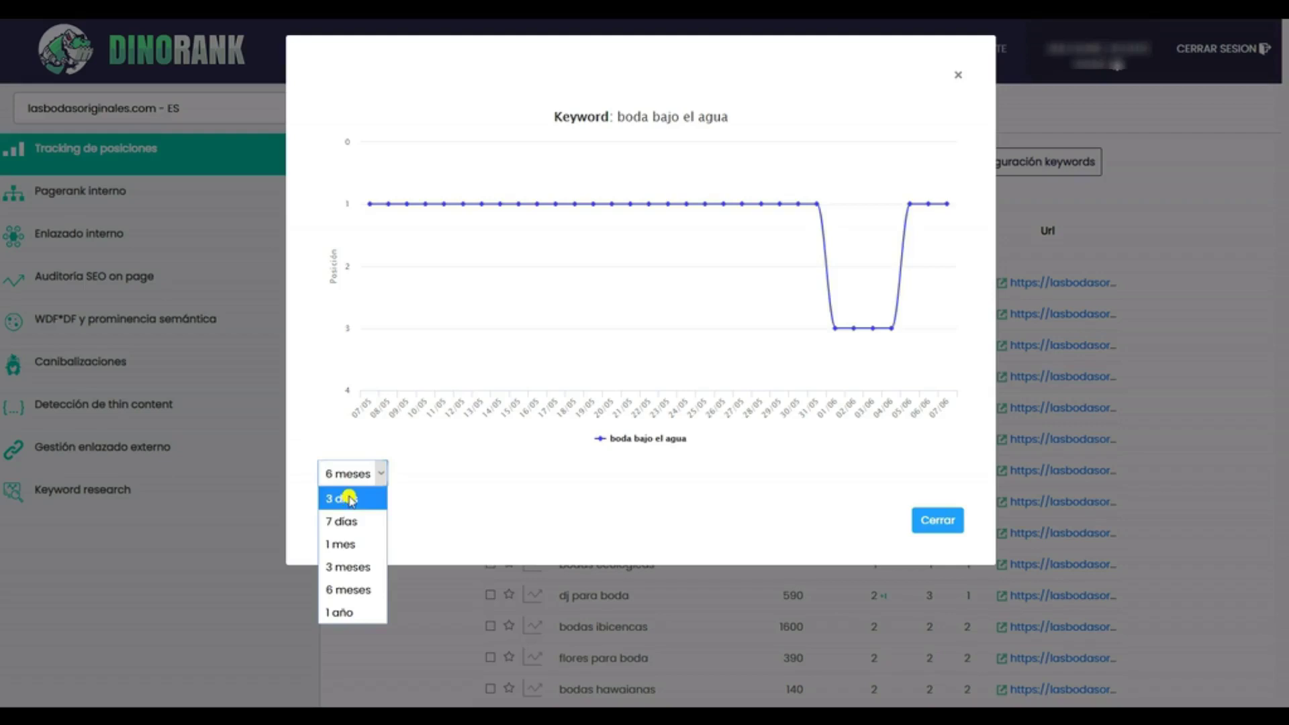
pyautogui.click(344, 614)
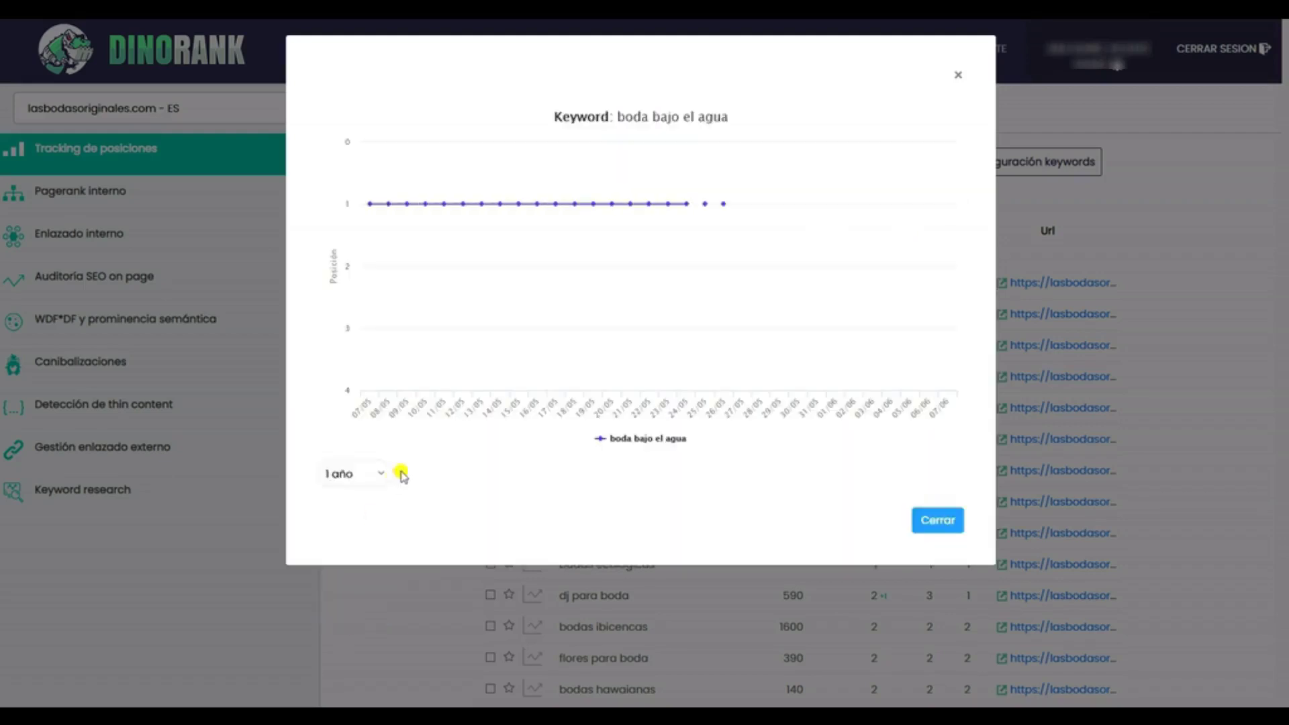
pyautogui.click(381, 474)
pyautogui.click(360, 500)
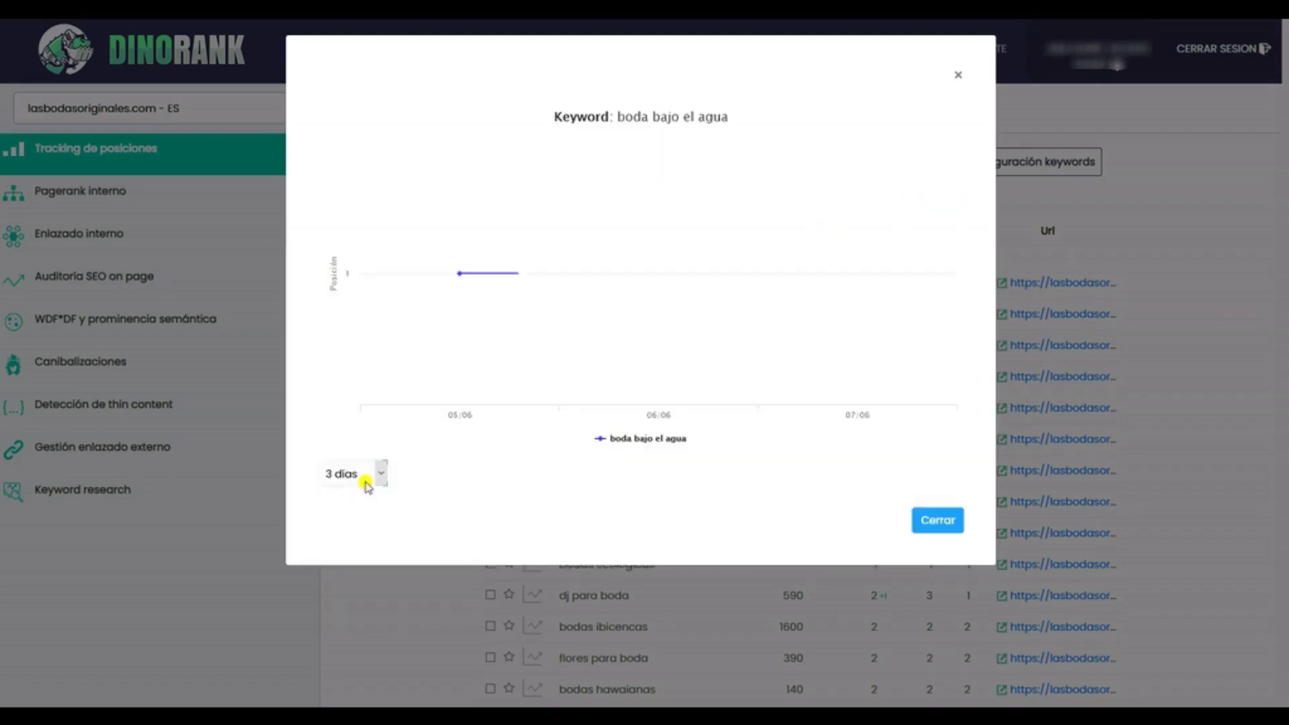
pyautogui.click(379, 473)
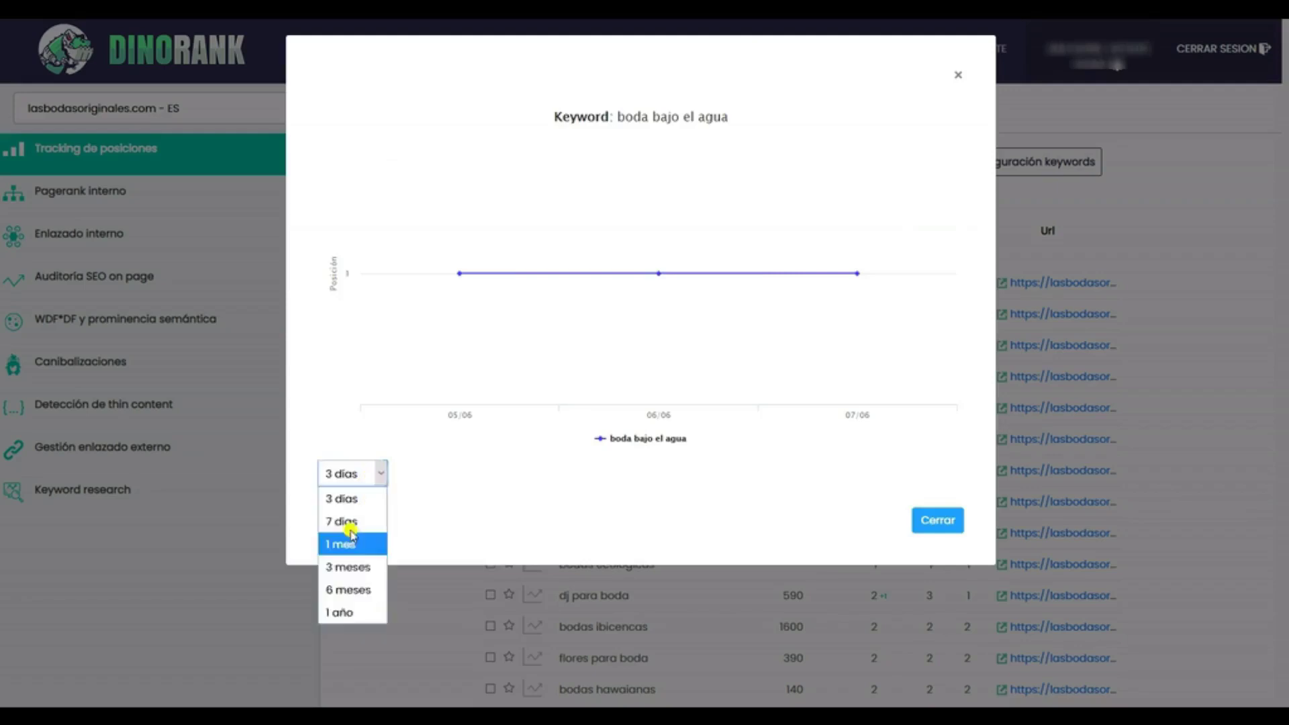
pyautogui.click(354, 591)
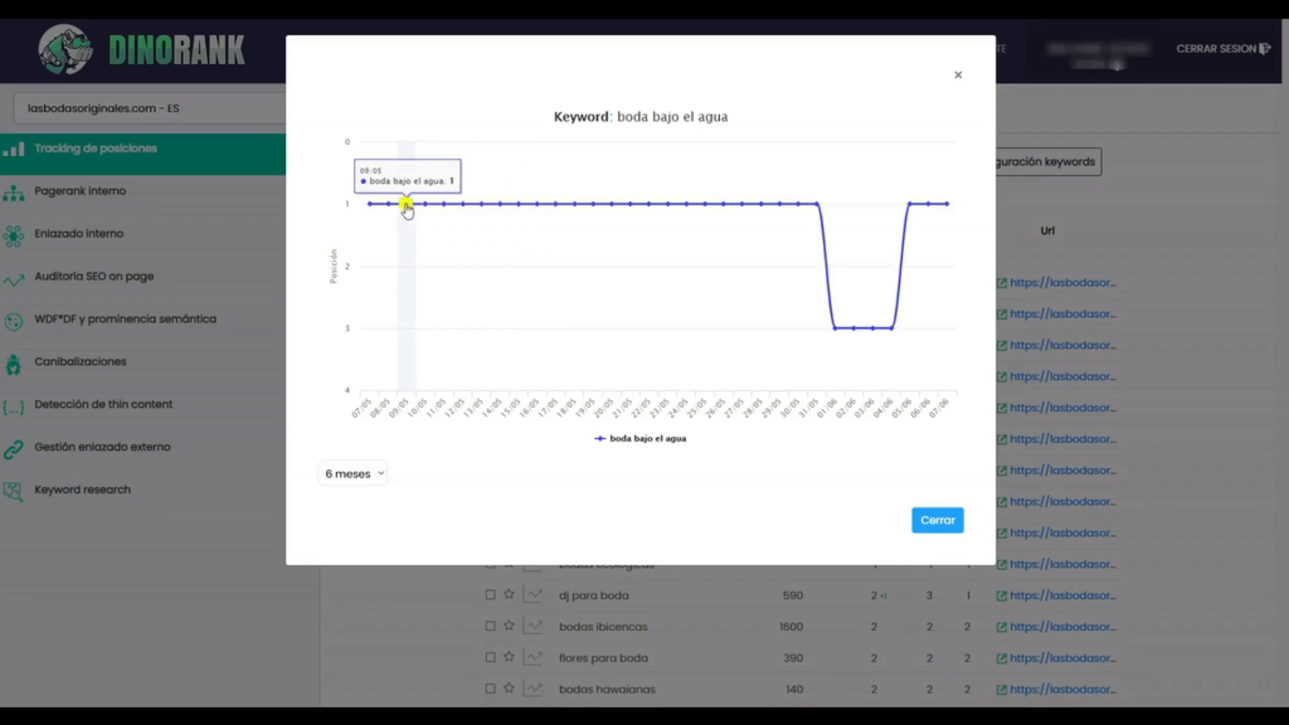
# Step: Add the note "enlazado interno" to the 09/05 point of the "boda bajo el agua" chart and close the chart
pyautogui.click(407, 206)
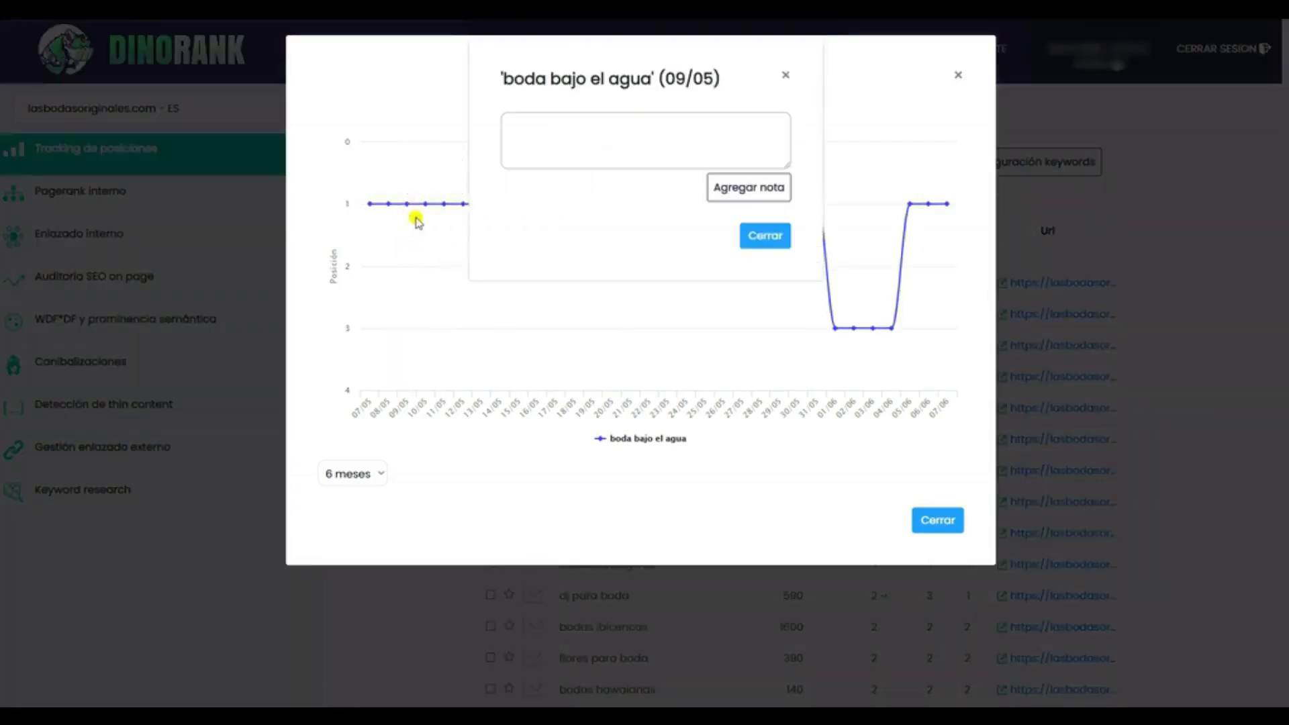
pyautogui.click(587, 142)
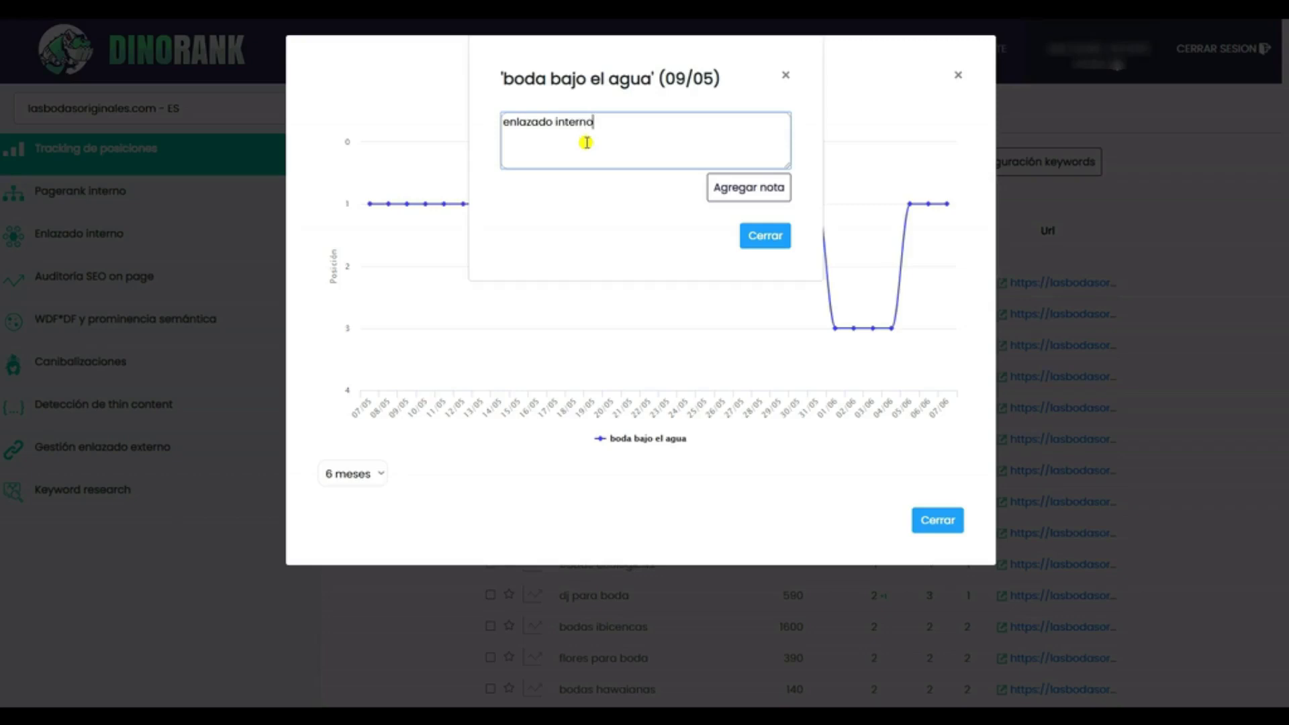
pyautogui.click(753, 194)
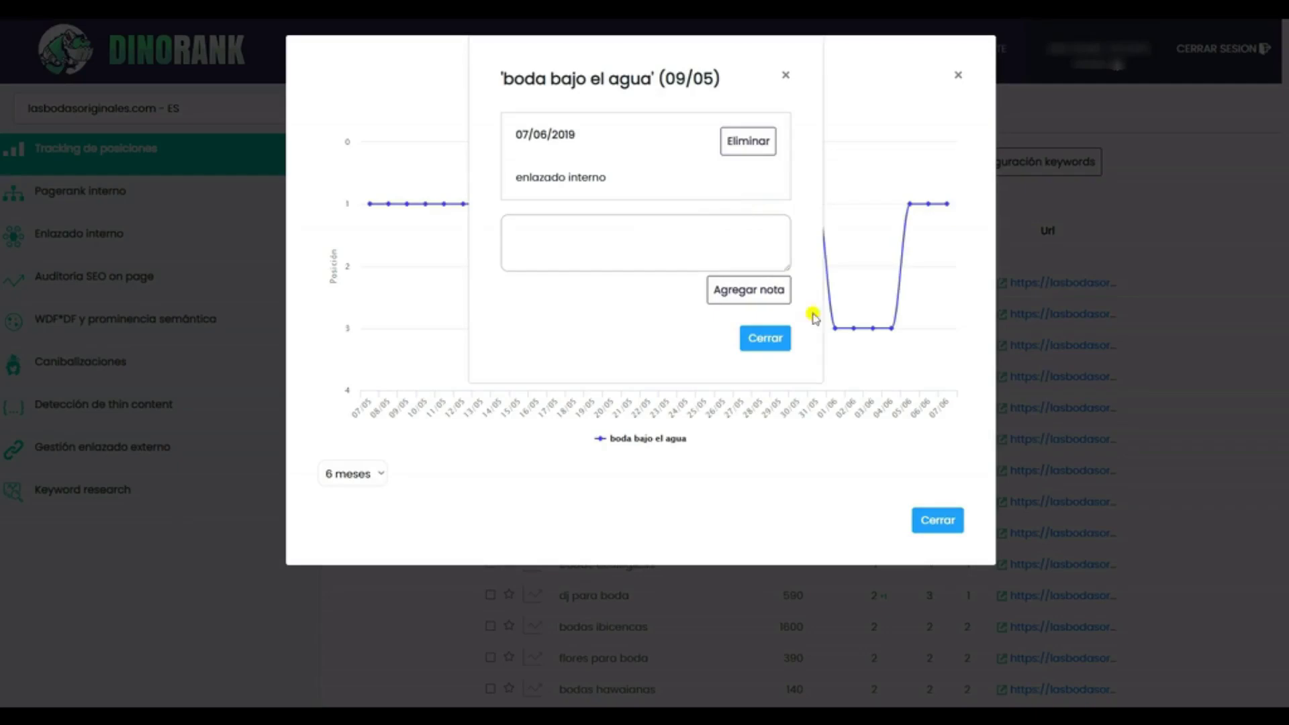
pyautogui.click(772, 337)
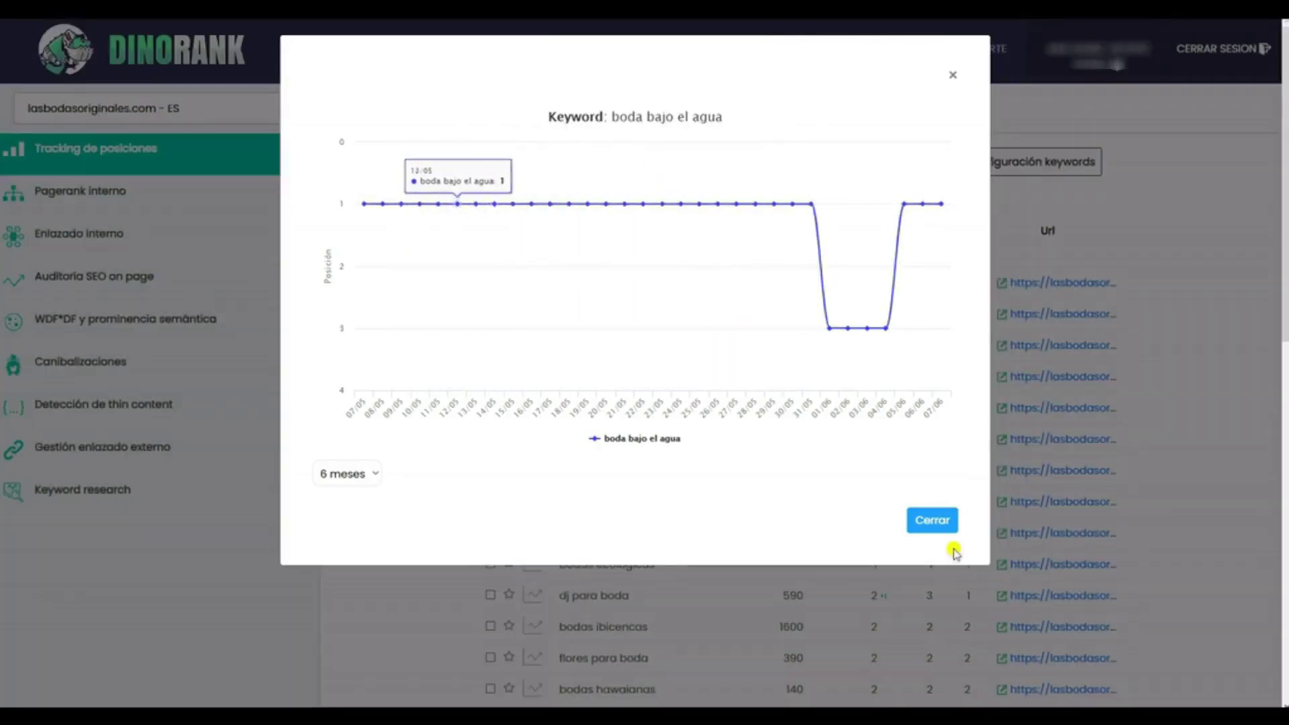
pyautogui.click(934, 519)
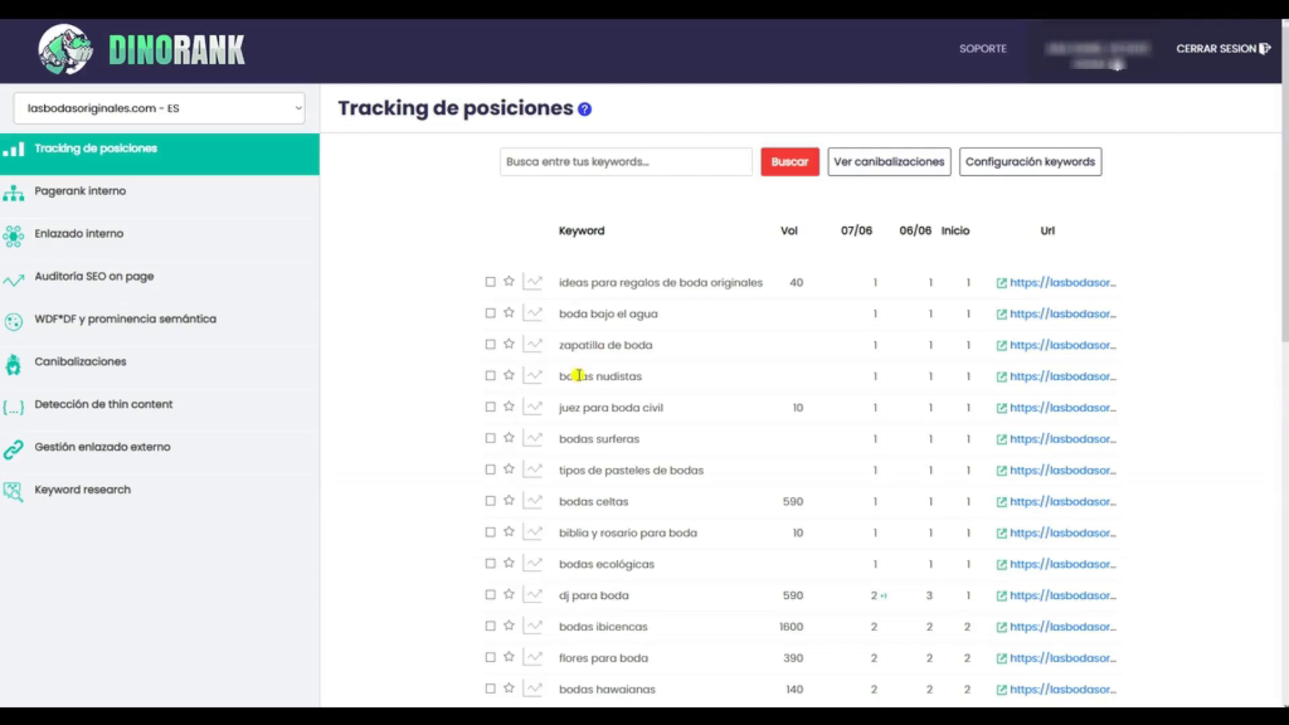
# Step: Reopen the "boda bajo el agua" chart, view the note saved on 09/05 and close both windows
pyautogui.click(533, 314)
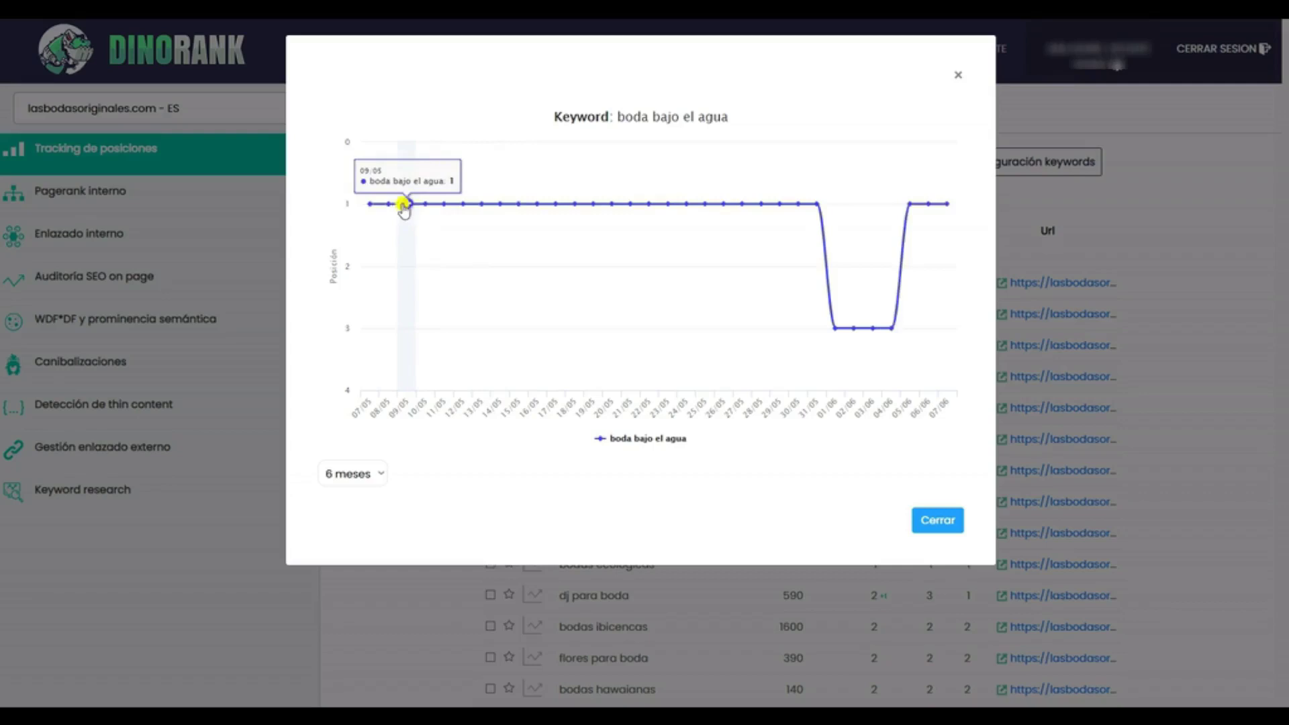
pyautogui.click(406, 203)
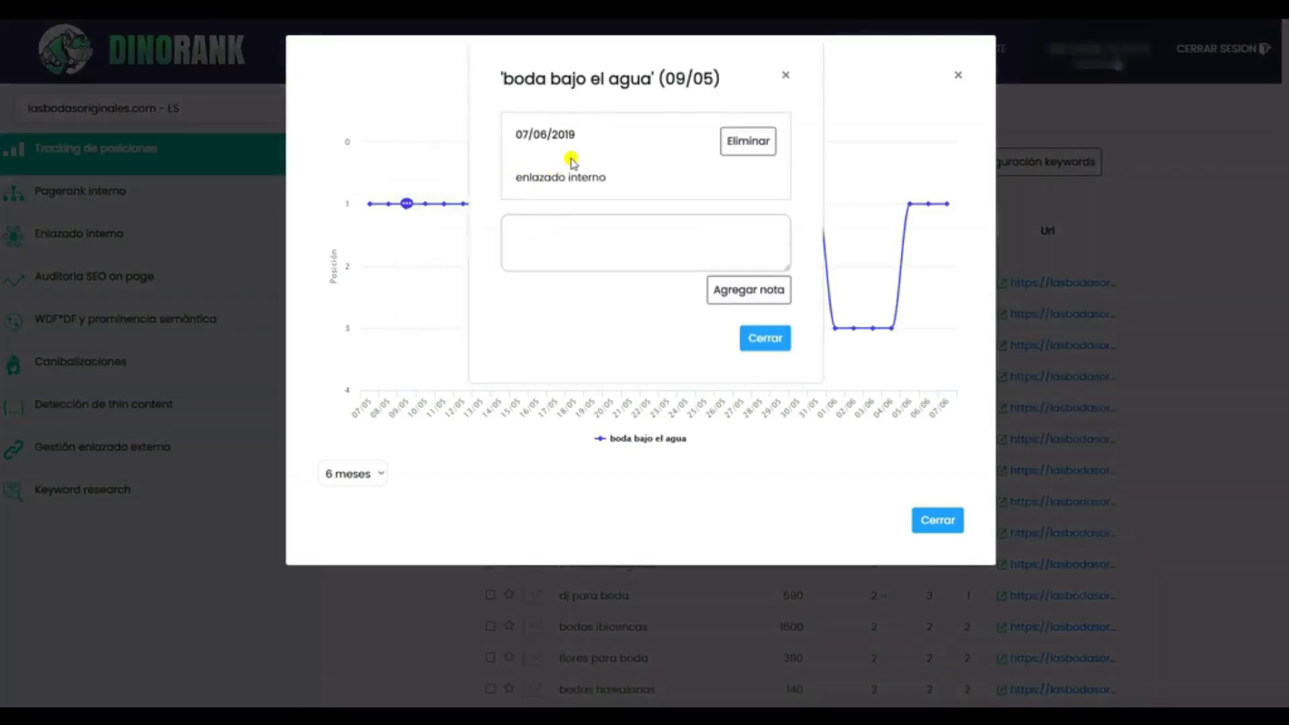
pyautogui.click(582, 233)
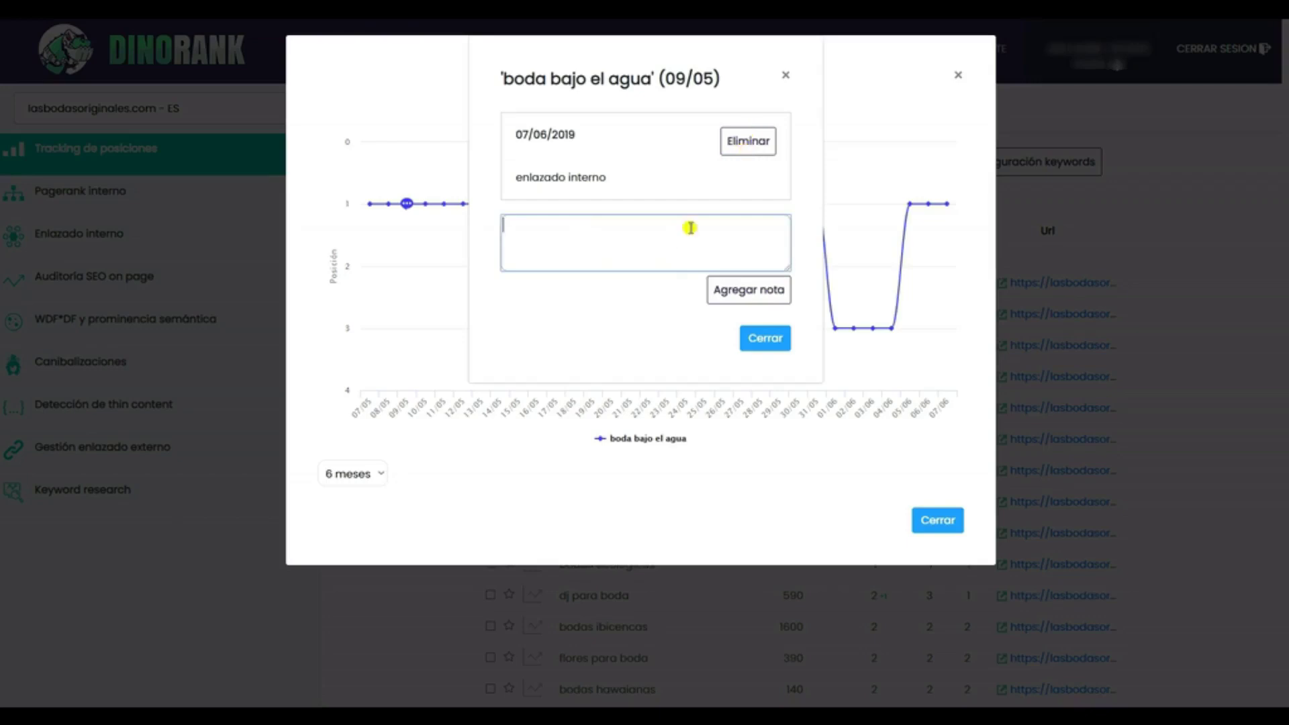
pyautogui.click(786, 75)
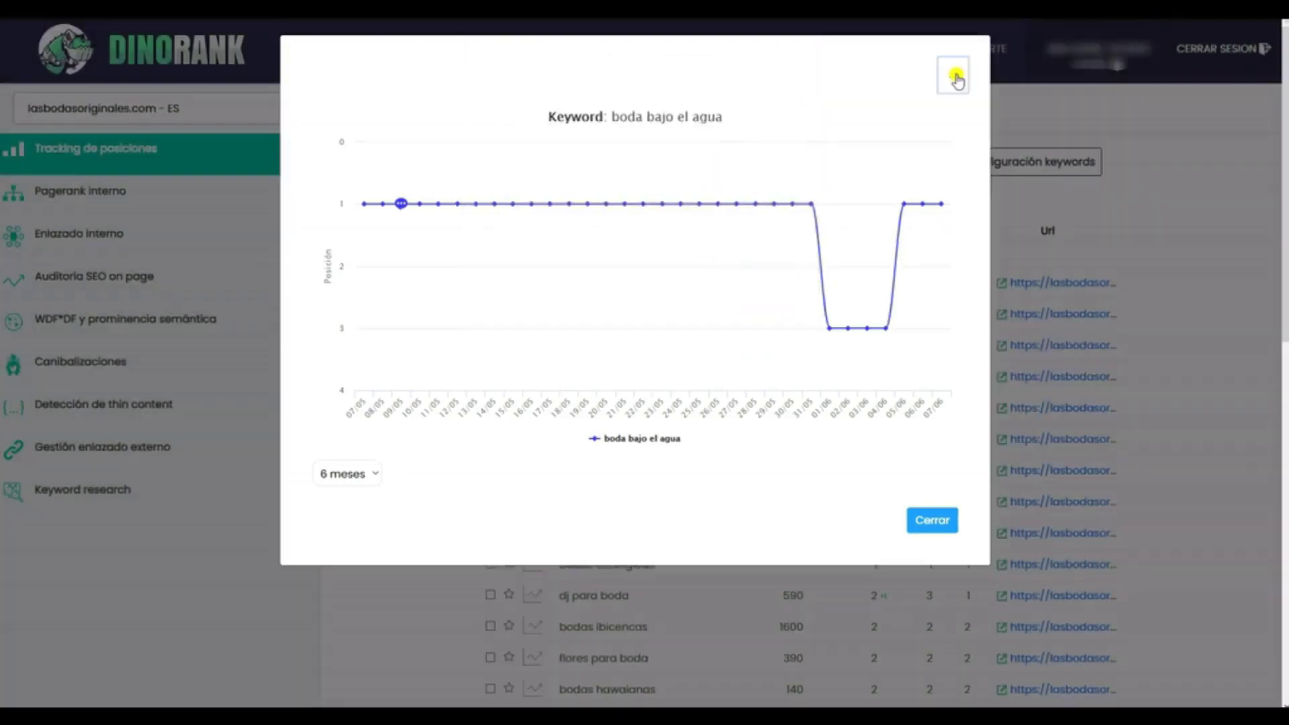
pyautogui.click(958, 74)
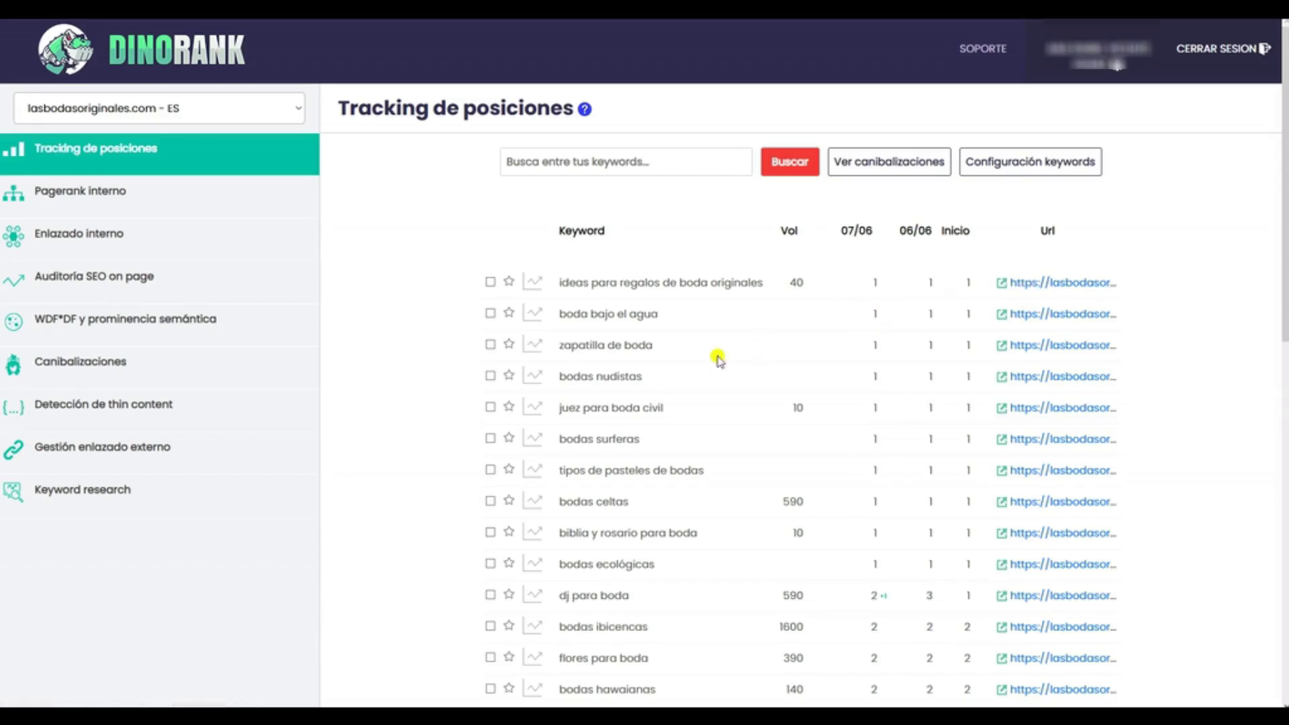
# Step: Examine the tracked keywords' volumes, daily positions and starting positions down to the end of the table
pyautogui.scroll(-5, 717, 358)
pyautogui.scroll(-1, 717, 358)
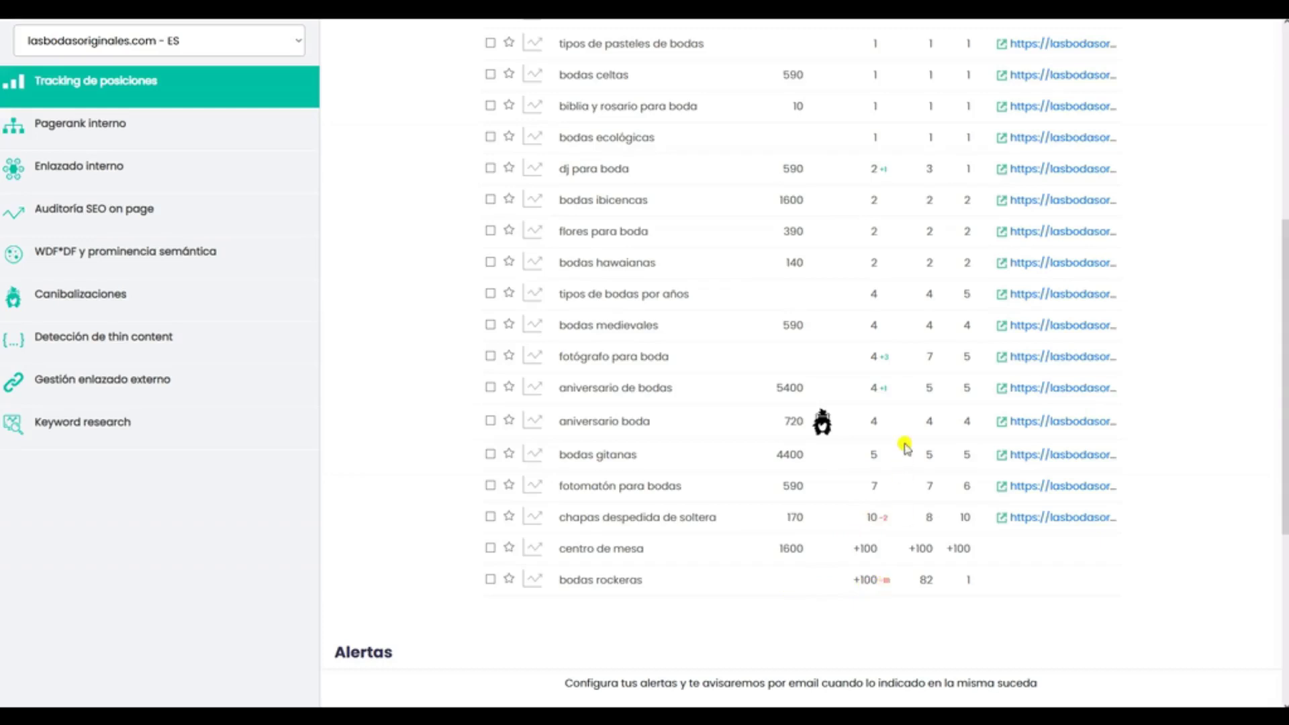
pyautogui.scroll(6, 905, 448)
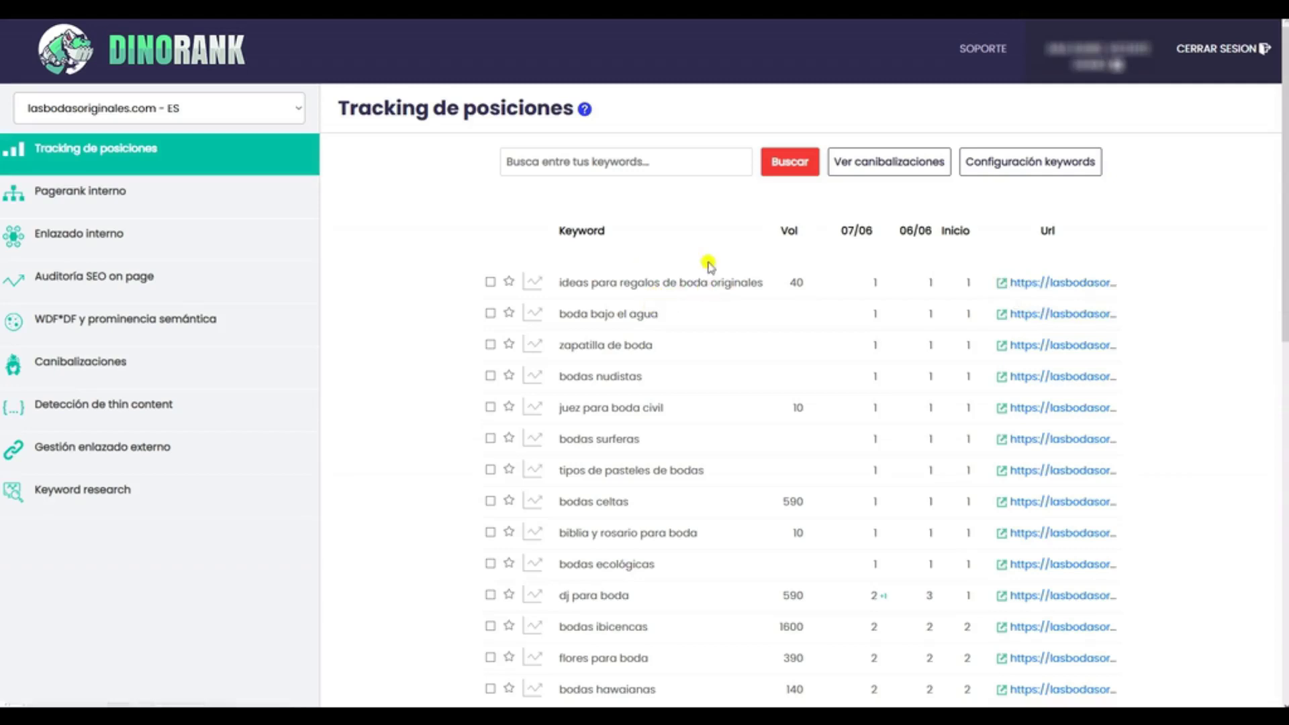
# Step: Open the ranking page of "ideas para regalos de boda originales", return to the tracking table and view its lower rows
pyautogui.click(1026, 284)
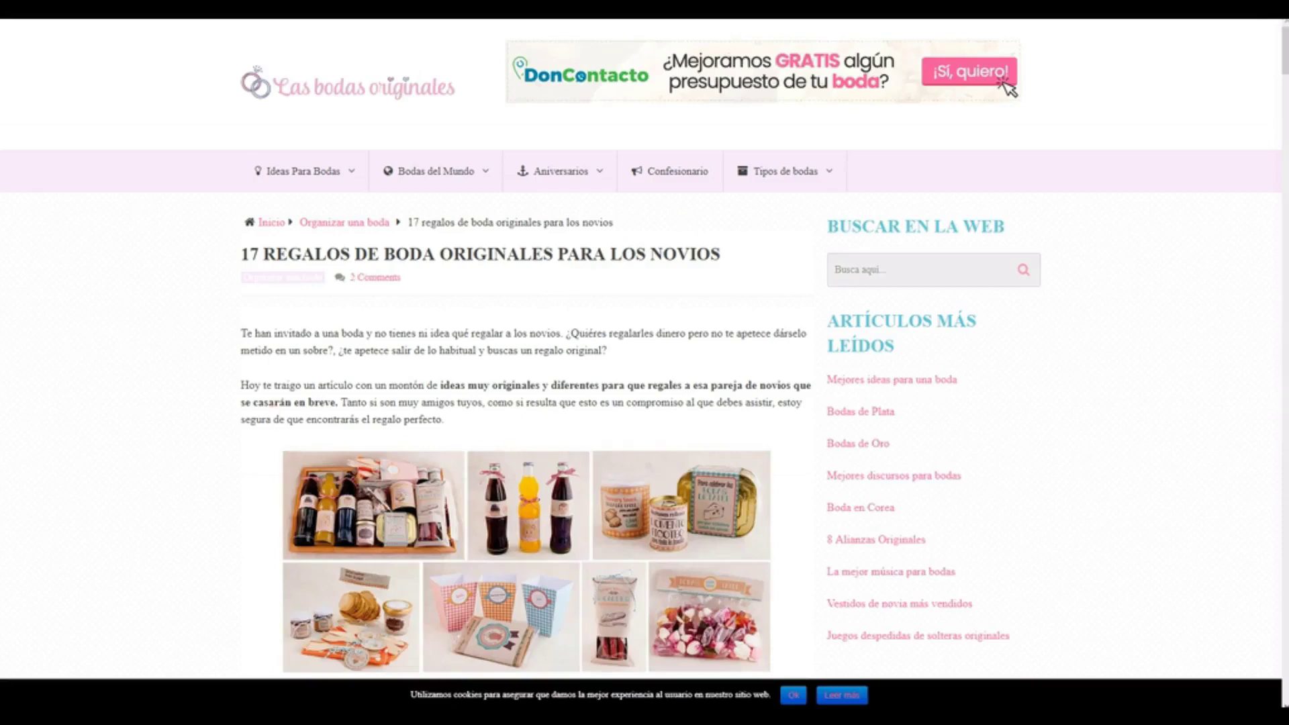
pyautogui.click(181, 8)
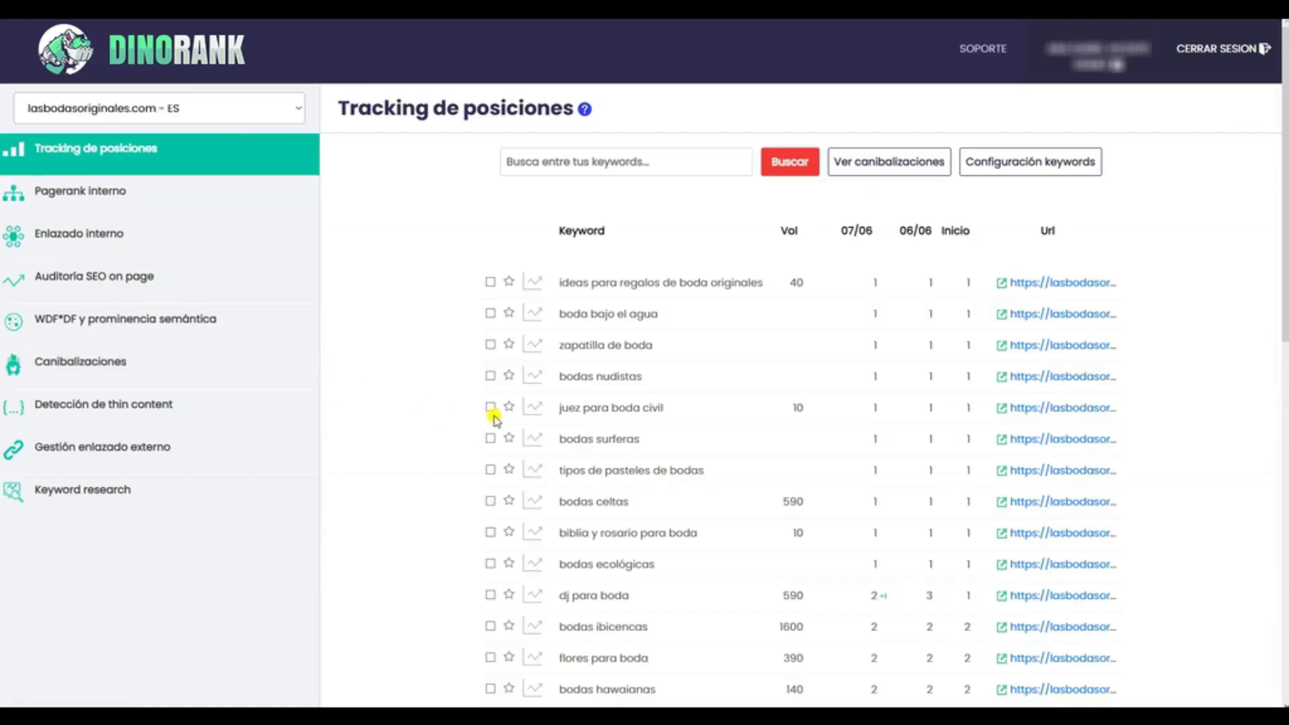
pyautogui.scroll(-6, 625, 422)
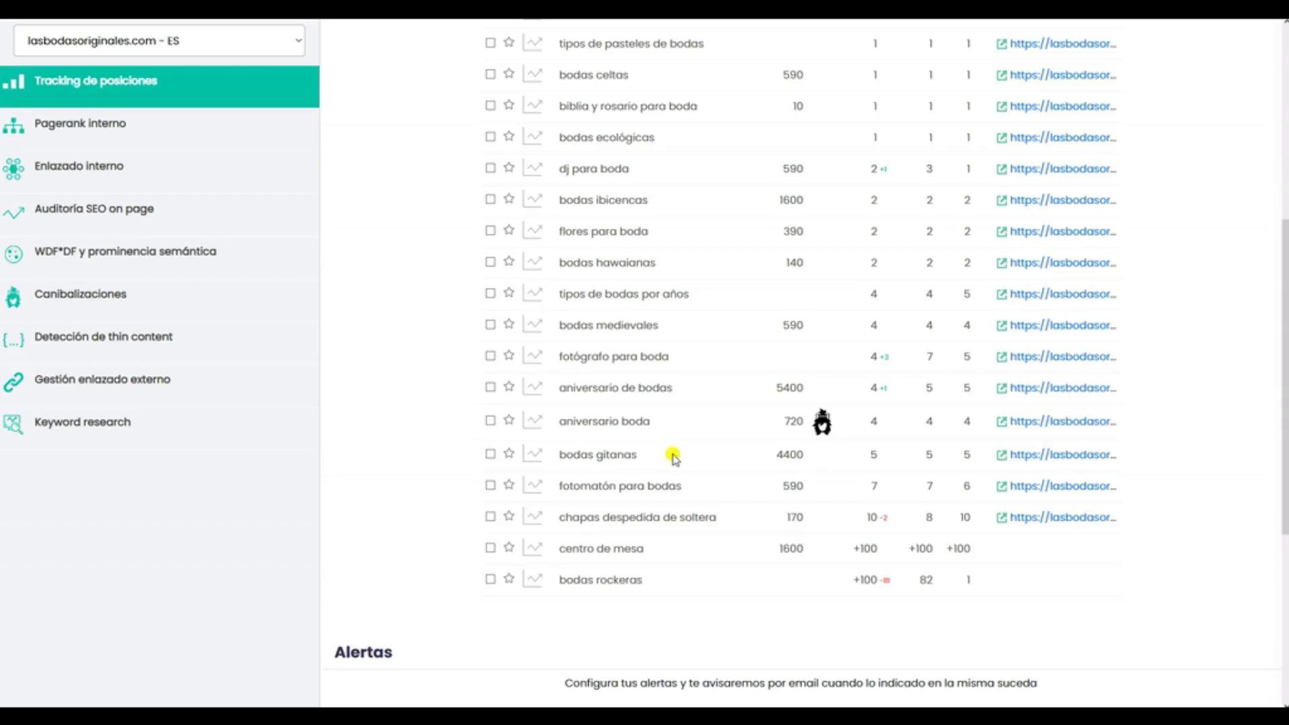
# Step: Show the competing URLs flagged as a cannibalization for the keyword "aniversario boda"
pyautogui.click(822, 427)
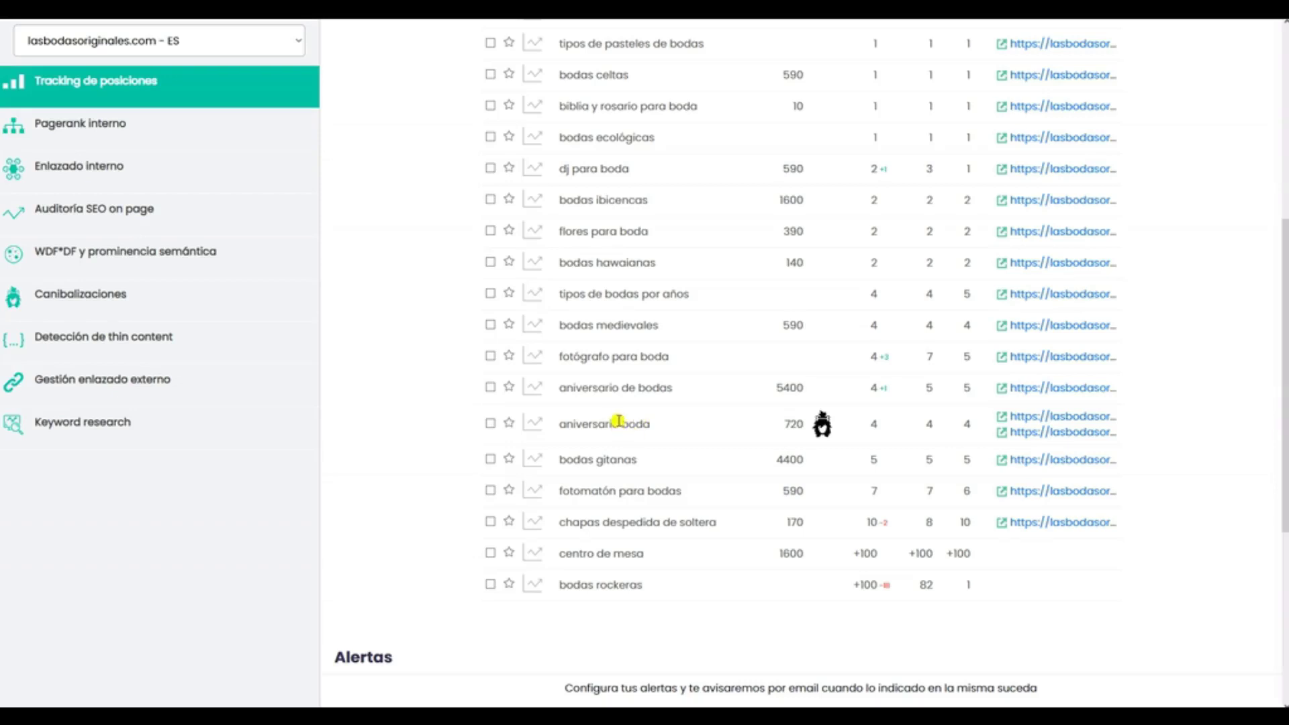
pyautogui.scroll(6, 618, 422)
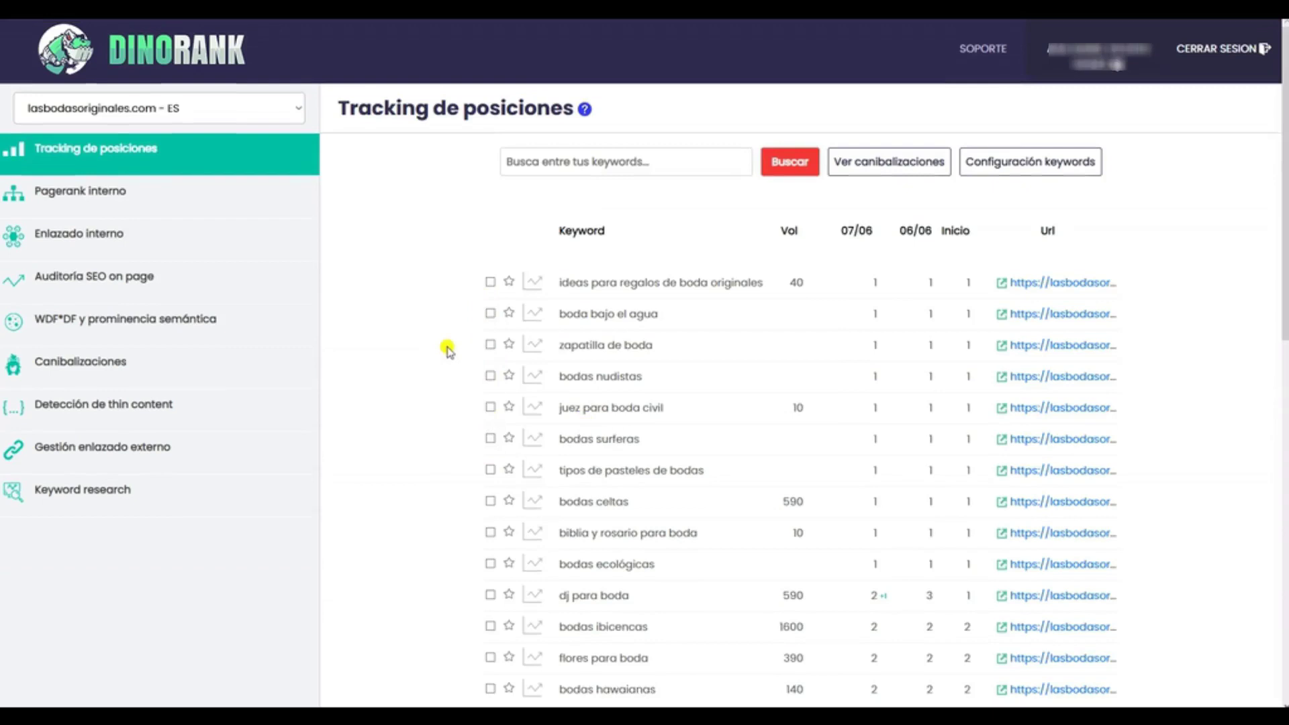
# Step: Select the keywords "ideas para regalos de boda originales", "bodas ibicencas" and "chapas despedida de soltera" for comparison
pyautogui.click(491, 282)
pyautogui.click(491, 377)
pyautogui.click(491, 439)
pyautogui.click(490, 502)
pyautogui.click(493, 376)
pyautogui.click(490, 502)
pyautogui.scroll(-3, 489, 503)
pyautogui.click(490, 485)
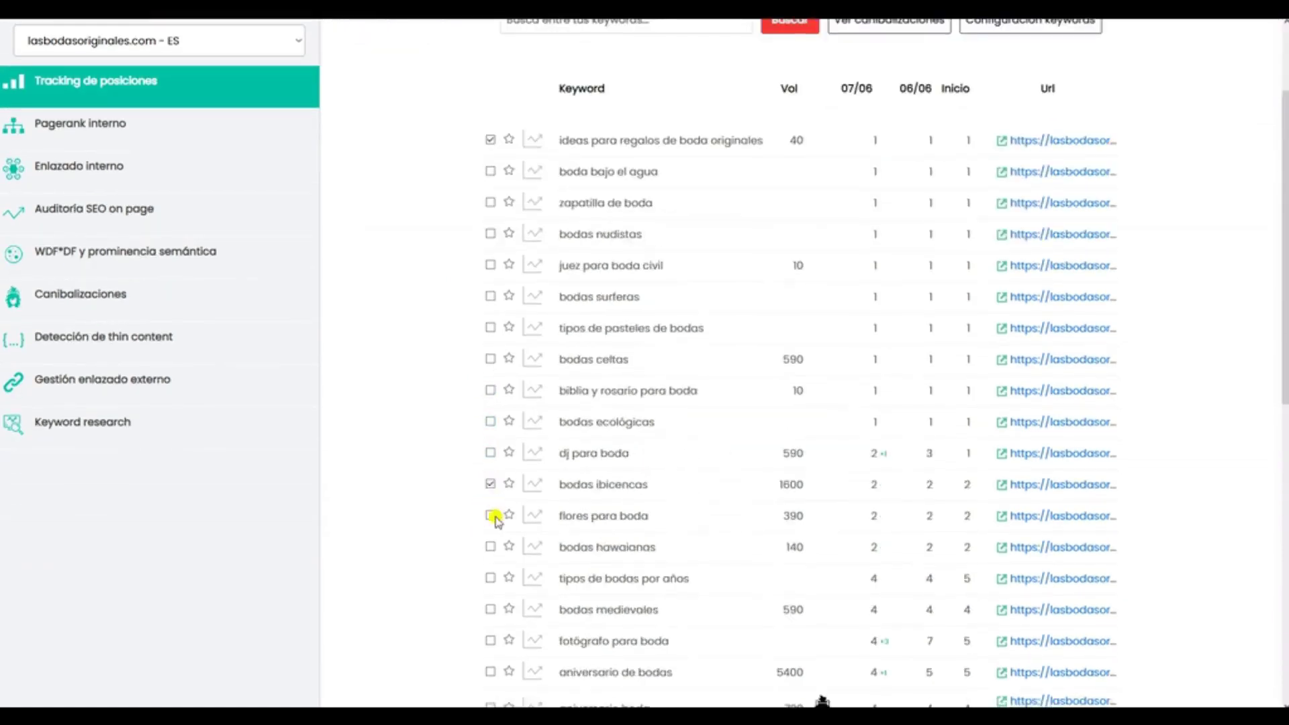
pyautogui.scroll(-4, 495, 518)
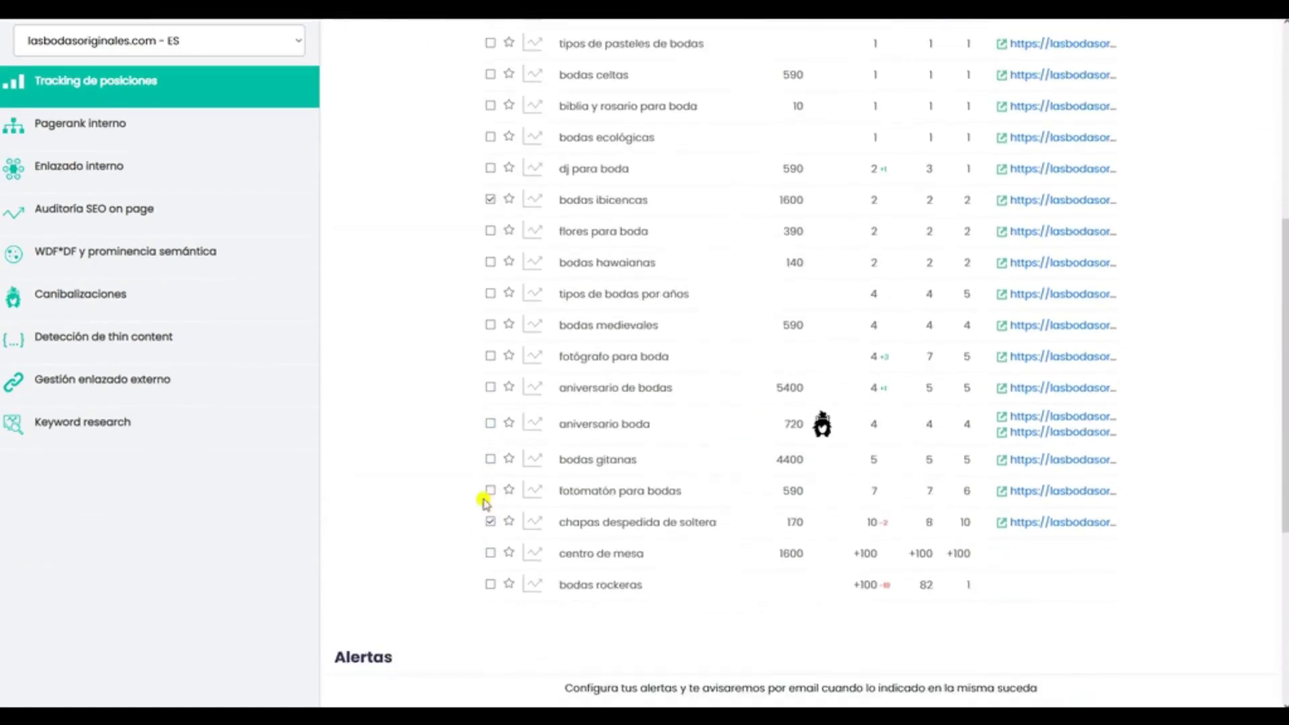
pyautogui.scroll(6, 467, 469)
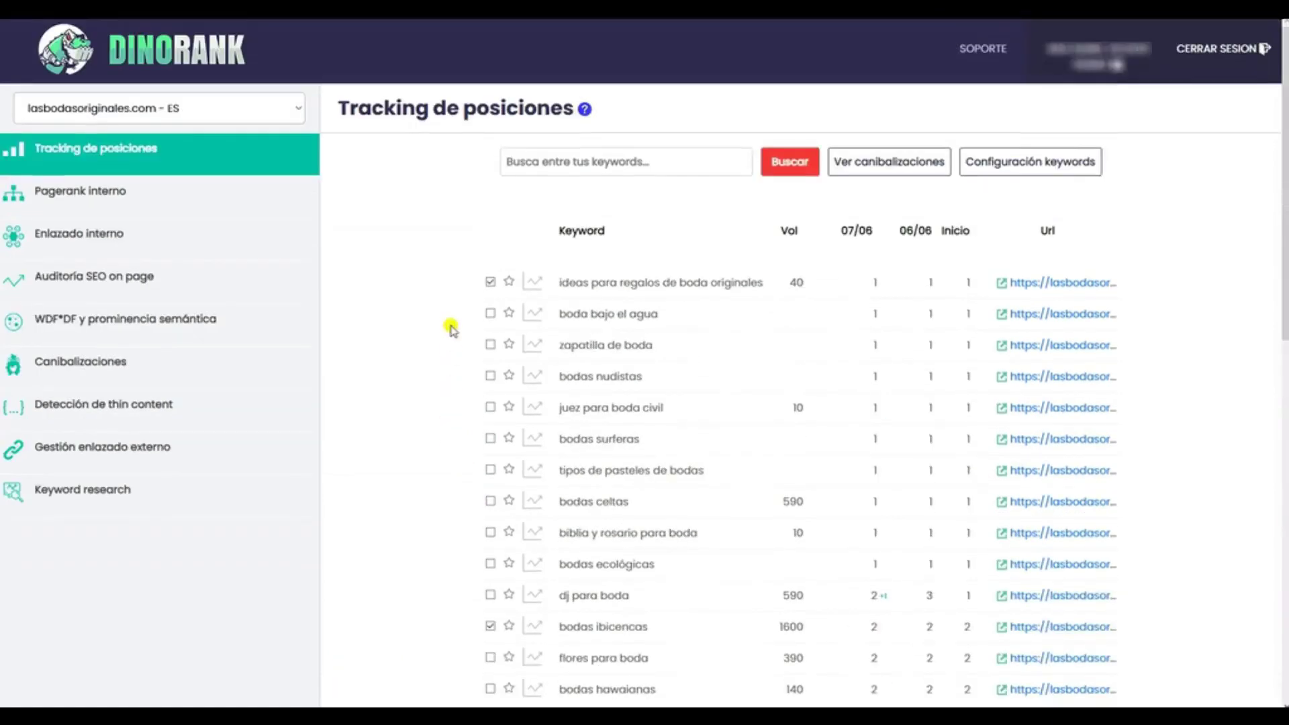
# Step: Compare the selected keywords in one position chart, toggling the "chapas despedida de soltera" and "bodas ibicencas" lines, and close the chart
pyautogui.click(531, 286)
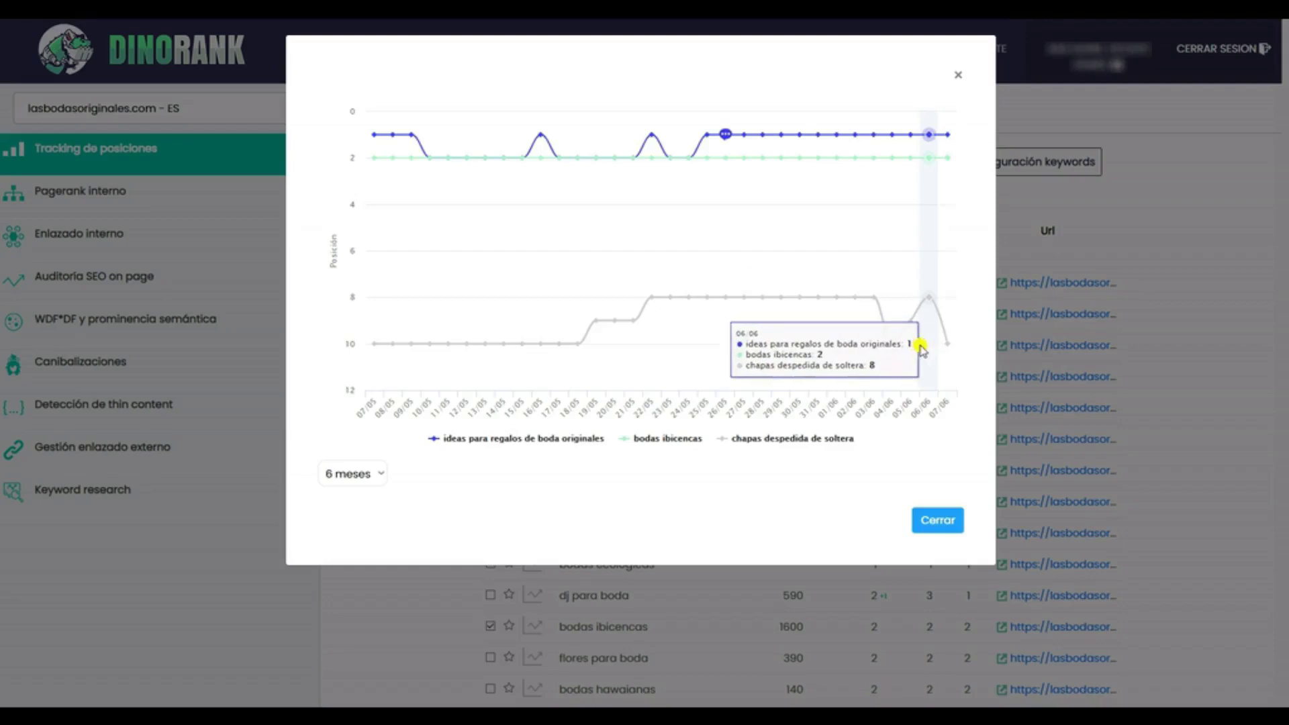
pyautogui.click(757, 441)
pyautogui.click(756, 442)
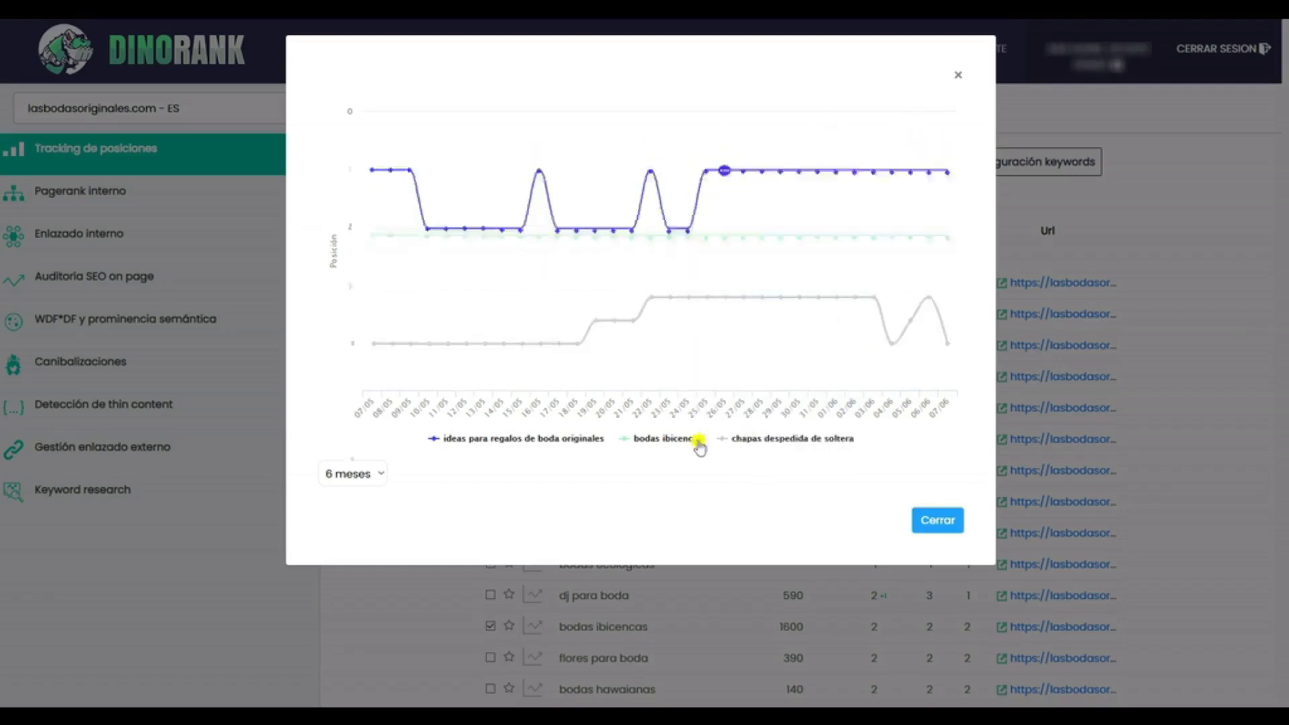
pyautogui.click(777, 441)
pyautogui.click(651, 441)
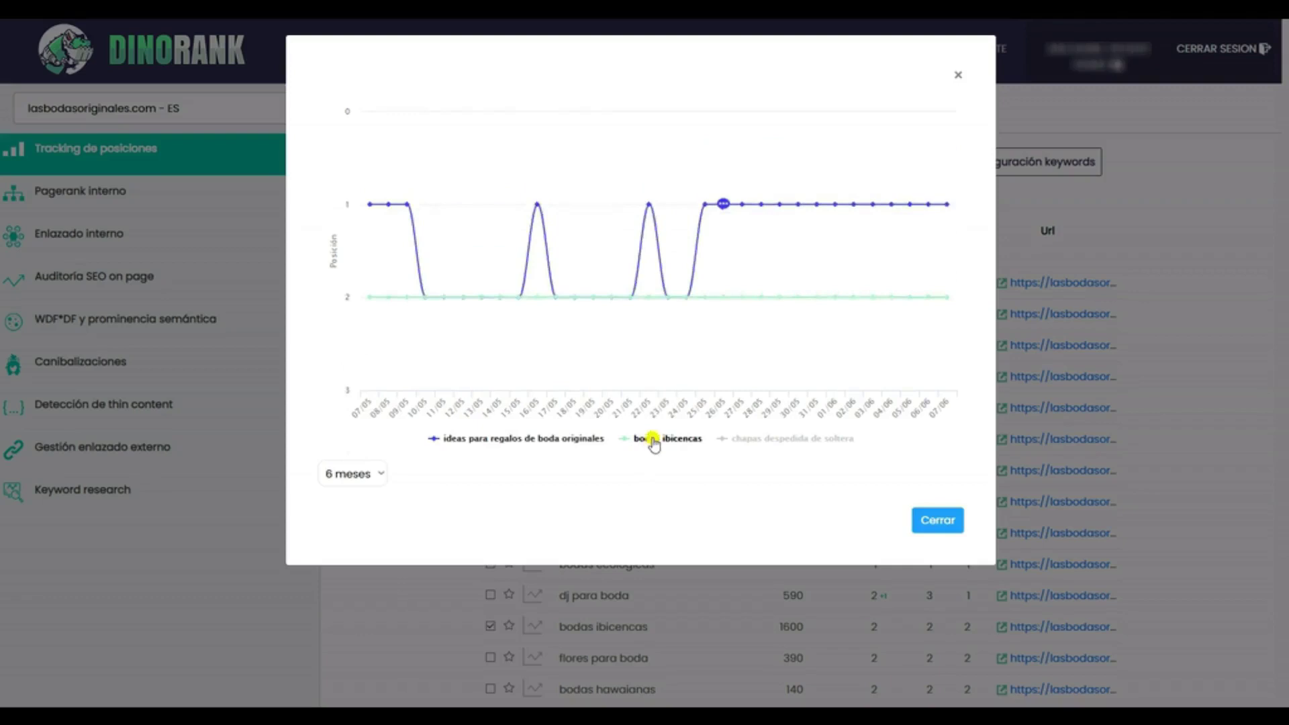
pyautogui.click(655, 444)
pyautogui.click(940, 521)
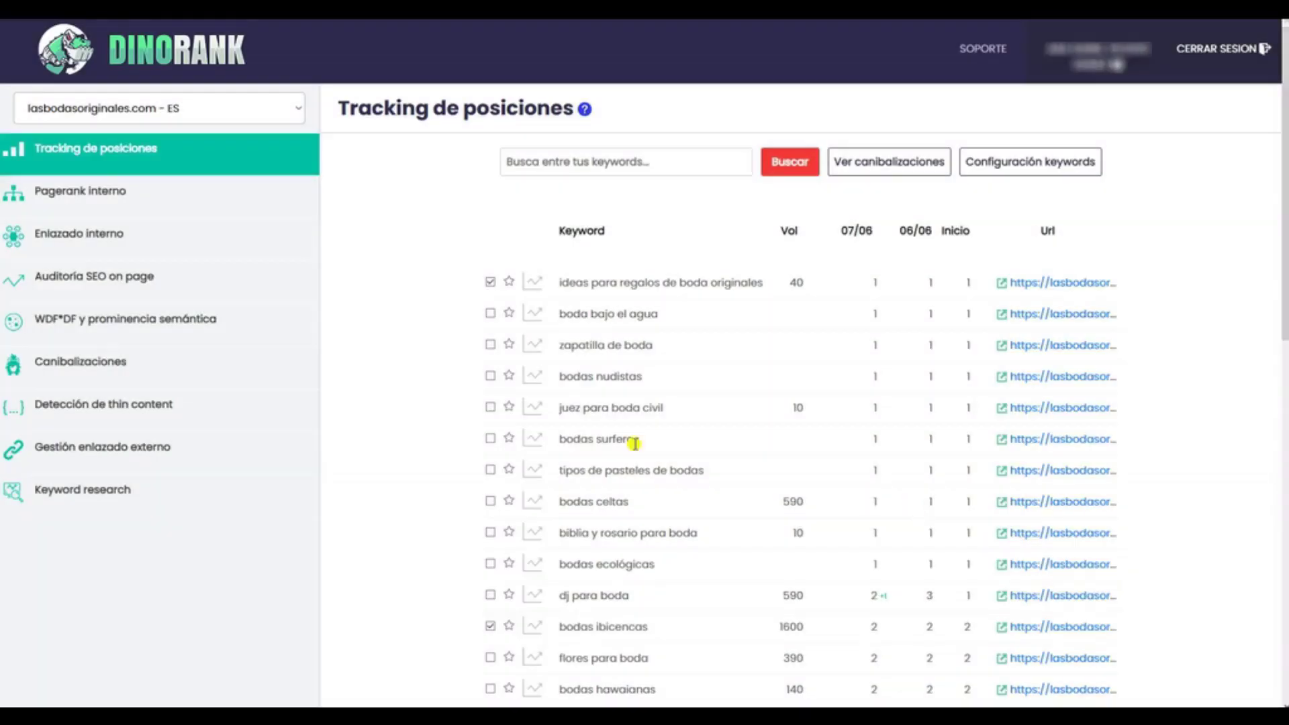
# Step: Examine the Alertas section below the keyword table, including the alert defined for "bodas hawaianas"
pyautogui.scroll(-10, 634, 443)
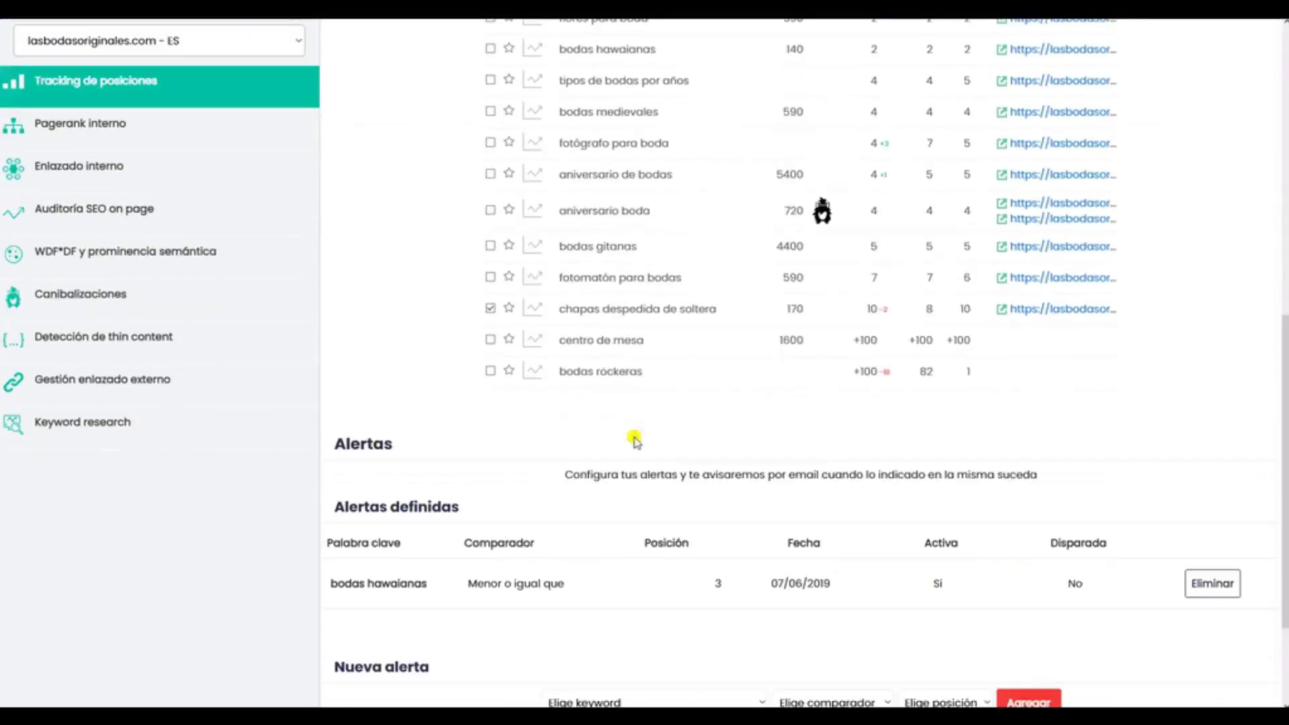
pyautogui.scroll(-3, 634, 442)
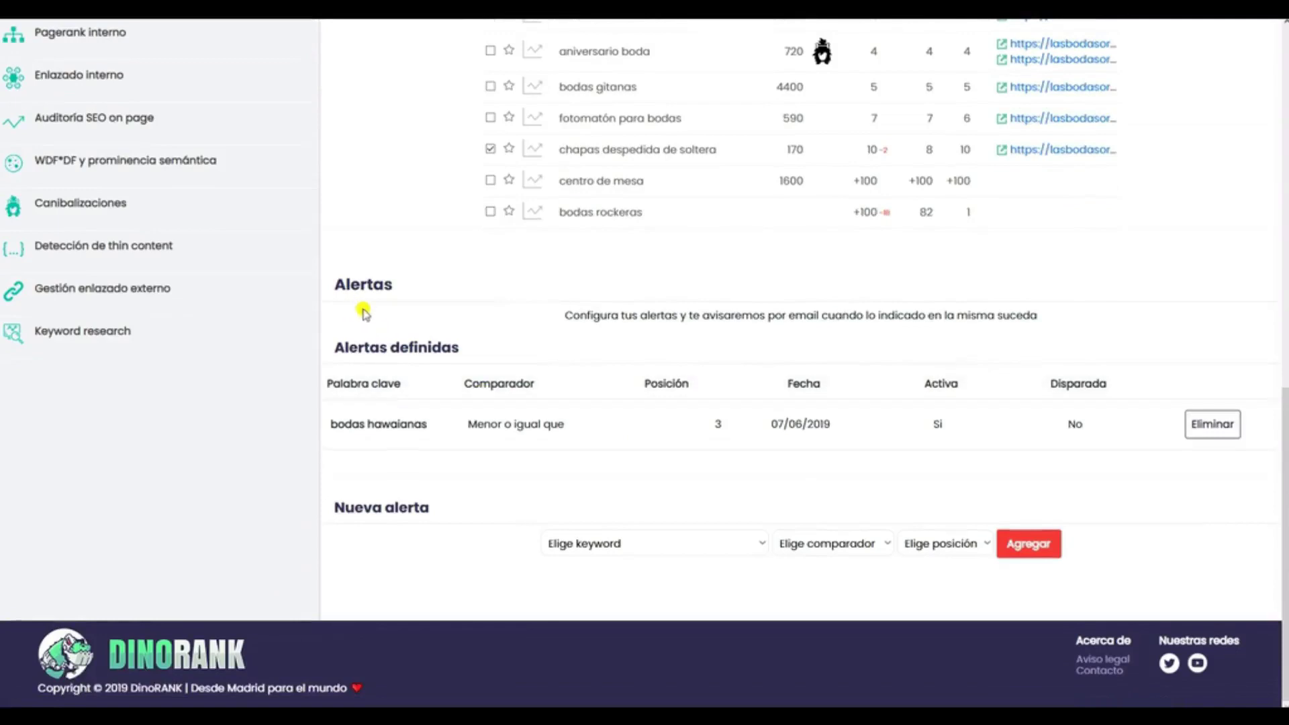
pyautogui.scroll(3, 368, 311)
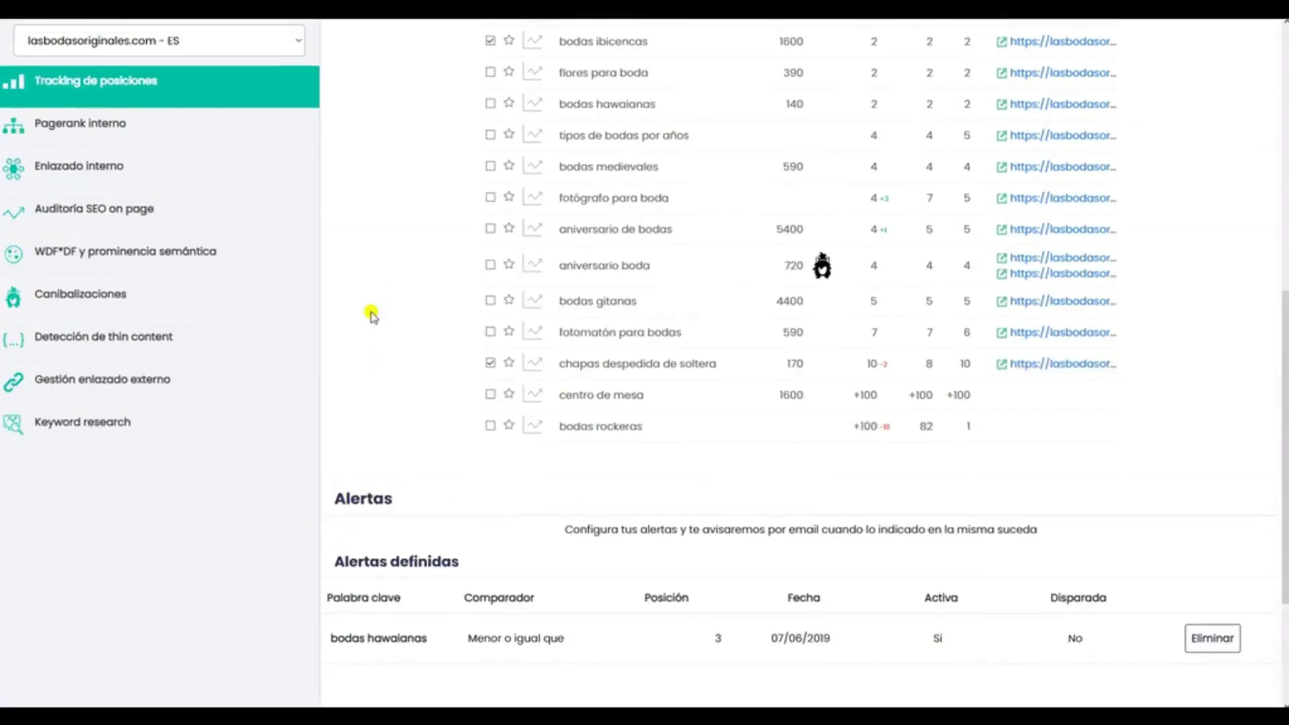
pyautogui.scroll(1, 376, 316)
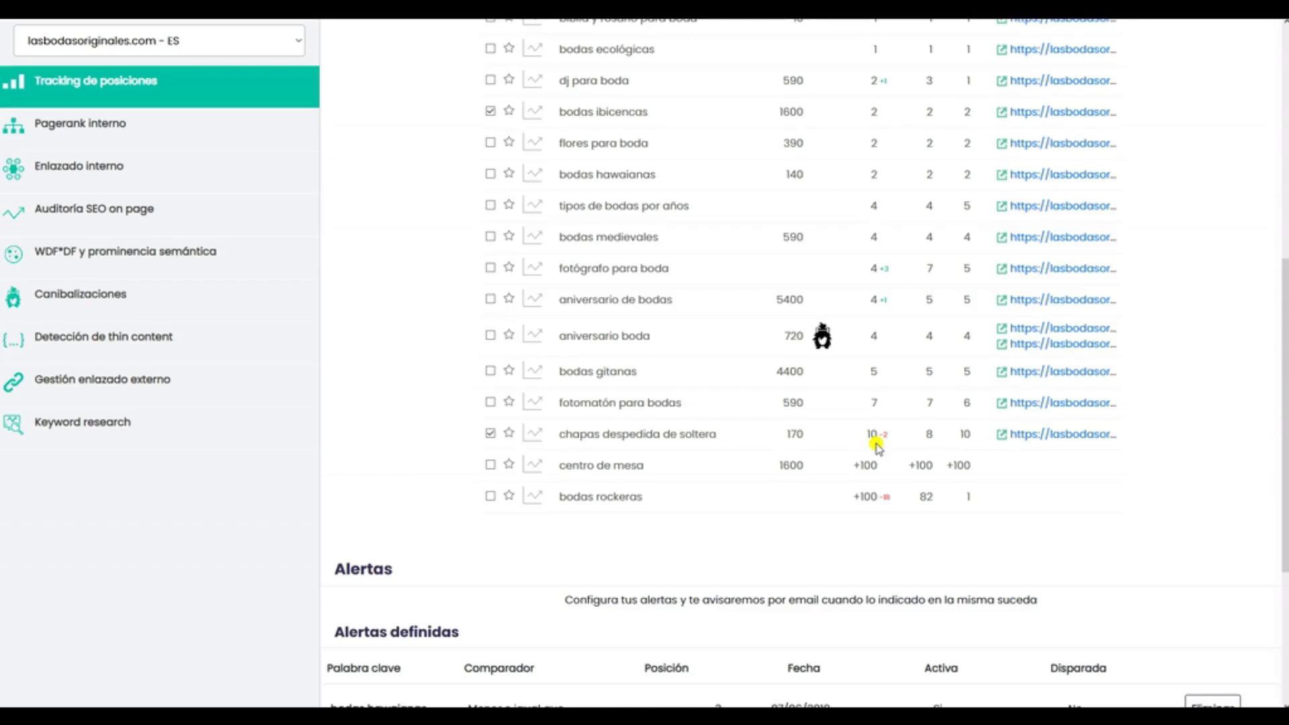
pyautogui.scroll(-2, 876, 447)
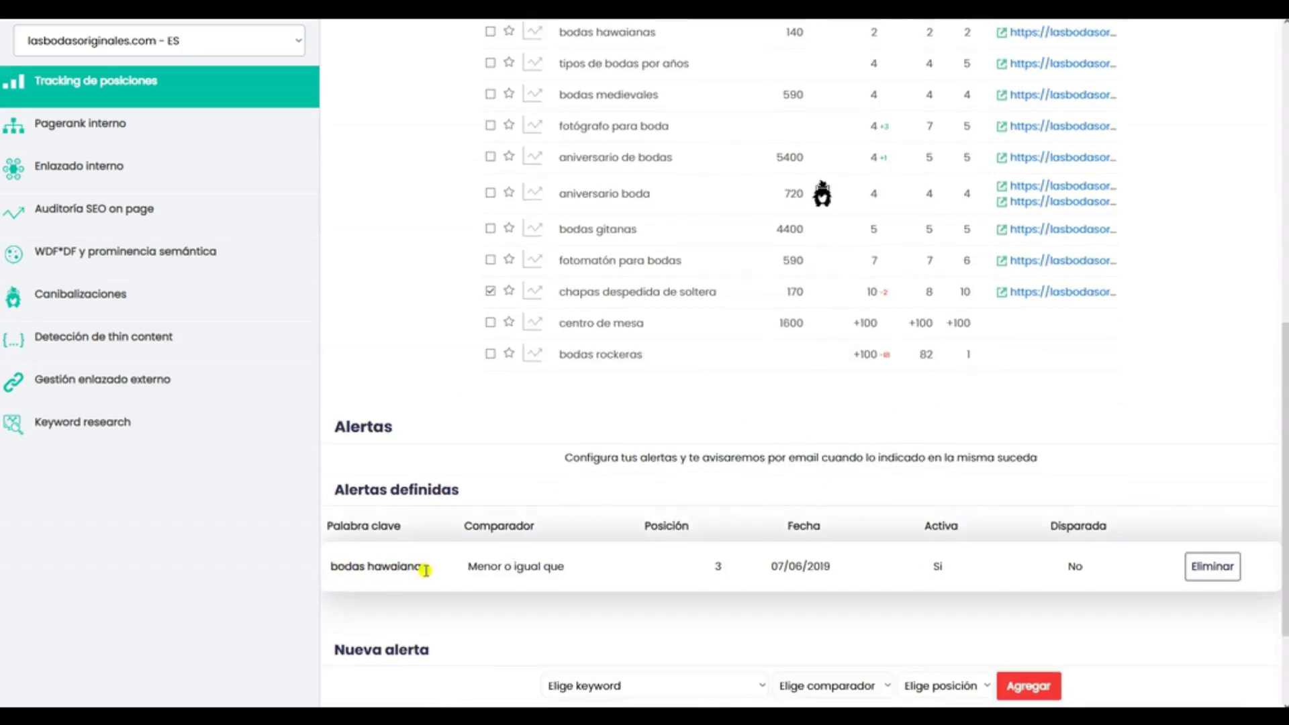
pyautogui.scroll(1, 564, 258)
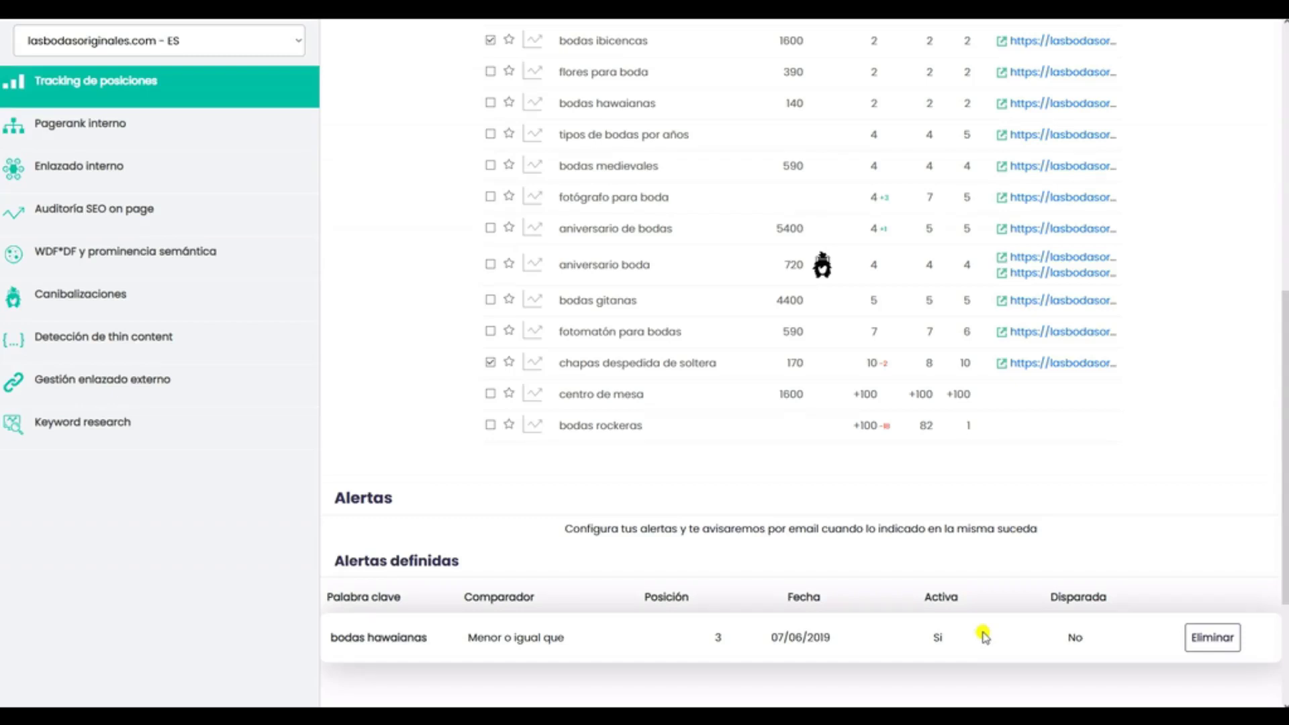
pyautogui.scroll(-2, 459, 666)
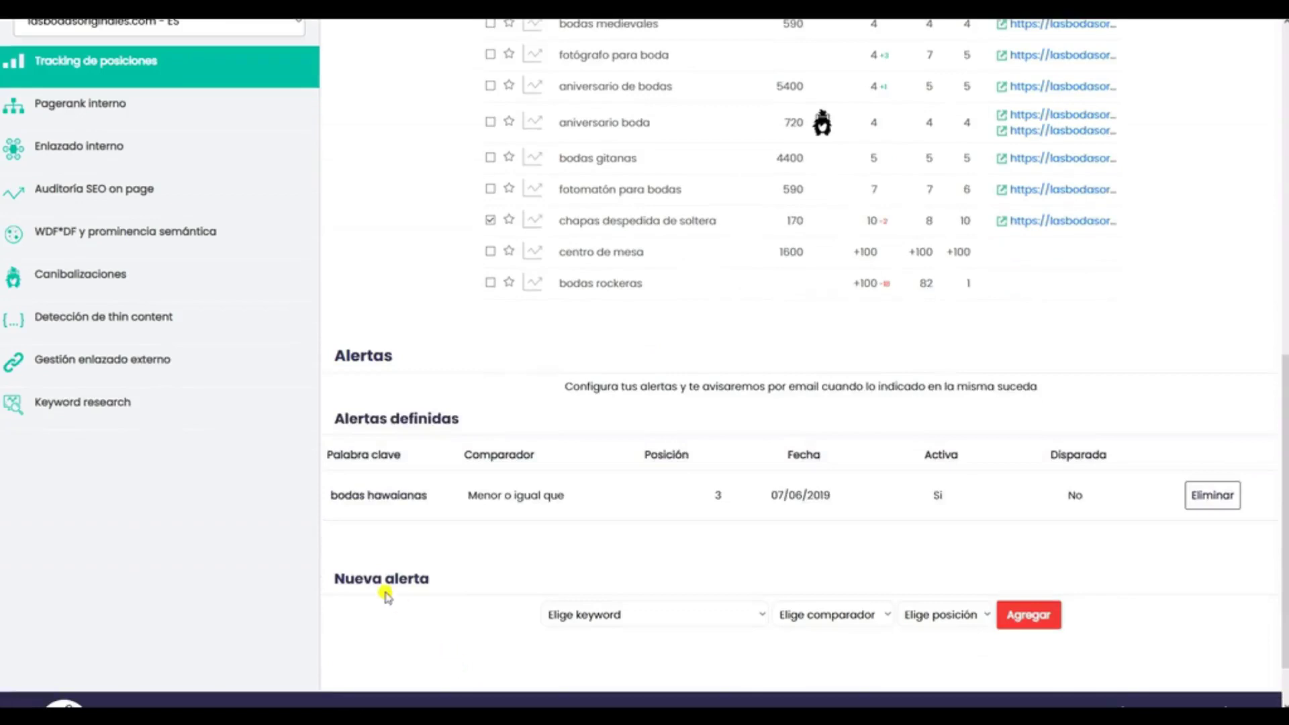
# Step: View the keyword, comparator and position choices for a new alert without choosing any
pyautogui.click(555, 614)
pyautogui.click(842, 618)
pyautogui.click(844, 616)
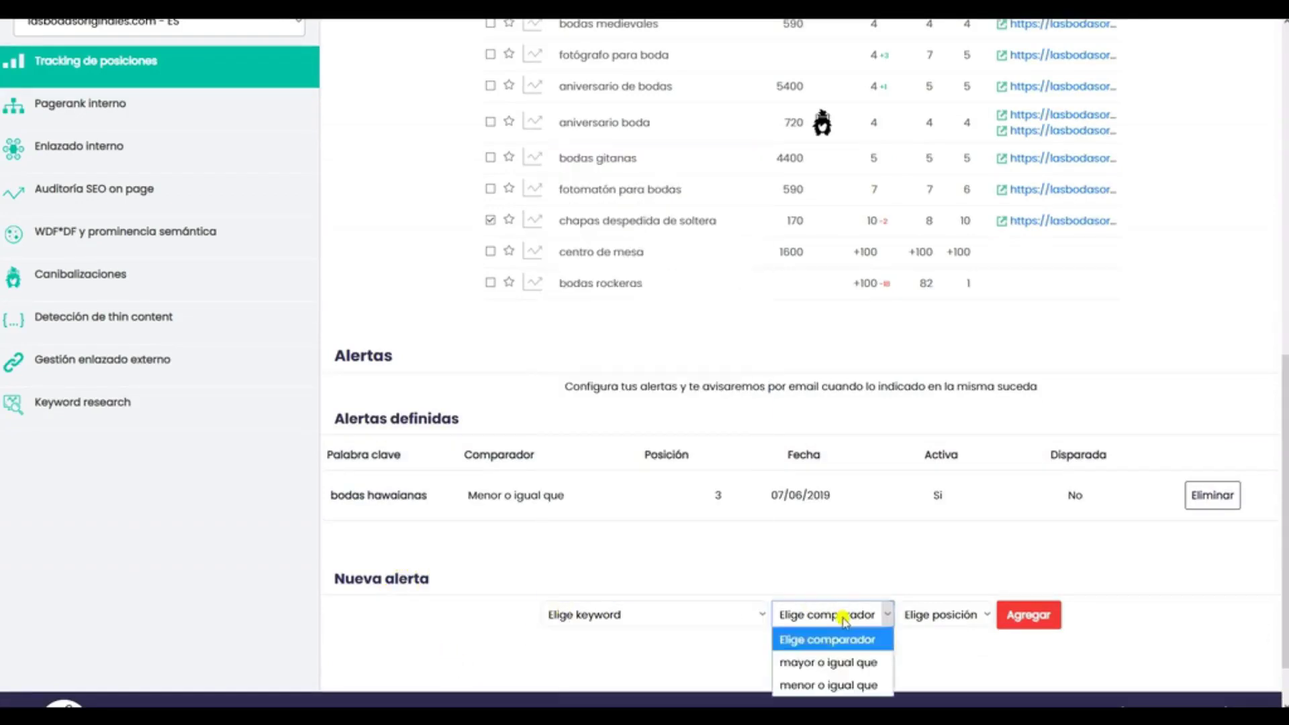
pyautogui.click(941, 614)
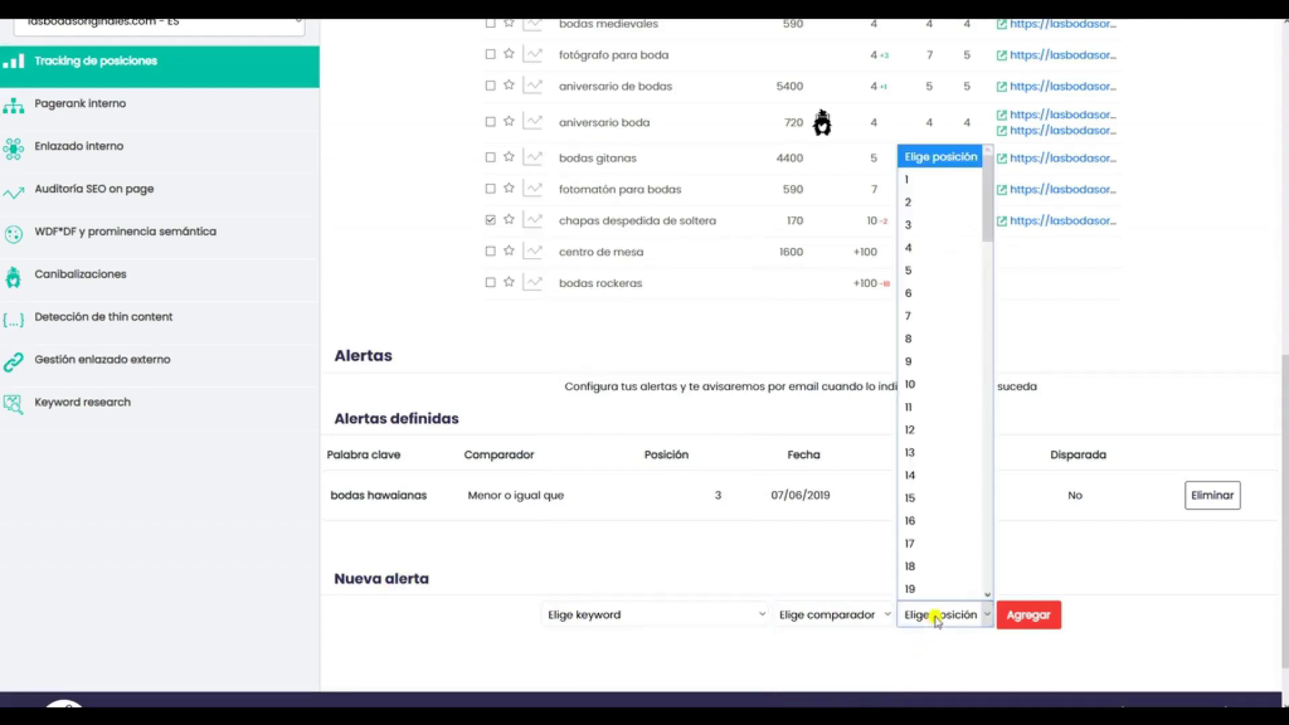
pyautogui.click(608, 577)
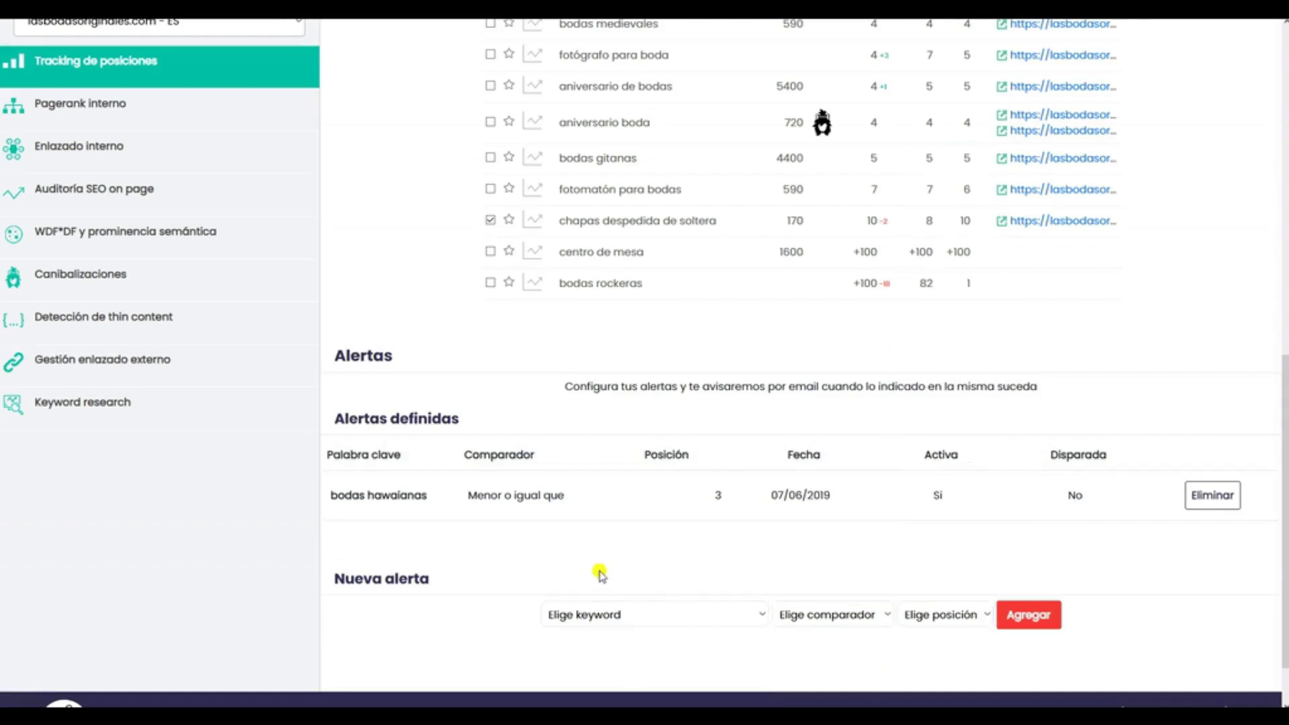
# Step: Add "bodas originales" to the project's tracked keywords, confirm the addition and leave the keyword configuration page
pyautogui.scroll(10, 685, 507)
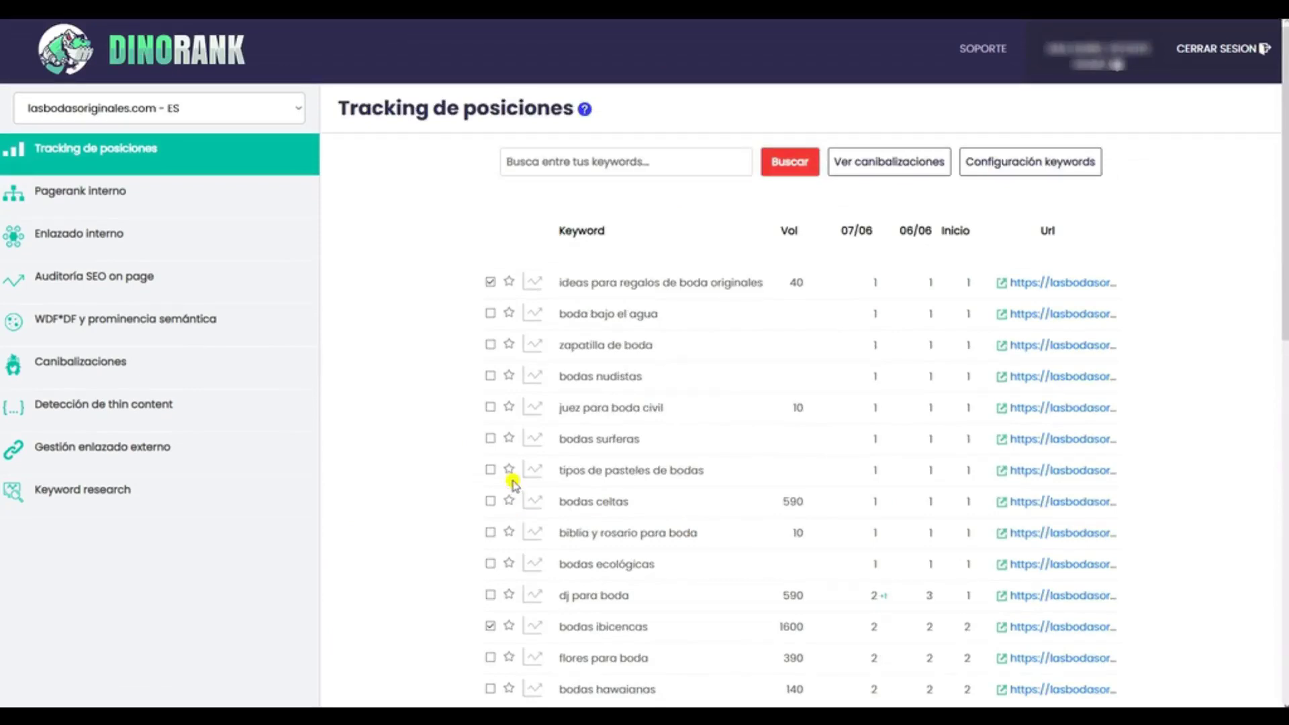
pyautogui.click(1037, 164)
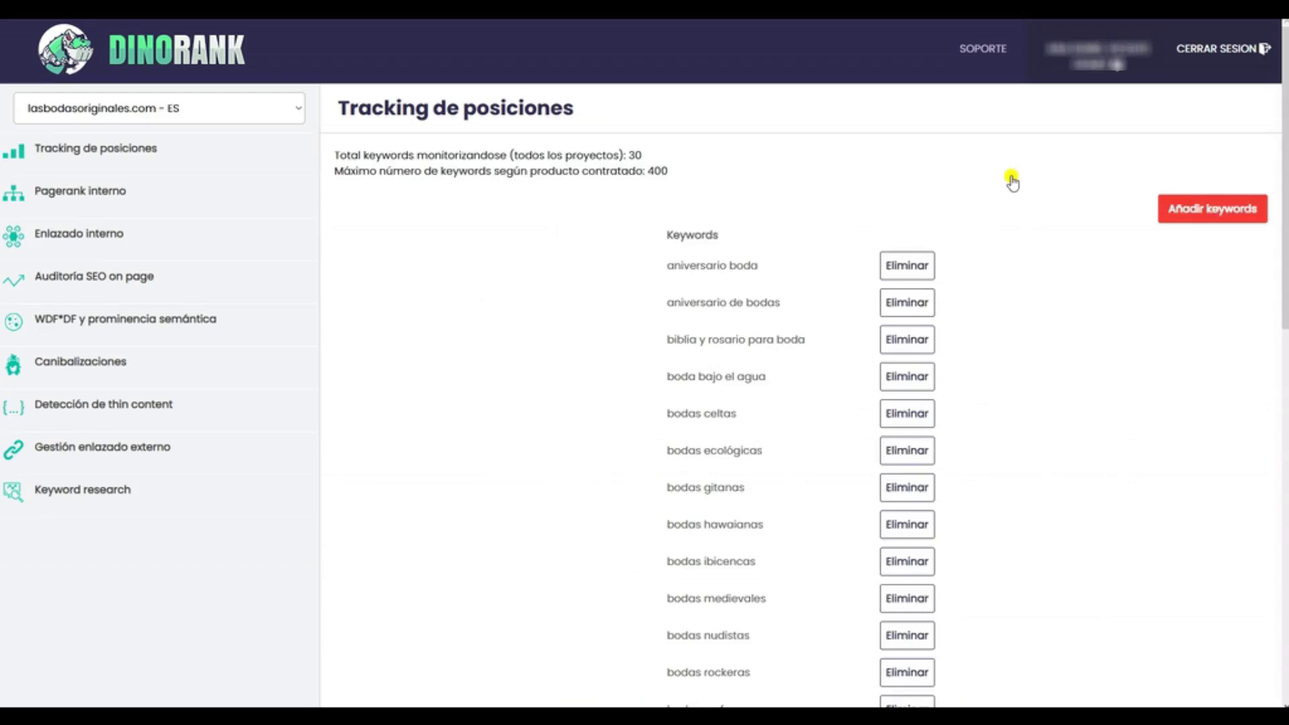
pyautogui.click(1194, 211)
pyautogui.click(688, 370)
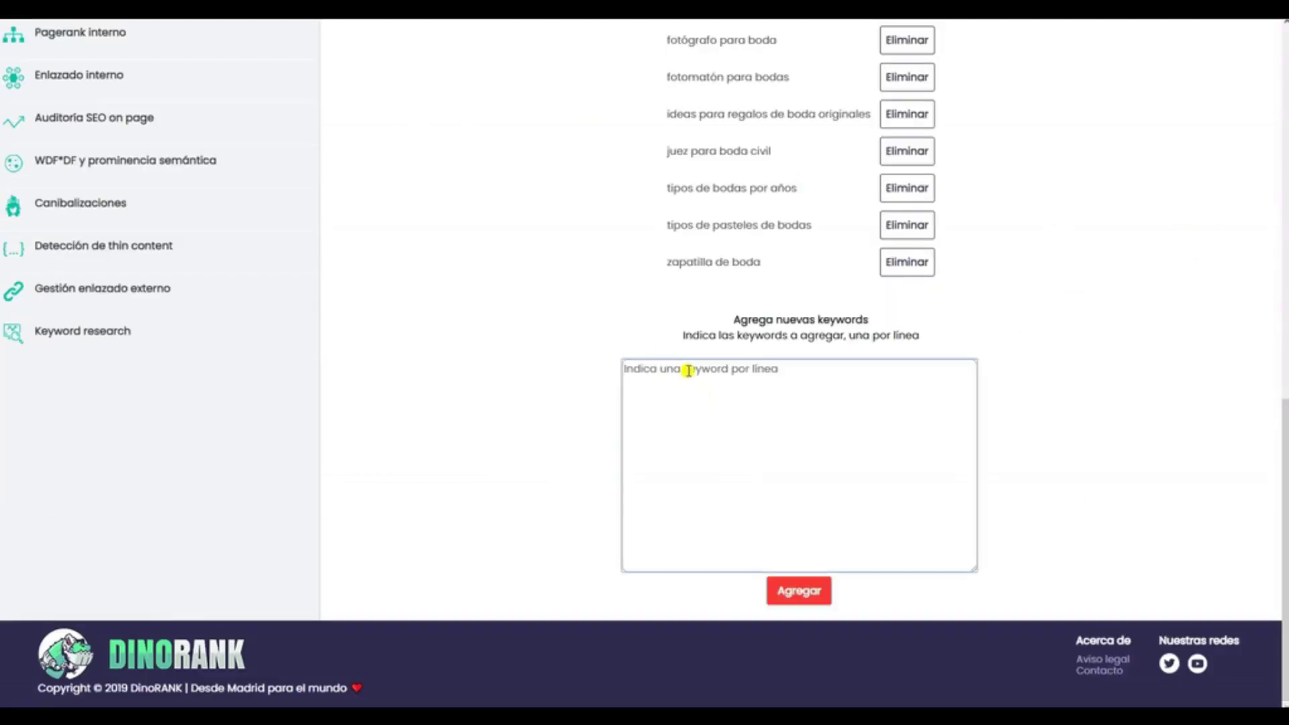
pyautogui.write('bodas original')
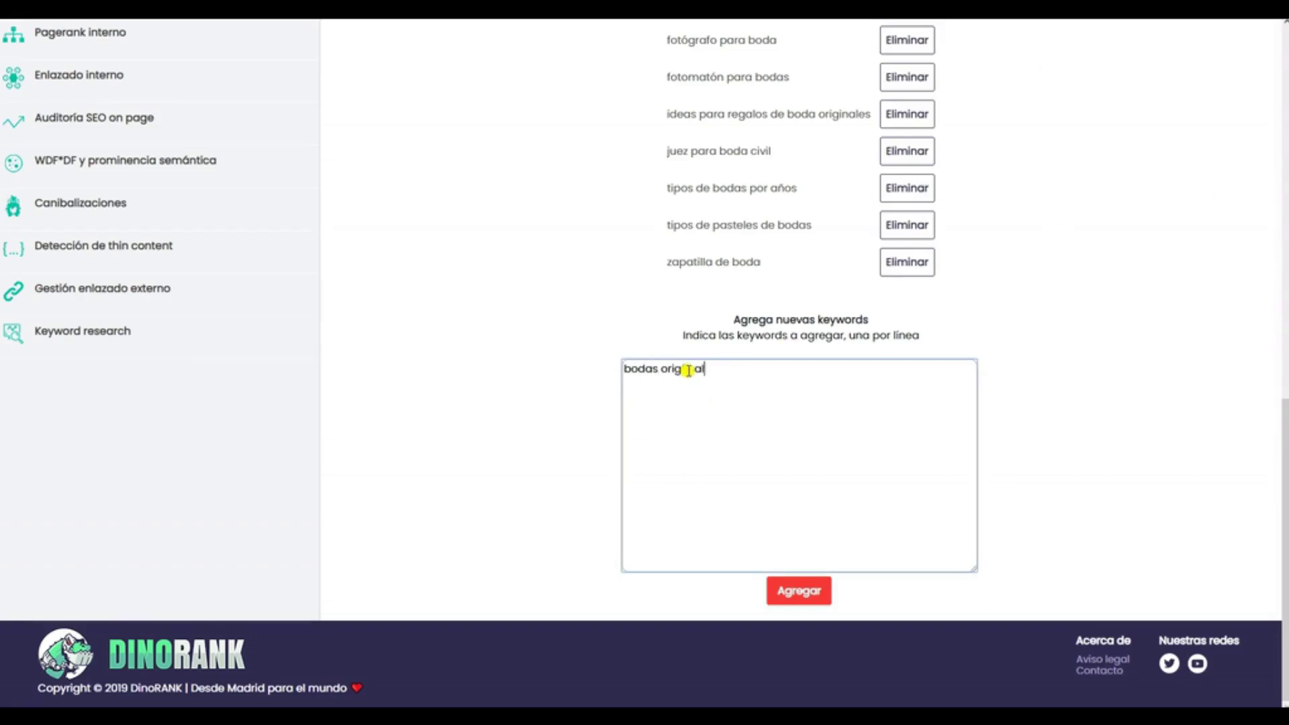
pyautogui.press('BackSpace')
pyautogui.write('inales')
pyautogui.click(788, 604)
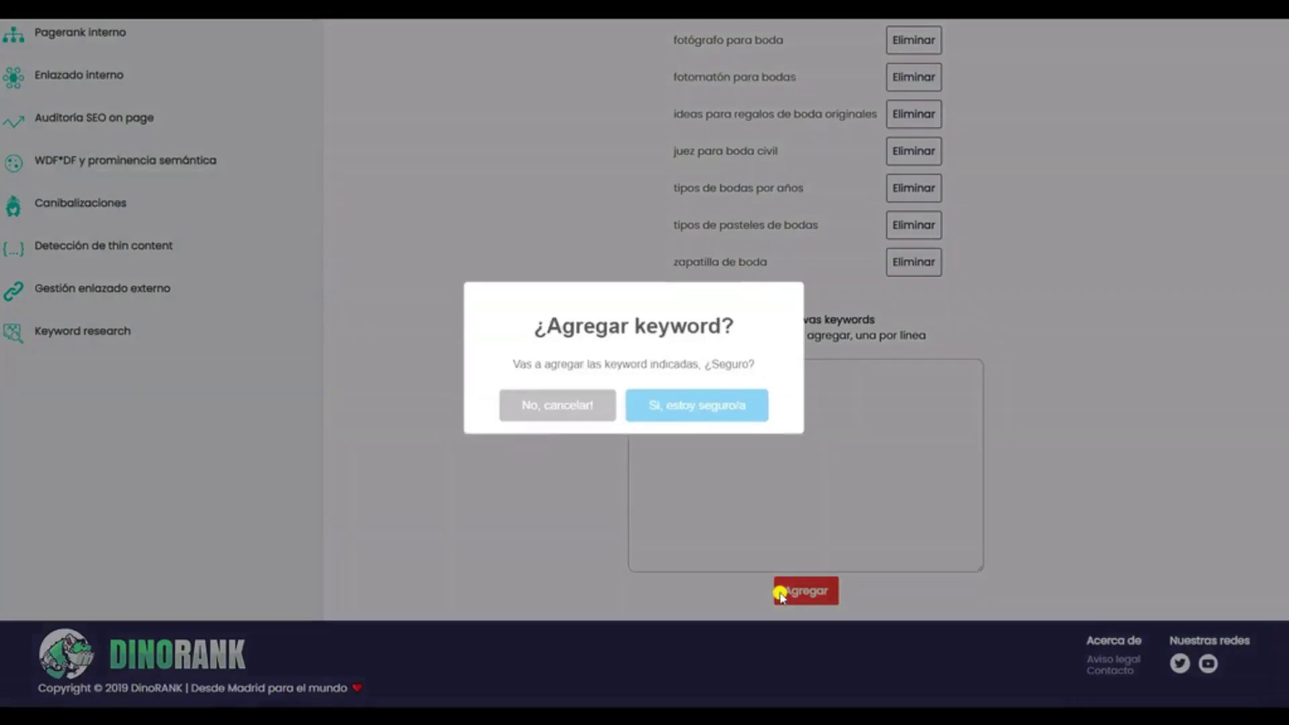
pyautogui.click(674, 407)
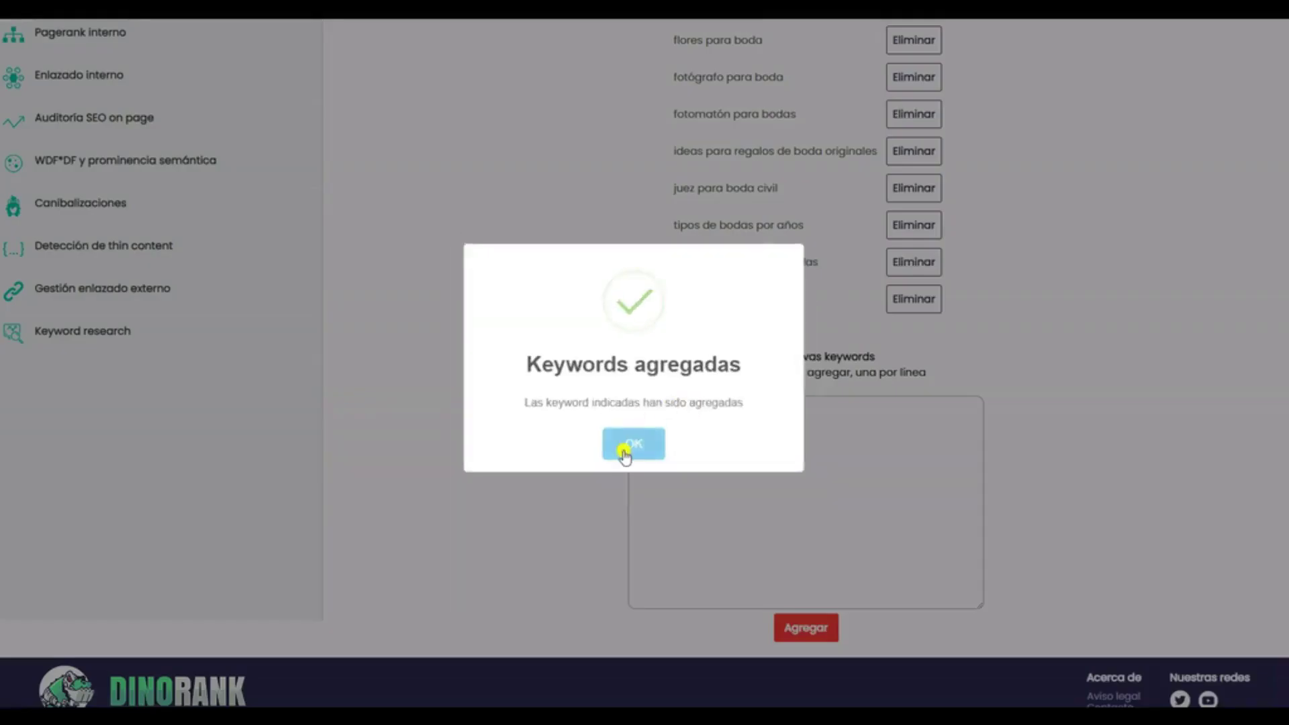
pyautogui.click(622, 447)
pyautogui.scroll(8, 95, 106)
pyautogui.click(87, 88)
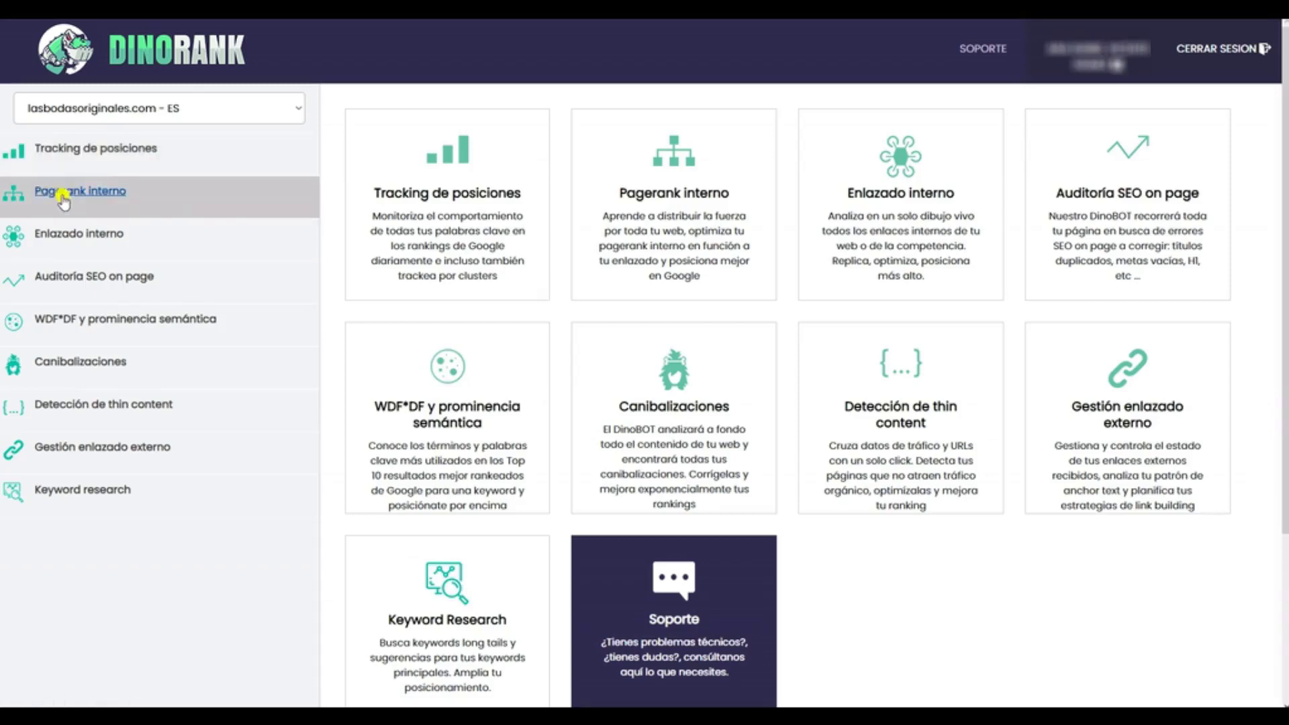
# Step: Open the internal PageRank analysis of lasbodasoriginales.com and fit the whole bubble chart in view
pyautogui.click(62, 194)
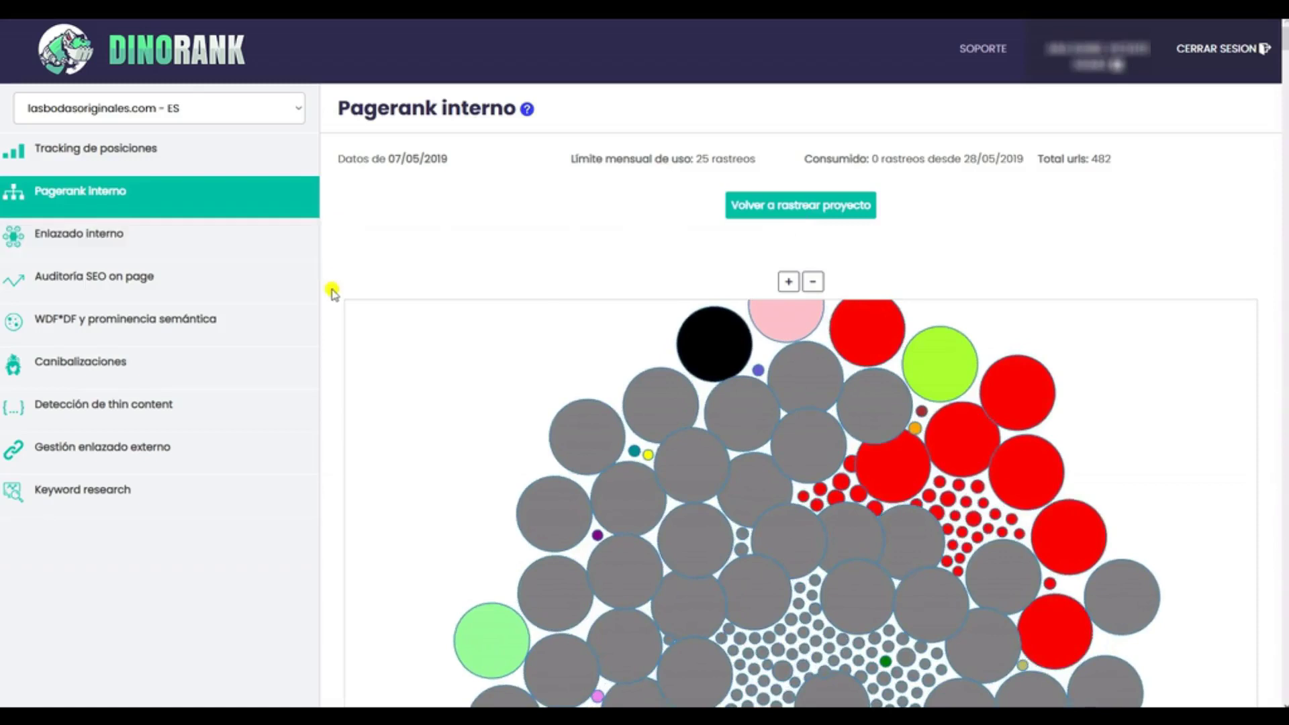
pyautogui.scroll(-3, 331, 289)
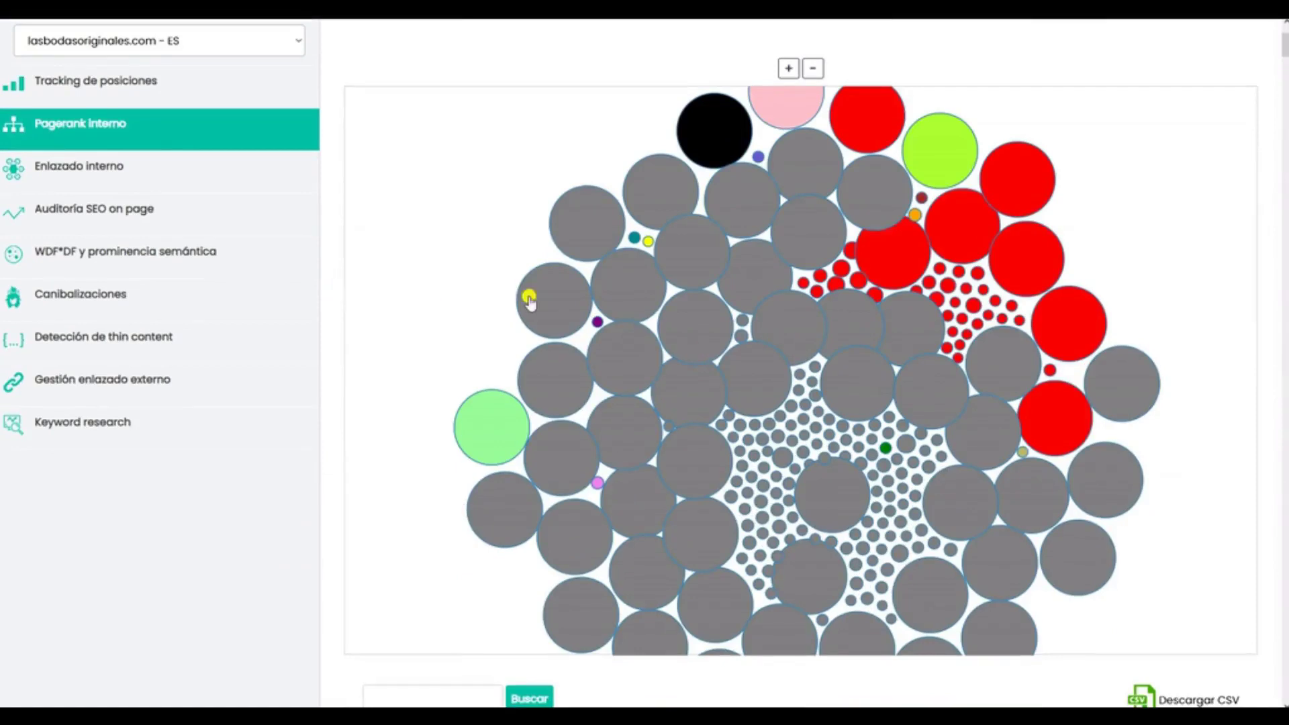
pyautogui.scroll(-6, 443, 288)
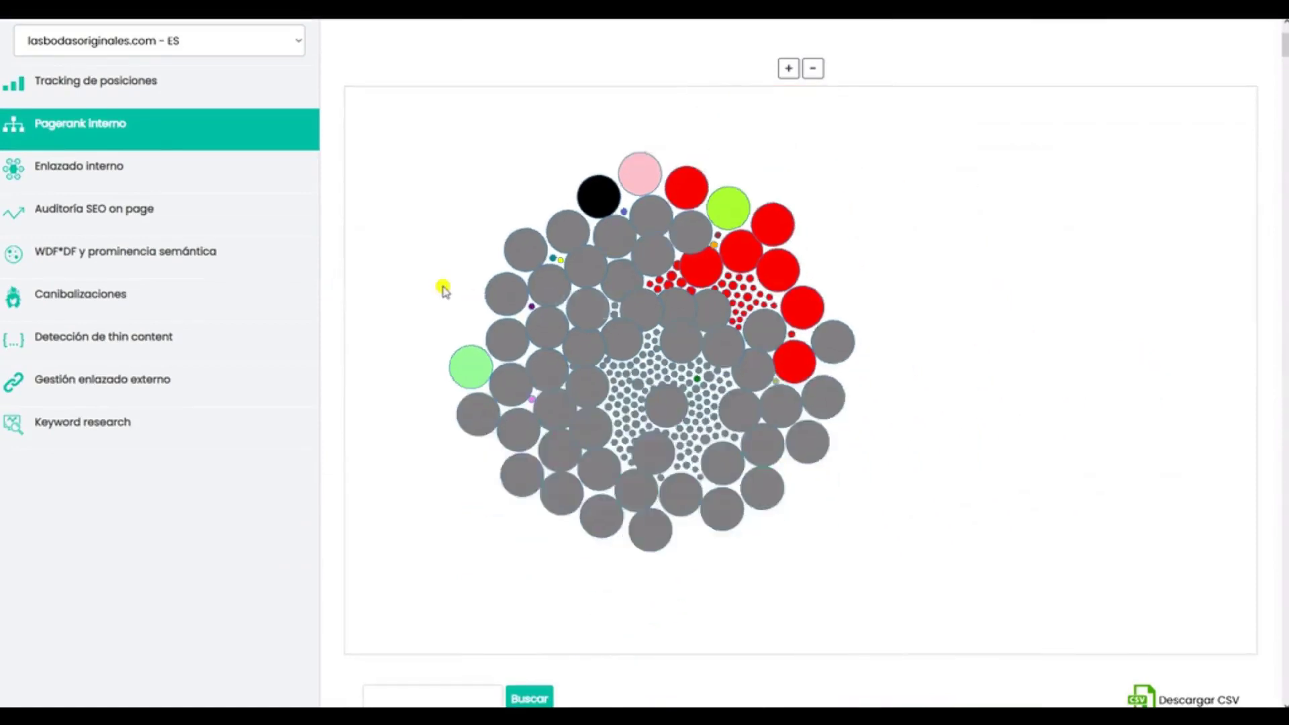
pyautogui.scroll(3, 444, 288)
pyautogui.scroll(3, 443, 287)
pyautogui.scroll(-3, 443, 287)
pyautogui.moveTo(571, 341)
pyautogui.mouseDown()
pyautogui.moveTo(914, 366)
pyautogui.moveTo(452, 371)
pyautogui.moveTo(547, 338)
pyautogui.mouseUp()
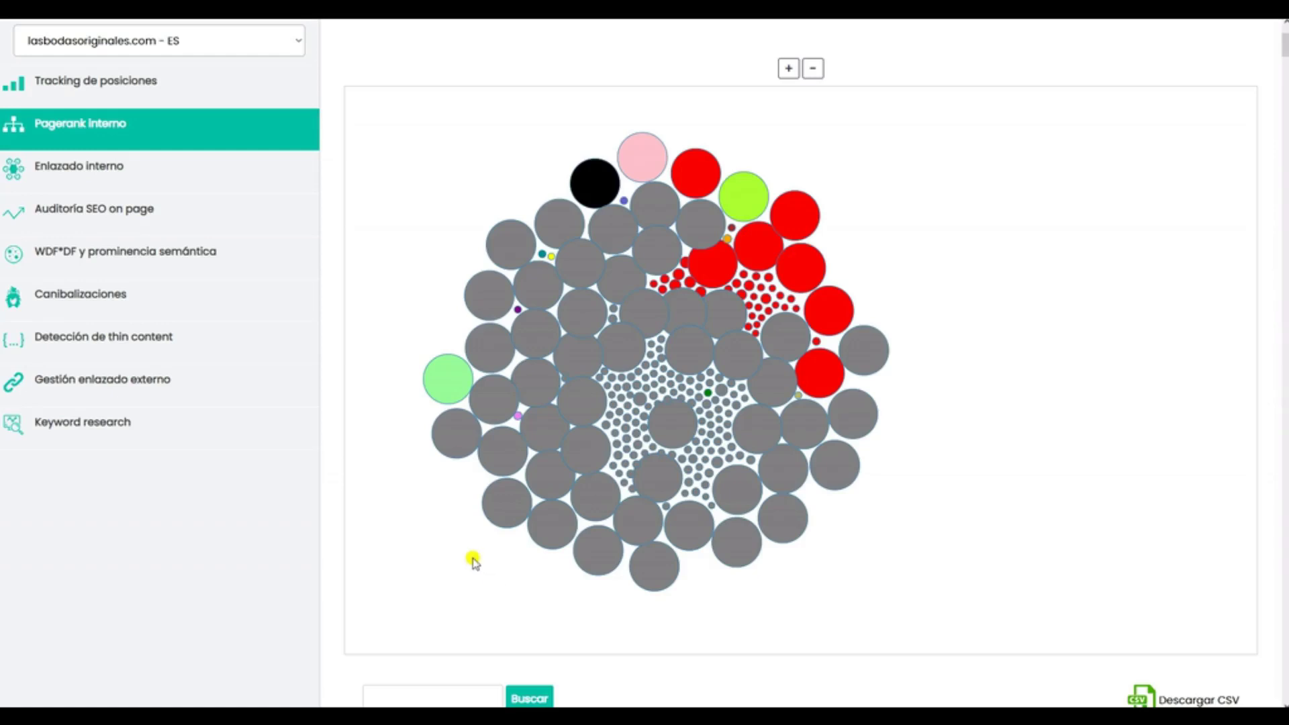
# Step: Inspect the page title, URL, PageRank and home distance of the black bubble and several small red bubbles
pyautogui.moveTo(607, 194)
pyautogui.moveTo(679, 278)
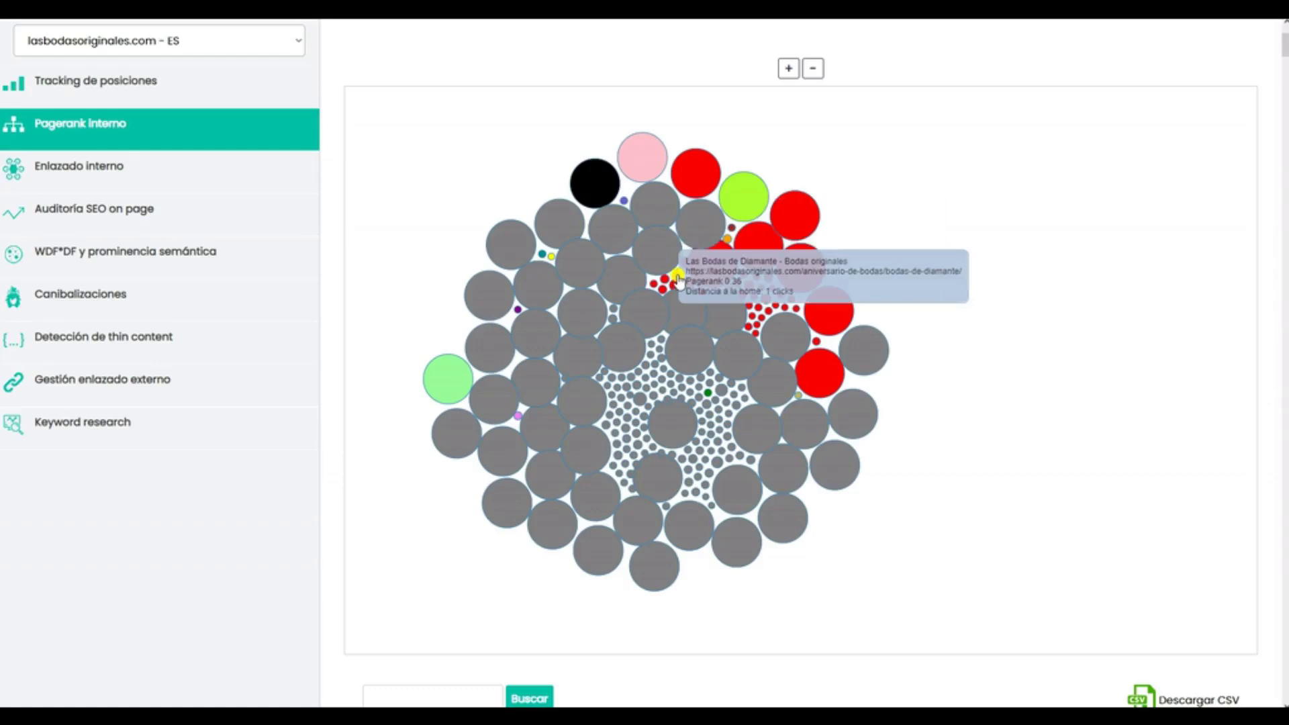
pyautogui.moveTo(678, 278); pyautogui.dragTo(759, 299)
pyautogui.moveTo(764, 292)
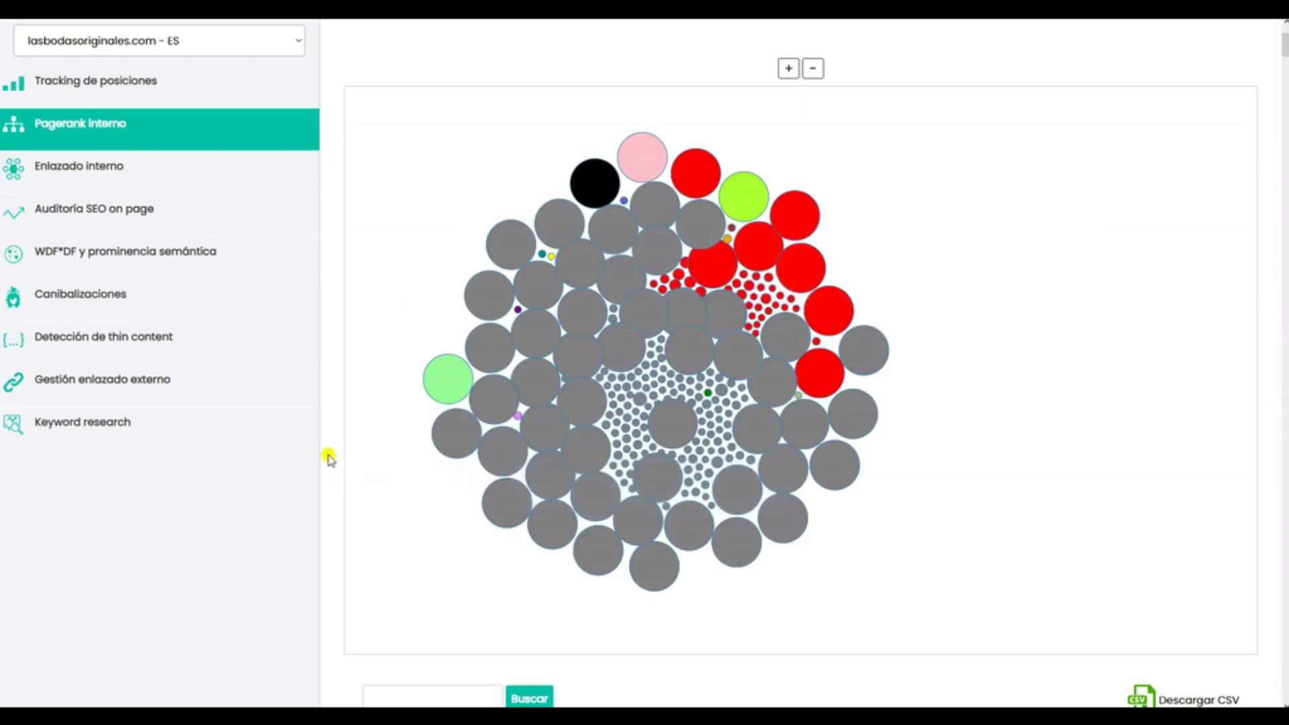
# Step: Review the list of site URLs with their internal PageRank values below the bubble chart
pyautogui.scroll(-8, 329, 459)
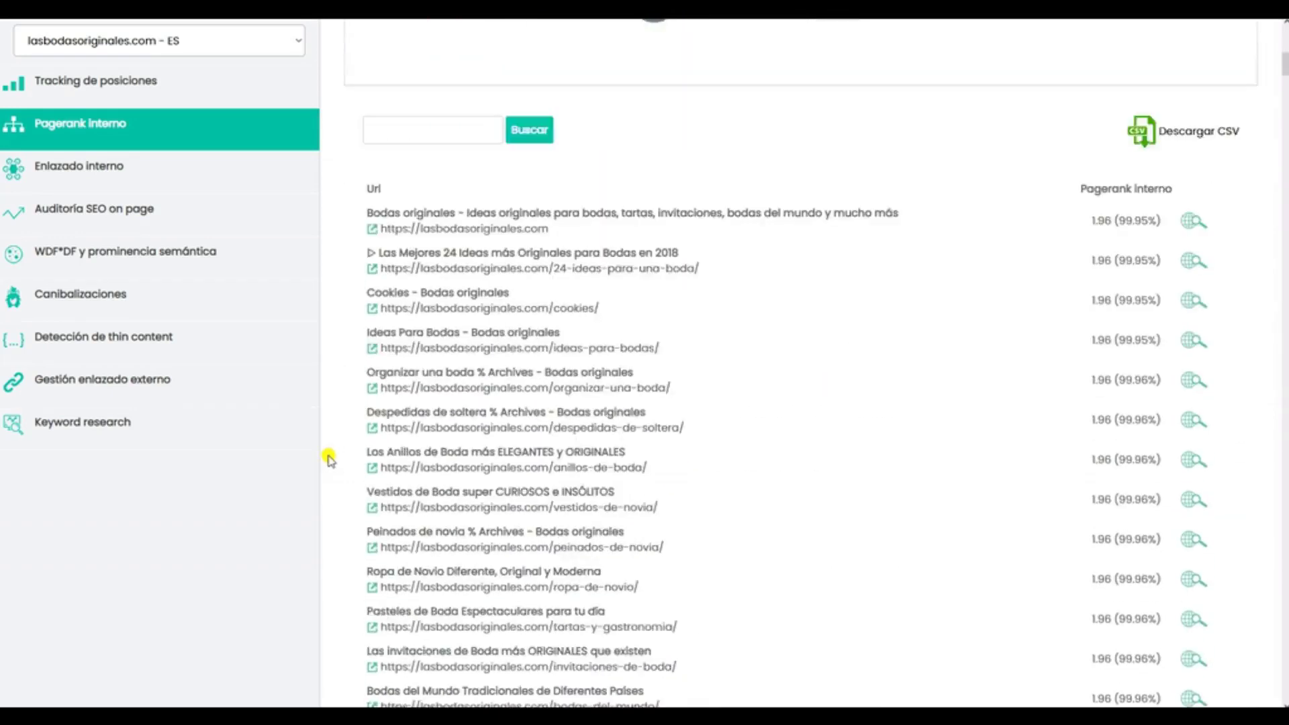
pyautogui.scroll(-1, 329, 458)
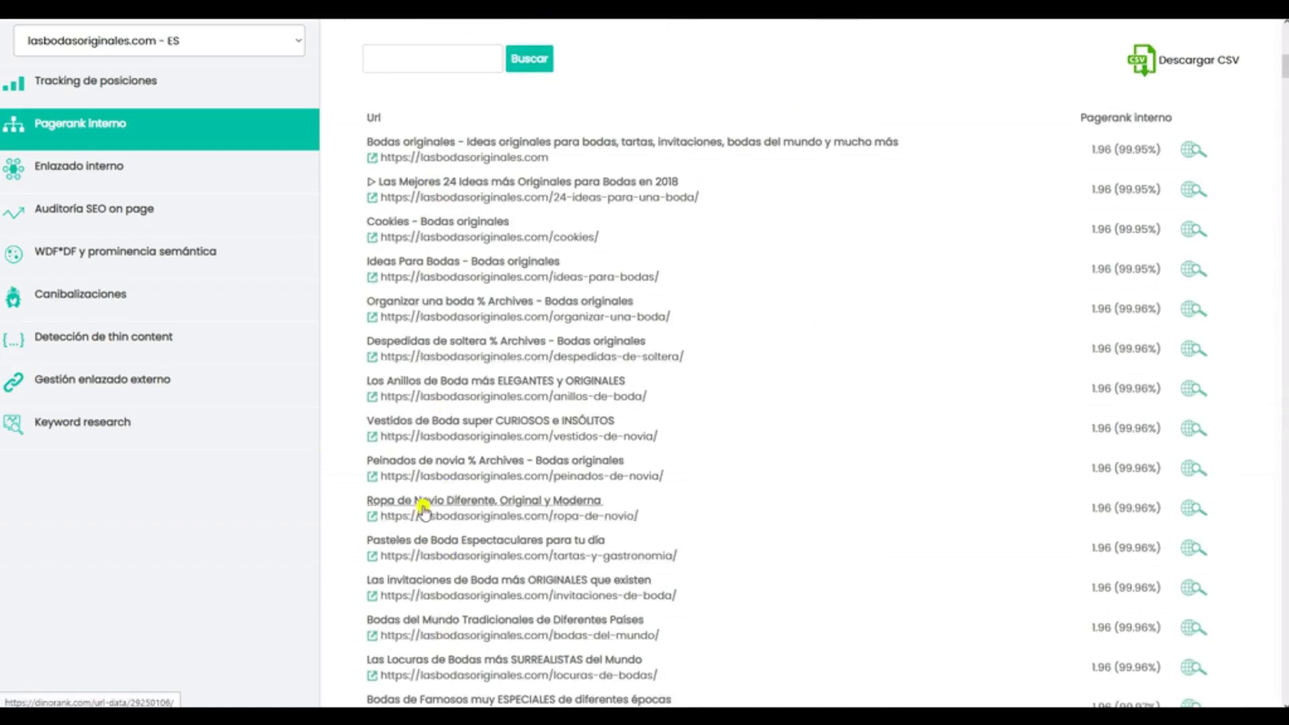
pyautogui.scroll(-7, 424, 510)
pyautogui.scroll(7, 424, 510)
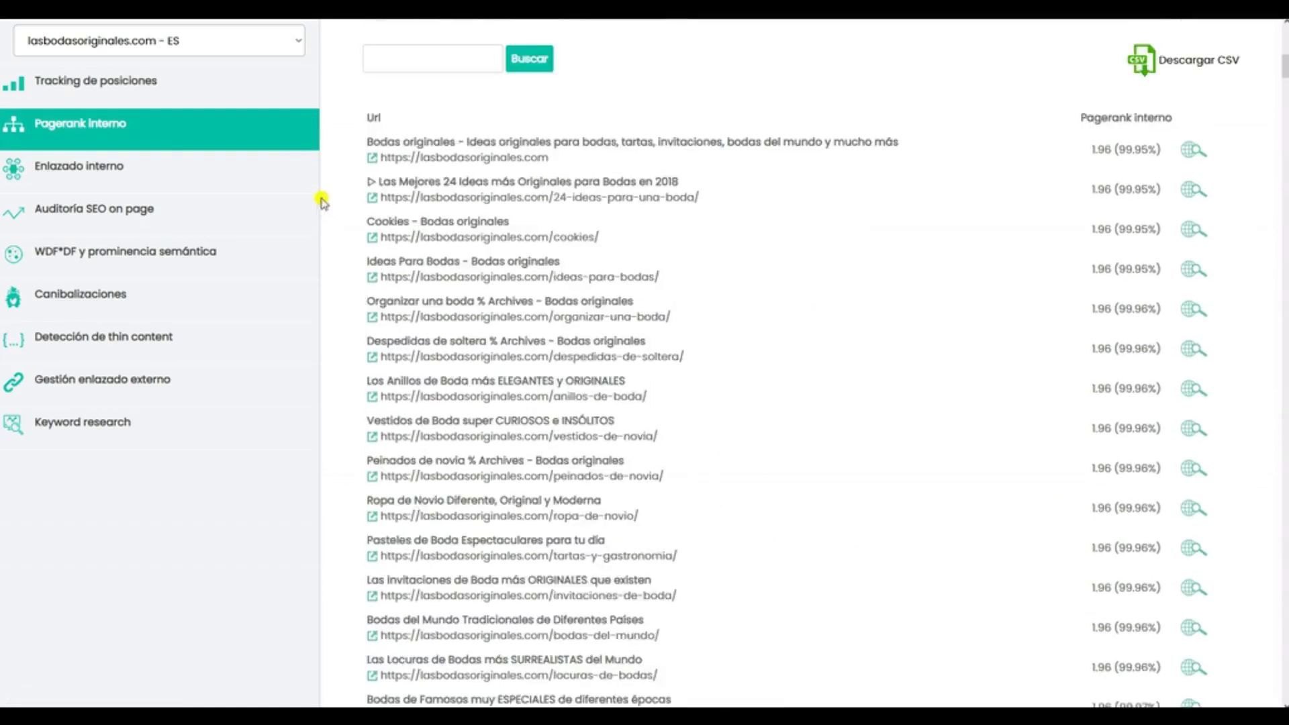
pyautogui.scroll(2, 322, 202)
pyautogui.click(385, 200)
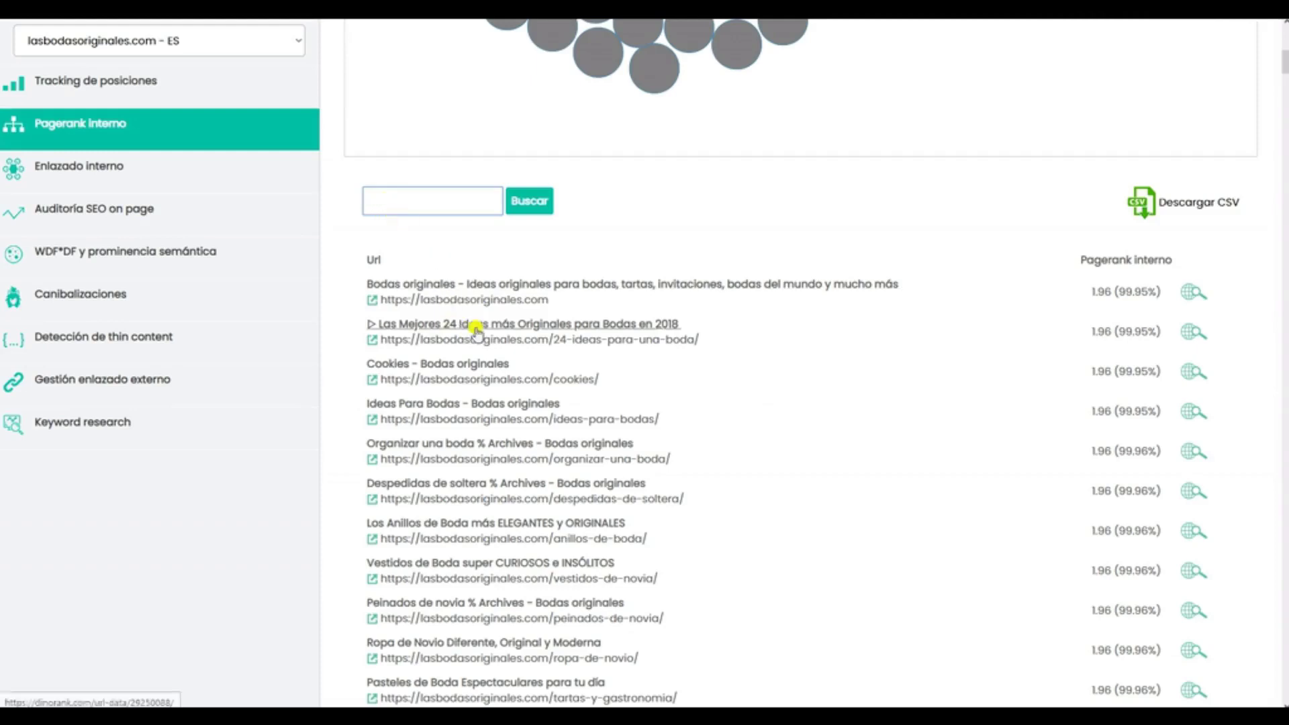
pyautogui.scroll(3, 541, 242)
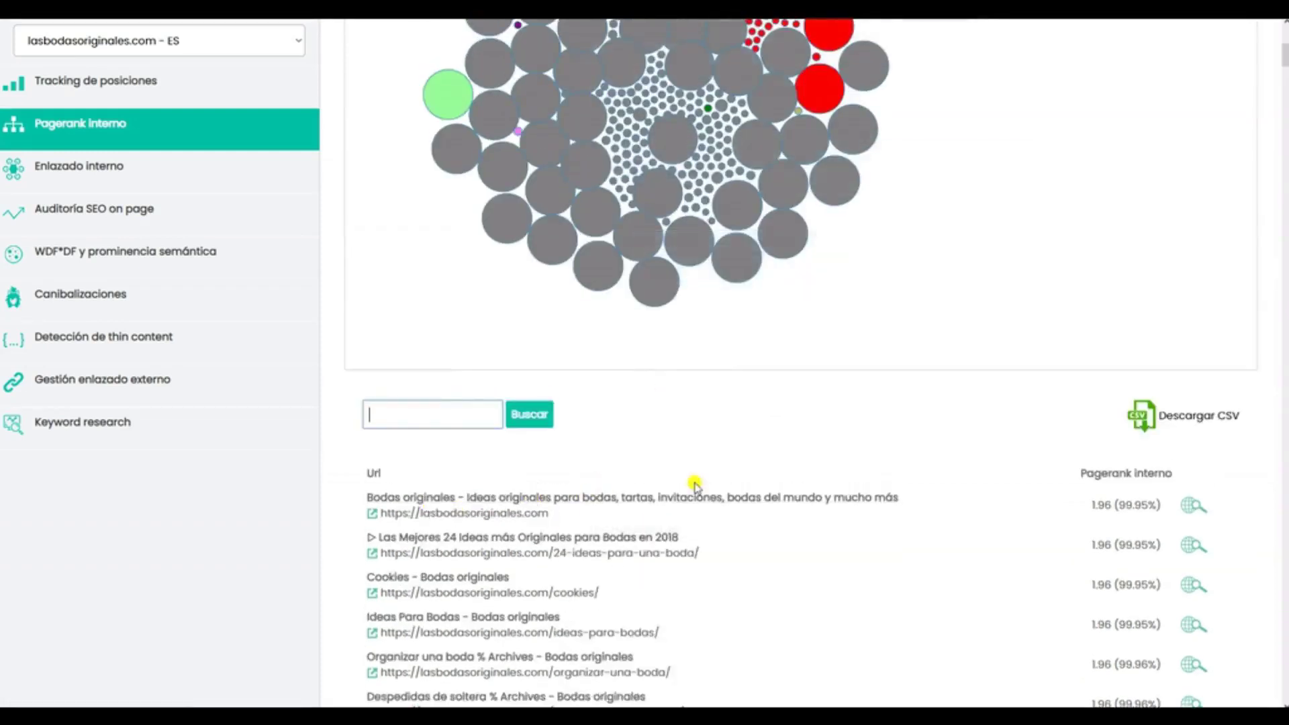
pyautogui.click(1190, 508)
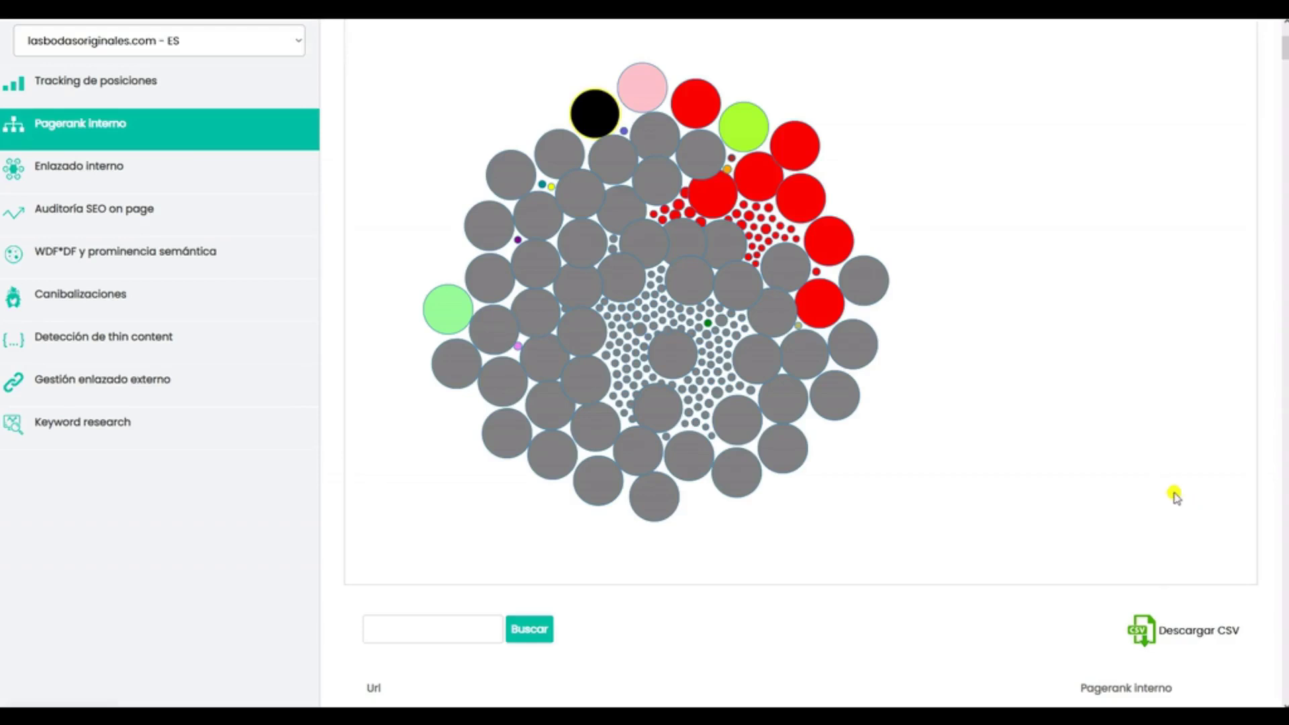
pyautogui.moveTo(589, 122)
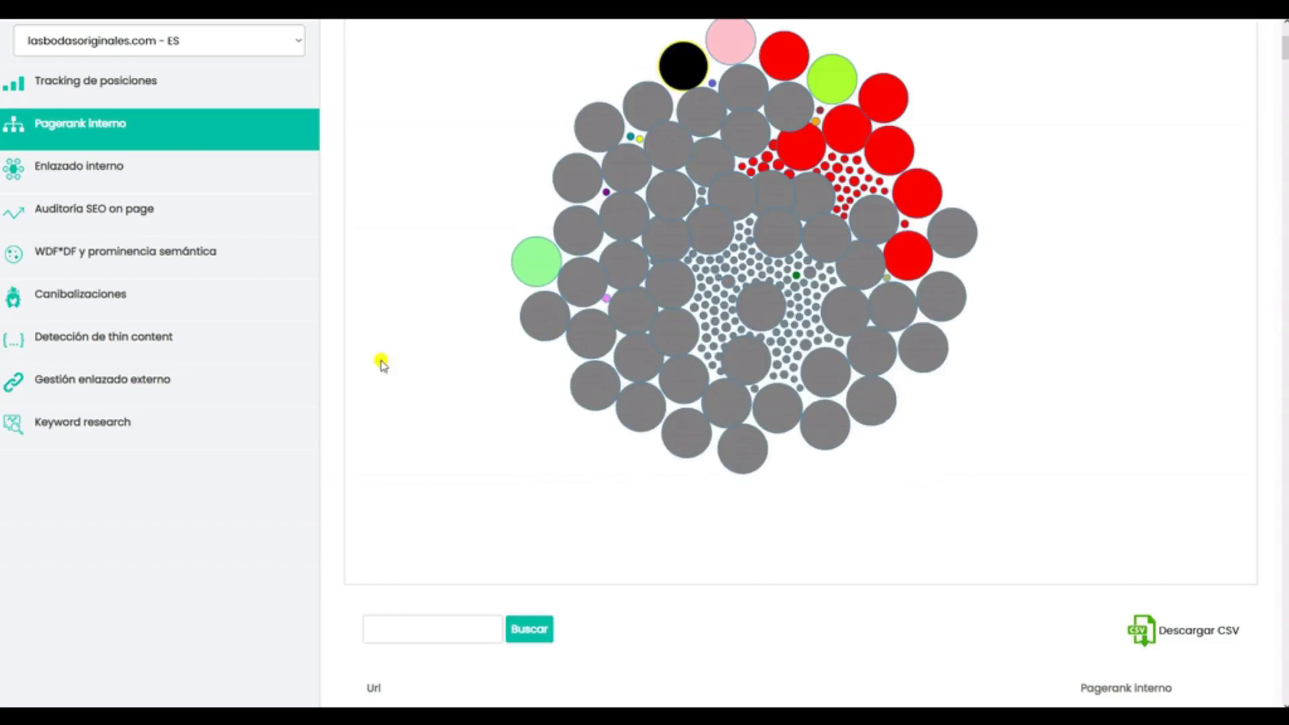
# Step: Locate the /24-ideas-para-una-boda/ page from the URL list in the bubble chart and compare its bubble with the home page's
pyautogui.scroll(-3, 416, 477)
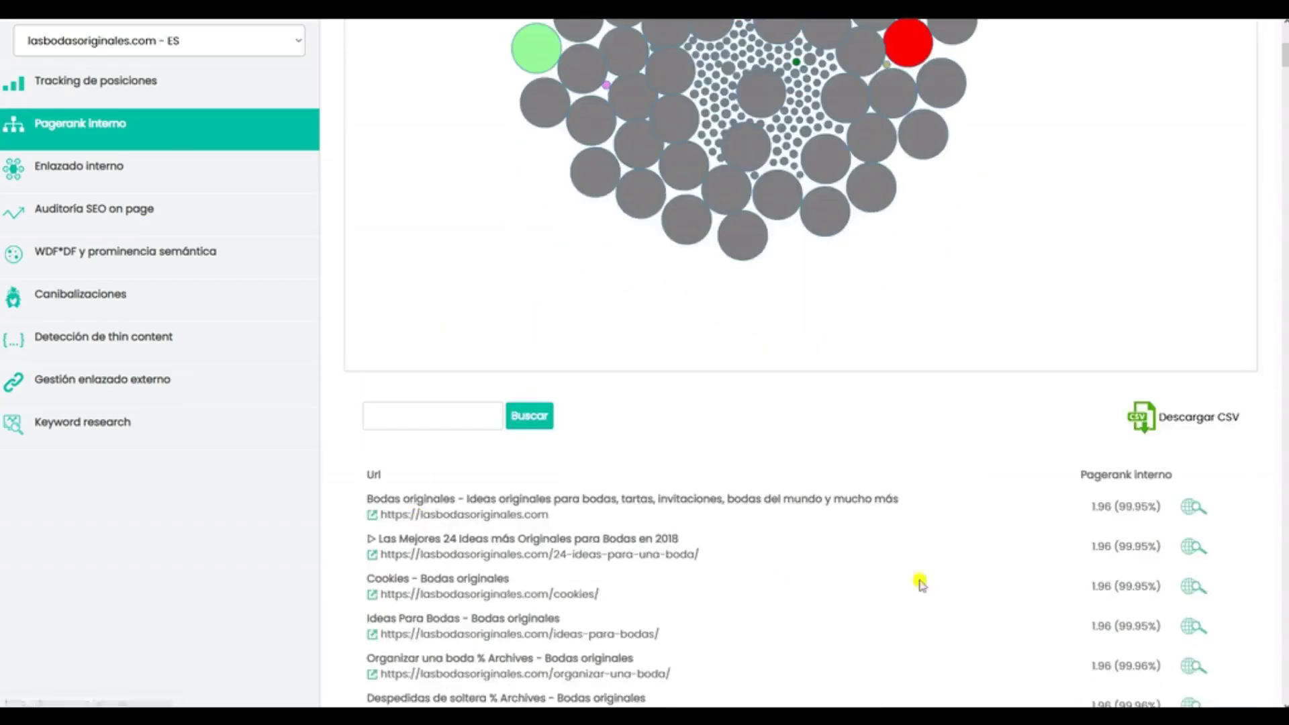
pyautogui.click(1192, 552)
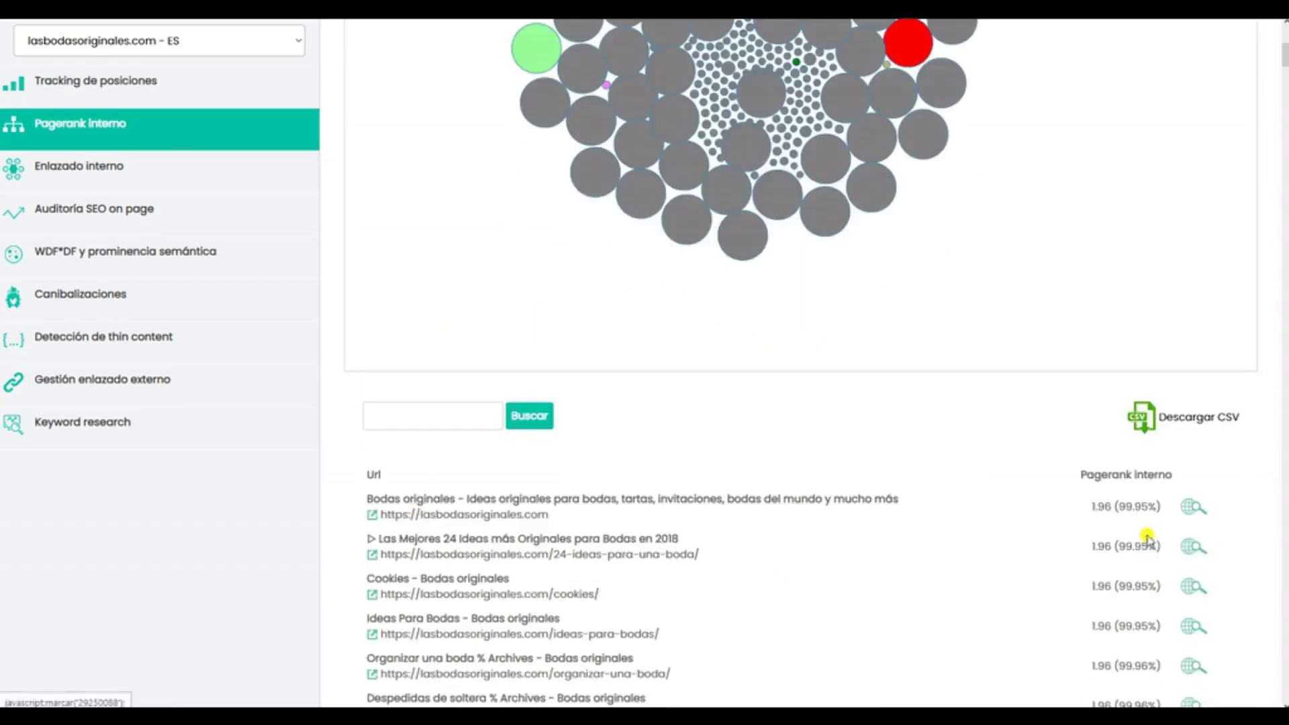
pyautogui.moveTo(662, 68)
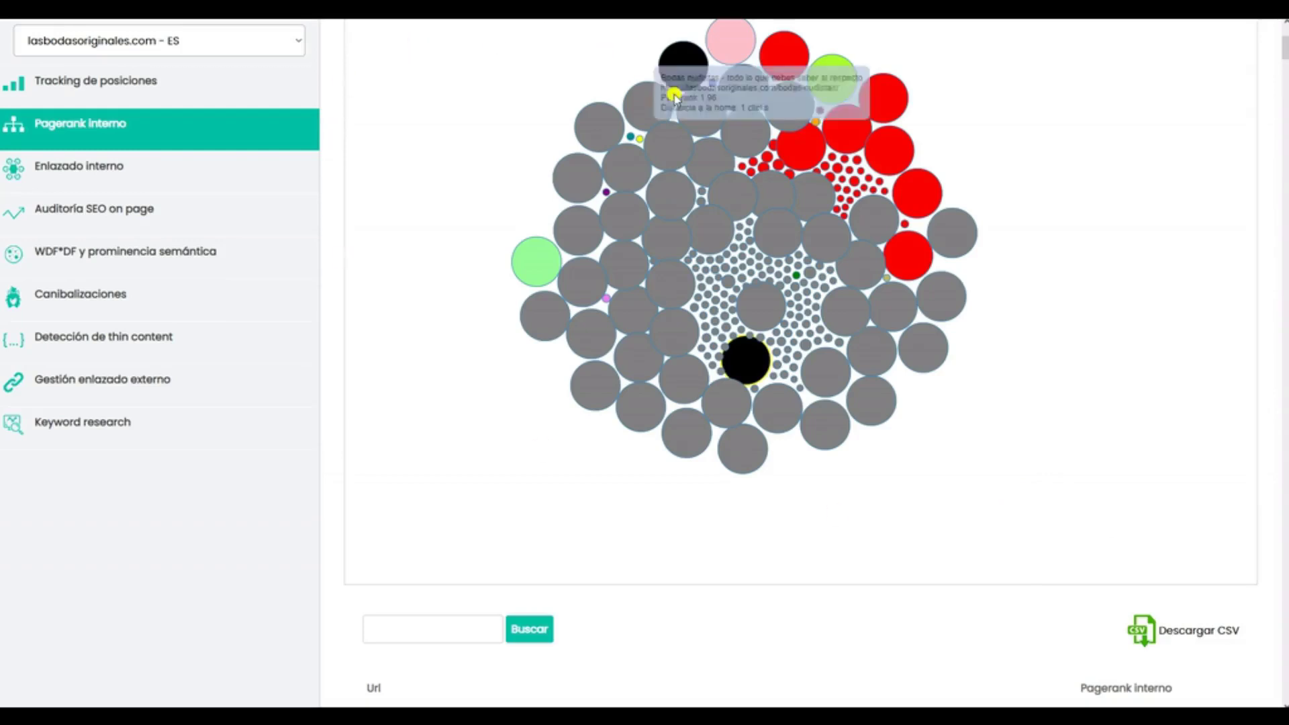
pyautogui.moveTo(738, 372)
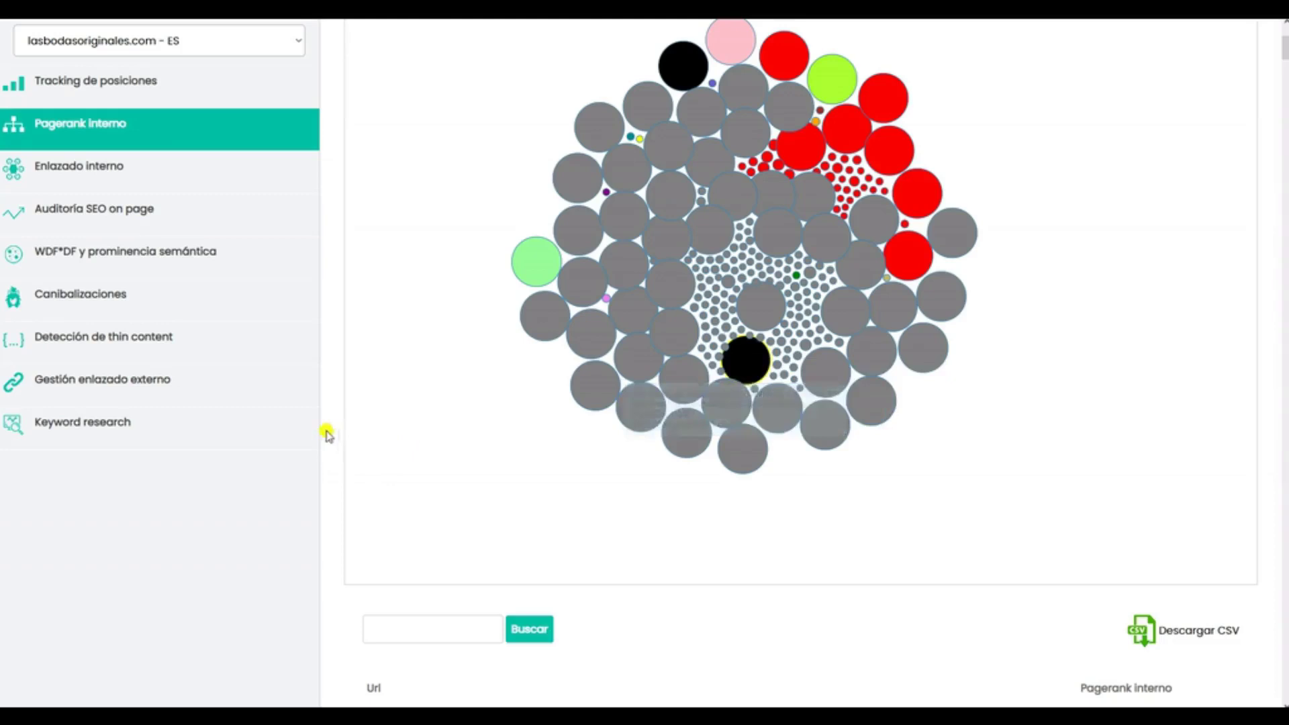
# Step: Download the internal PageRank URL list as CSV and go through the spreadsheet's columns from Url to Clicks home
pyautogui.scroll(-5, 330, 417)
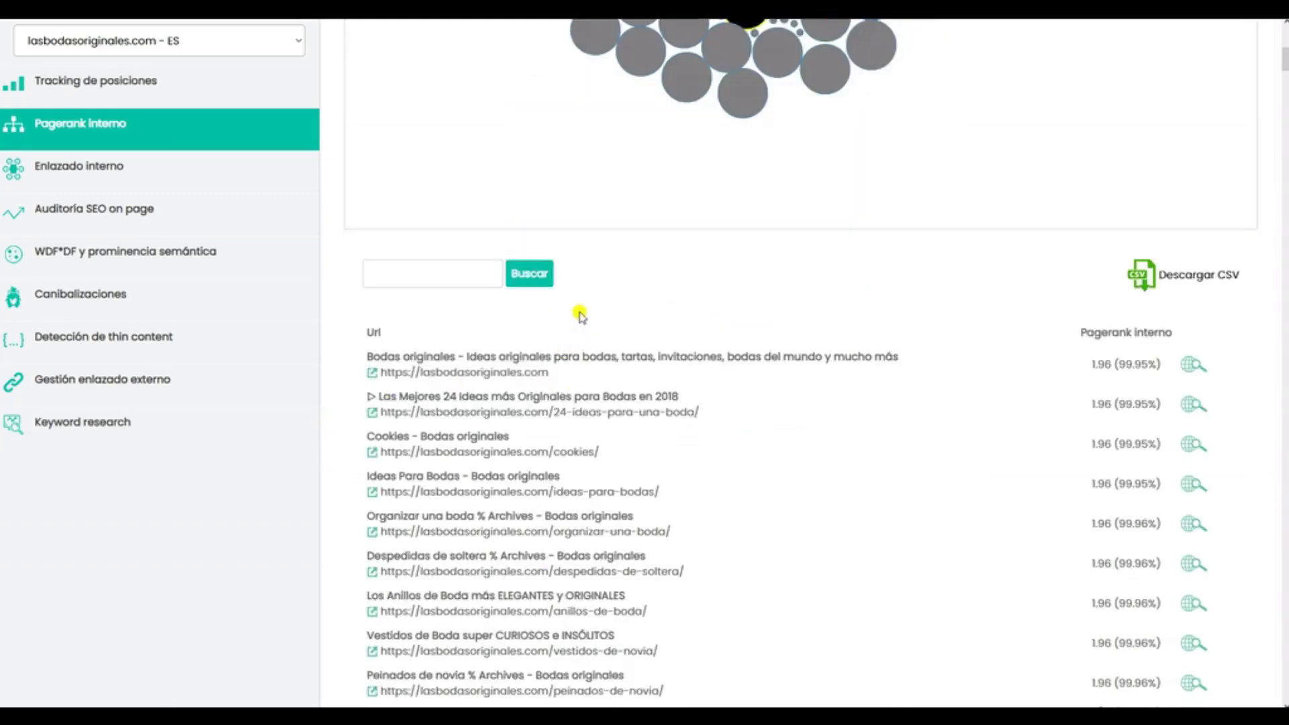
pyautogui.click(1158, 275)
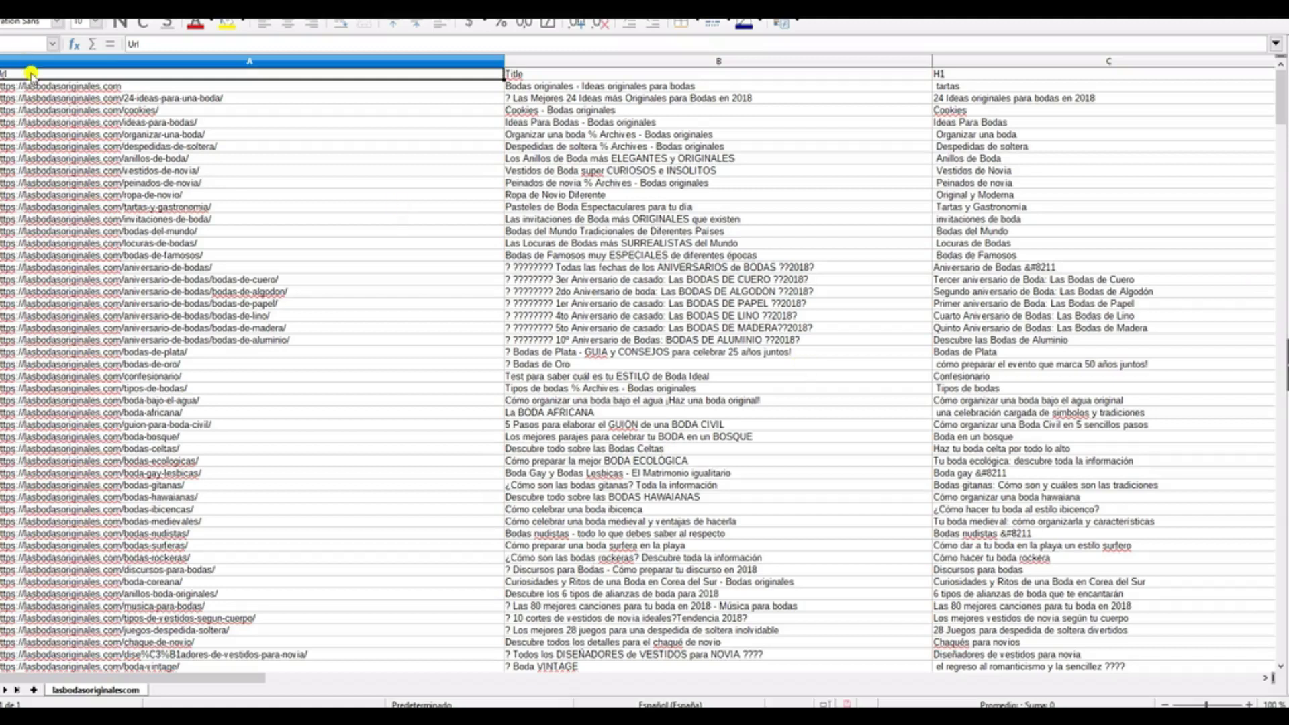
pyautogui.press('Right')
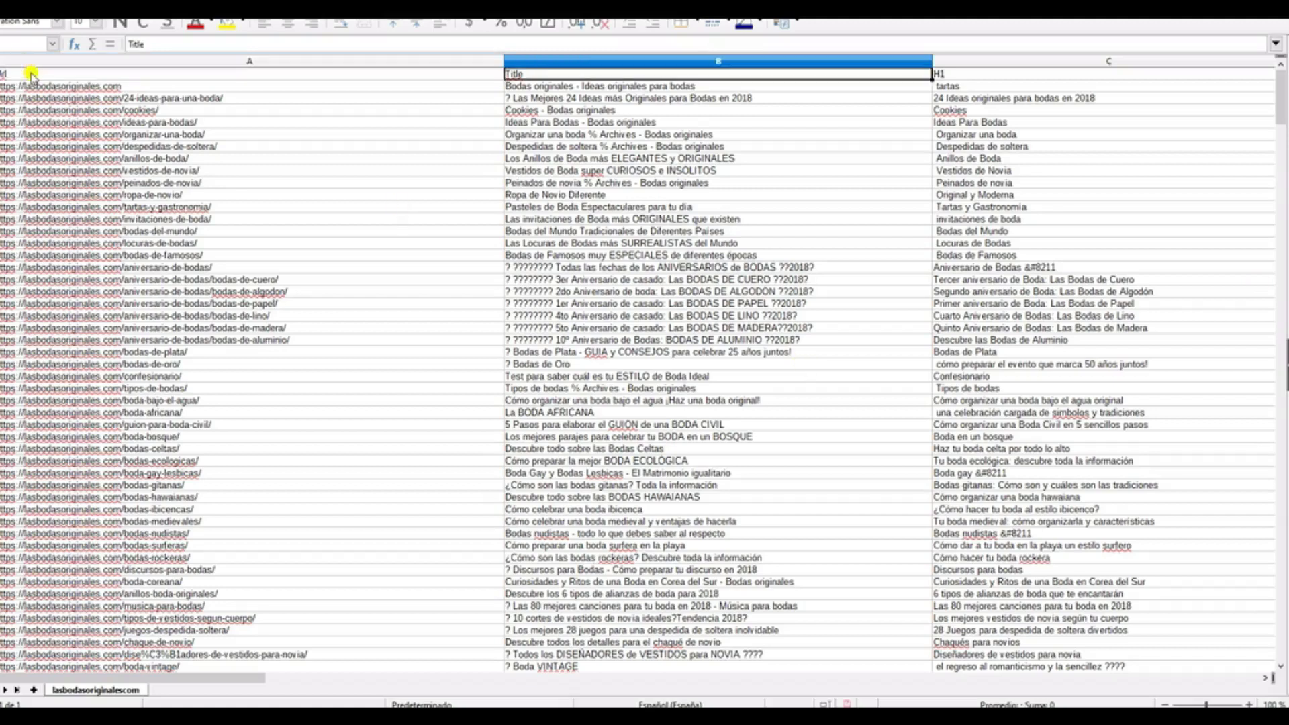
pyautogui.press('Right')
pyautogui.press('Right')
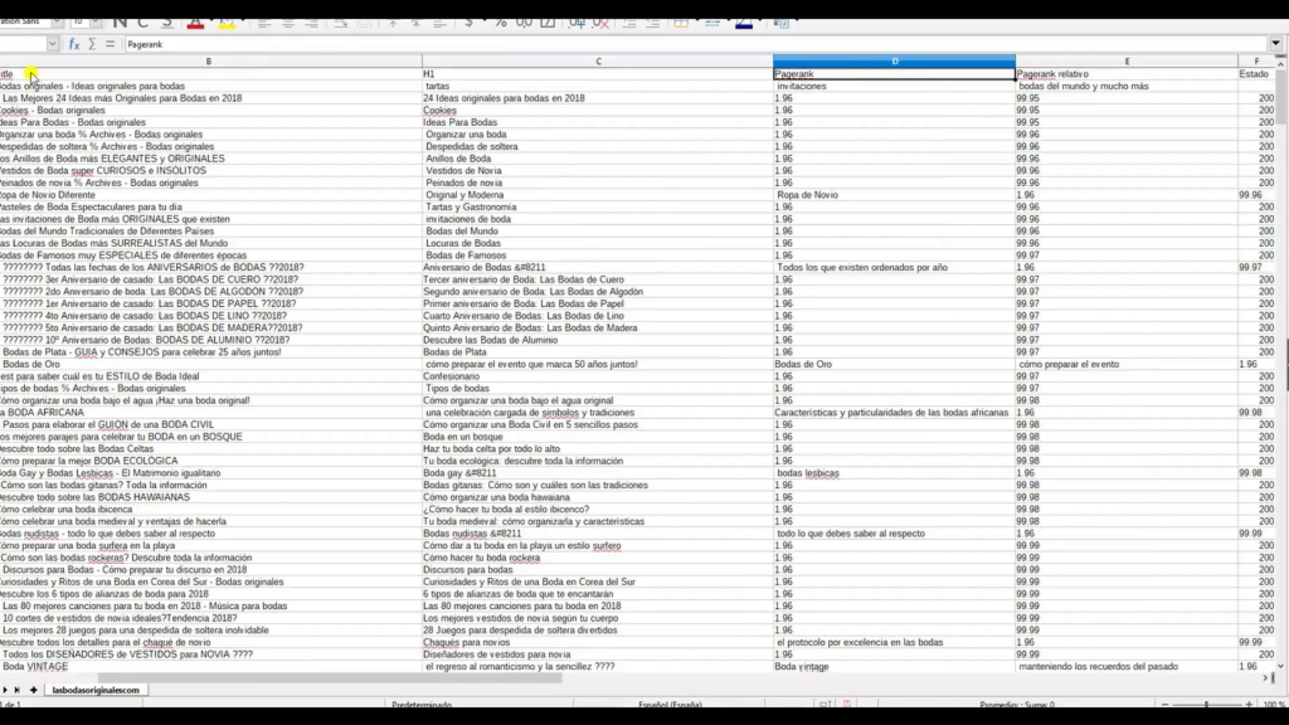
pyautogui.press('Right')
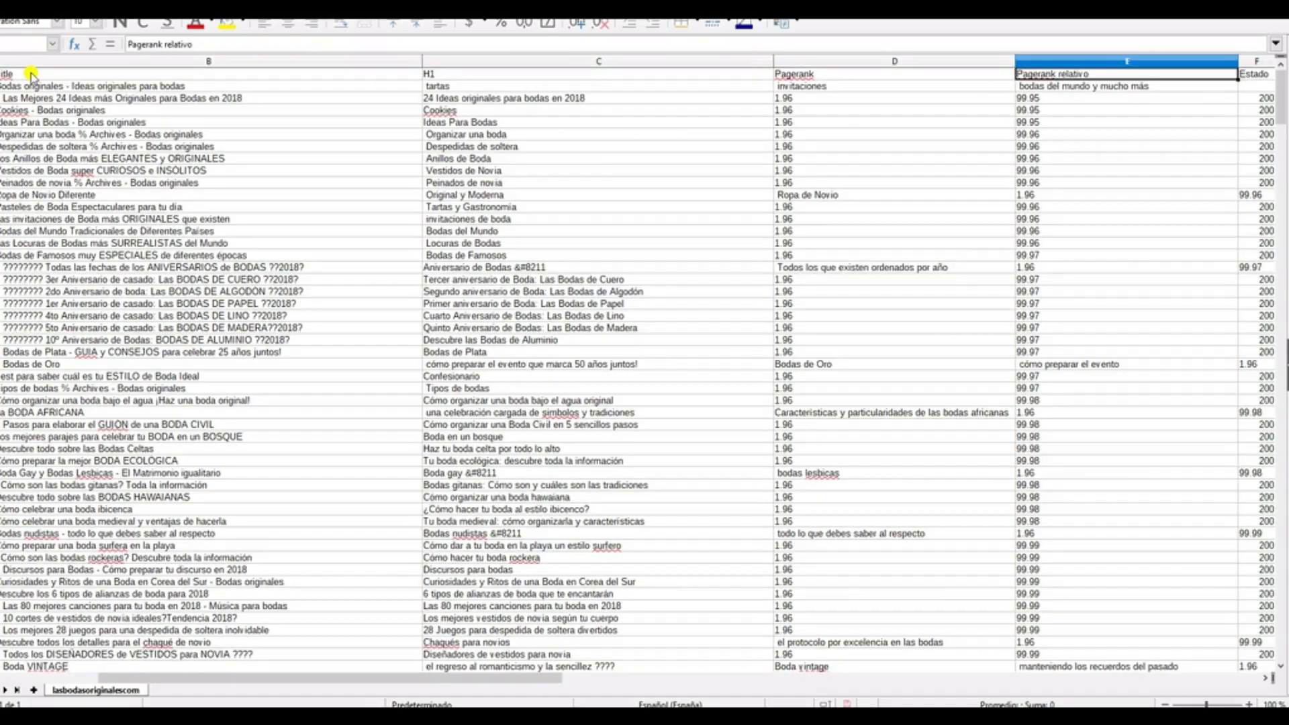
pyautogui.press('Right')
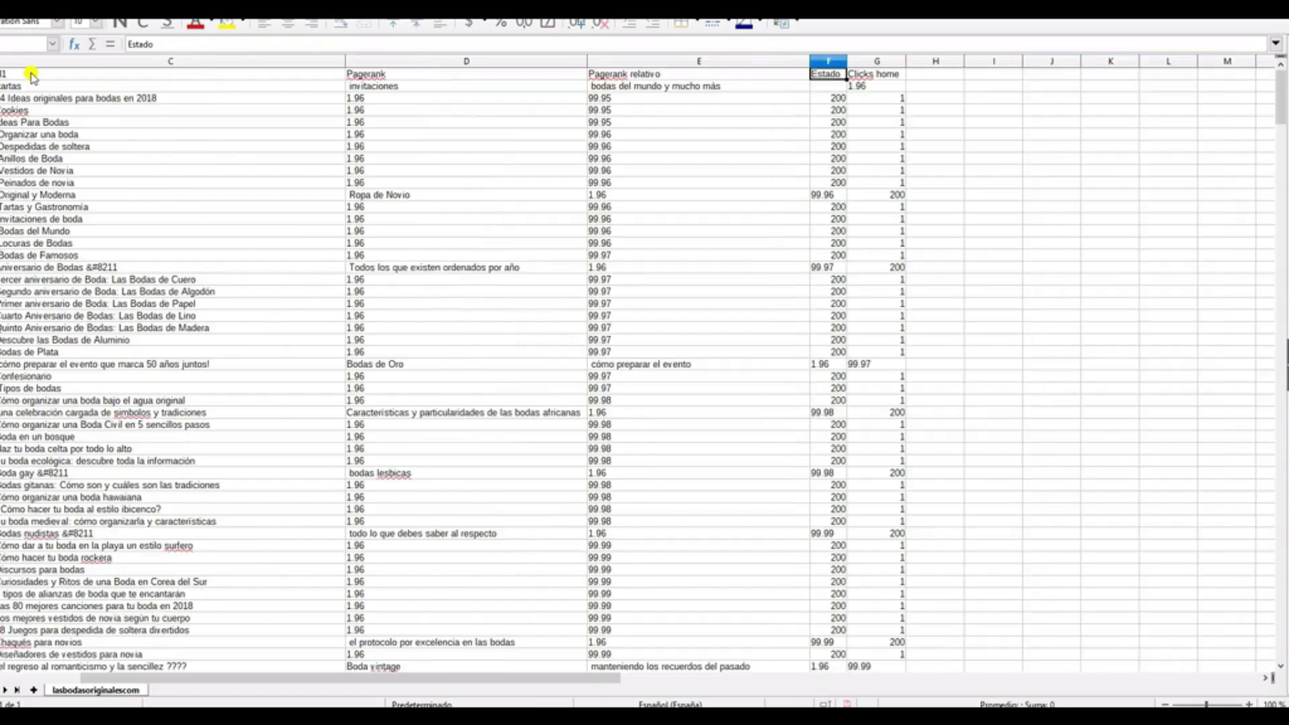
pyautogui.press('Right')
pyautogui.press('Down')
pyautogui.press('Down')
pyautogui.press('Down')
pyautogui.press('Down')
pyautogui.press('Down')
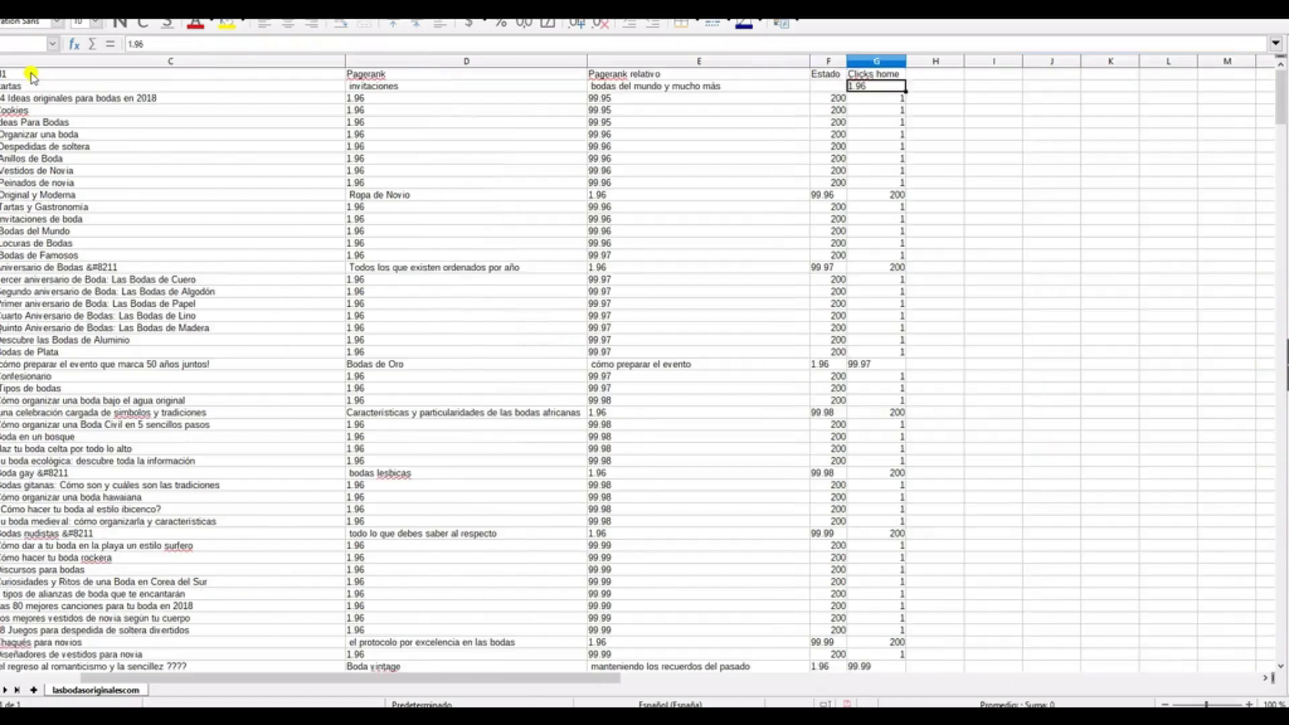
pyautogui.press('Down')
pyautogui.press('Up')
pyautogui.press('Up')
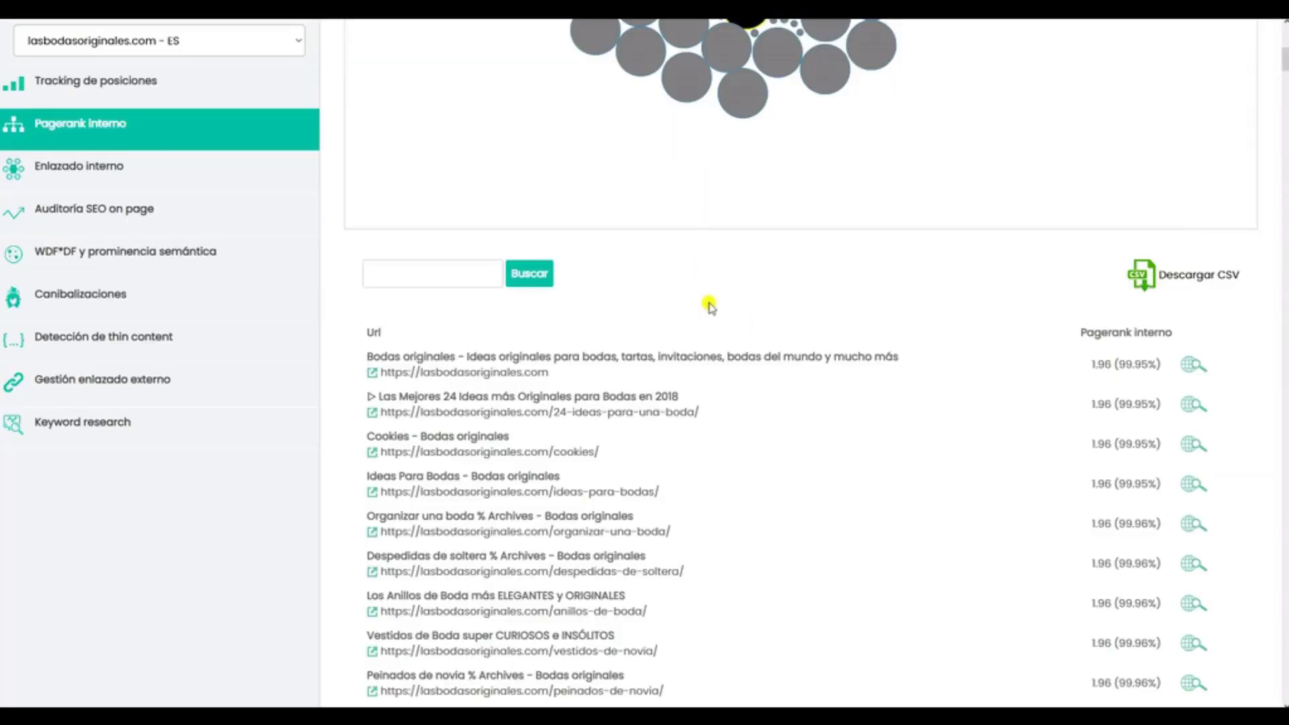
# Step: Return to the internal PageRank page in DinoRANK and inspect the page details of several large grey bubbles
pyautogui.scroll(-5, 709, 306)
pyautogui.scroll(-9, 709, 306)
pyautogui.scroll(9, 708, 304)
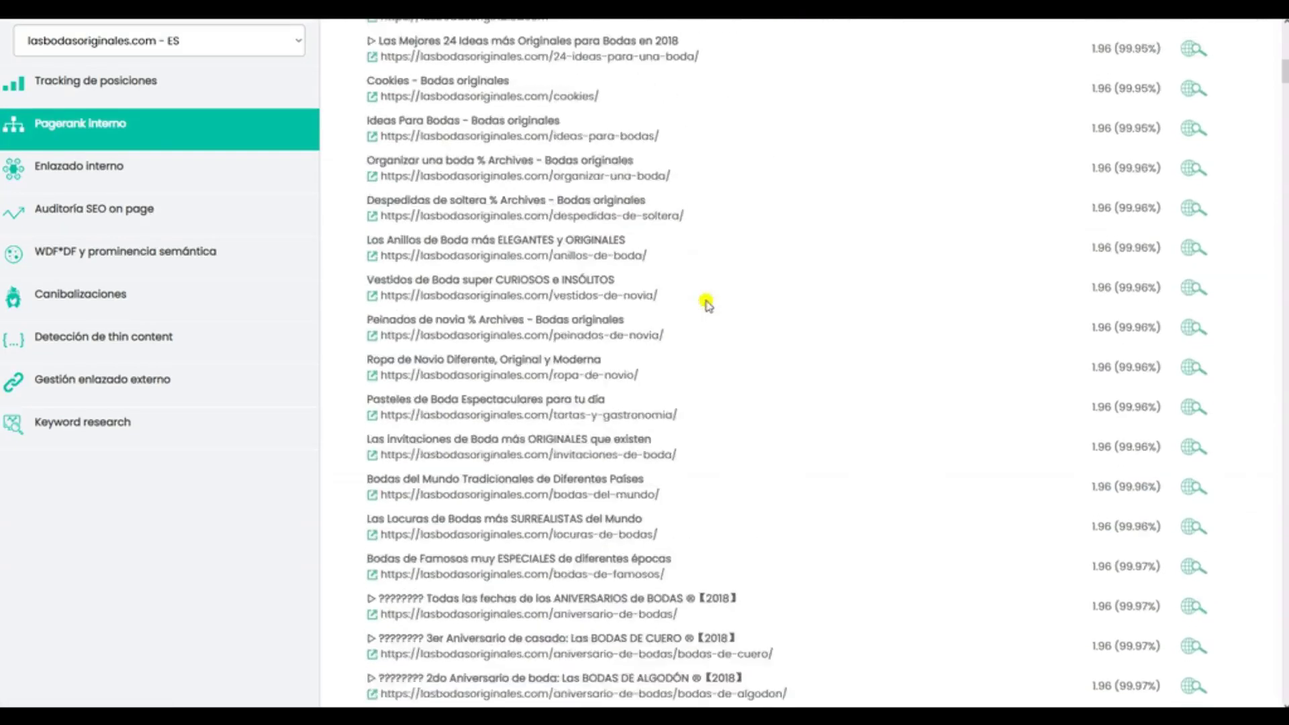
pyautogui.scroll(12, 708, 304)
pyautogui.moveTo(634, 380)
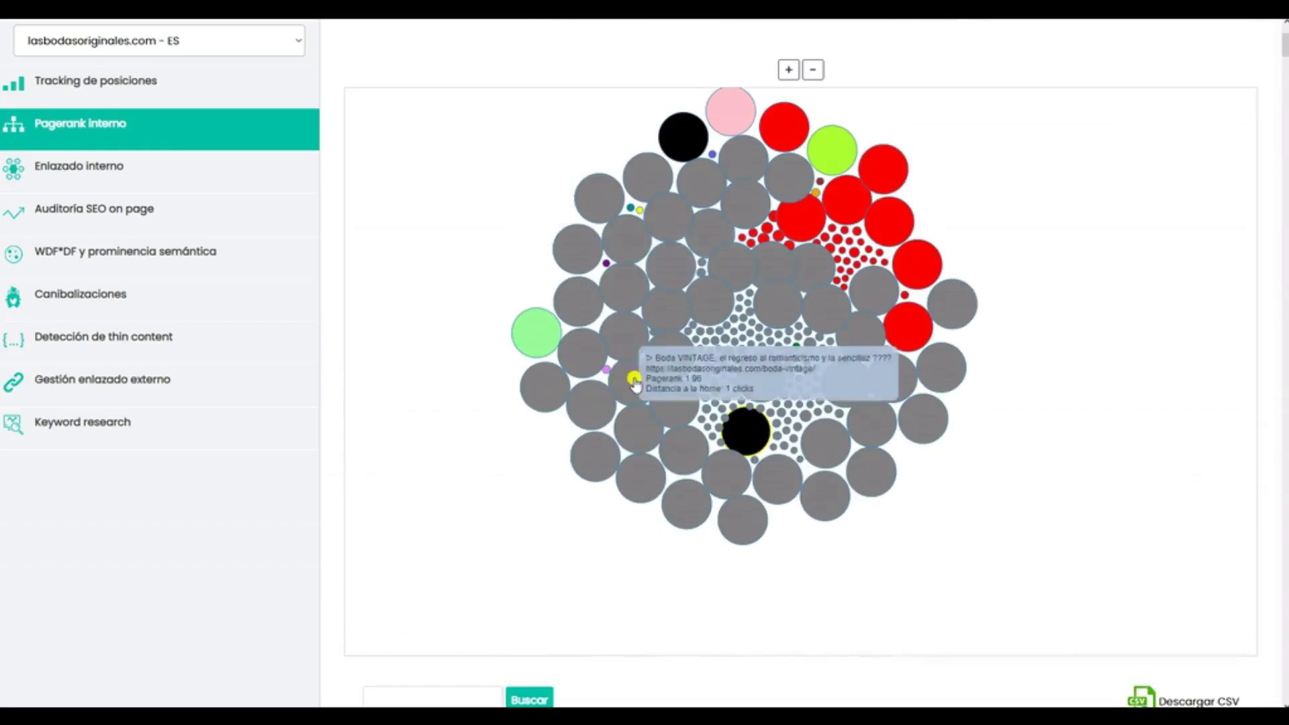
pyautogui.moveTo(760, 495)
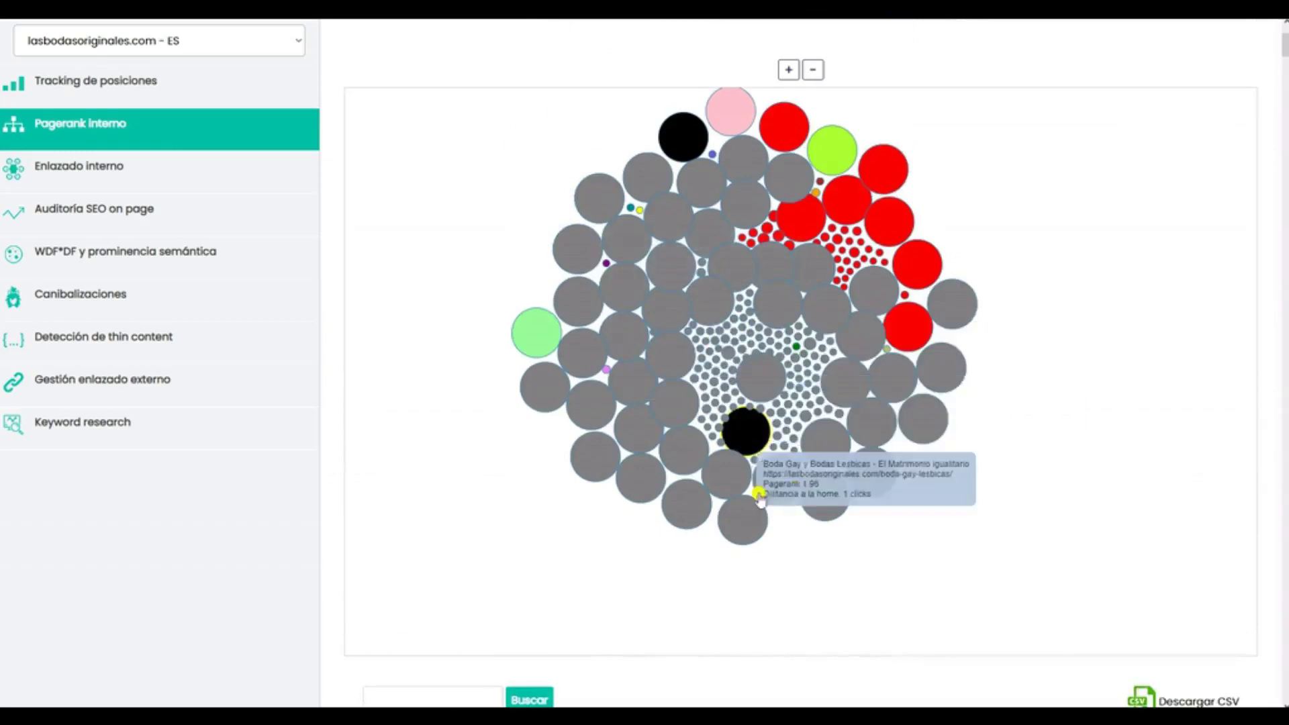
# Step: Examine how internal PageRank values are distributed across the URLs listed below the bubble chart
pyautogui.scroll(-5, 334, 416)
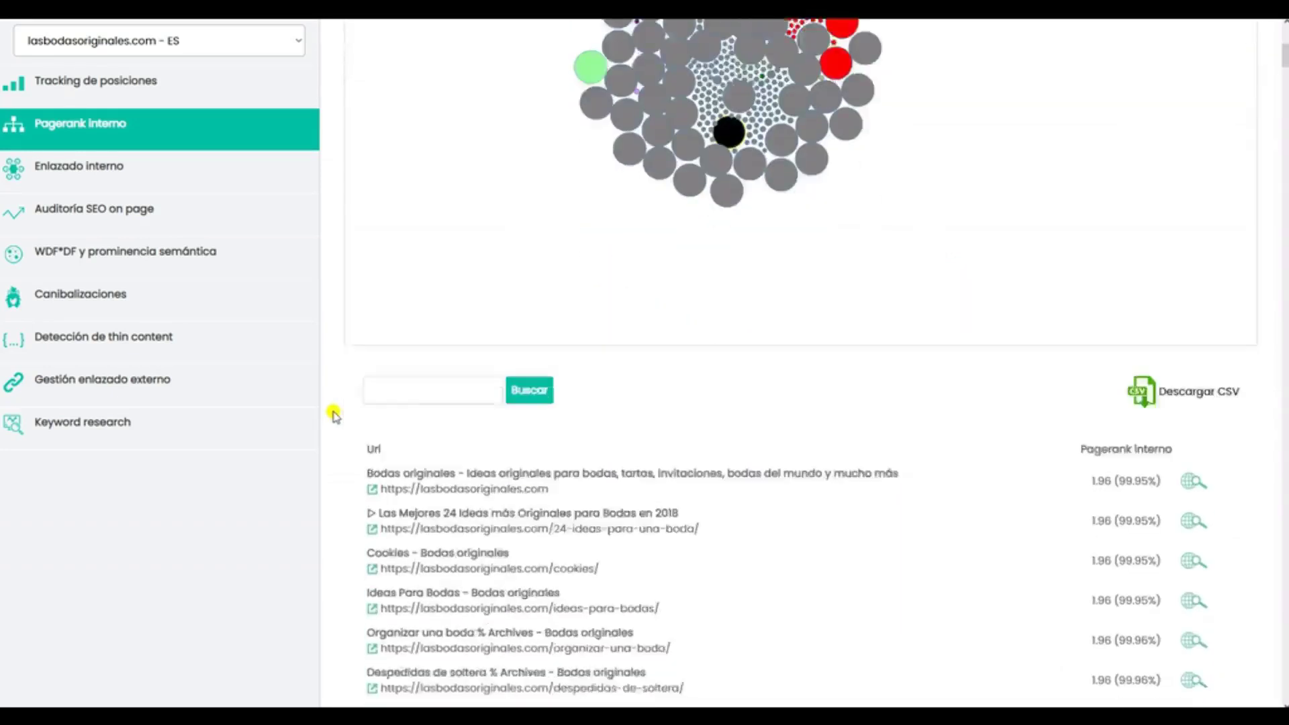
pyautogui.scroll(-3, 334, 416)
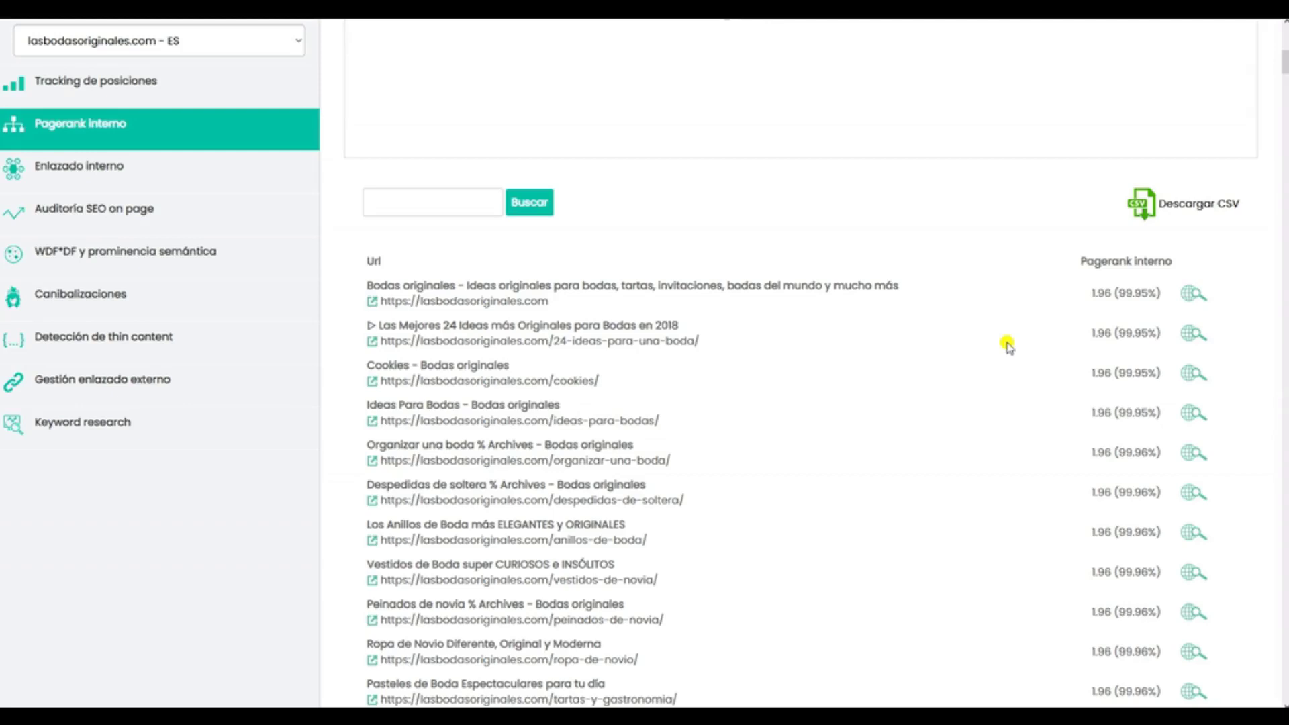
pyautogui.scroll(-10, 1054, 359)
pyautogui.scroll(-20, 1059, 363)
pyautogui.scroll(-13, 1059, 363)
pyautogui.scroll(12, 1057, 352)
pyautogui.scroll(20, 1056, 342)
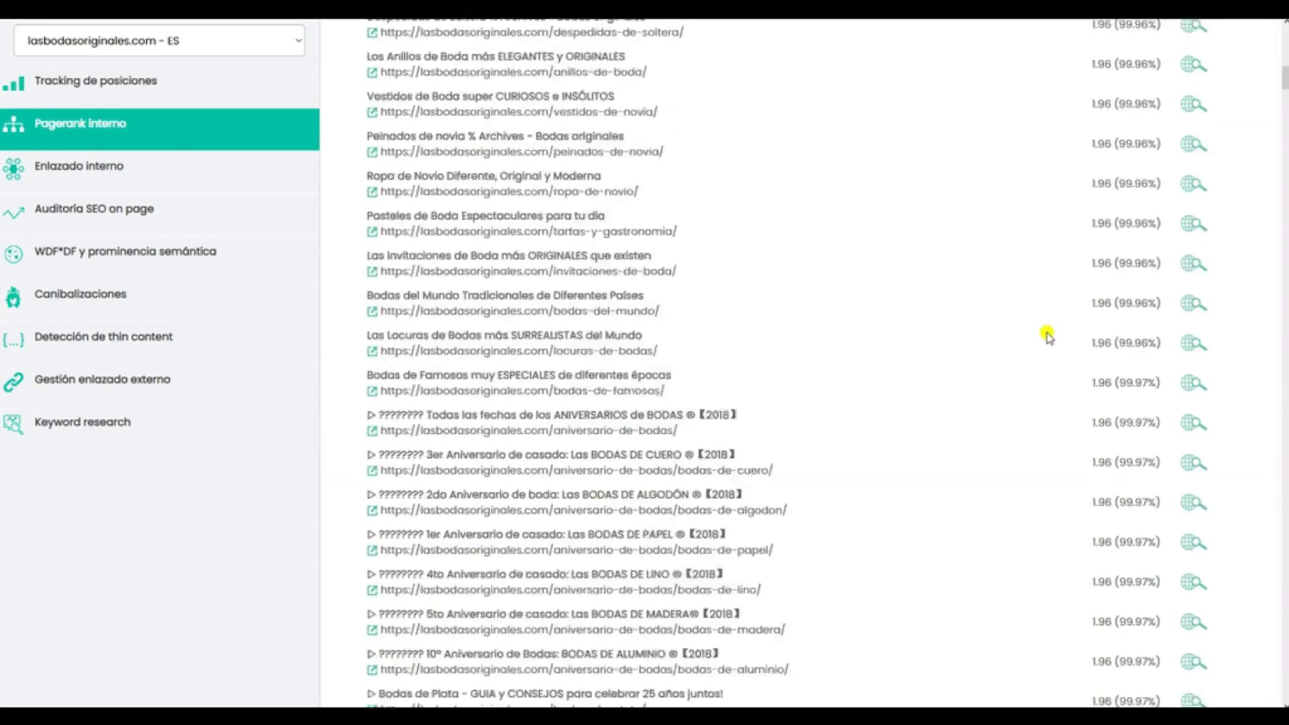
pyautogui.scroll(15, 1048, 336)
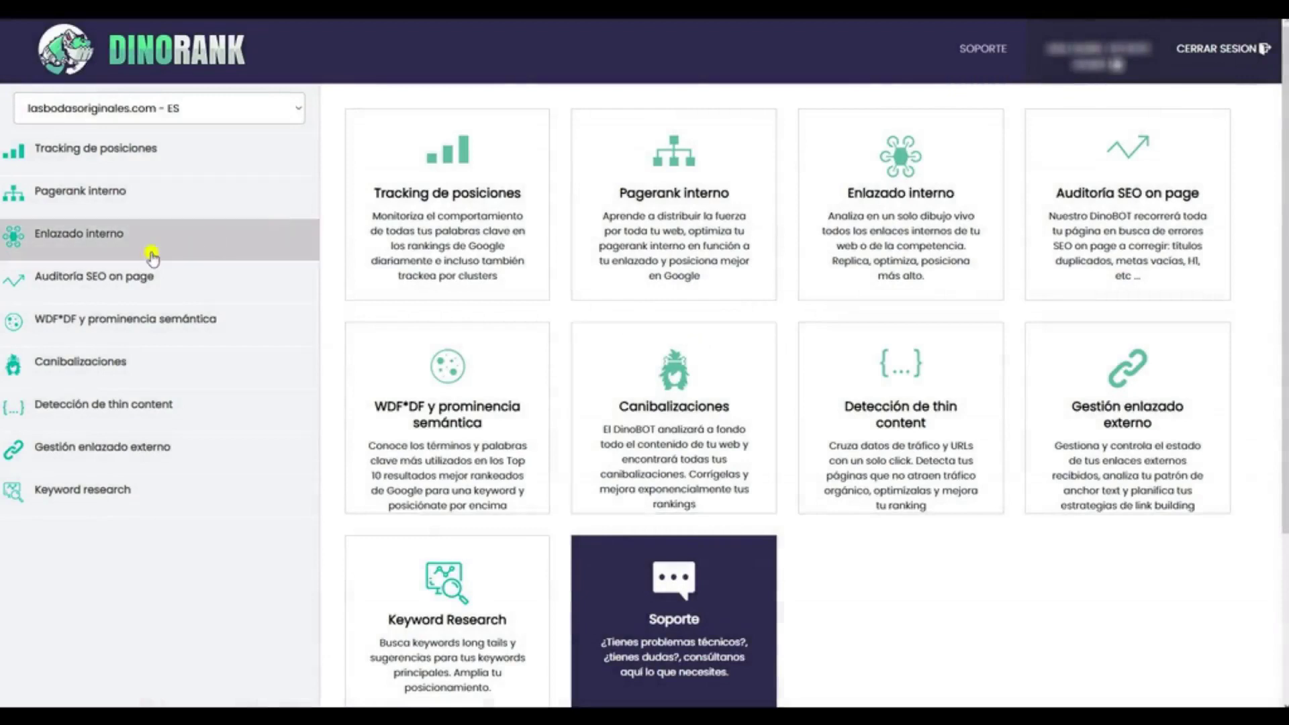
# Step: Open the internal linking analysis of lasbodasoriginales.com, then enlarge and centre its link graph
pyautogui.click(50, 239)
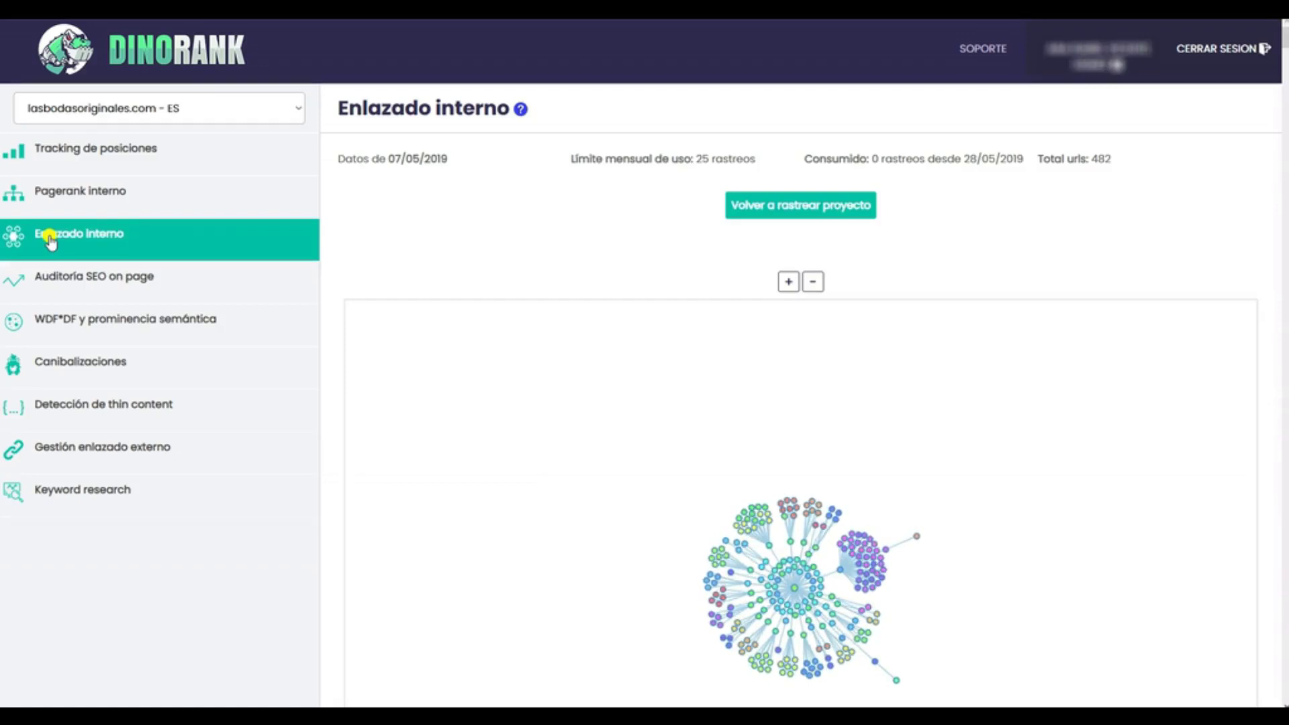
pyautogui.scroll(1, 400, 481)
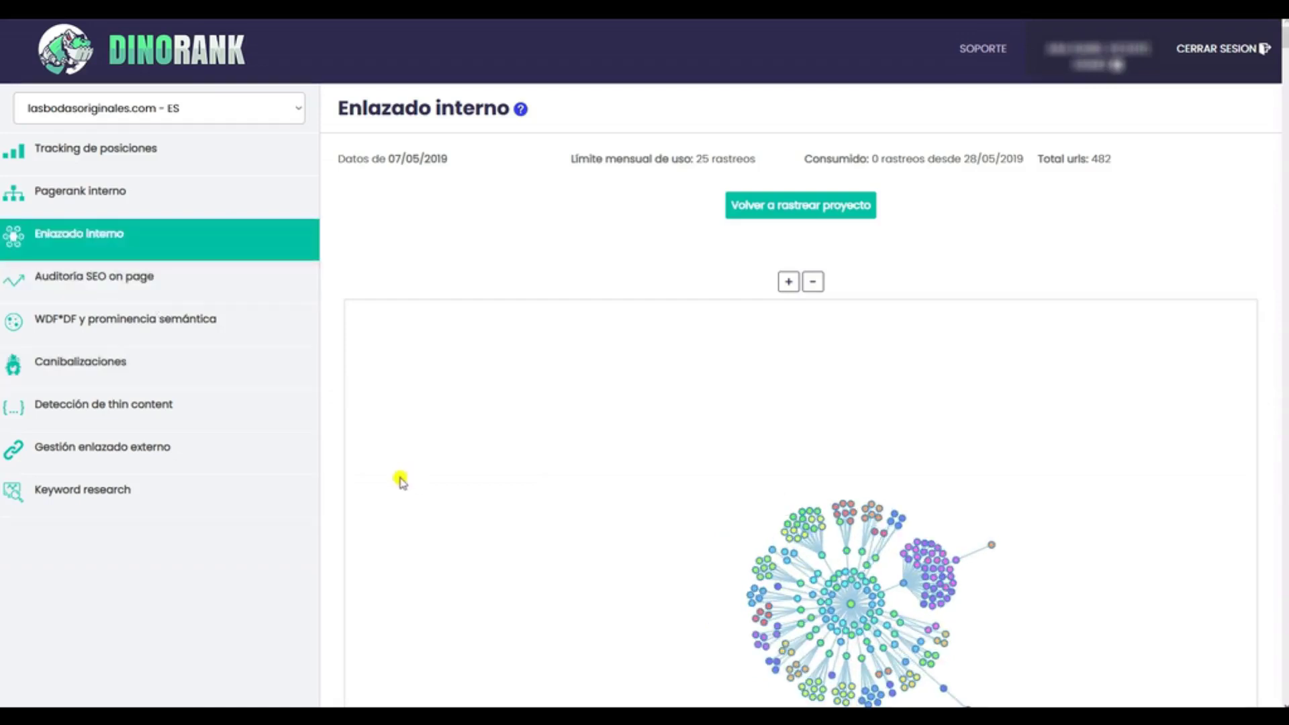
pyautogui.scroll(-1, 326, 466)
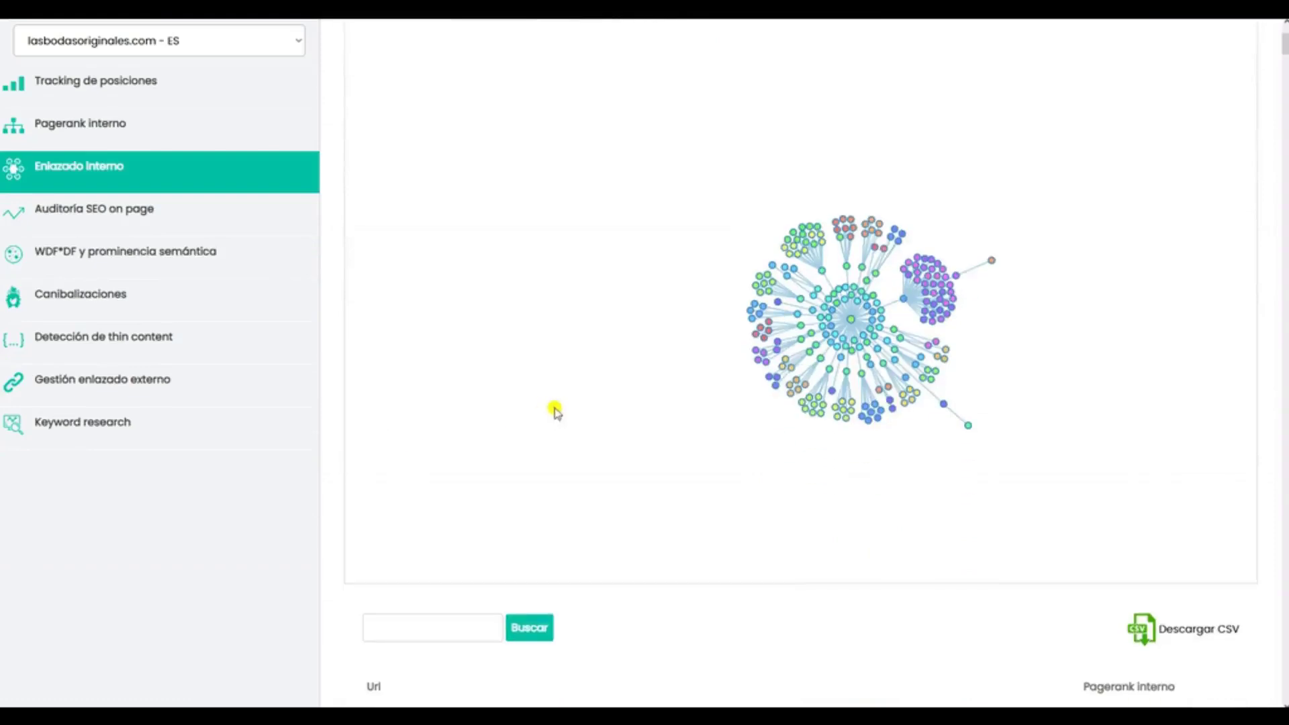
pyautogui.scroll(2, 554, 411)
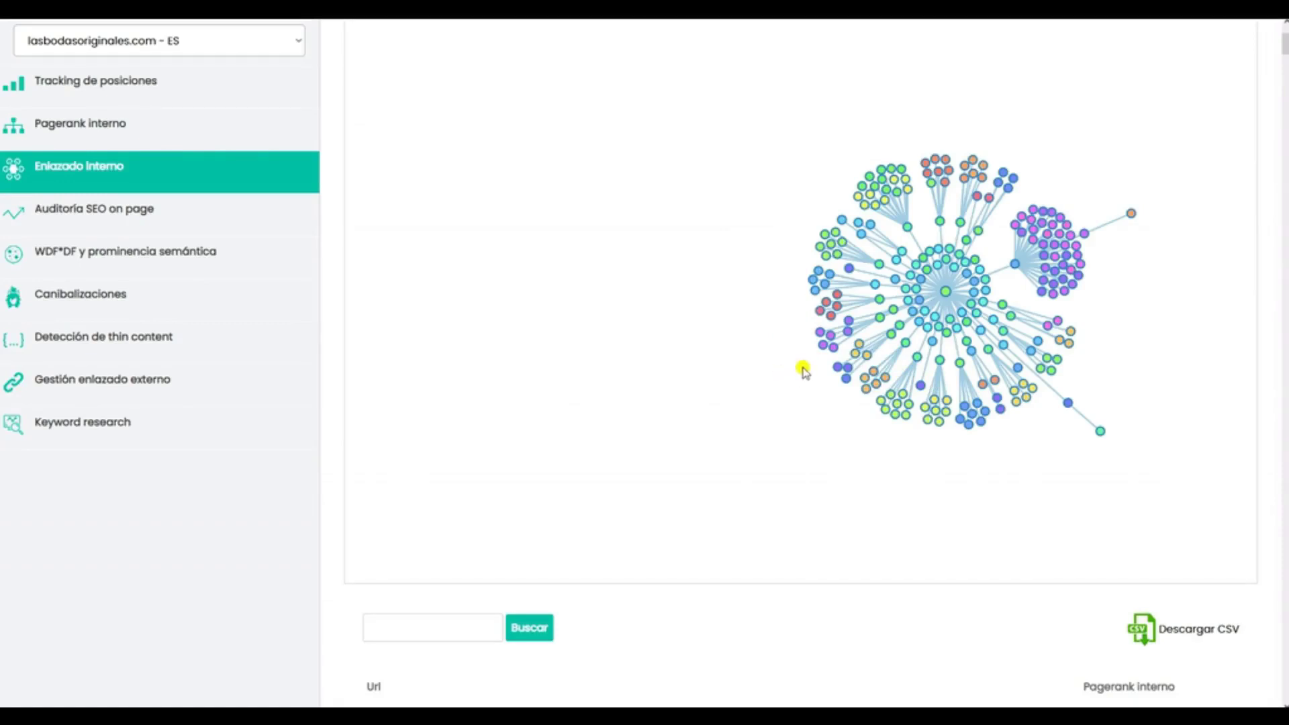
pyautogui.scroll(-1, 802, 361)
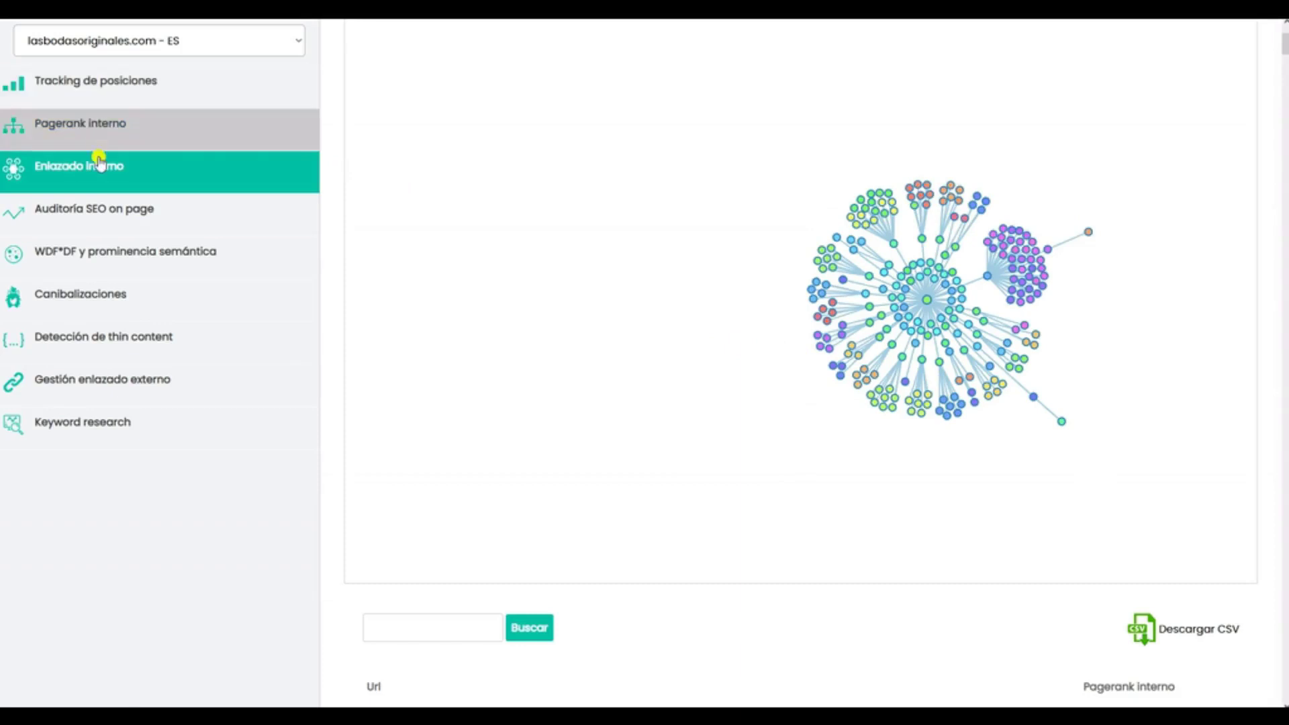
pyautogui.scroll(3, 360, 225)
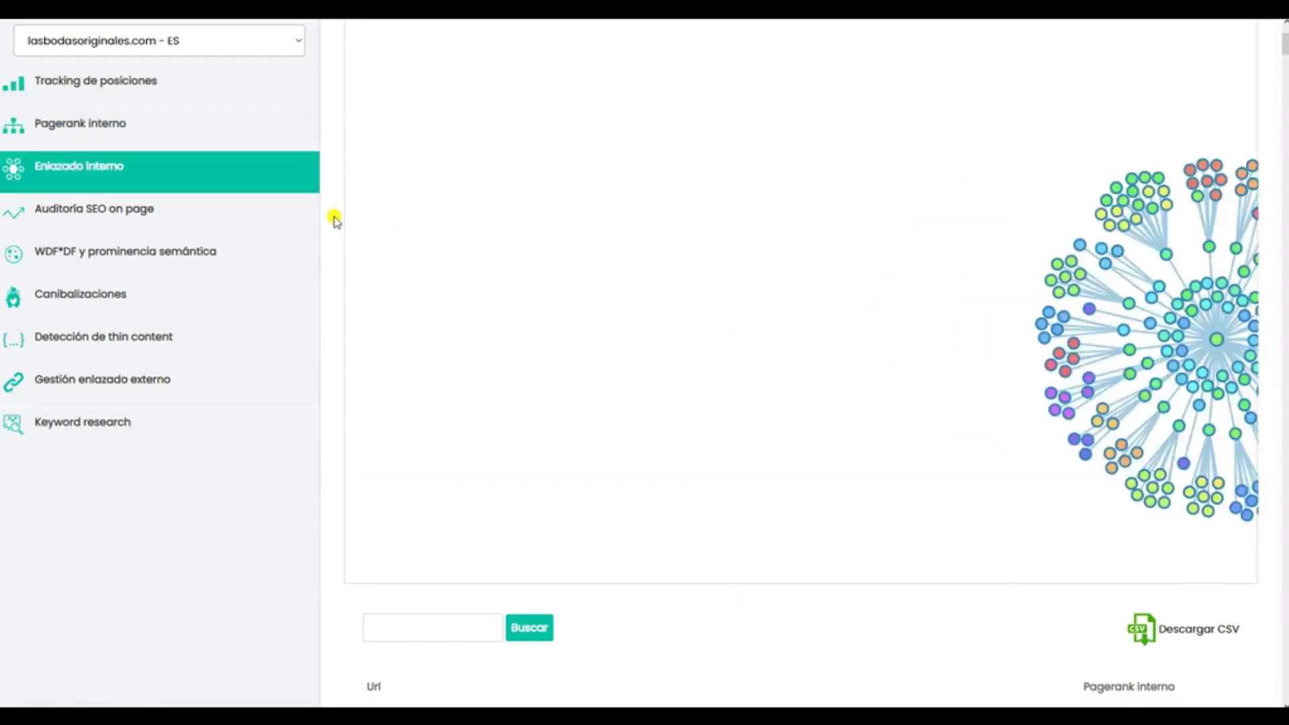
pyautogui.scroll(1, 334, 219)
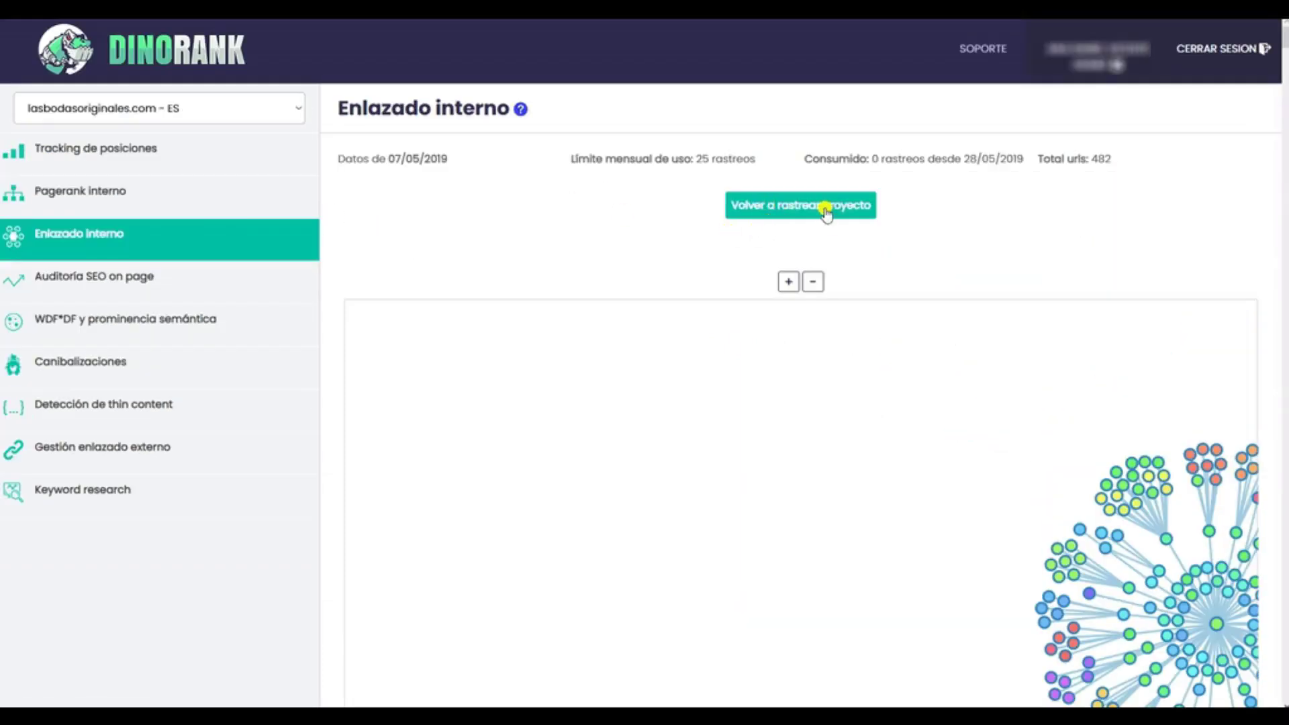
pyautogui.moveTo(1083, 615); pyautogui.dragTo(557, 587)
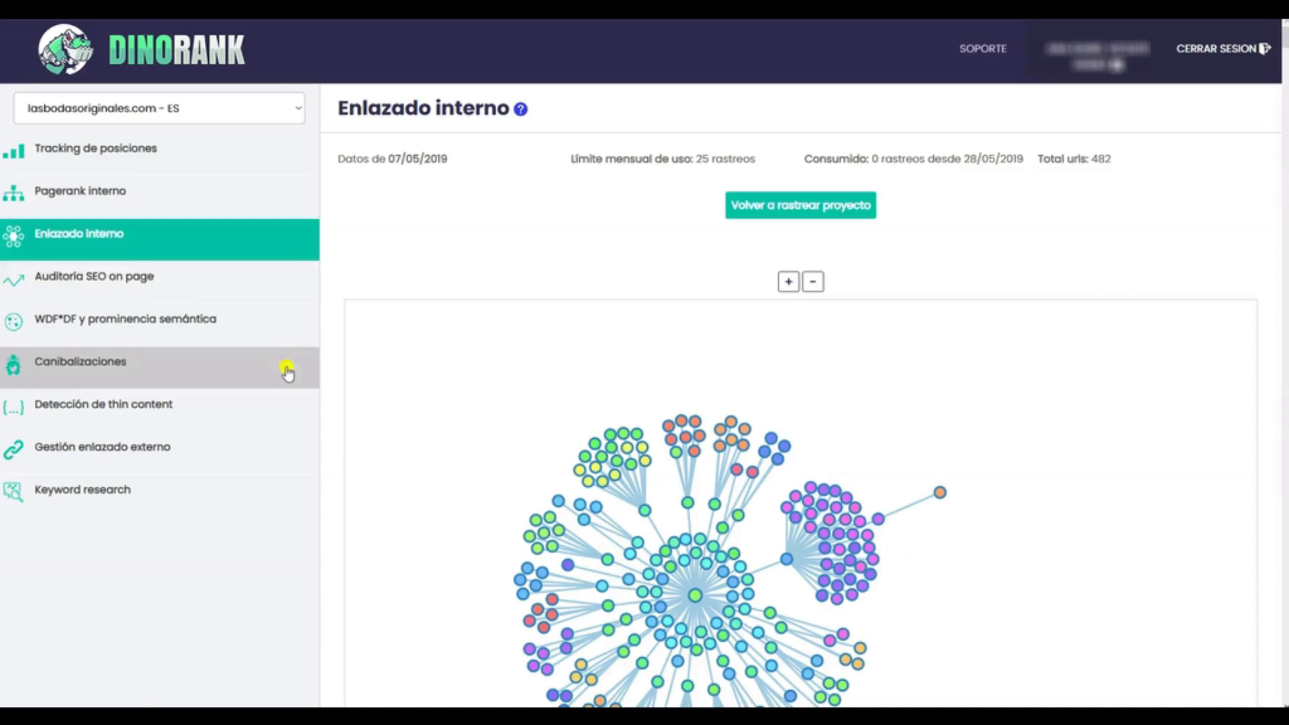
# Step: Examine the link graph's central node and the ring of nodes around it at a larger scale
pyautogui.scroll(-3, 329, 403)
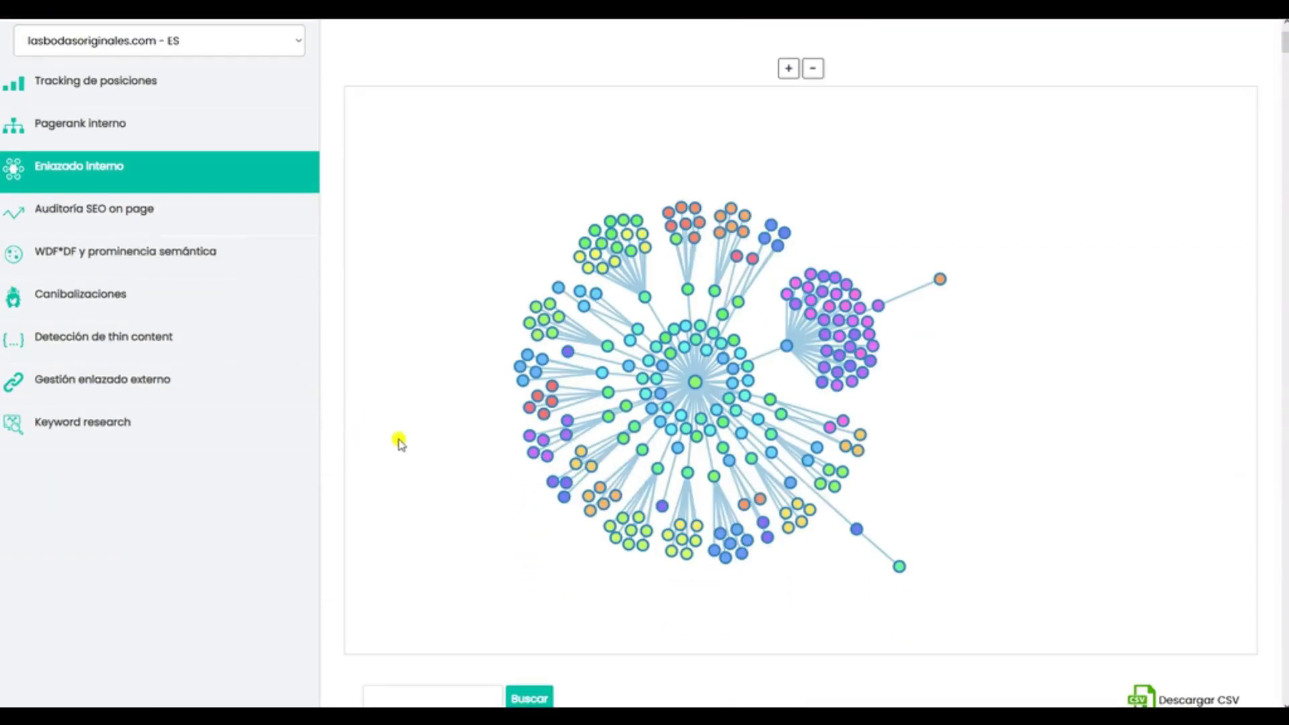
pyautogui.moveTo(663, 403)
pyautogui.scroll(4, 663, 403)
pyautogui.scroll(-3, 662, 403)
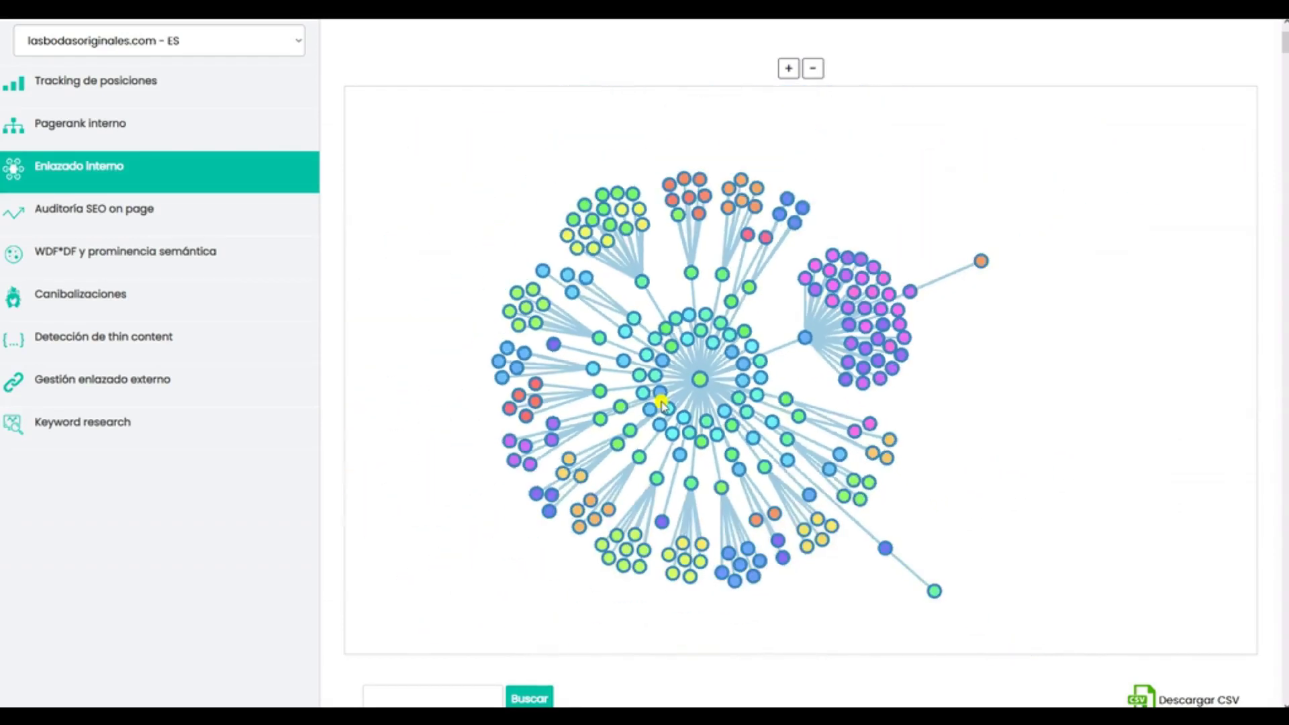
pyautogui.moveTo(662, 403)
pyautogui.mouseDown()
pyautogui.moveTo(800, 408)
pyautogui.moveTo(663, 389)
pyautogui.moveTo(674, 391)
pyautogui.mouseUp()
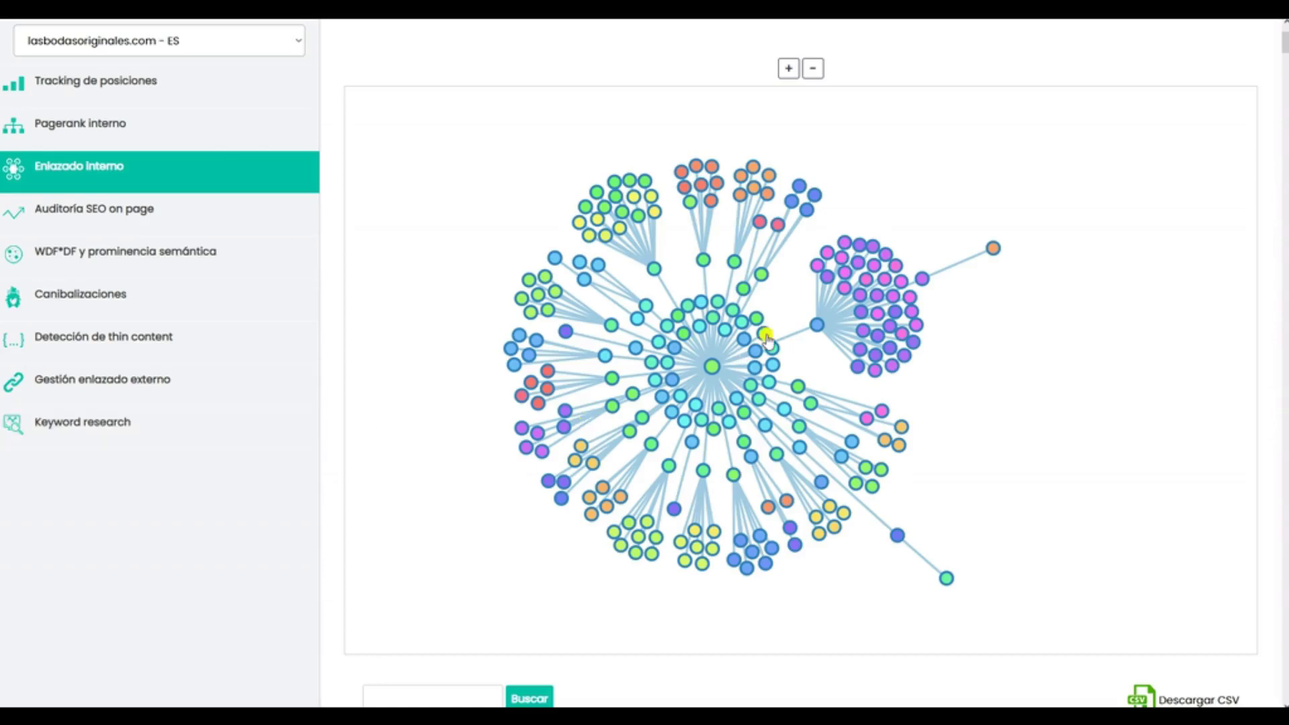
pyautogui.moveTo(711, 367)
# Step: Review the URL list below the link graph with each page's linking source and internal PageRank
pyautogui.scroll(-1, 324, 450)
pyautogui.scroll(-10, 324, 450)
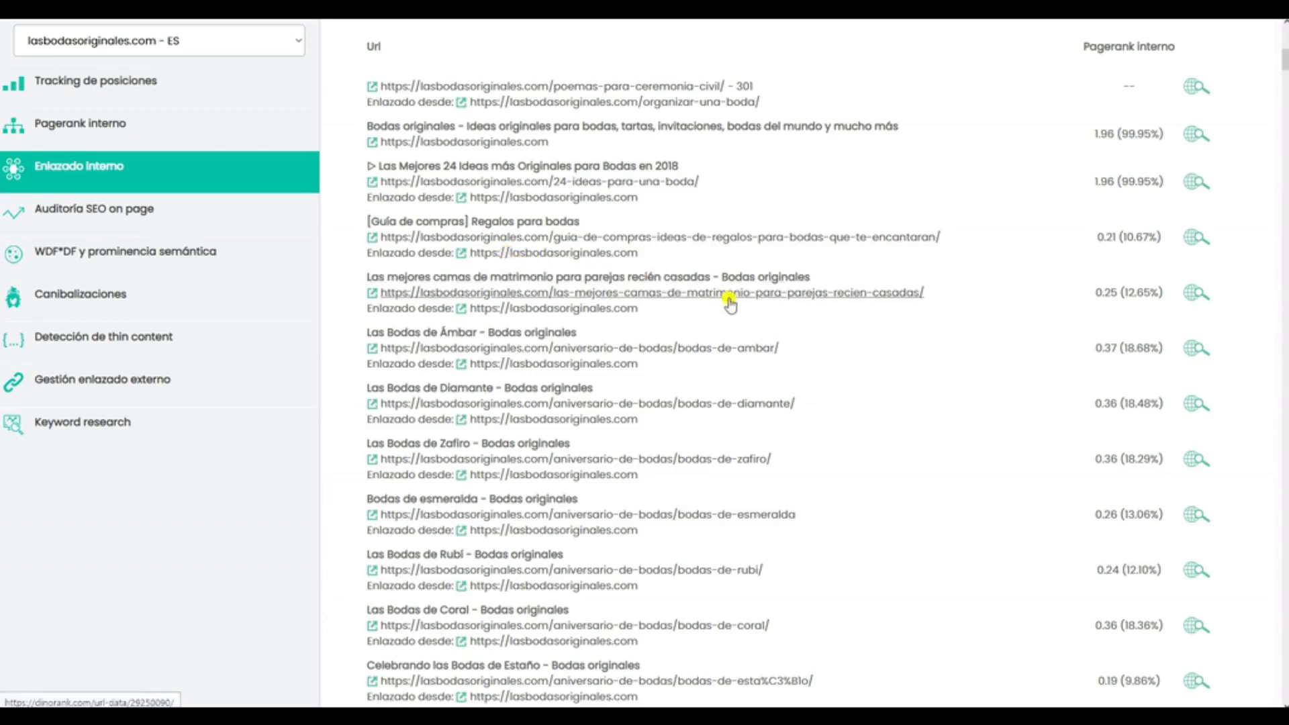
# Step: Locate the "[Guía de compras] Regalos para bodas" page from the URL list as a highlighted node in the internal link graph
pyautogui.scroll(1, 1103, 290)
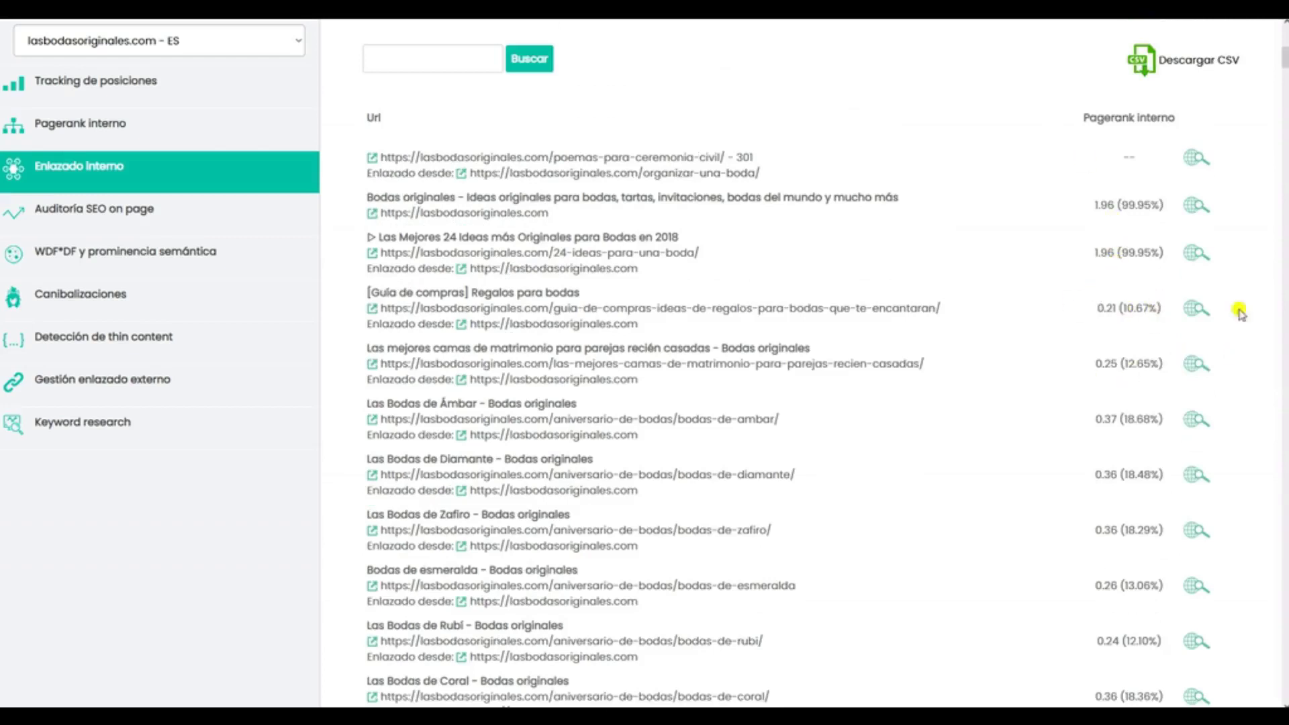
pyautogui.click(1196, 312)
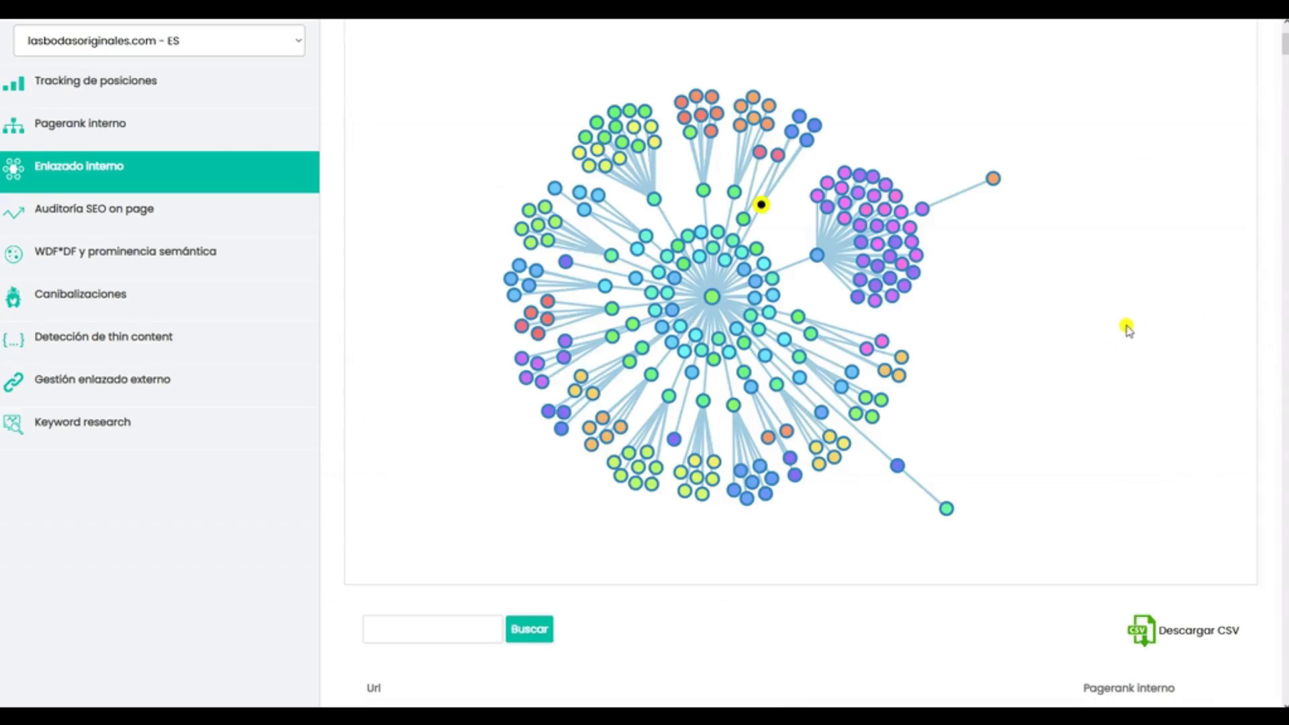
pyautogui.moveTo(761, 212)
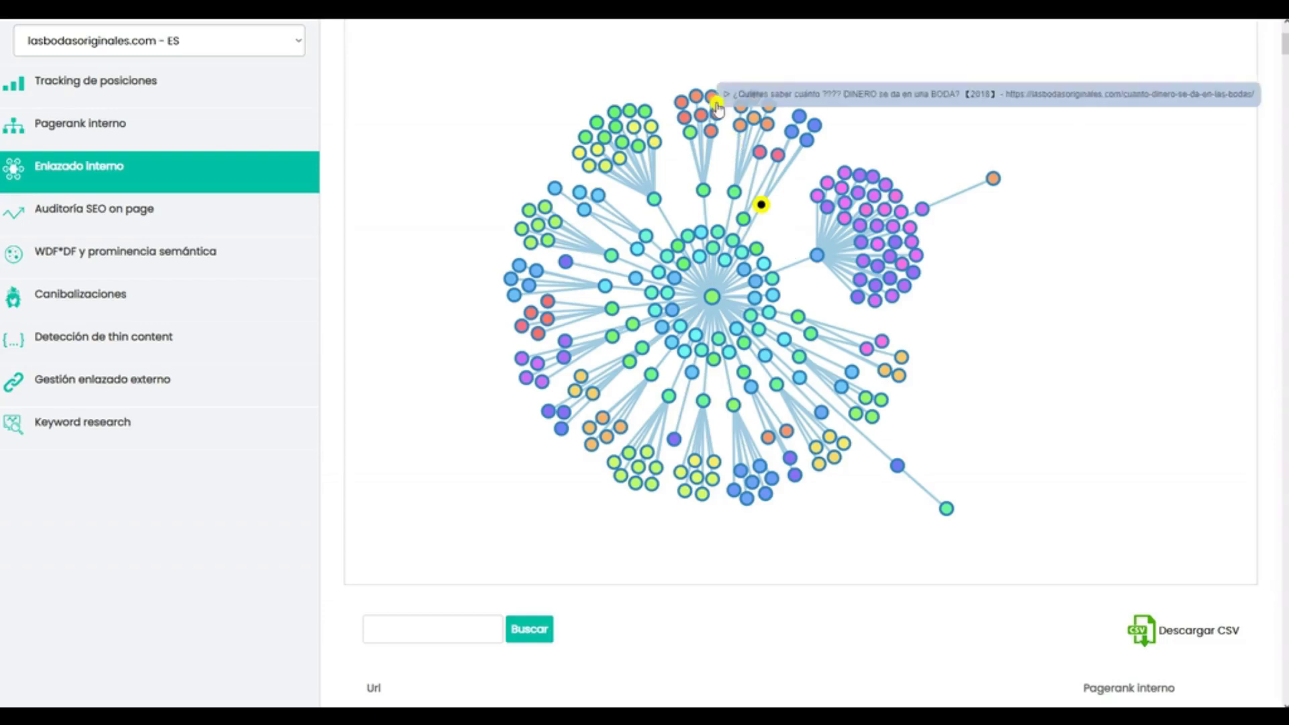
# Step: Open the link details of the "[Guía de compras] Regalos para bodas" page and inspect the nodes in its own link graph
pyautogui.scroll(-10, 325, 288)
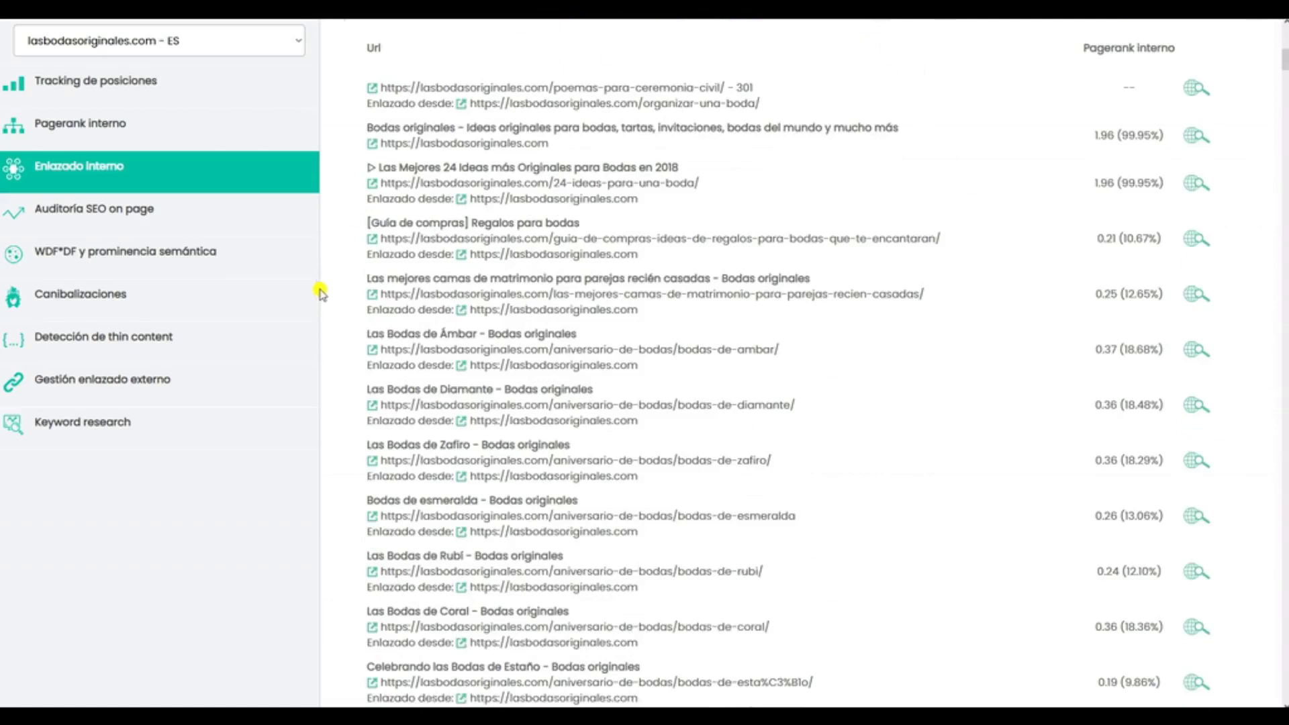
pyautogui.click(496, 225)
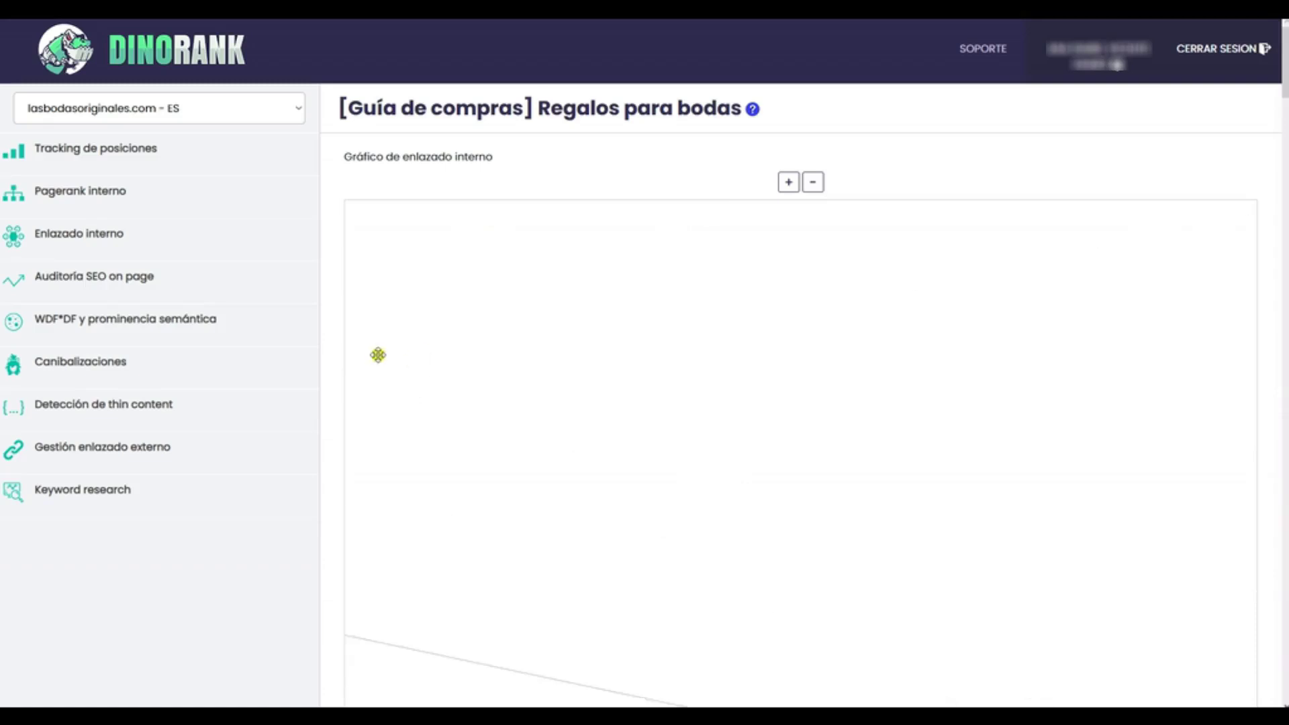
pyautogui.scroll(-1, 333, 351)
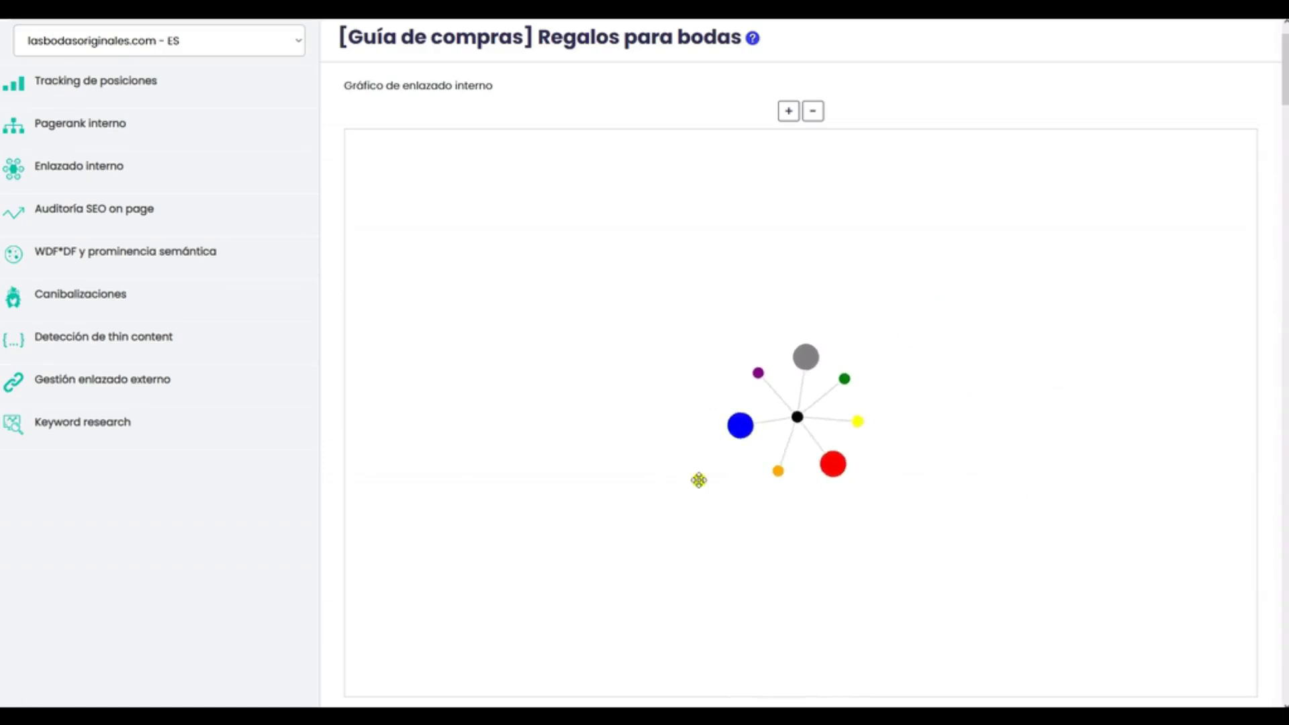
pyautogui.moveTo(754, 417)
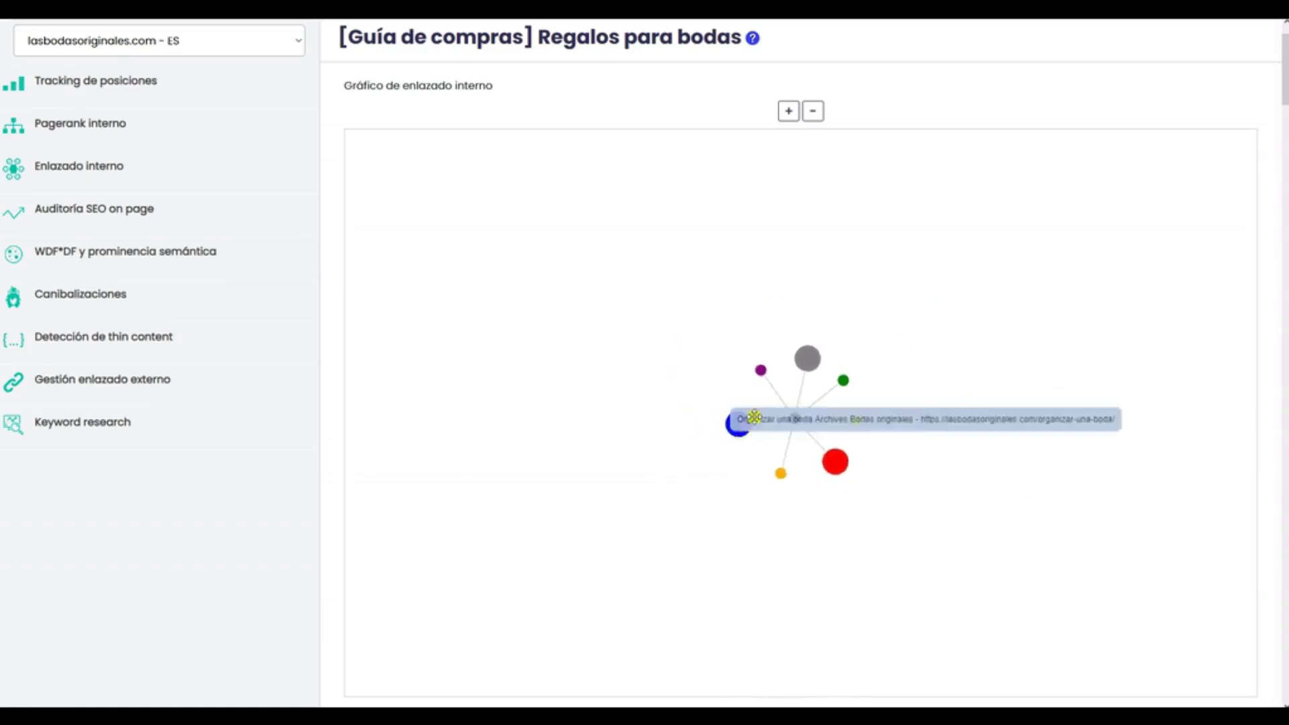
pyautogui.moveTo(797, 423)
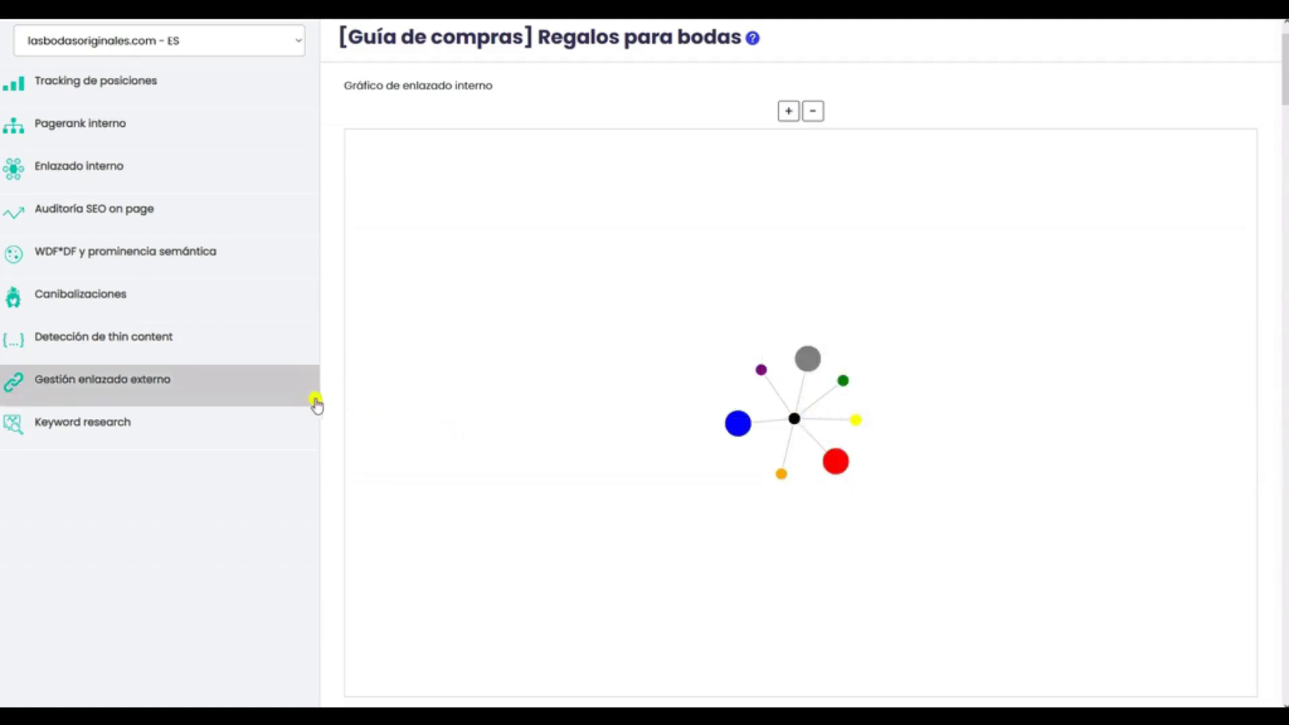
# Step: Review the page's URL data and its incoming links table with anchors, zones and rel attributes
pyautogui.scroll(-7, 335, 405)
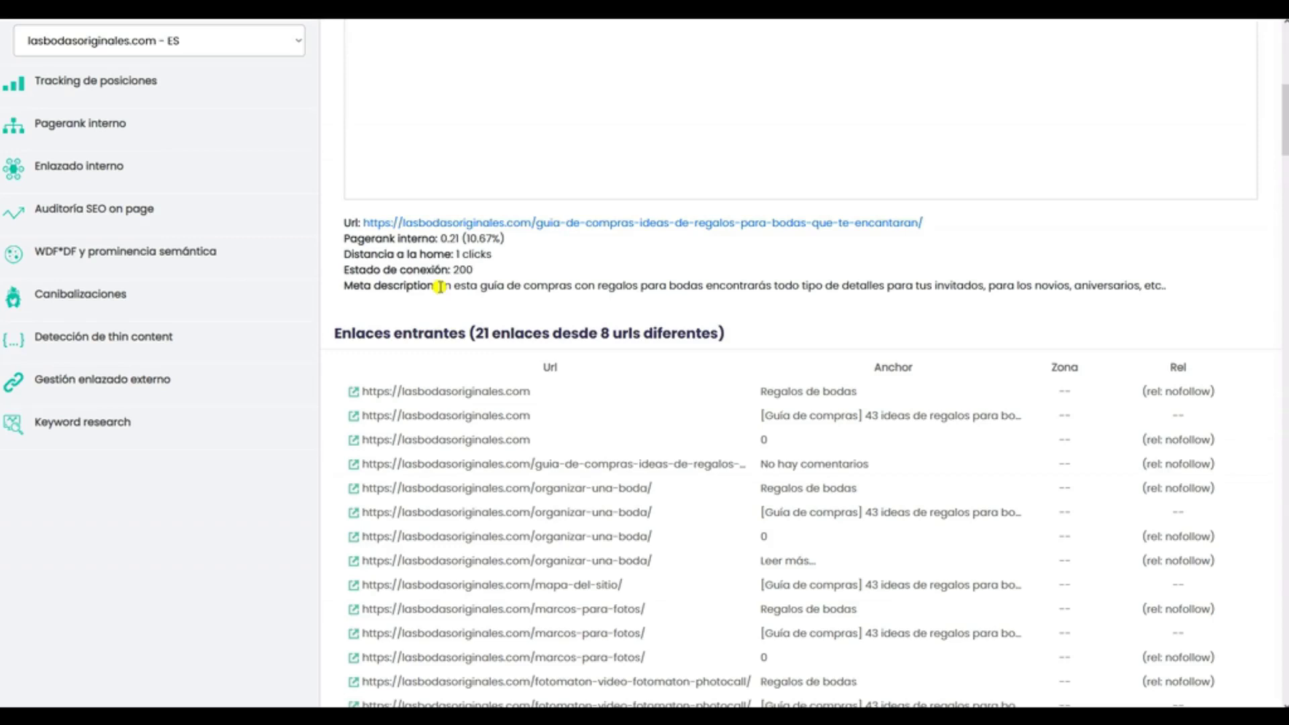
pyautogui.scroll(-1, 497, 397)
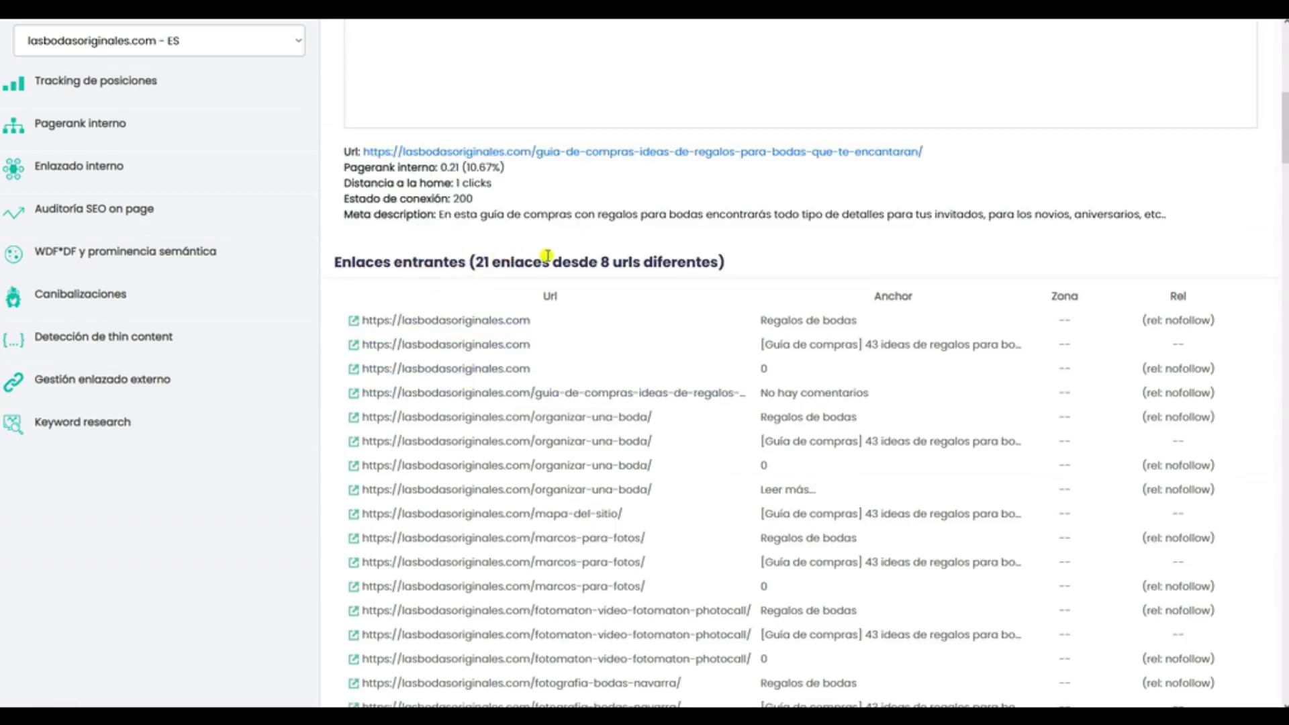
pyautogui.scroll(4, 547, 256)
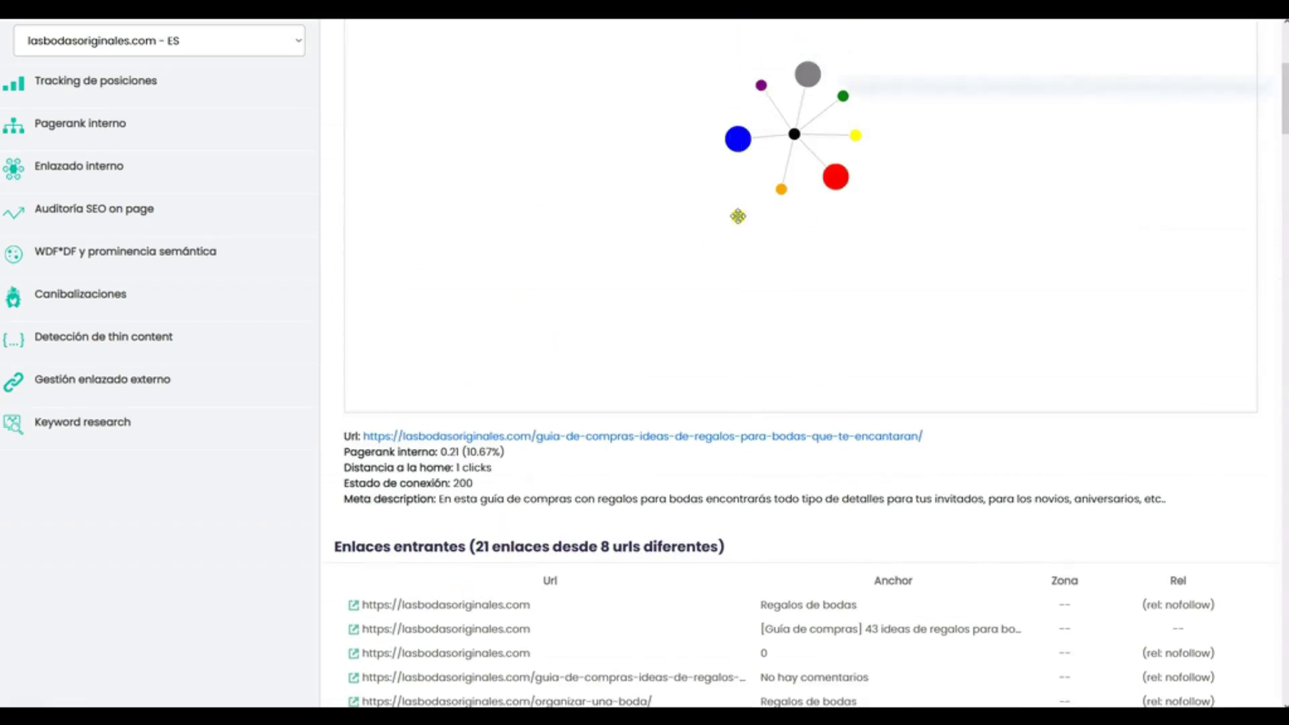
# Step: Examine the page's full outgoing links table, including the anchor text, zone and rel attribute of each link
pyautogui.scroll(-15, 338, 379)
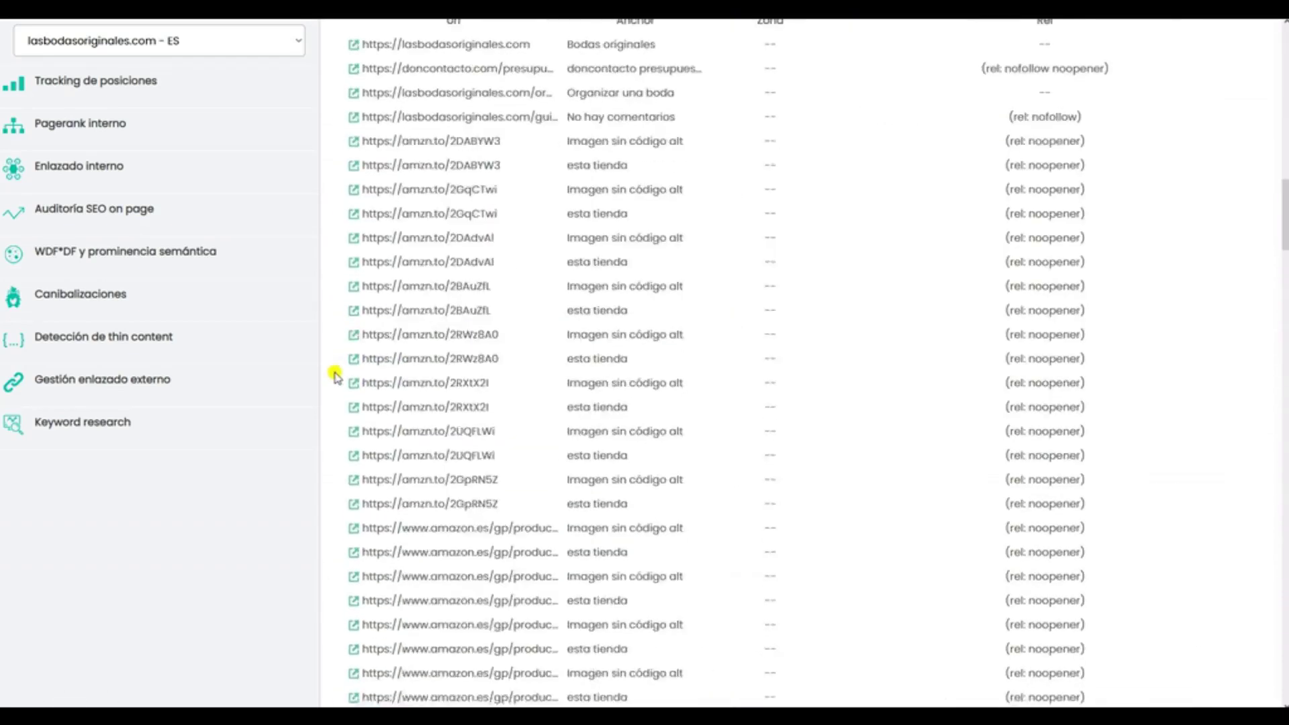
pyautogui.scroll(3, 336, 376)
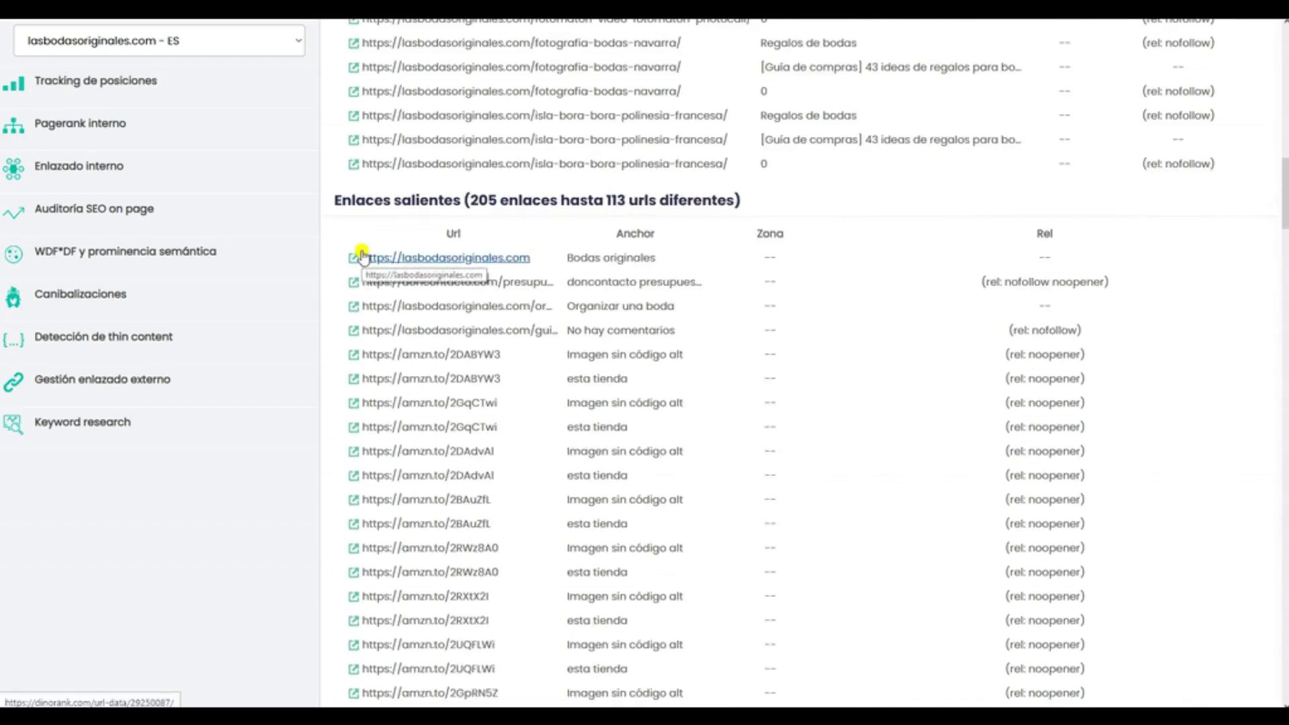
pyautogui.scroll(-12, 366, 262)
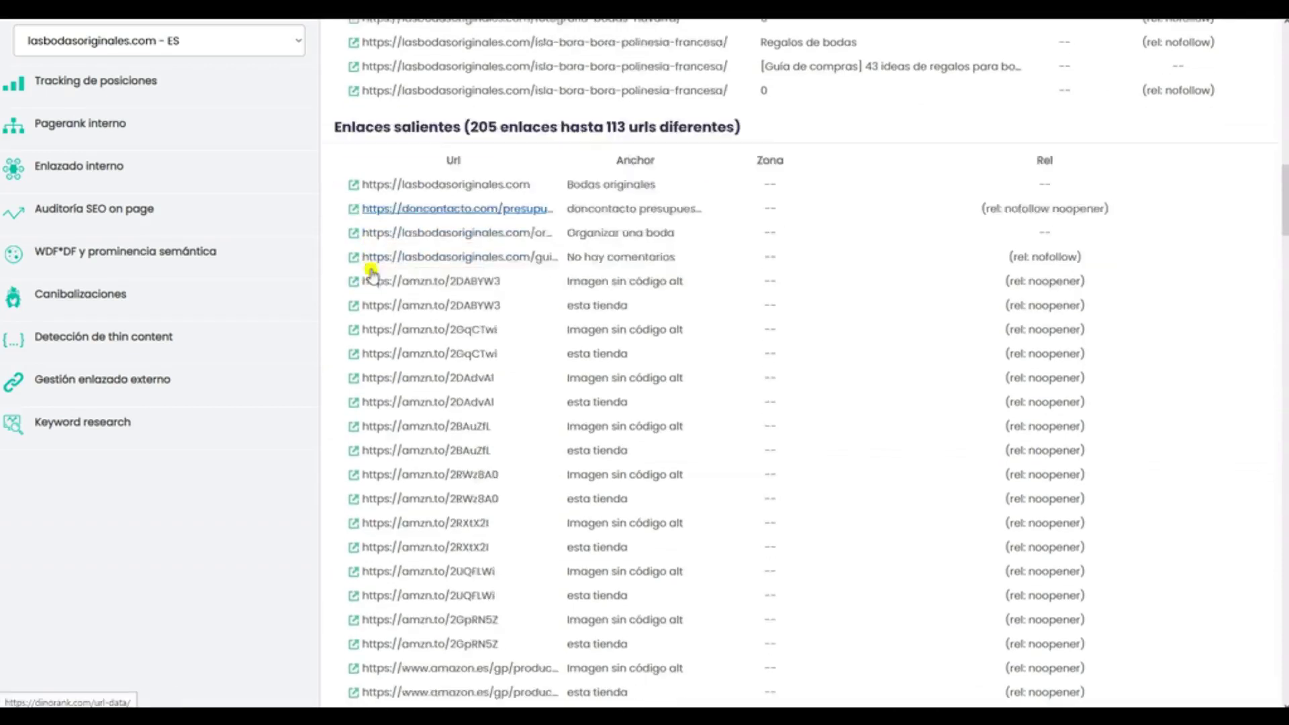
pyautogui.scroll(-12, 374, 267)
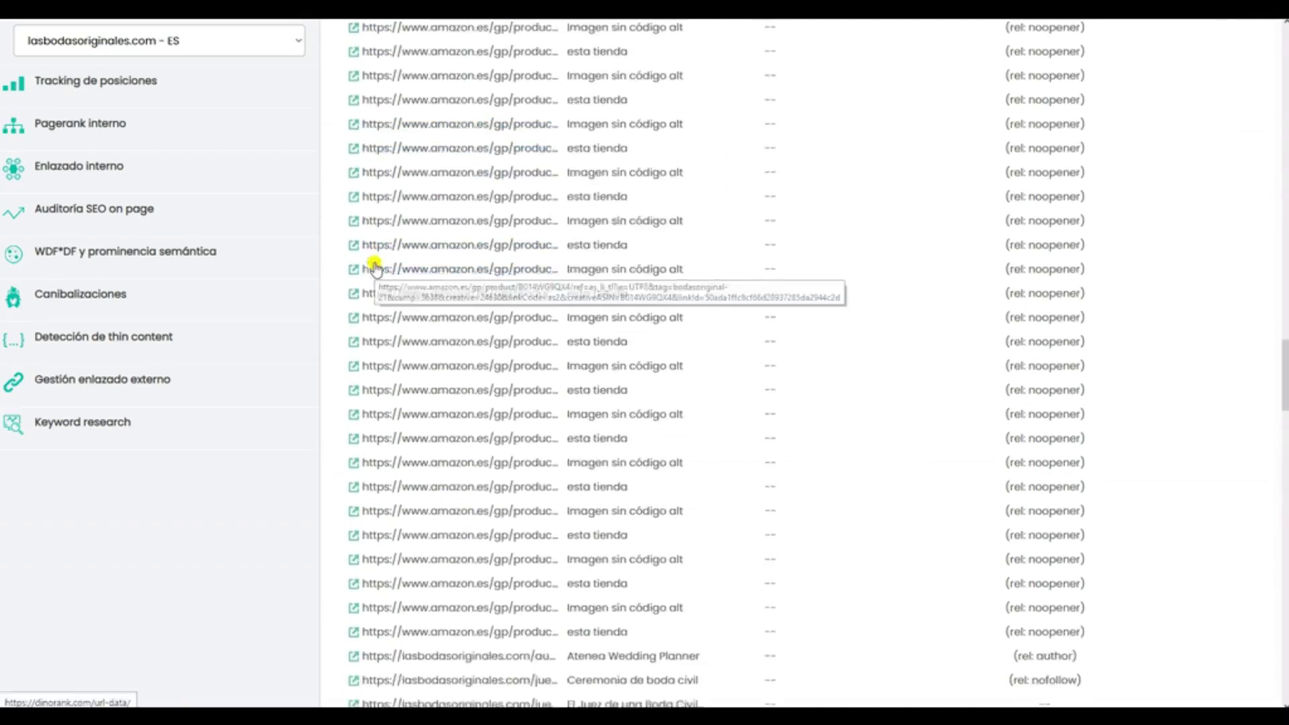
pyautogui.scroll(-10, 375, 267)
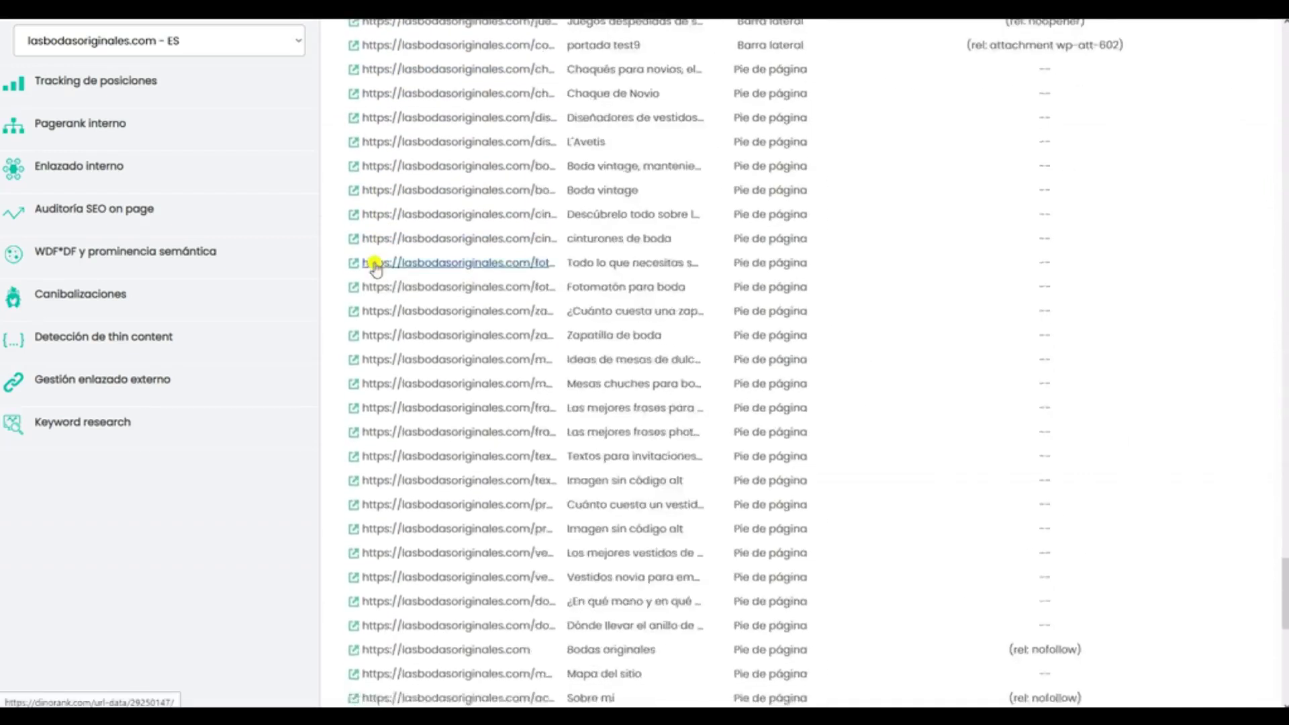
pyautogui.scroll(-4, 1074, 531)
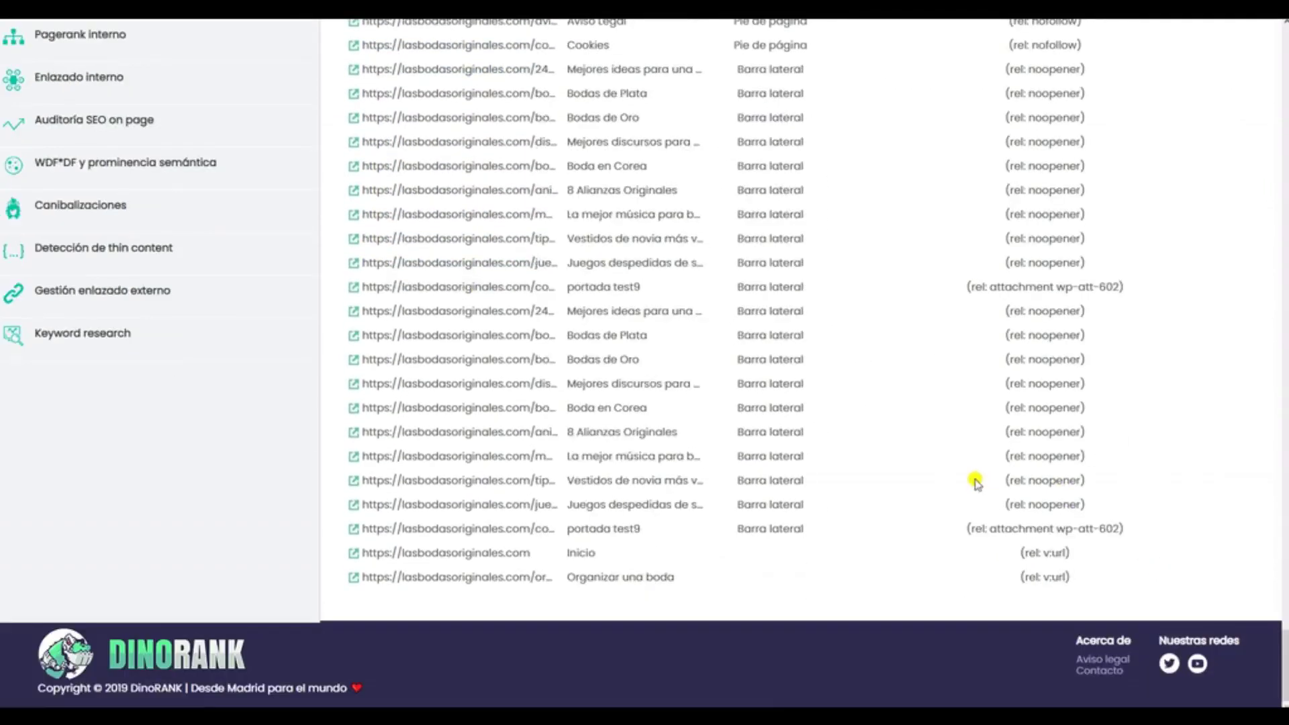
pyautogui.moveTo(1279, 662); pyautogui.dragTo(1259, 7)
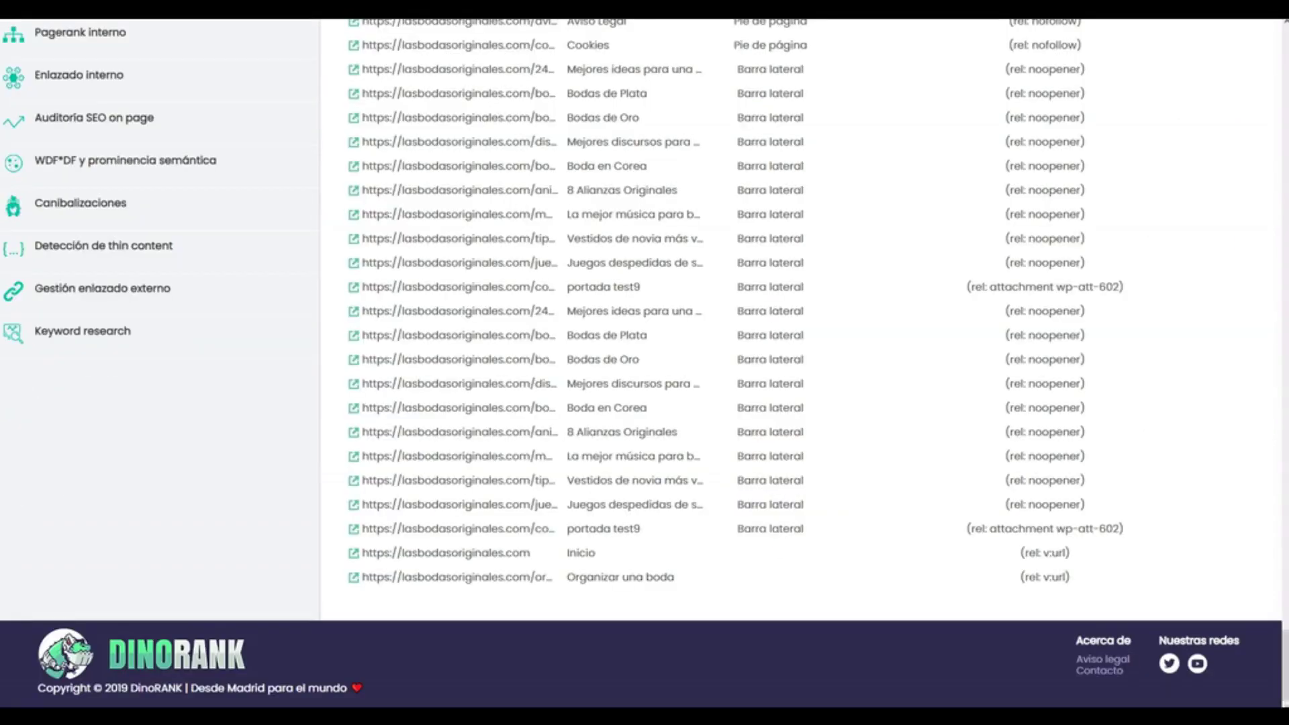
pyautogui.scroll(1, 97, 162)
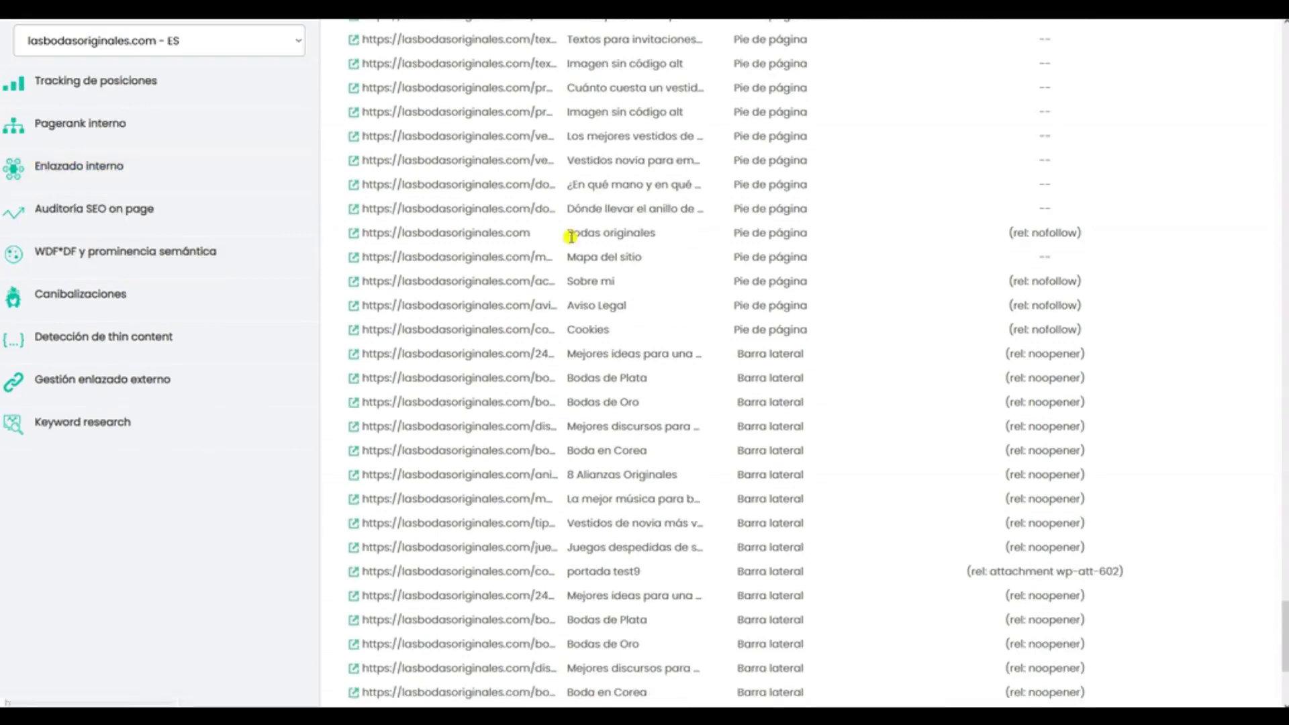
pyautogui.scroll(-15, 574, 232)
pyautogui.scroll(15, 575, 236)
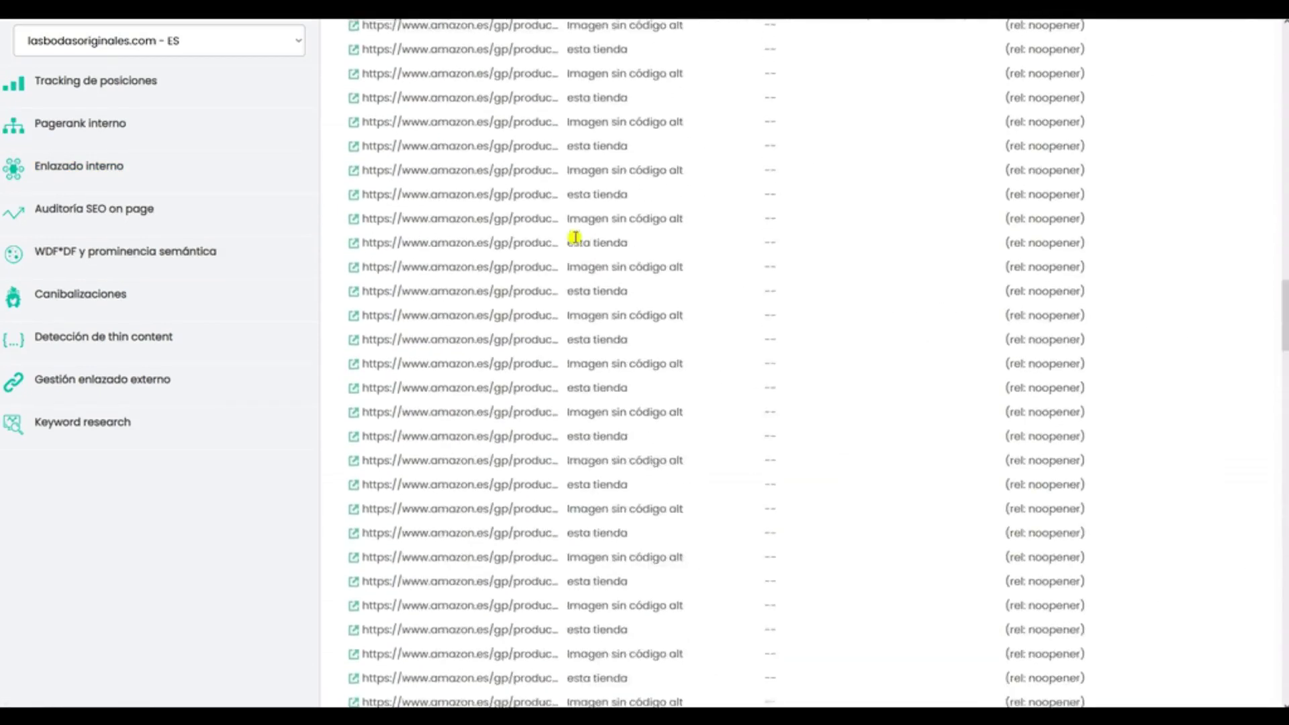
pyautogui.scroll(4, 574, 237)
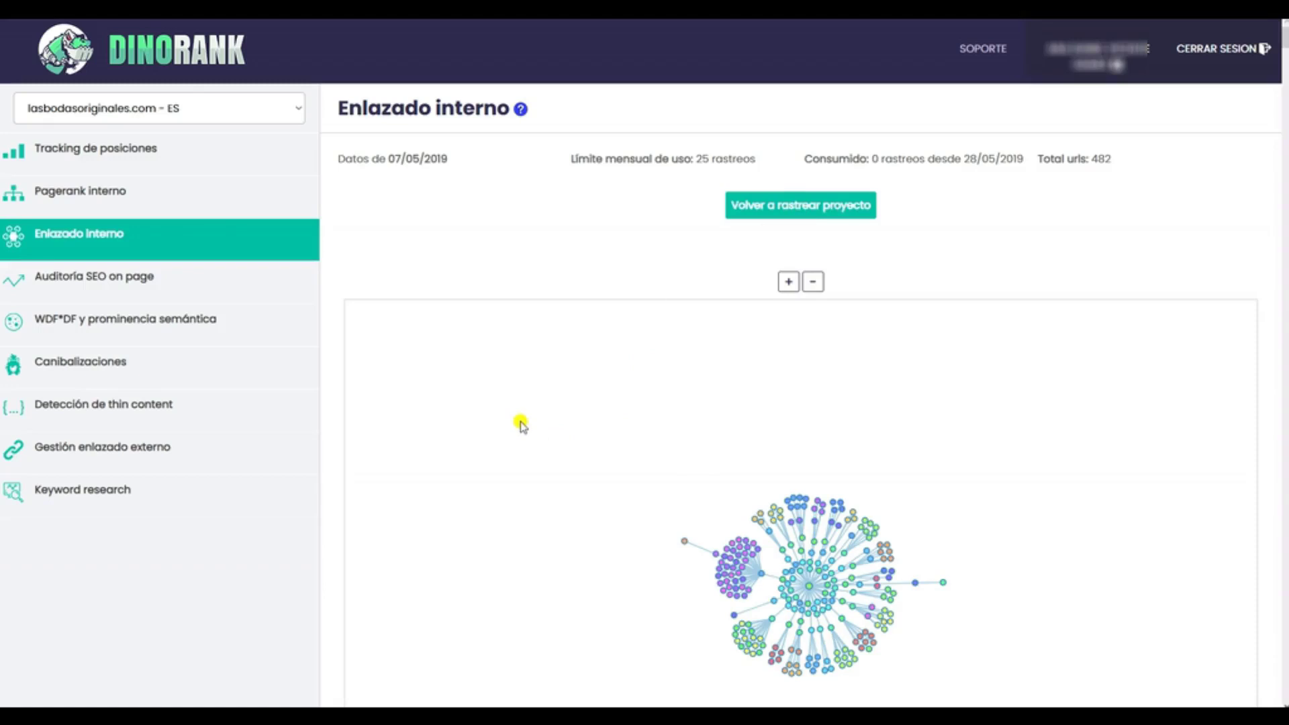
pyautogui.scroll(-2, 449, 420)
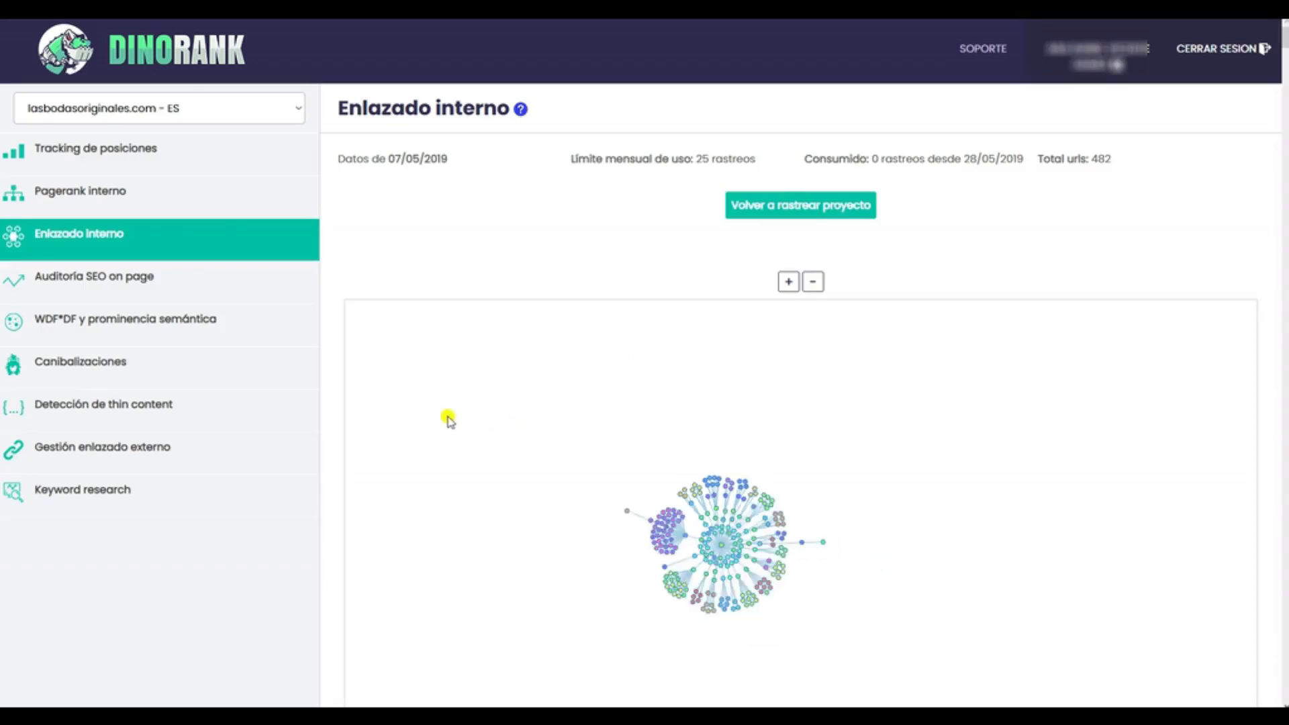
pyautogui.scroll(-1, 330, 442)
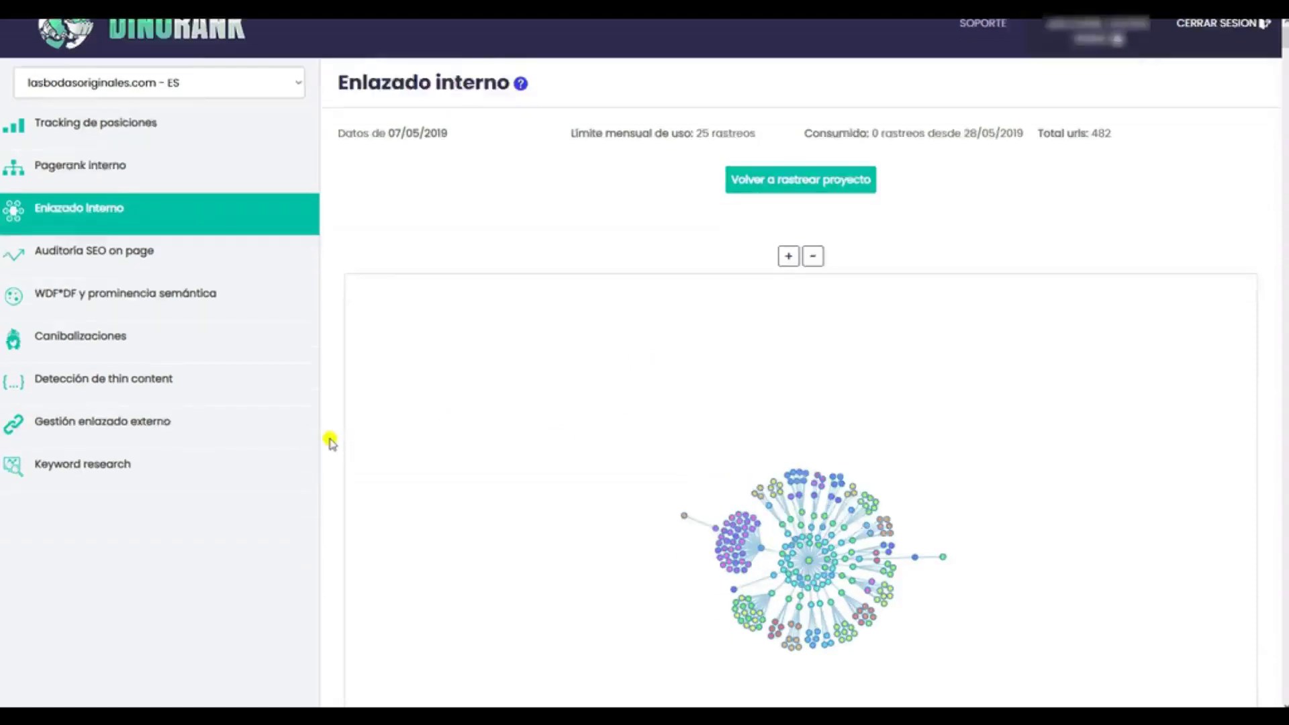
pyautogui.scroll(-2, 330, 442)
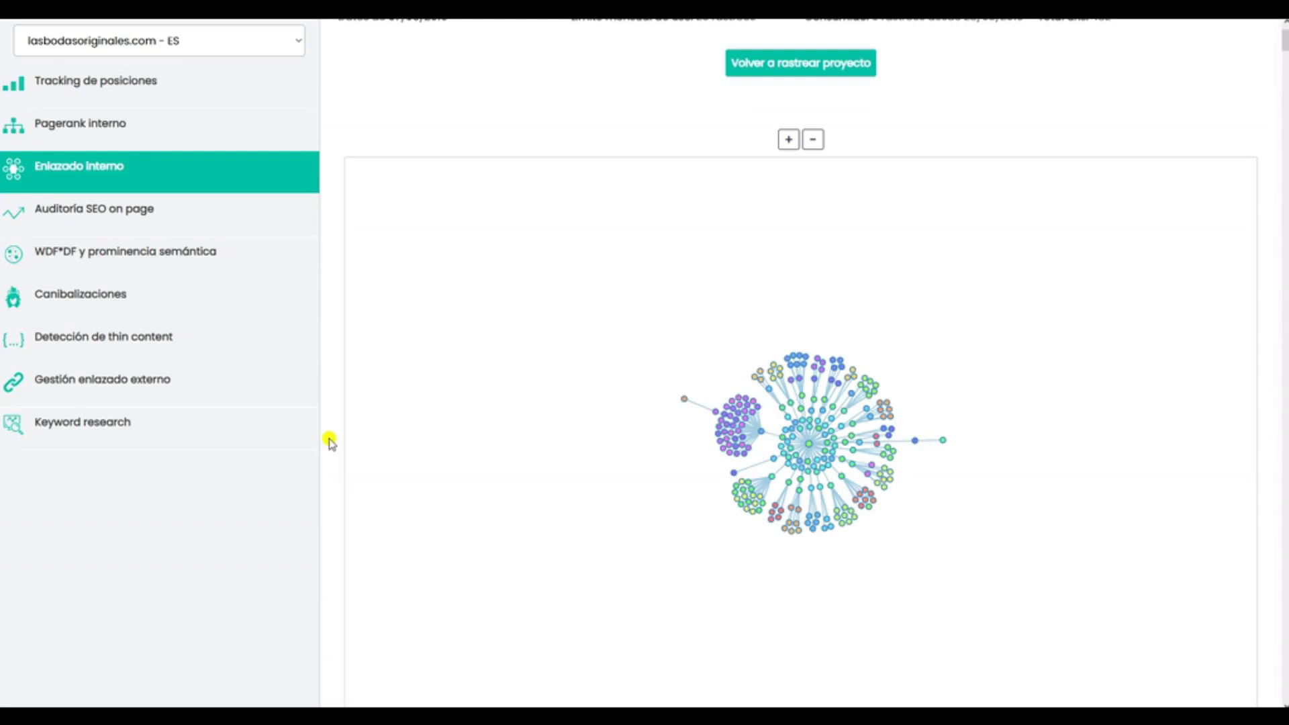
pyautogui.scroll(5, 383, 390)
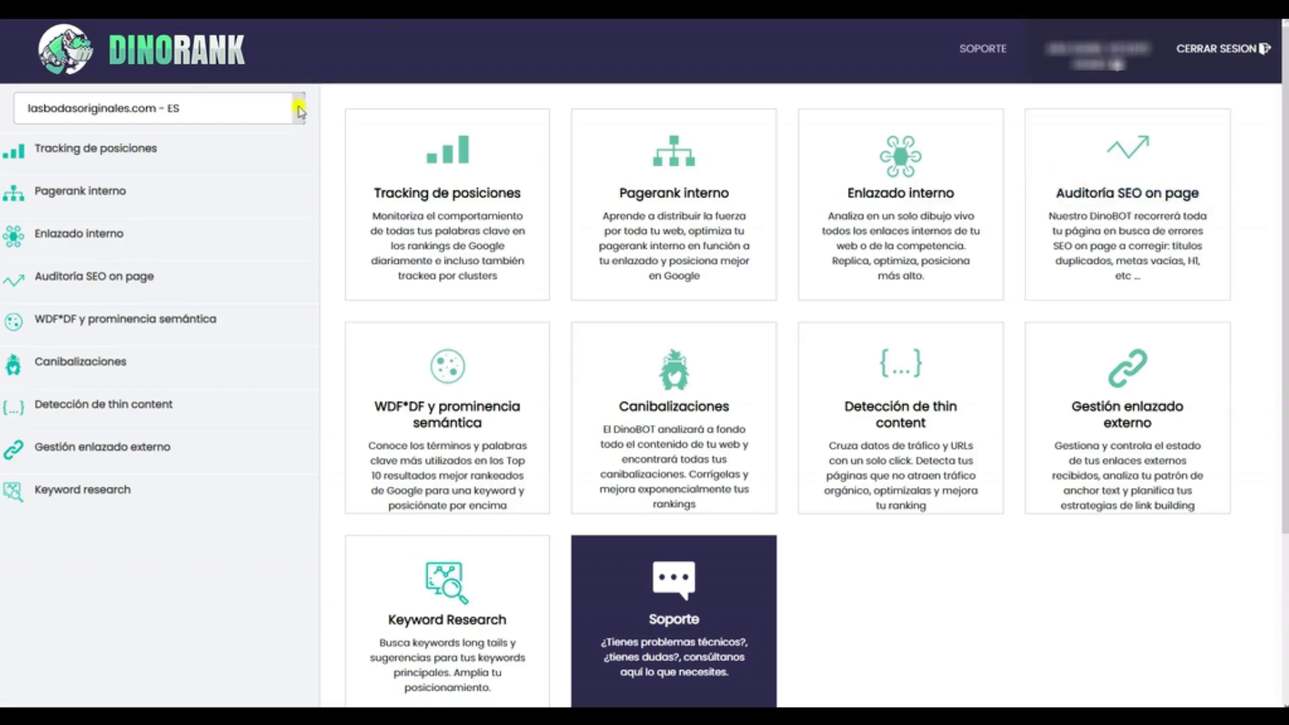
# Step: Switch the active project to ejemplo.com - EC and open its on-page SEO audit
pyautogui.click(268, 111)
pyautogui.click(54, 182)
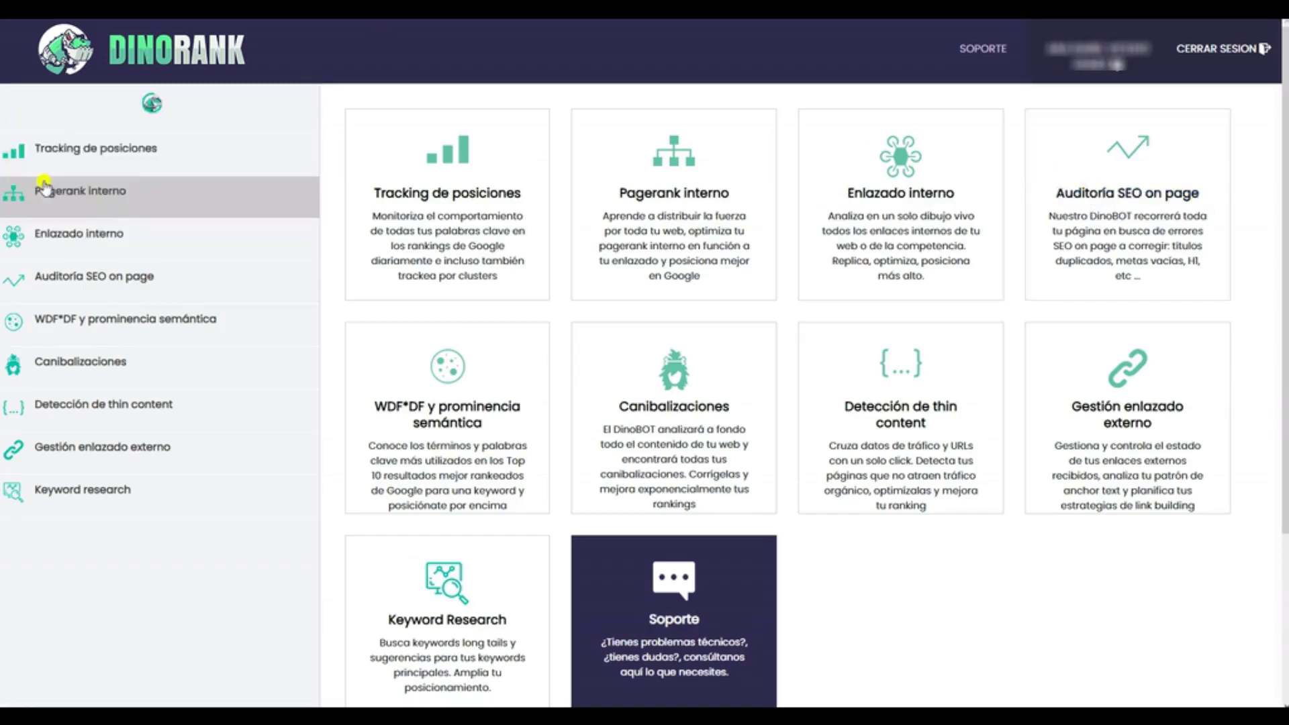
pyautogui.click(612, 435)
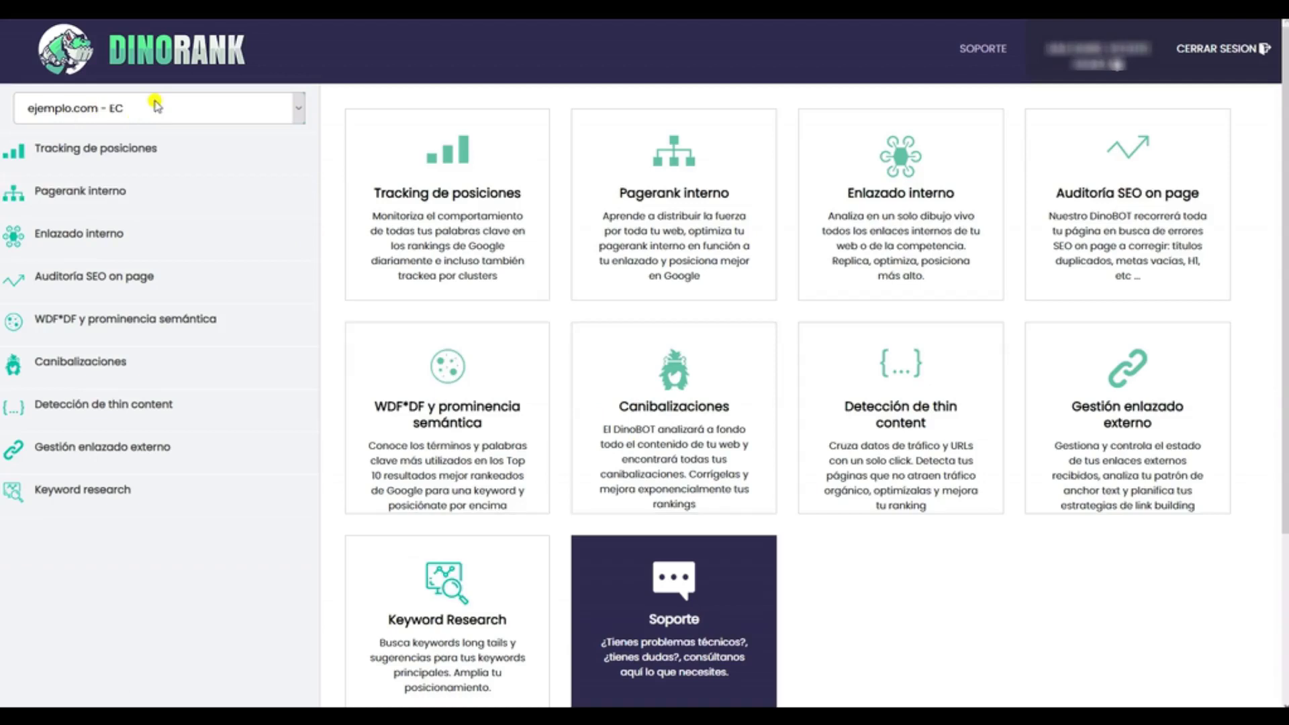
pyautogui.click(1110, 196)
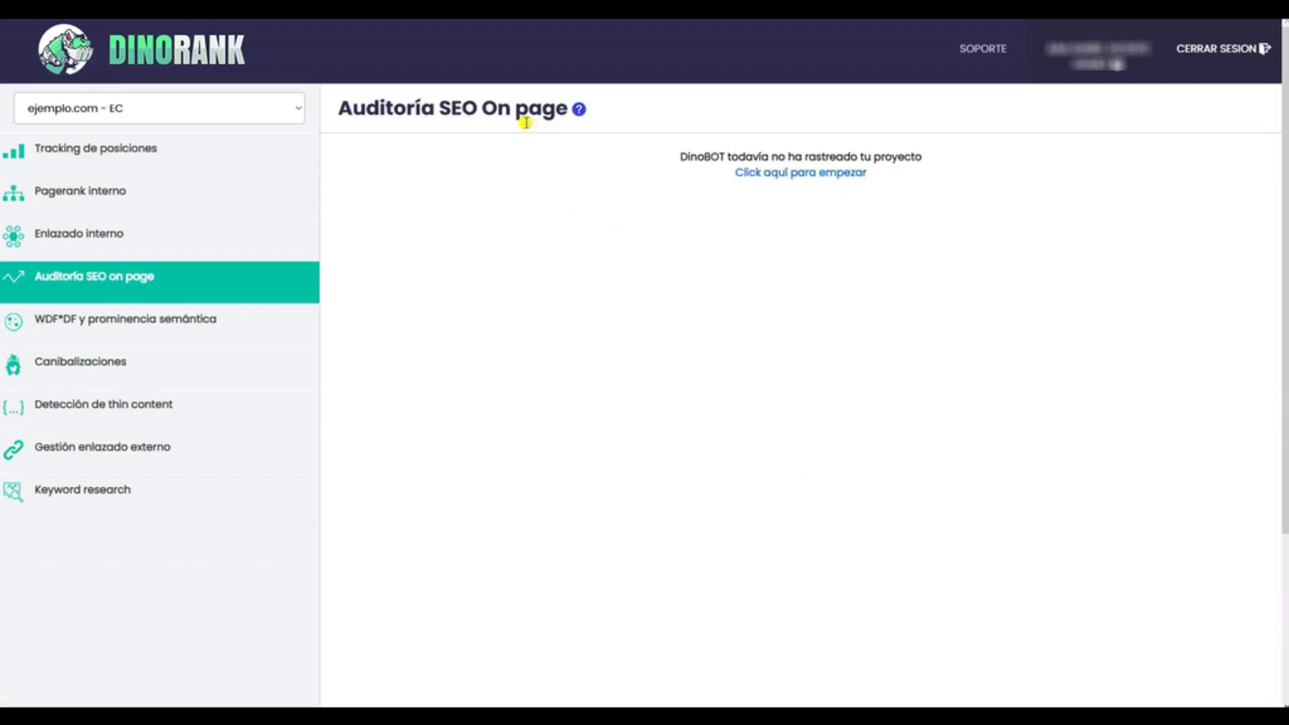
# Step: Check the crawl status of ejemplo.com in the internal linking, internal PageRank and on-page SEO audit sections
pyautogui.click(62, 231)
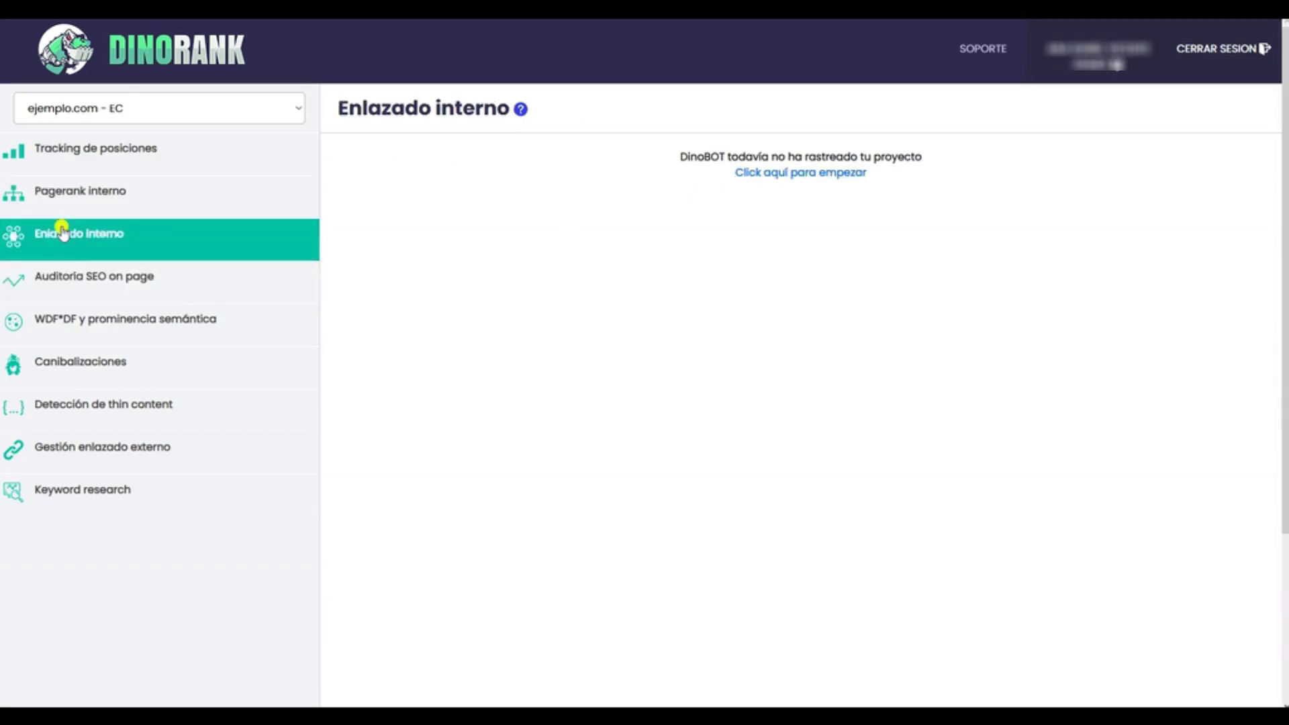
pyautogui.click(74, 193)
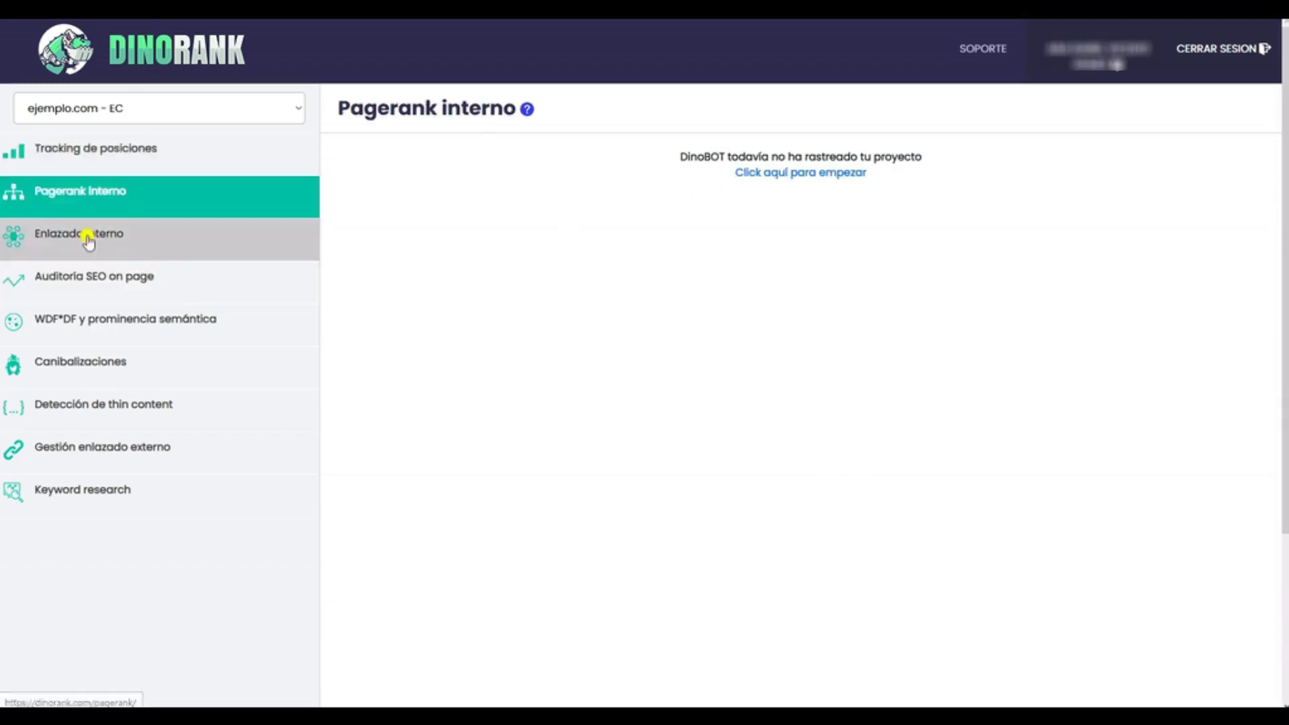
pyautogui.click(81, 277)
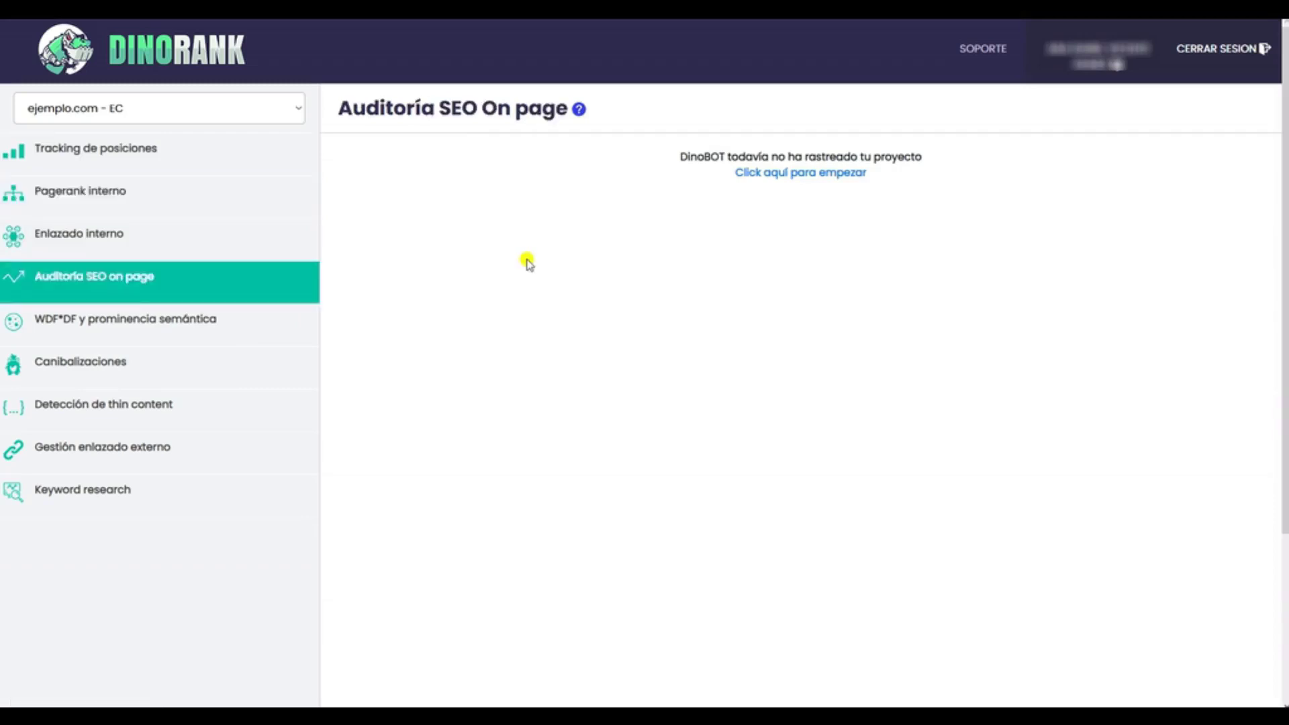
# Step: Switch the project back to lasbodasoriginales.com - ES and list the URLs with status 404 in its on-page SEO audit
pyautogui.click(294, 112)
pyautogui.click(55, 203)
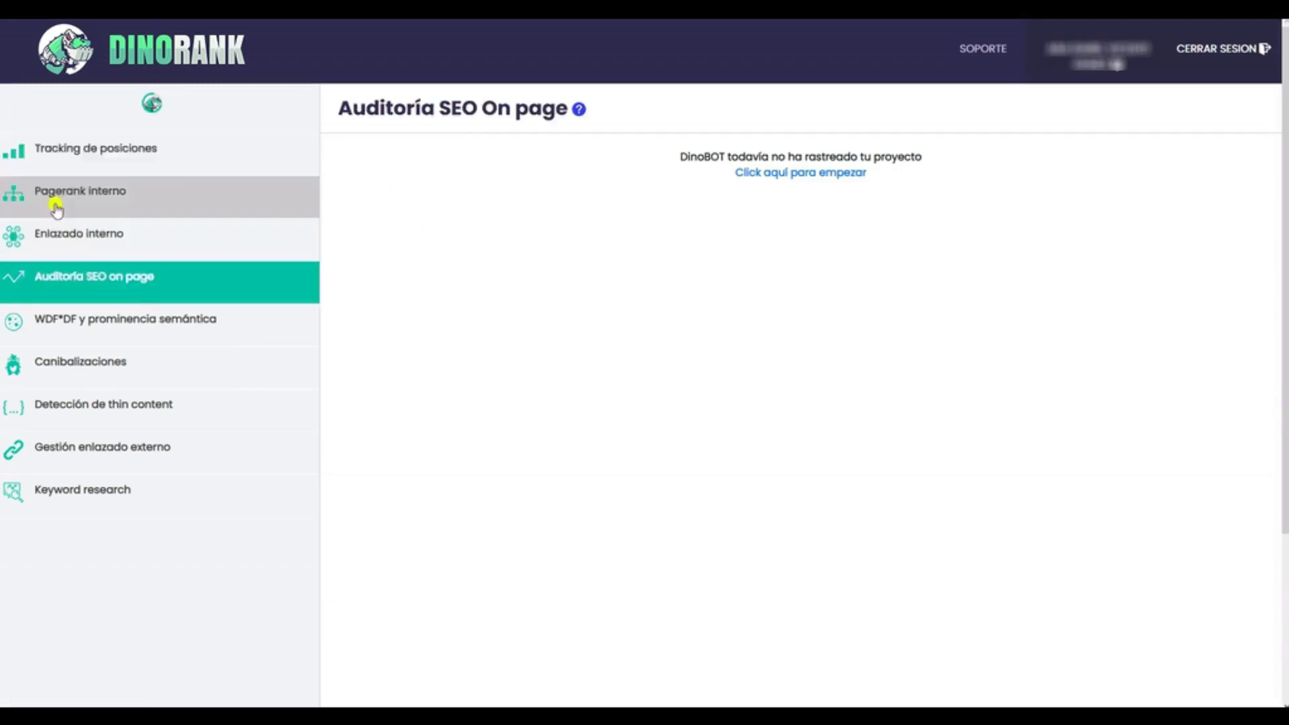
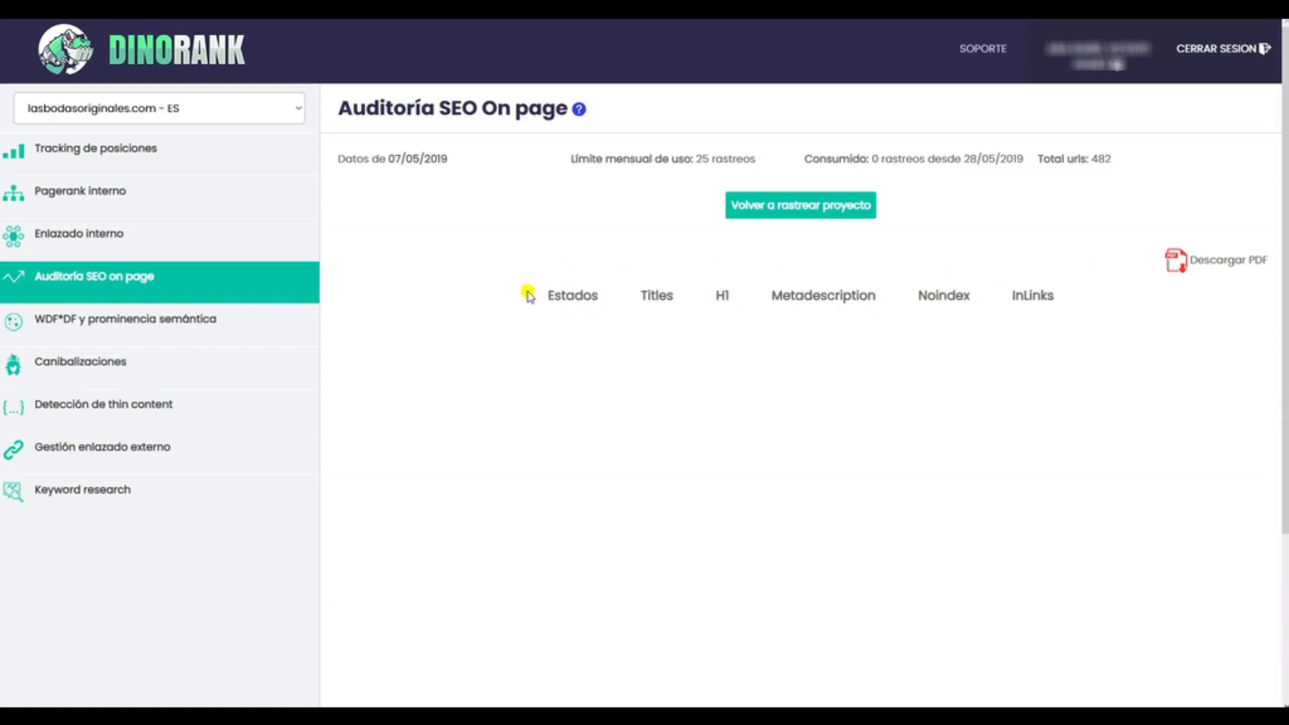
pyautogui.click(572, 302)
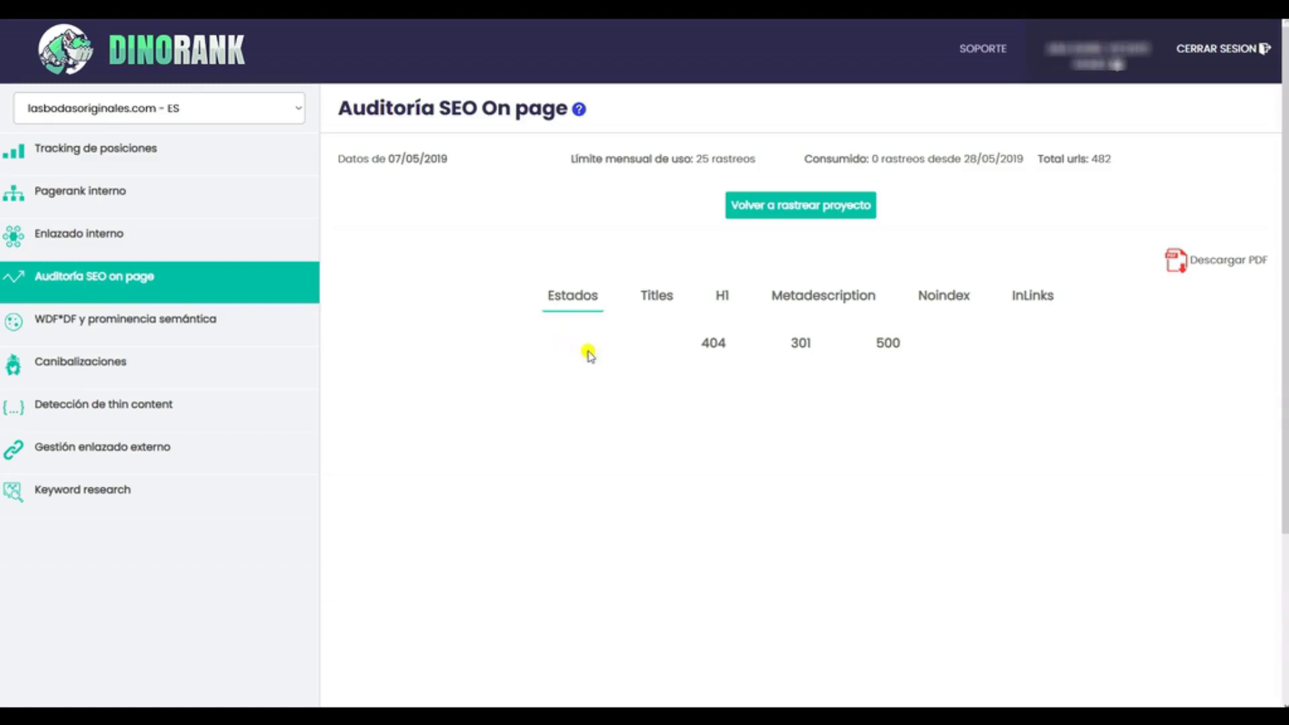
pyautogui.click(714, 347)
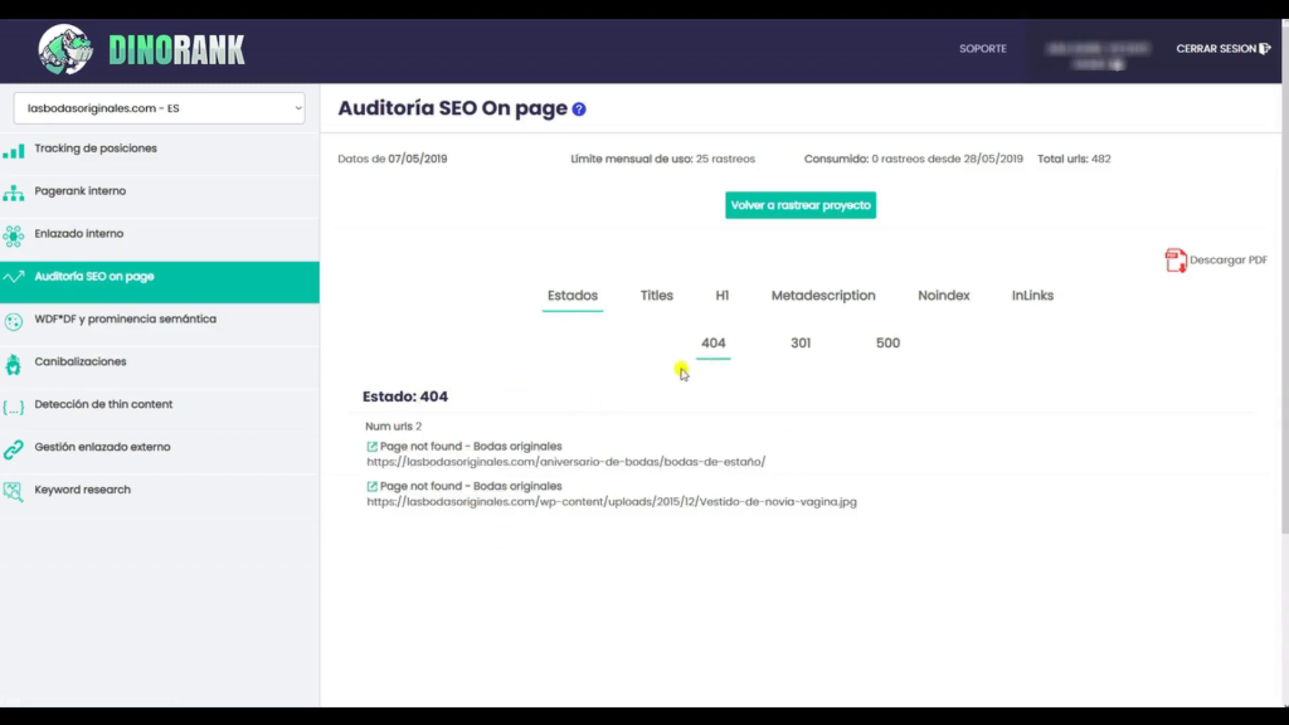
# Step: List the audit's URLs with status 301 and 500, and those with duplicate or missing titles
pyautogui.click(801, 343)
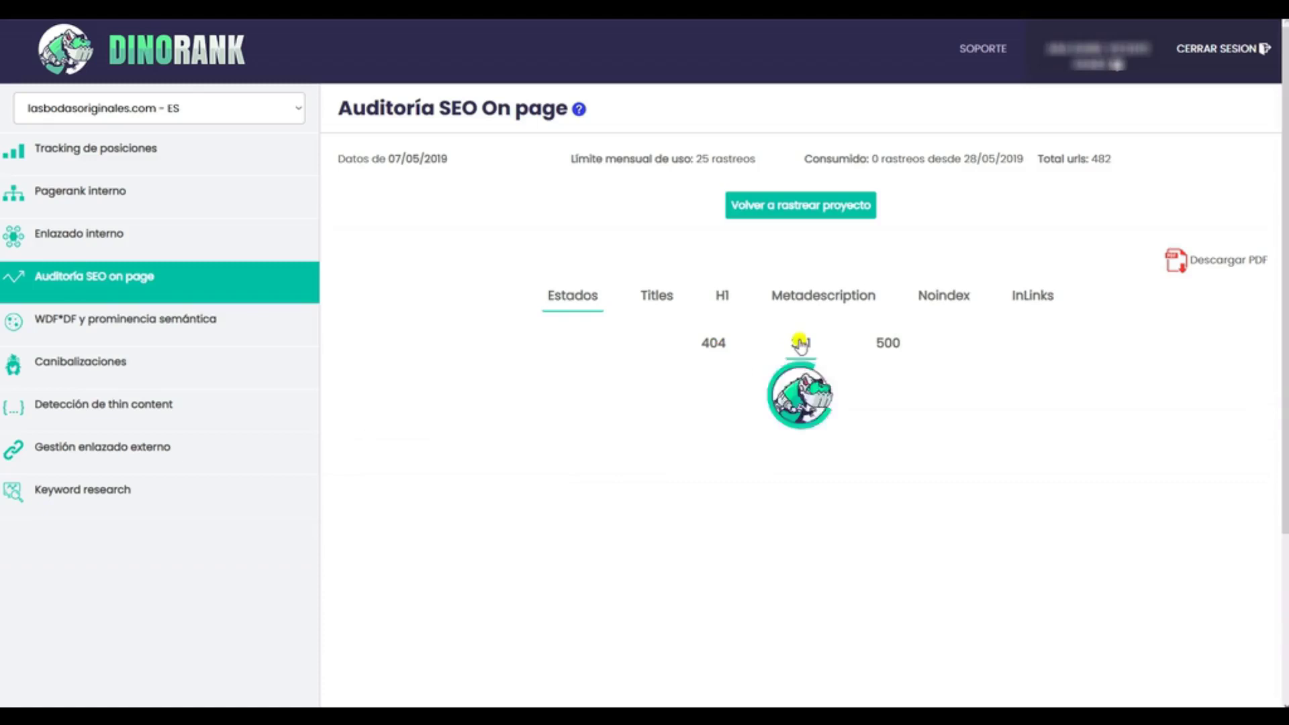
pyautogui.click(888, 342)
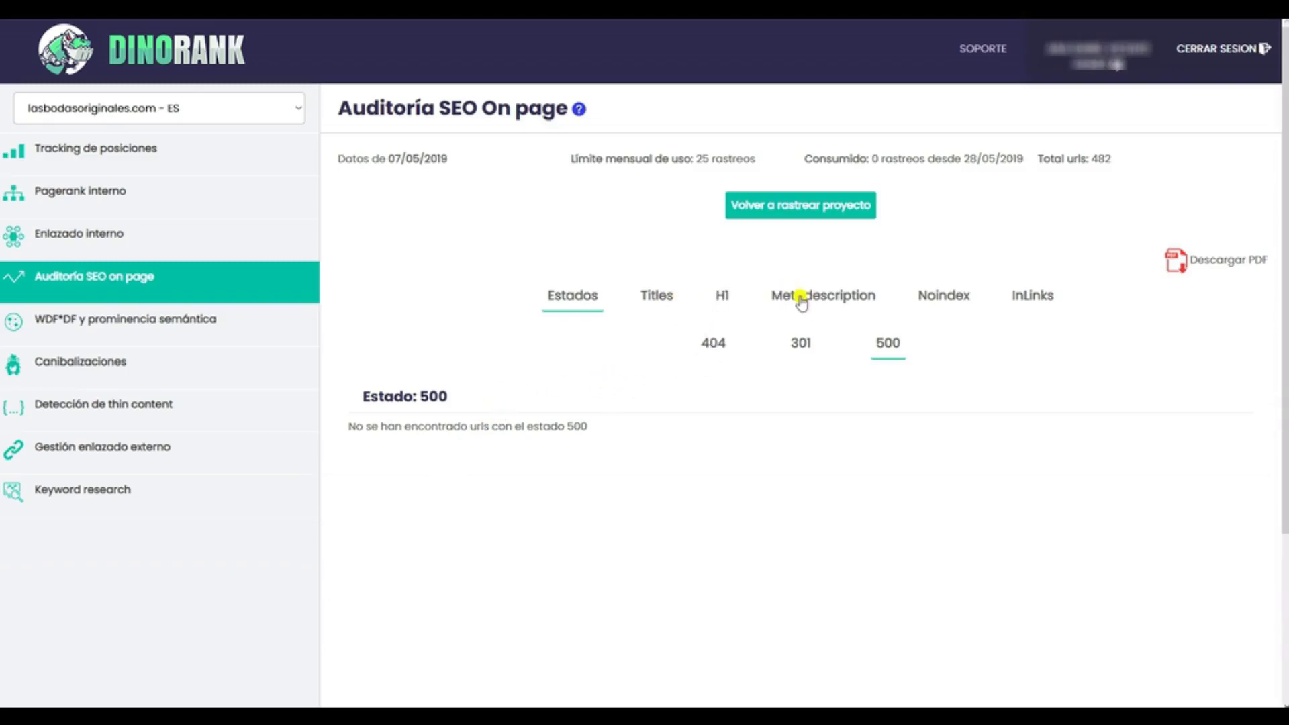
pyautogui.click(655, 302)
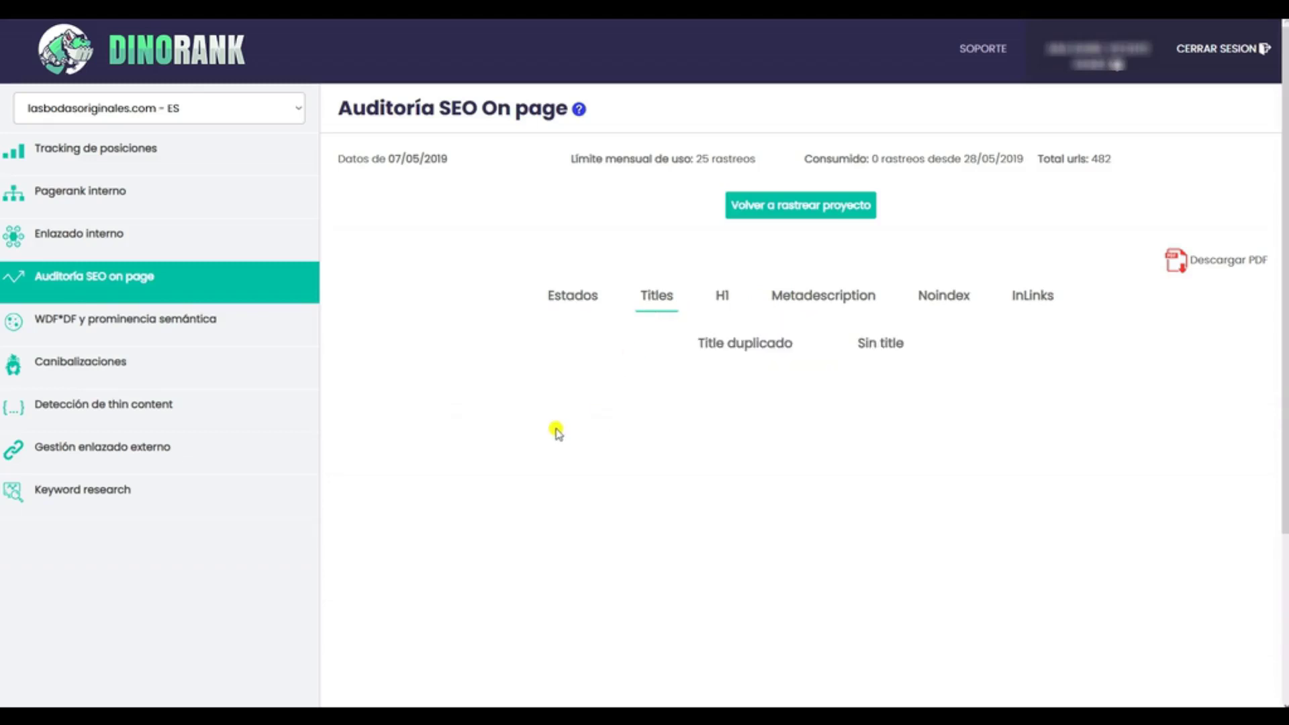
pyautogui.click(749, 347)
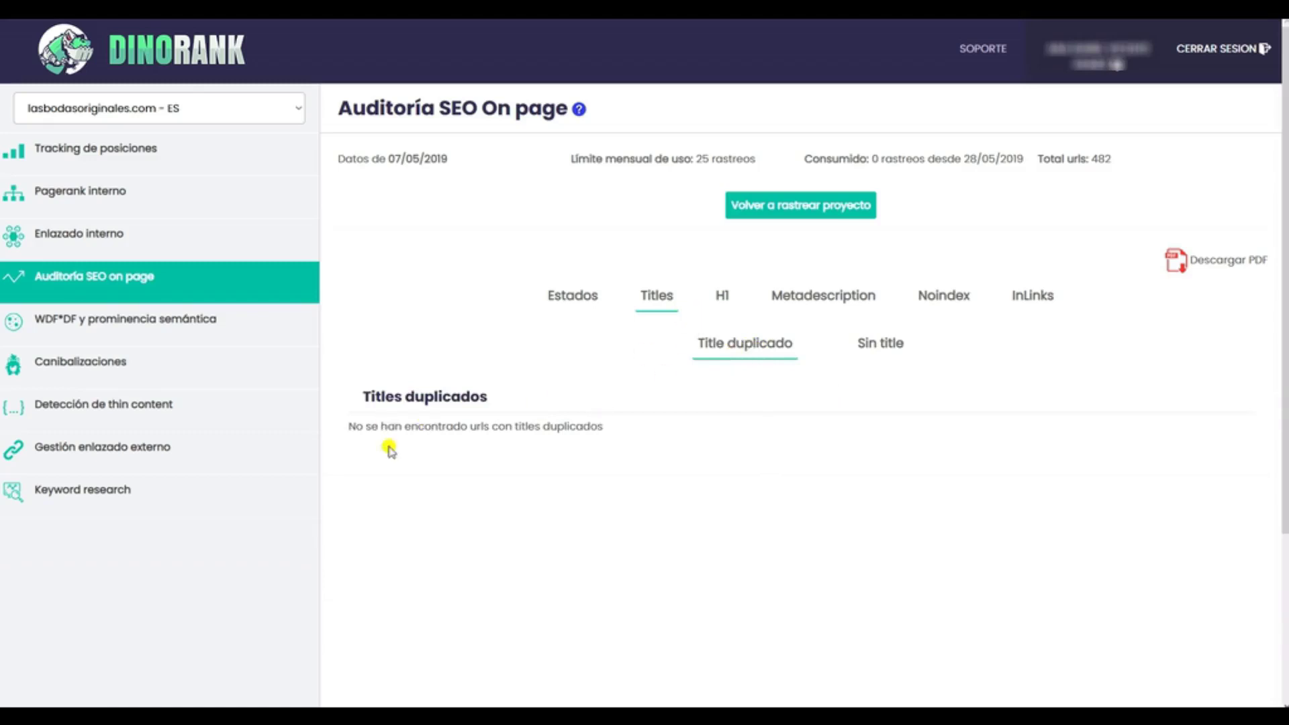
pyautogui.click(882, 345)
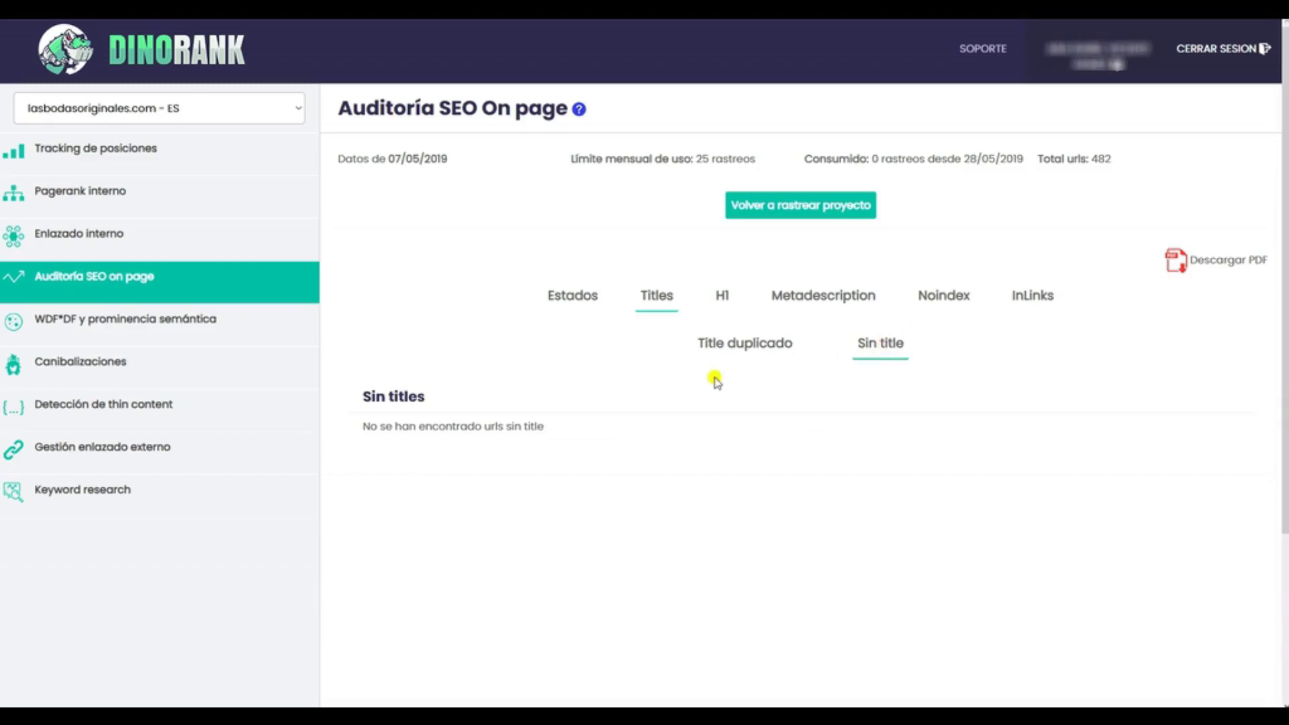
# Step: List the URLs with duplicate H1 headings and those without an H1 in the on-page audit
pyautogui.click(723, 296)
pyautogui.click(742, 356)
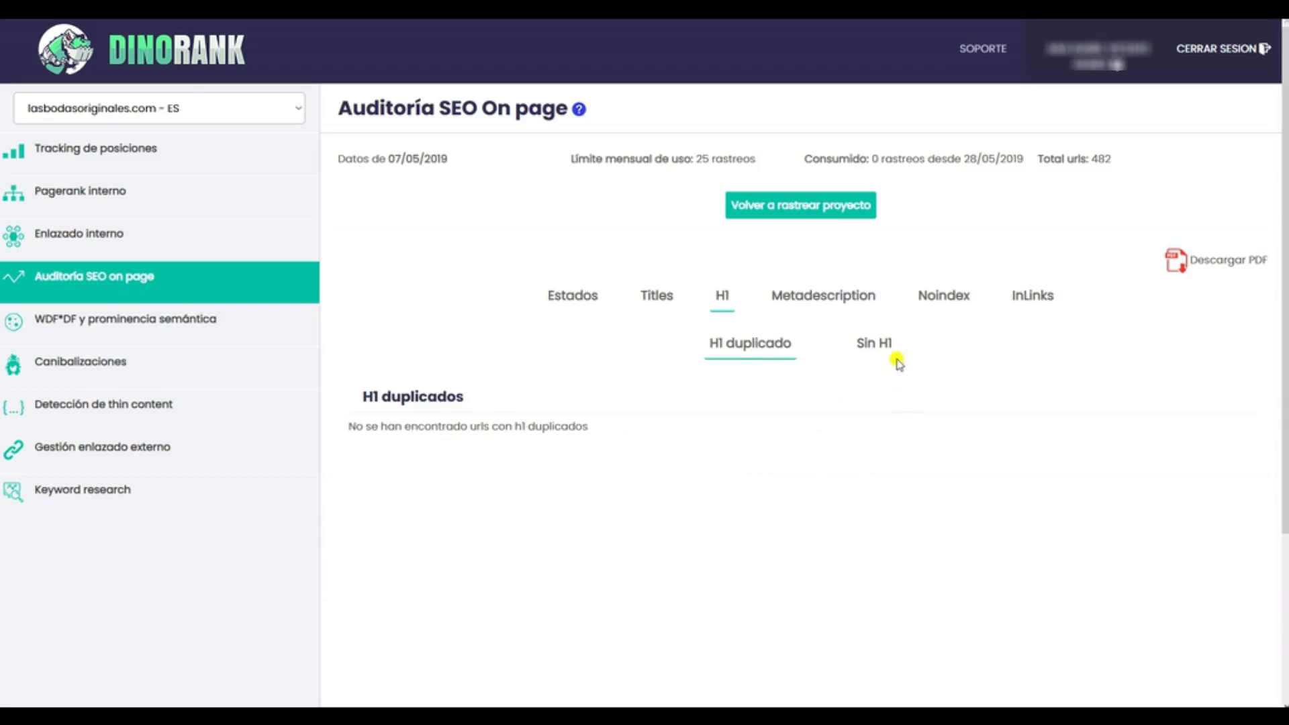
pyautogui.click(875, 349)
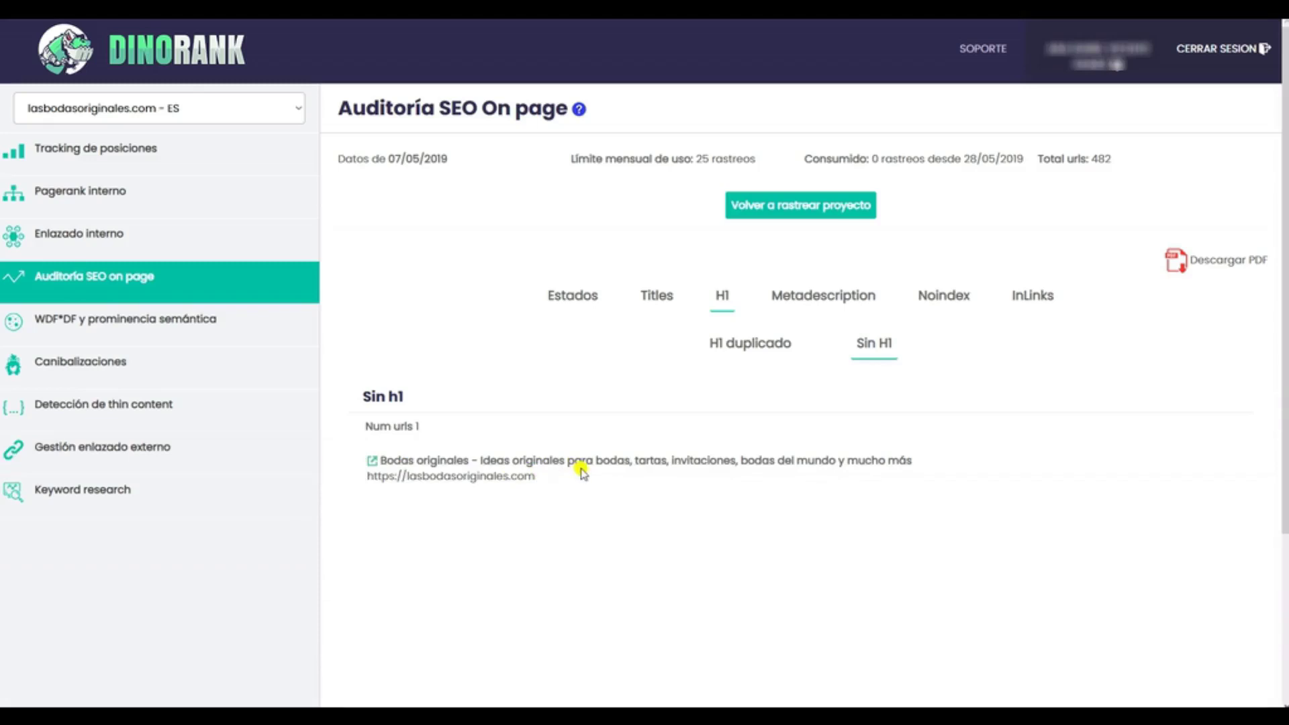
# Step: Check the audit for duplicate metadescriptions and review the list of URLs without a metadescription
pyautogui.click(837, 299)
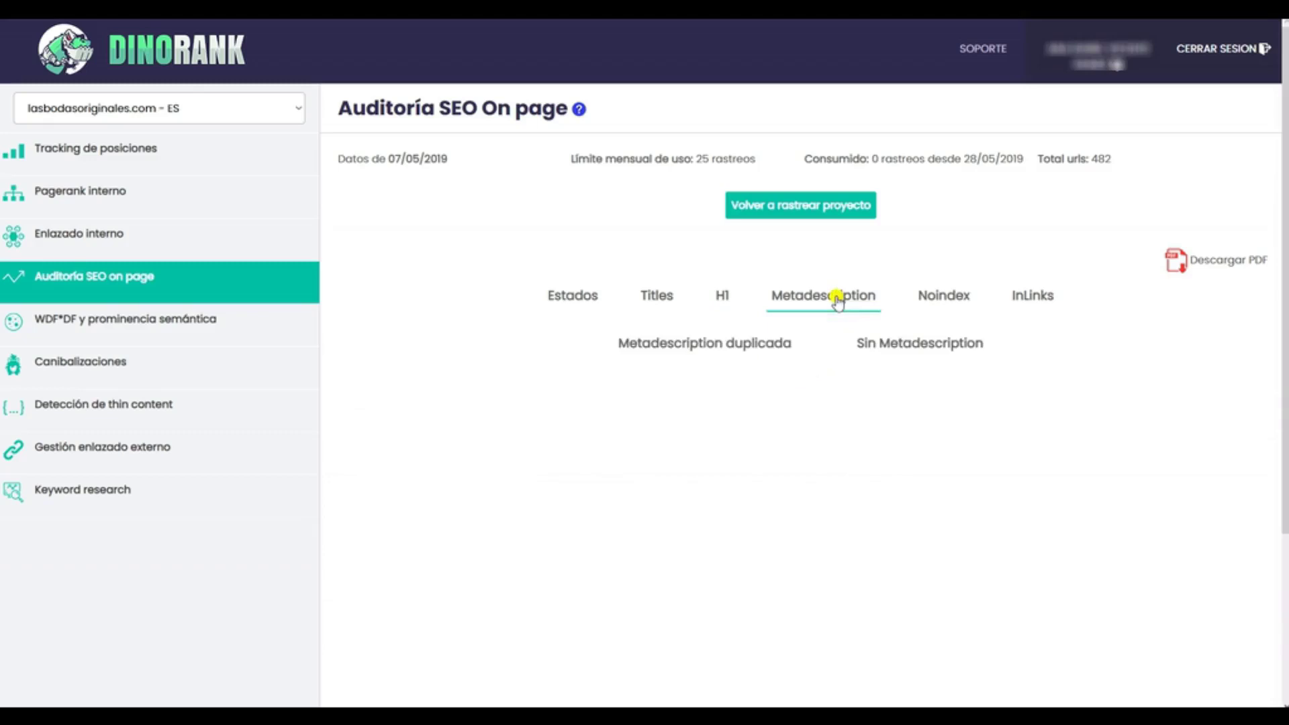
pyautogui.click(681, 341)
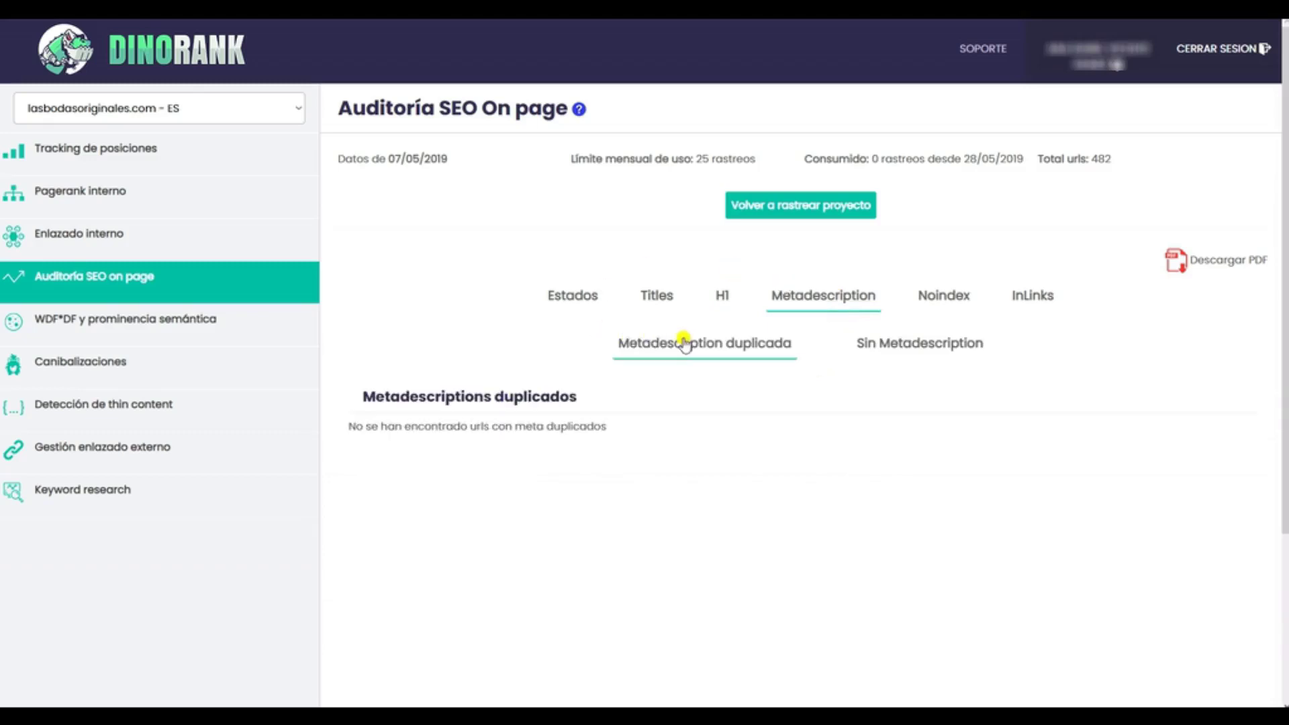
pyautogui.click(860, 349)
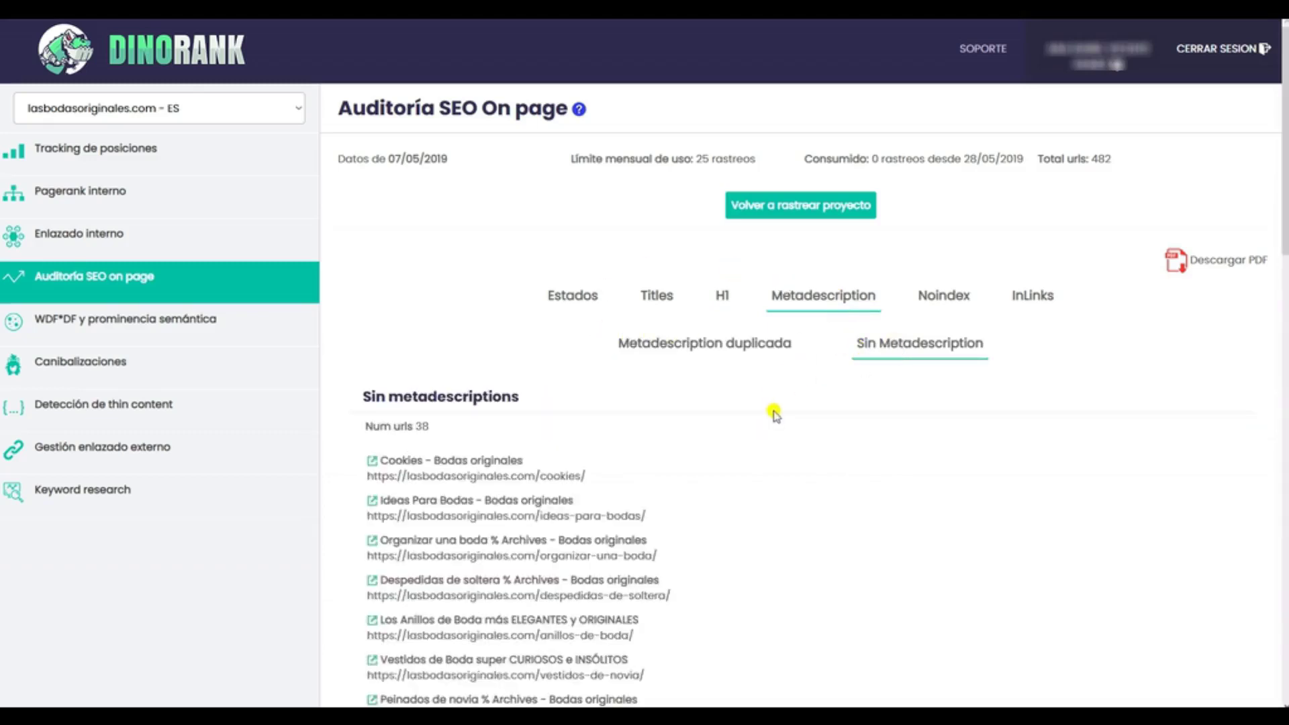
pyautogui.scroll(-3, 775, 414)
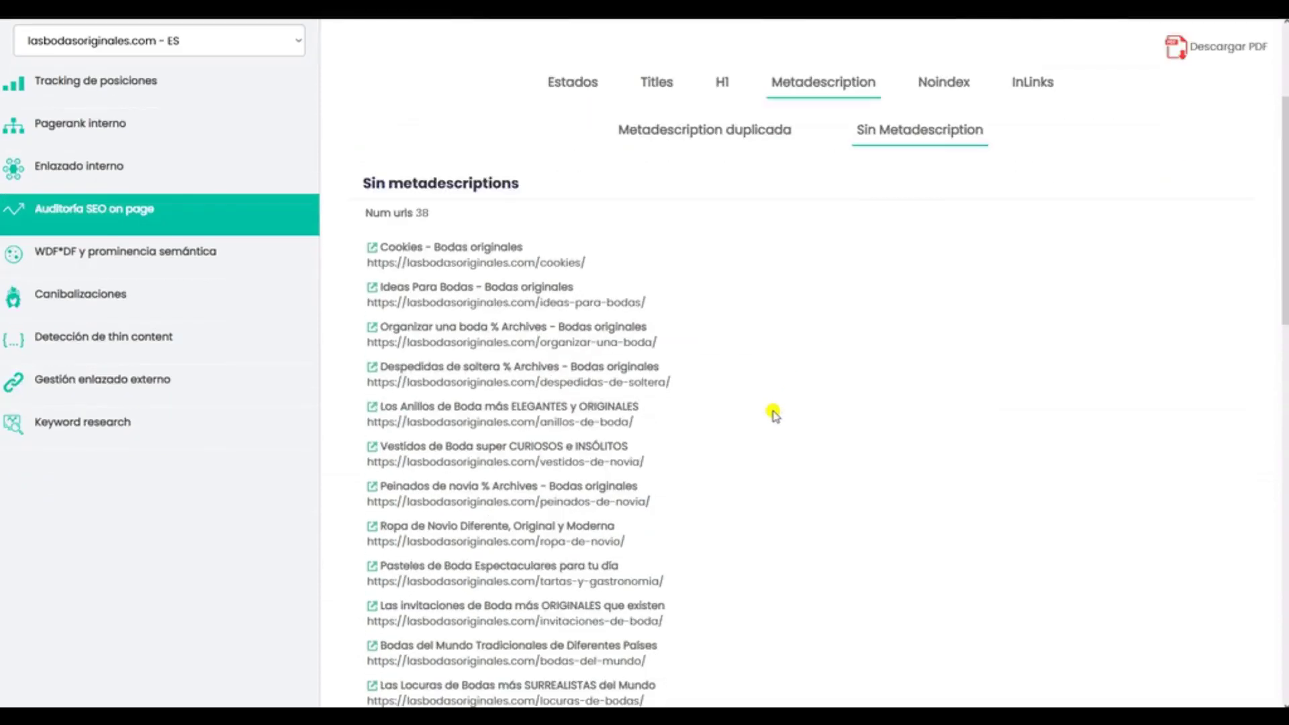
pyautogui.scroll(-2, 773, 413)
pyautogui.scroll(-7, 773, 415)
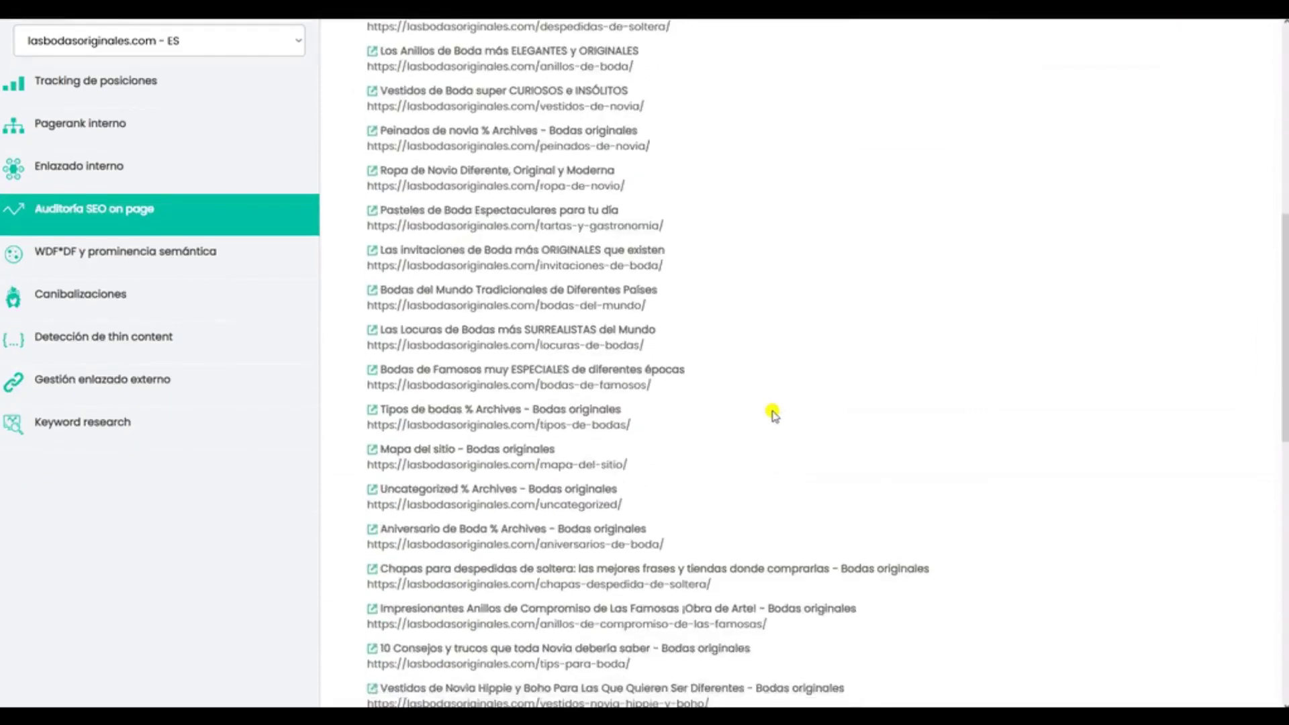
pyautogui.scroll(4, 772, 414)
pyautogui.scroll(10, 772, 414)
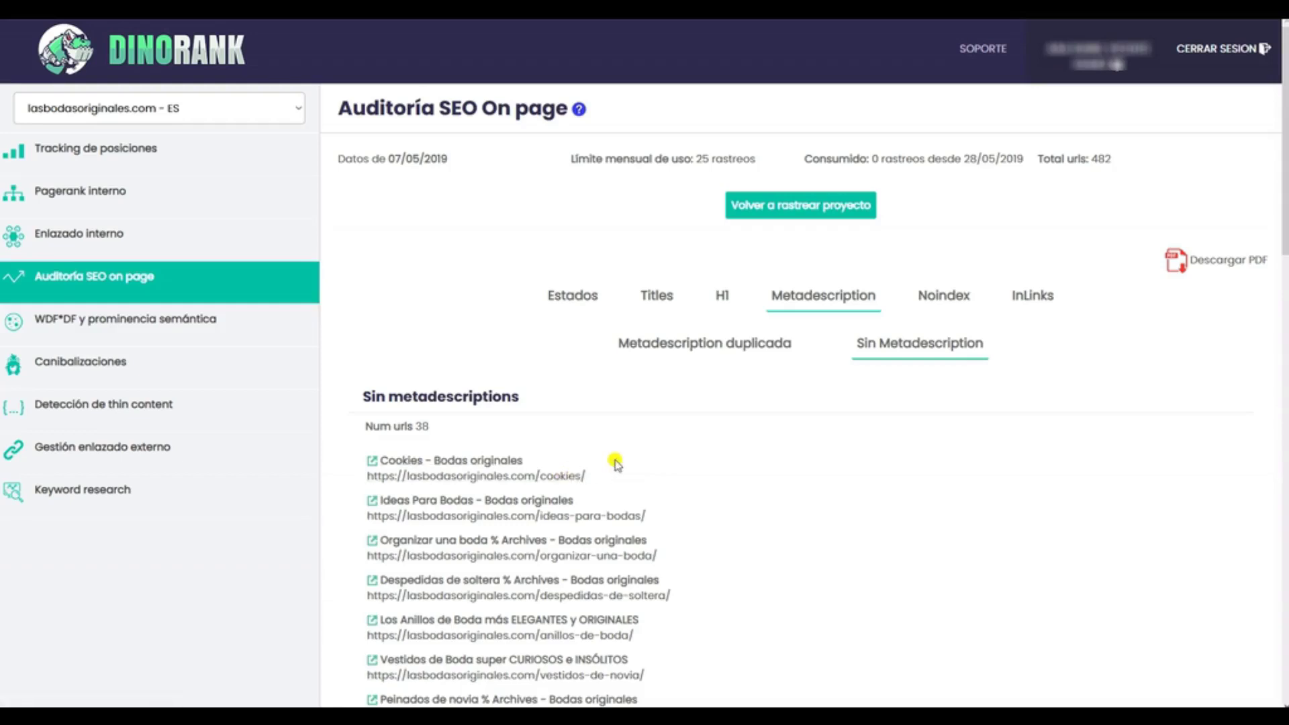
# Step: Review the audit's Noindex pages and the InLinks list of crawled URLs
pyautogui.click(940, 298)
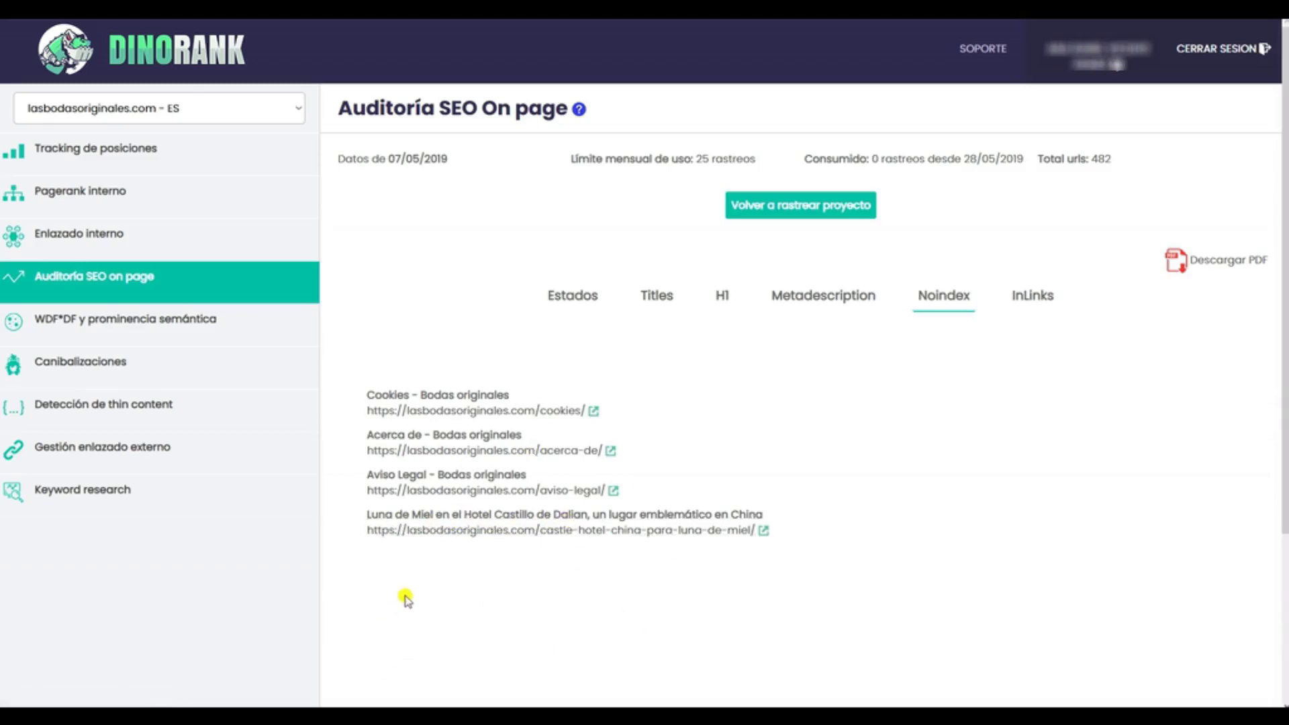
pyautogui.click(1030, 297)
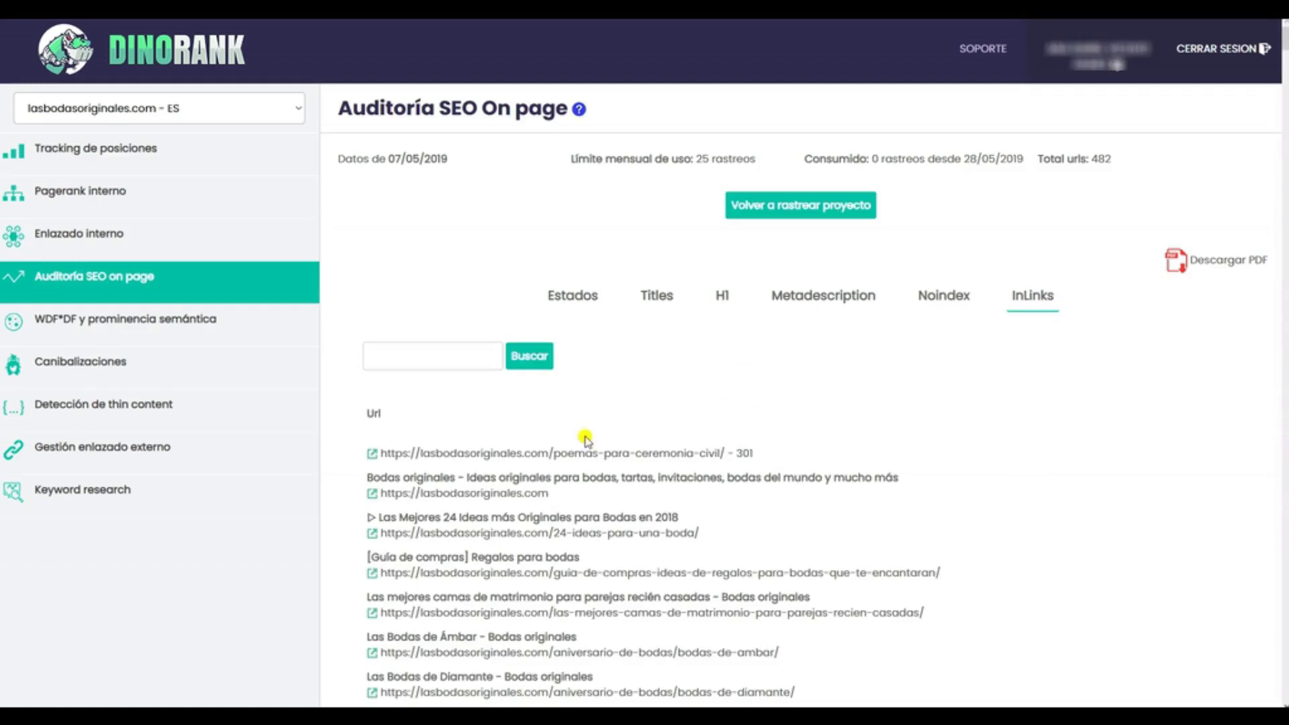
pyautogui.scroll(-14, 590, 437)
pyautogui.scroll(-15, 597, 435)
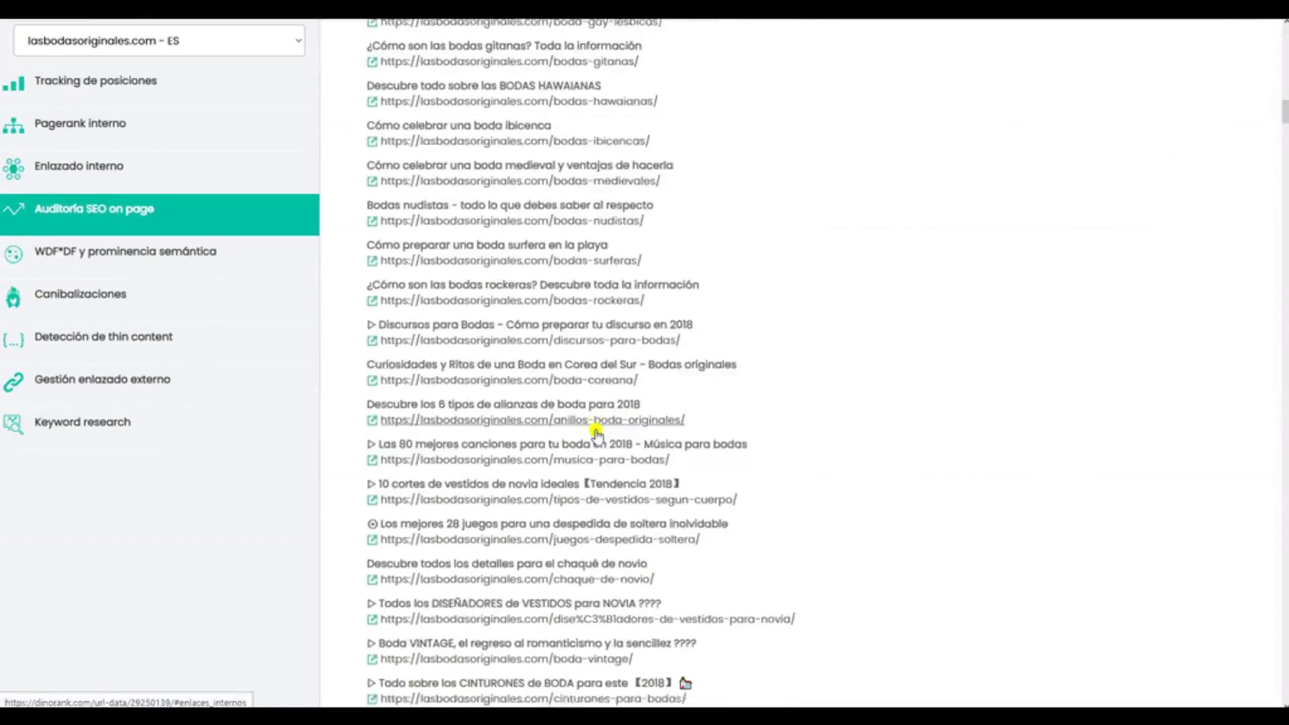
pyautogui.scroll(6, 598, 435)
pyautogui.scroll(20, 597, 435)
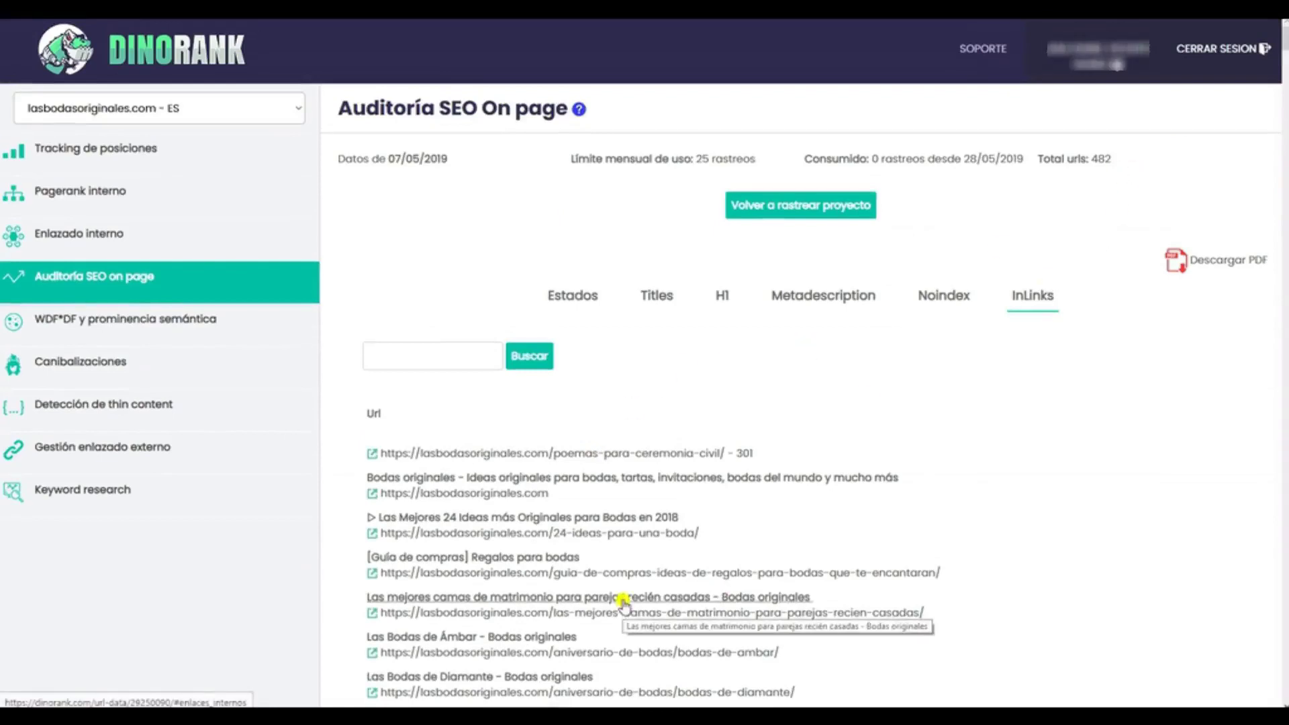
# Step: Open the link details of "Las mejores camas de matrimonio para parejas recién casadas" and examine its link graph, incoming links and outgoing links
pyautogui.scroll(-1, 490, 582)
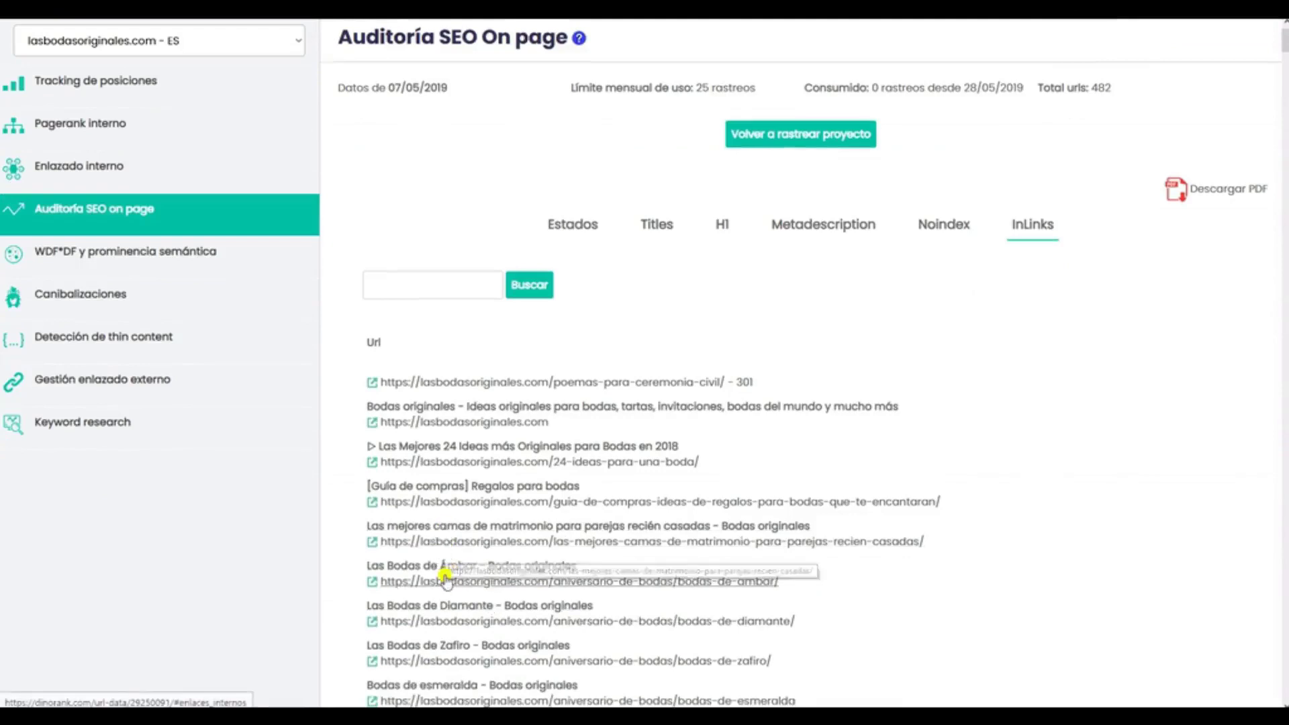
pyautogui.click(414, 530)
pyautogui.scroll(-10, 417, 530)
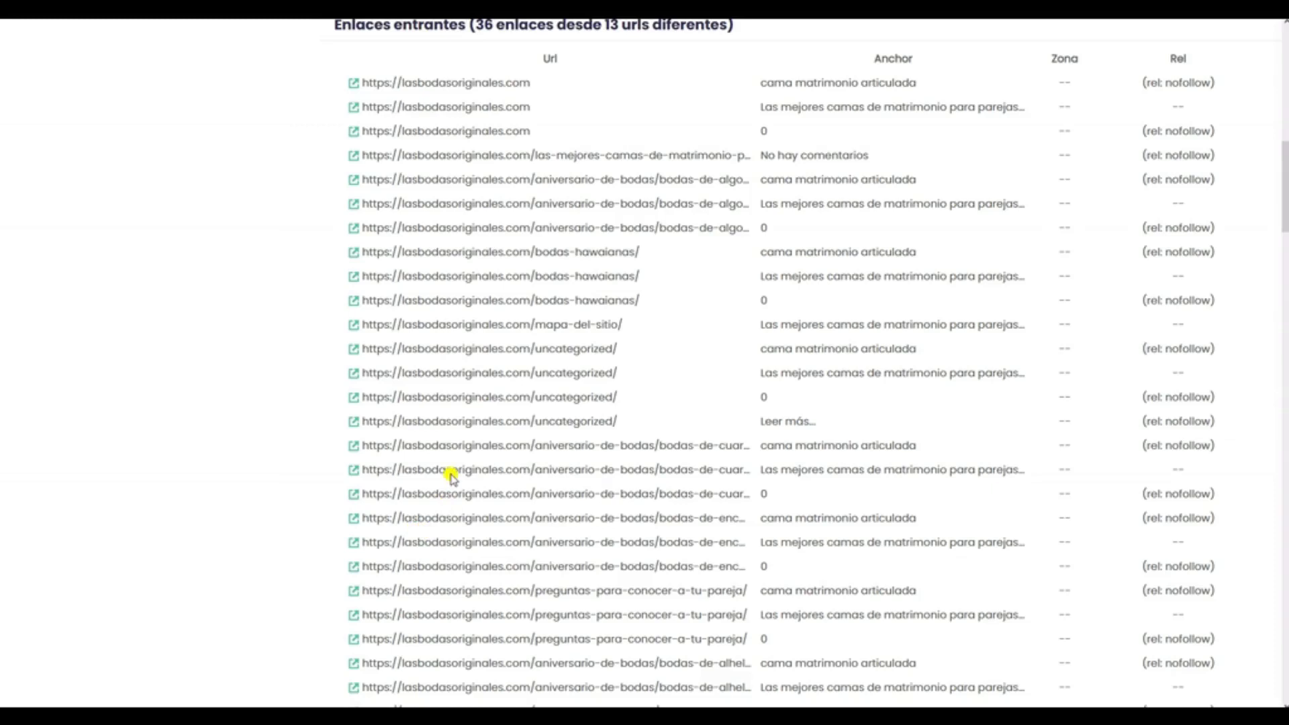
pyautogui.scroll(8, 451, 477)
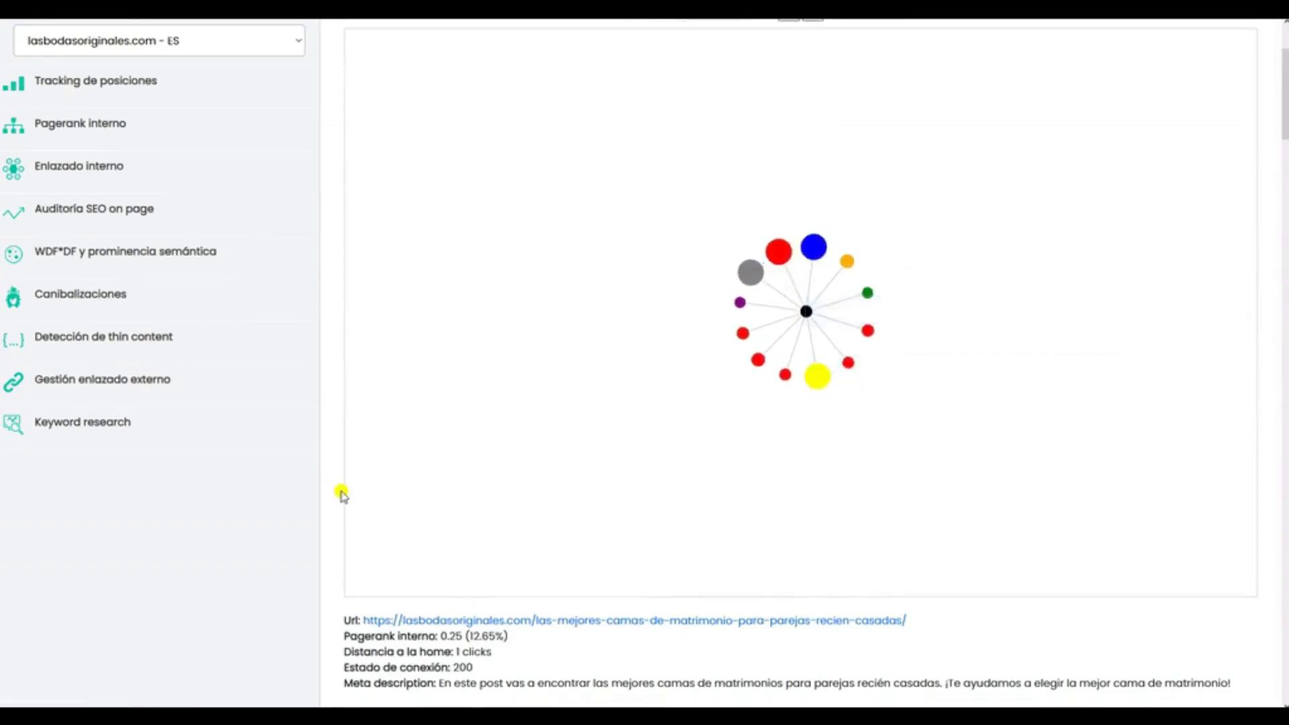
pyautogui.scroll(-3, 341, 494)
pyautogui.scroll(-3, 341, 493)
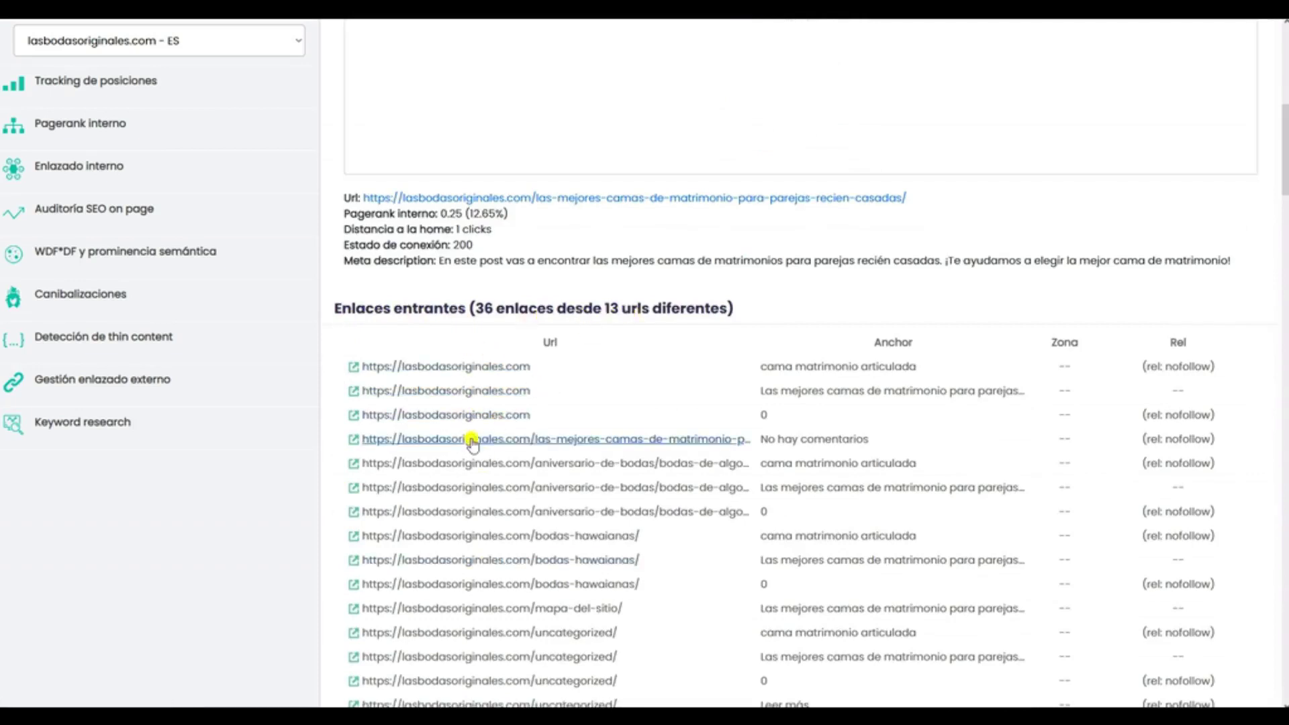
pyautogui.scroll(-5, 470, 440)
pyautogui.scroll(-7, 470, 442)
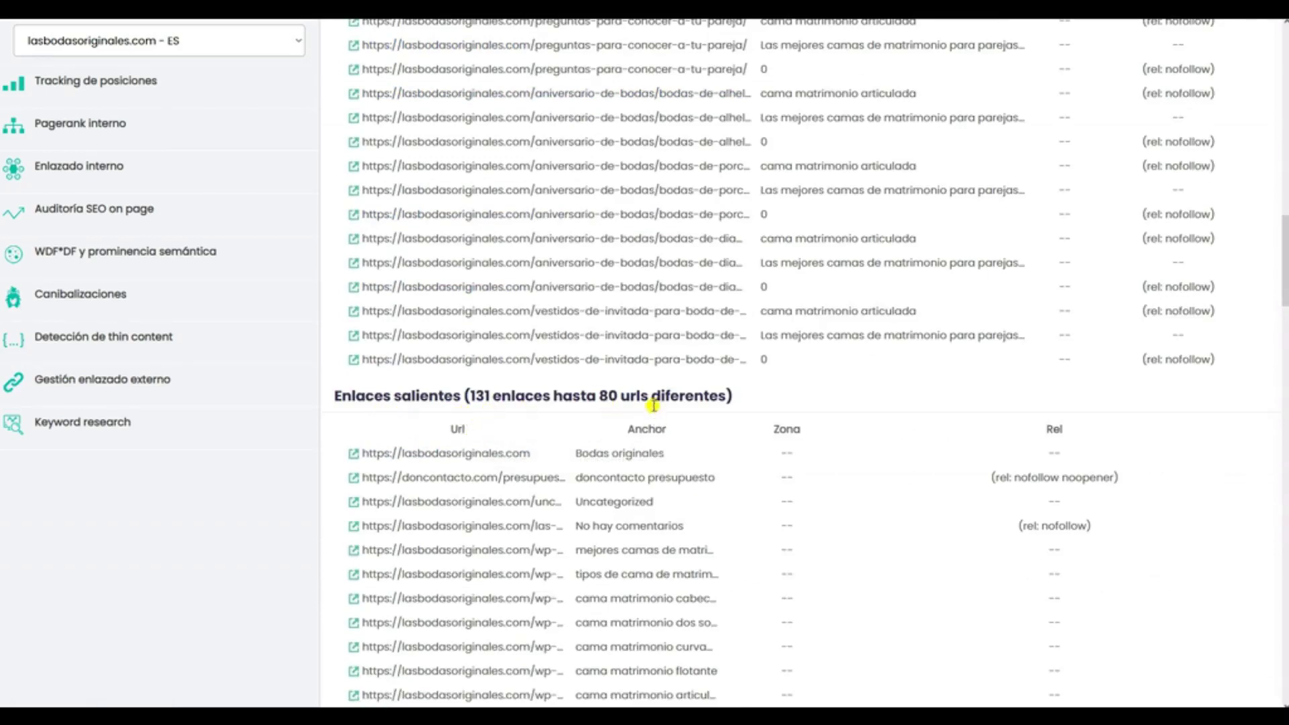
pyautogui.scroll(15, 649, 412)
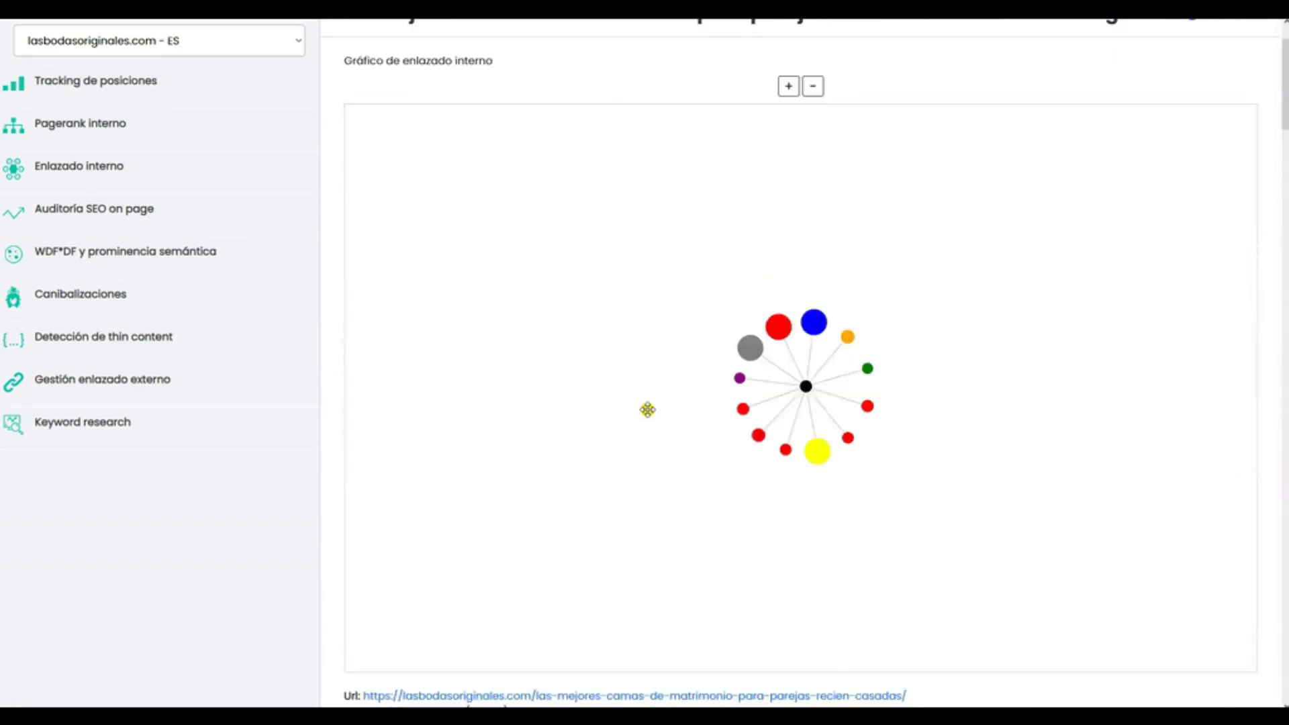
pyautogui.scroll(3, 466, 343)
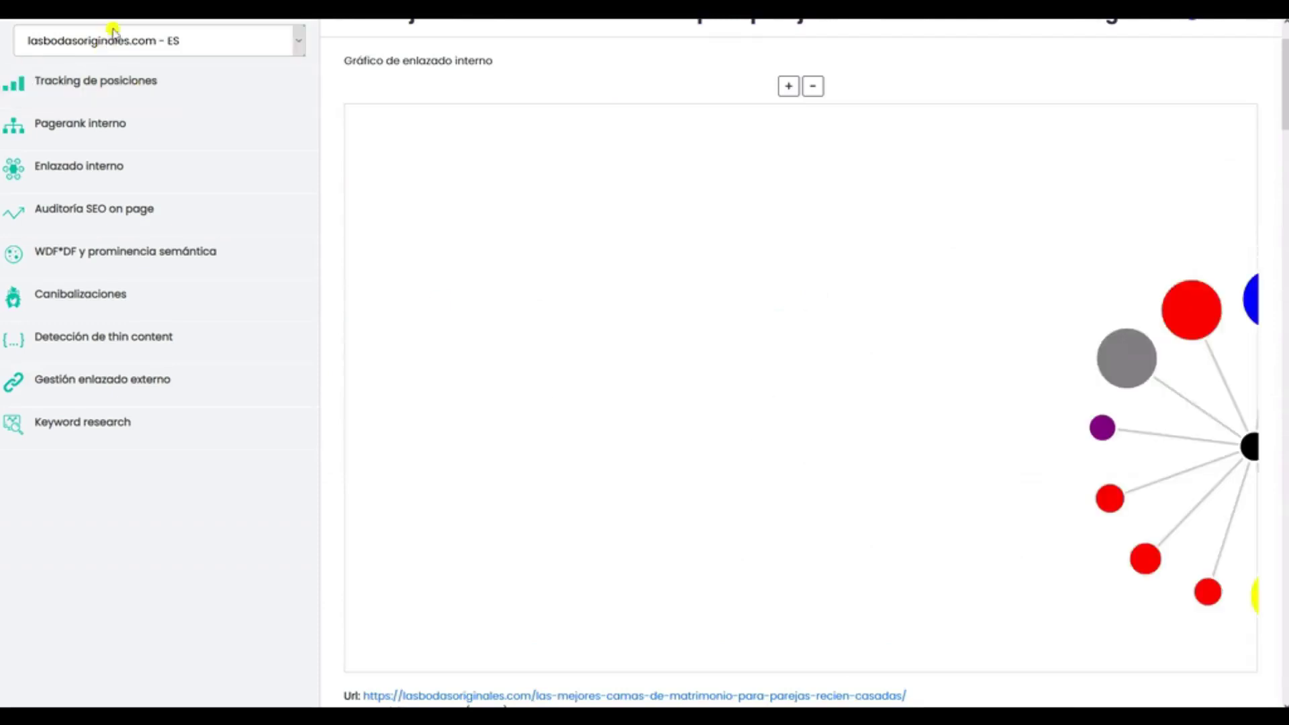
pyautogui.scroll(2, 561, 87)
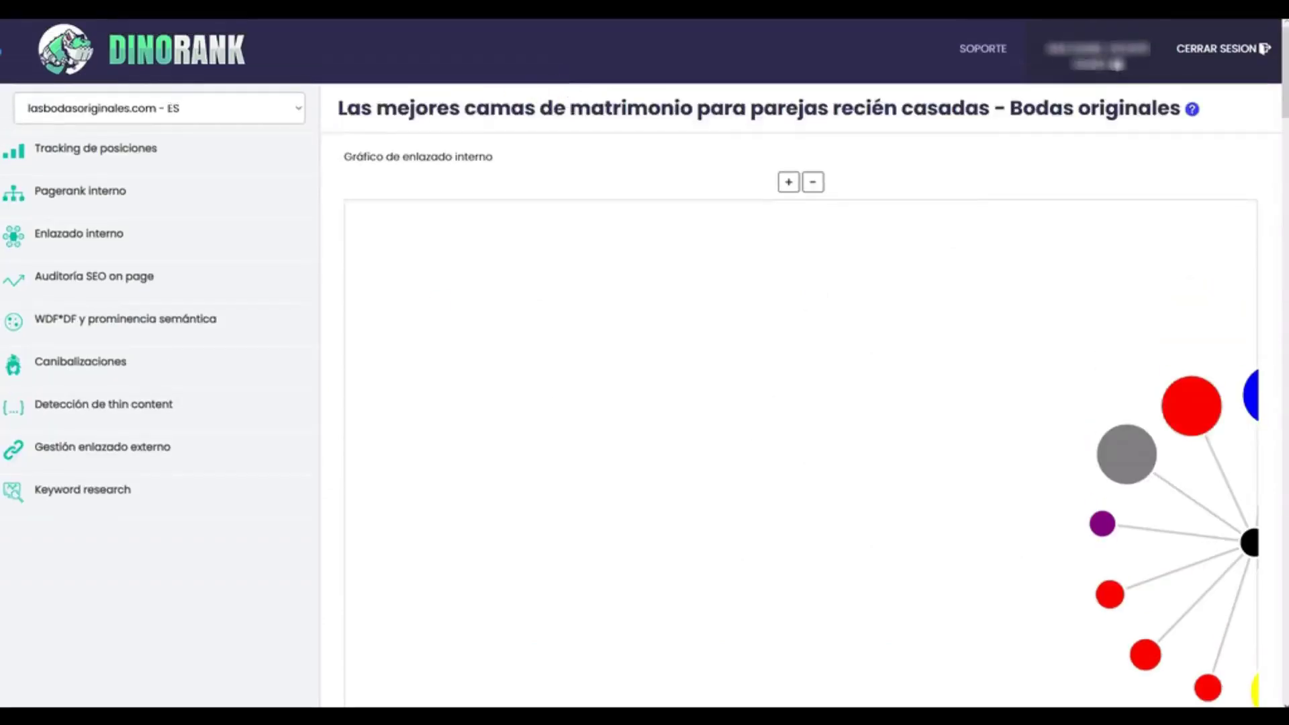
# Step: Return to the on-page SEO audit of lasbodasoriginales.com and download its report as a PDF
pyautogui.click(91, 284)
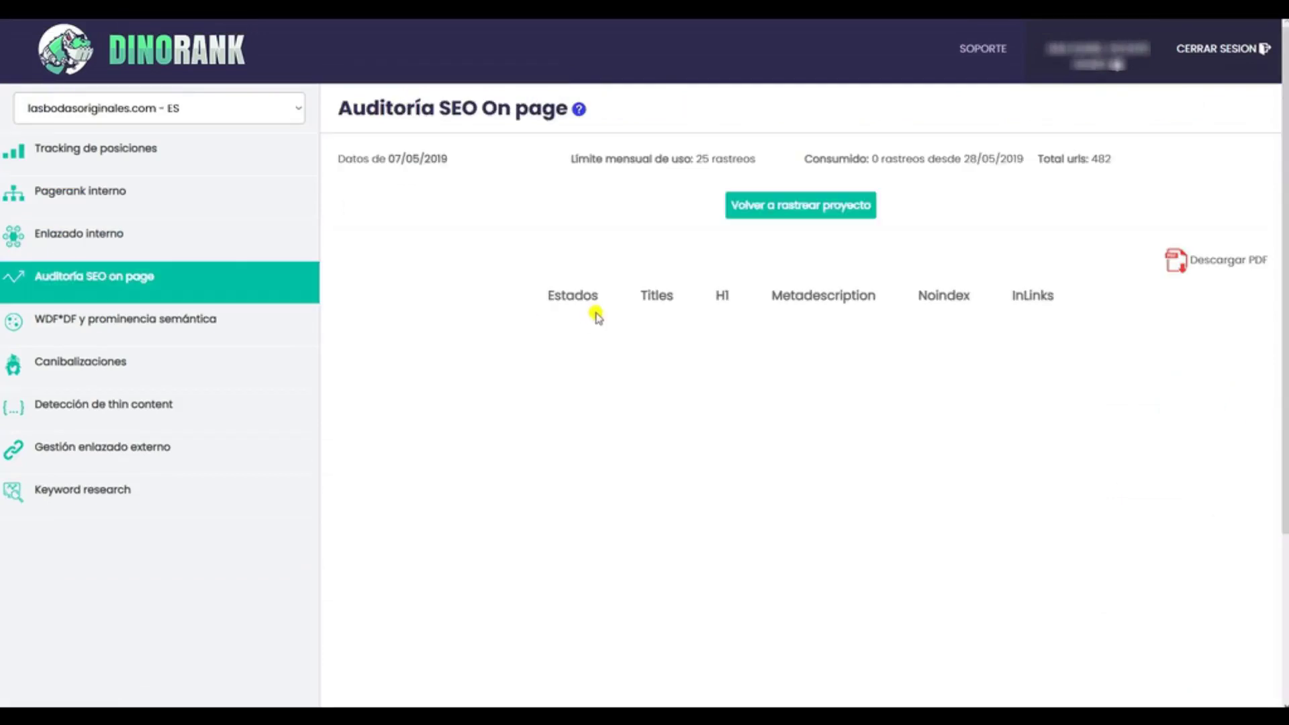
pyautogui.click(1209, 262)
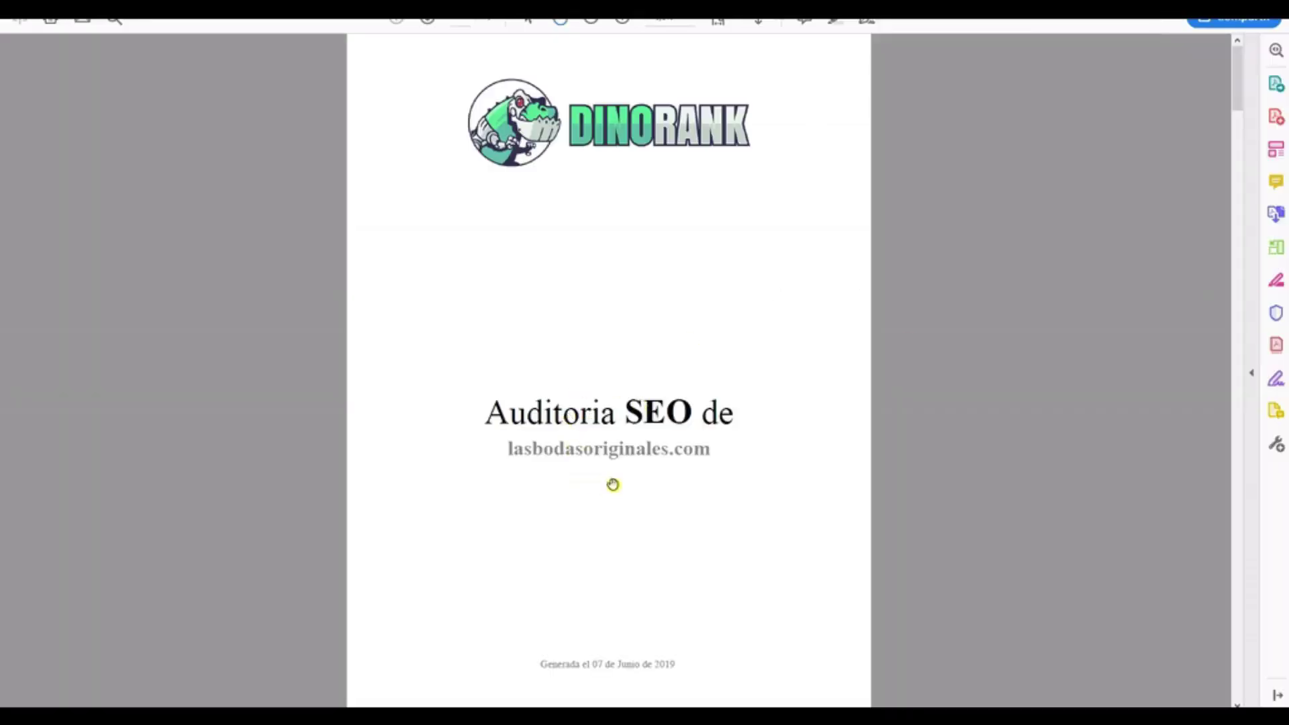
# Step: Read the PDF audit report of lasbodasoriginales.com from its cover through the Estados section with the 404, 301 and 500 URLs
pyautogui.scroll(-1, 696, 477)
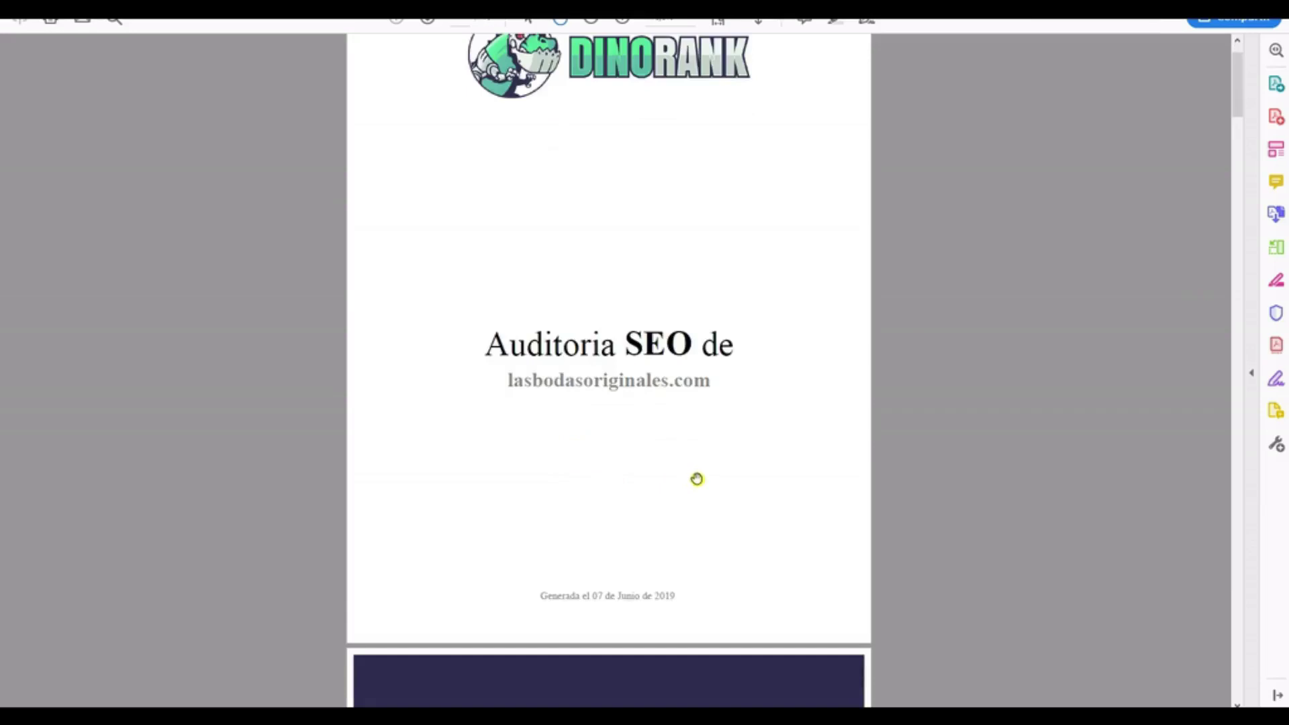
pyautogui.scroll(-8, 696, 478)
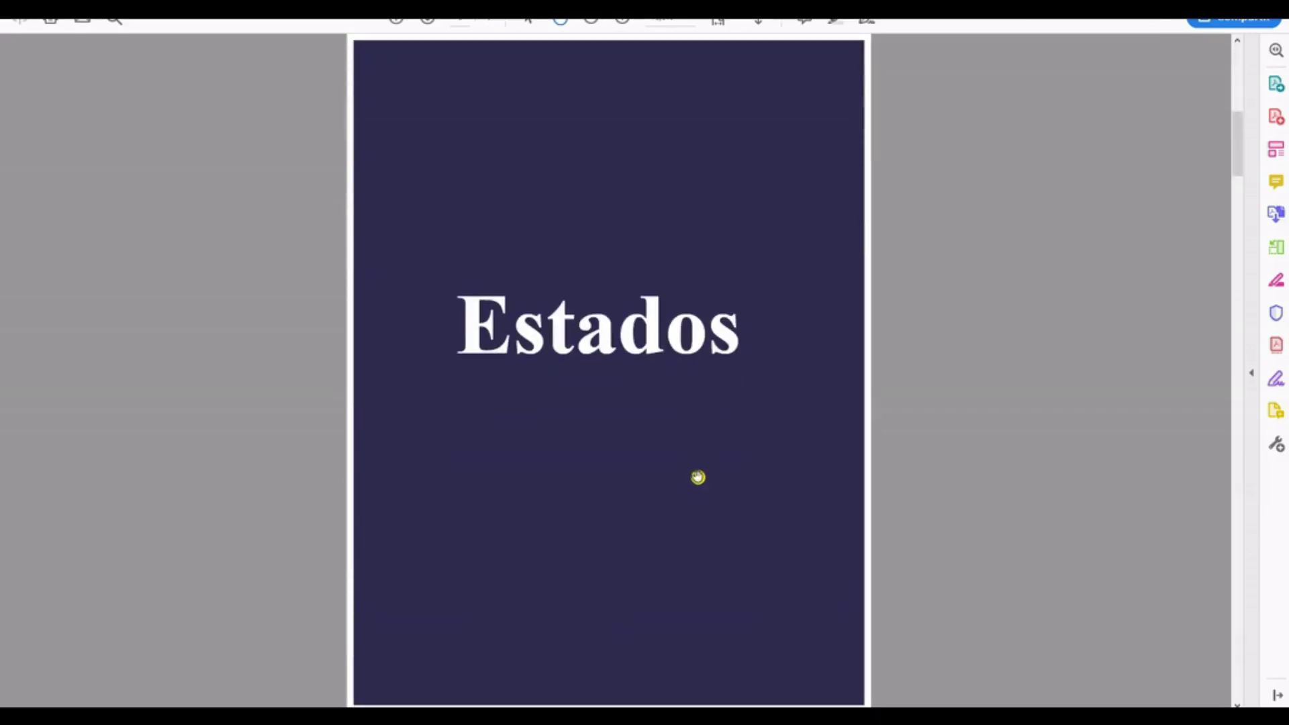
pyautogui.scroll(-9, 698, 477)
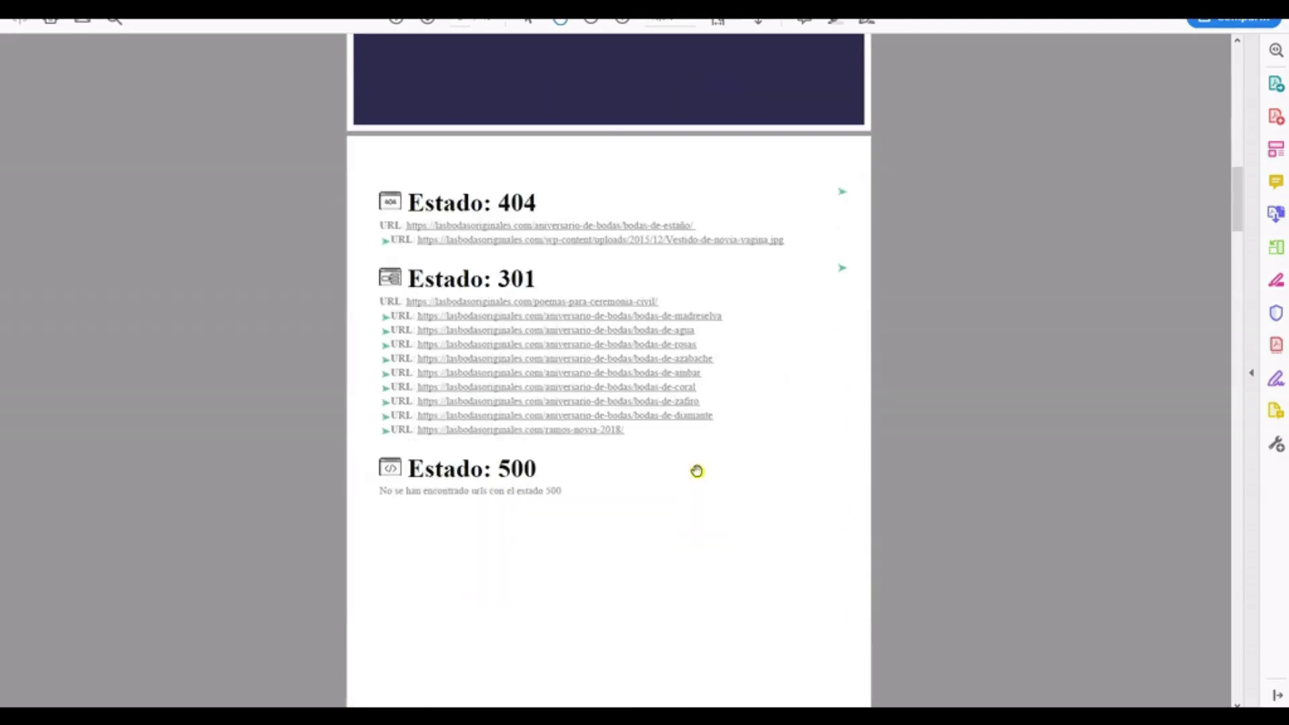
pyautogui.scroll(-8, 674, 421)
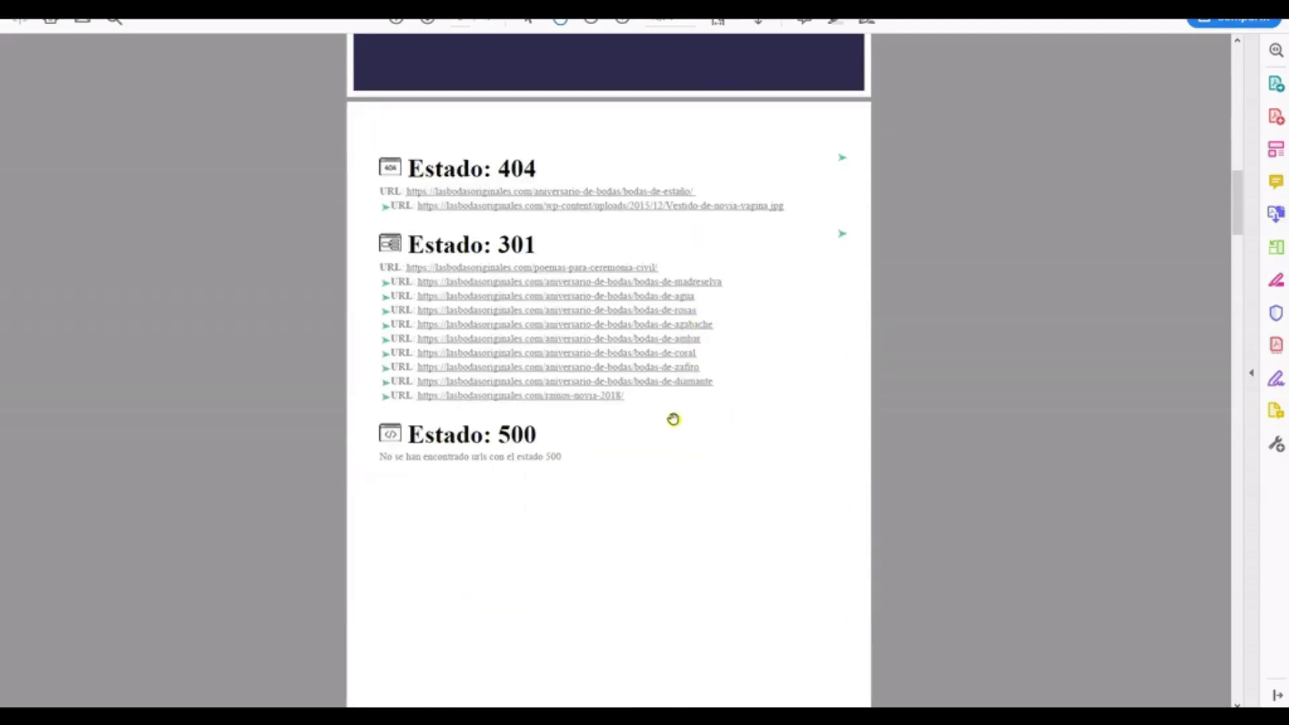
# Step: Review the report's duplicate titles, H1s and metadescriptions, its lists of pages missing those tags, and the Noindex section
pyautogui.scroll(-10, 651, 442)
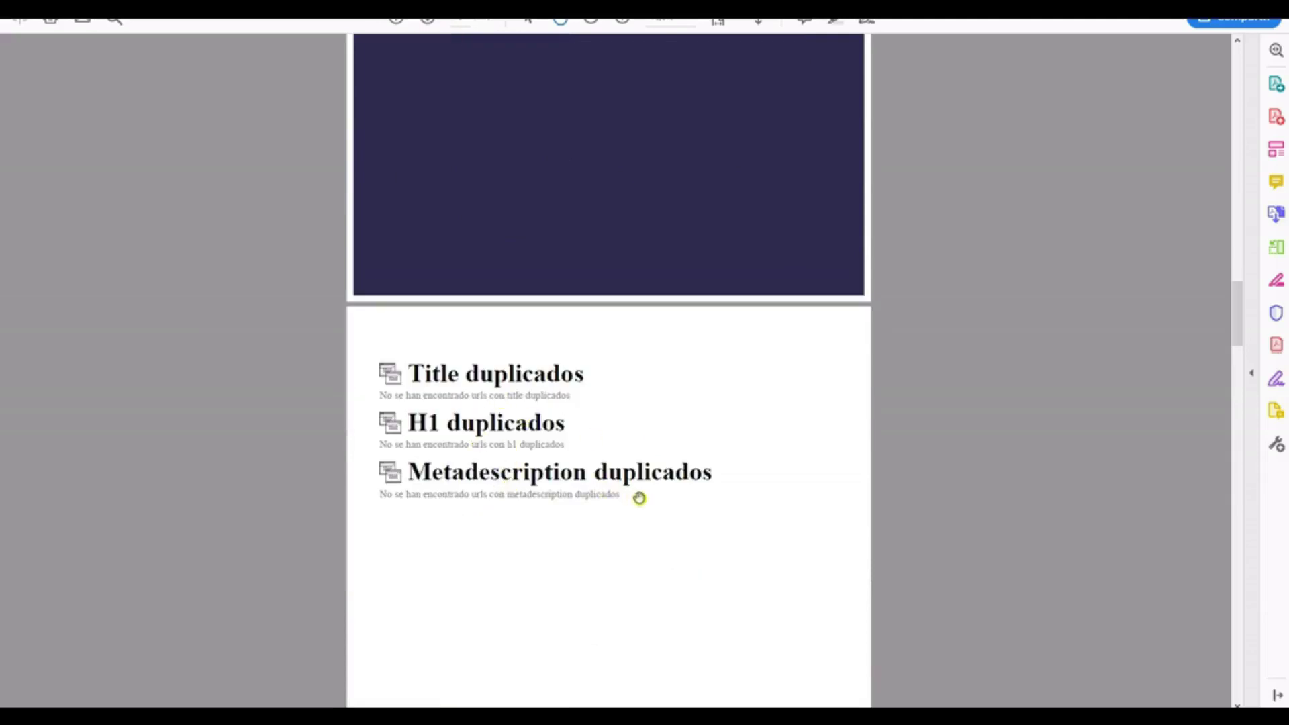
pyautogui.scroll(-10, 645, 495)
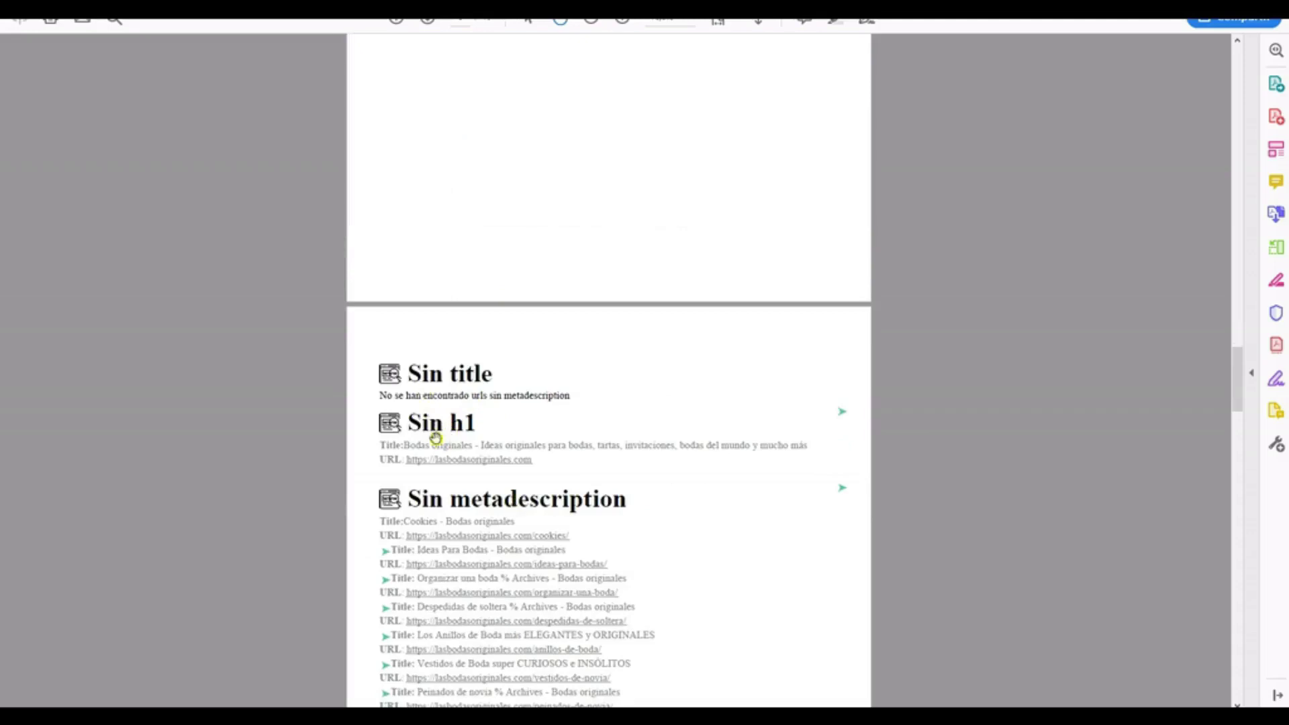
pyautogui.scroll(-6, 696, 506)
pyautogui.scroll(-20, 698, 499)
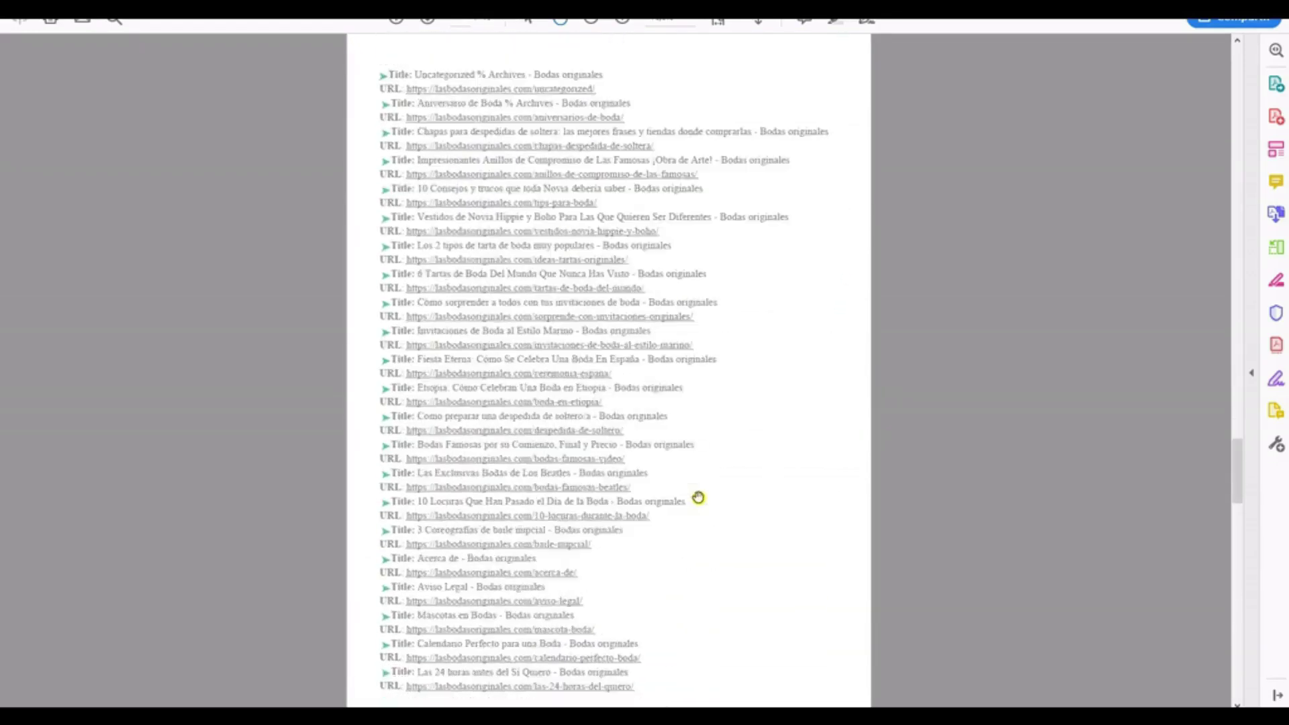
pyautogui.scroll(-20, 698, 496)
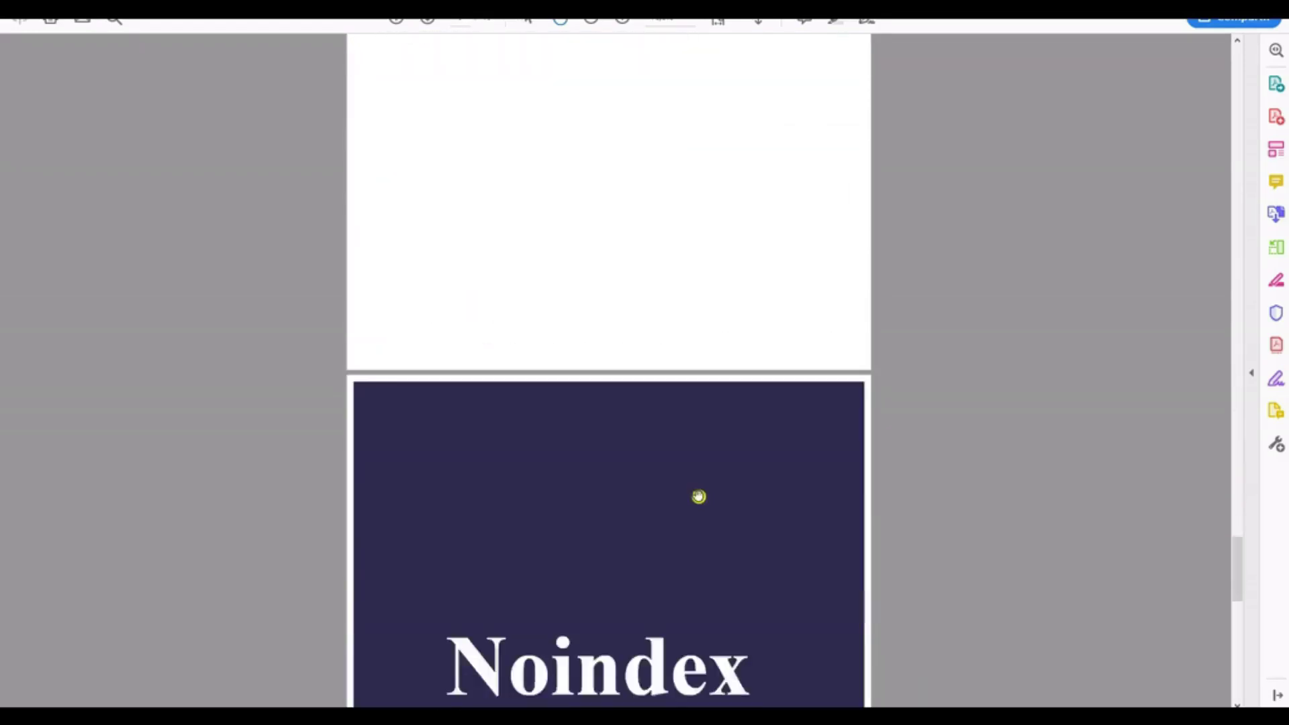
pyautogui.scroll(-3, 698, 495)
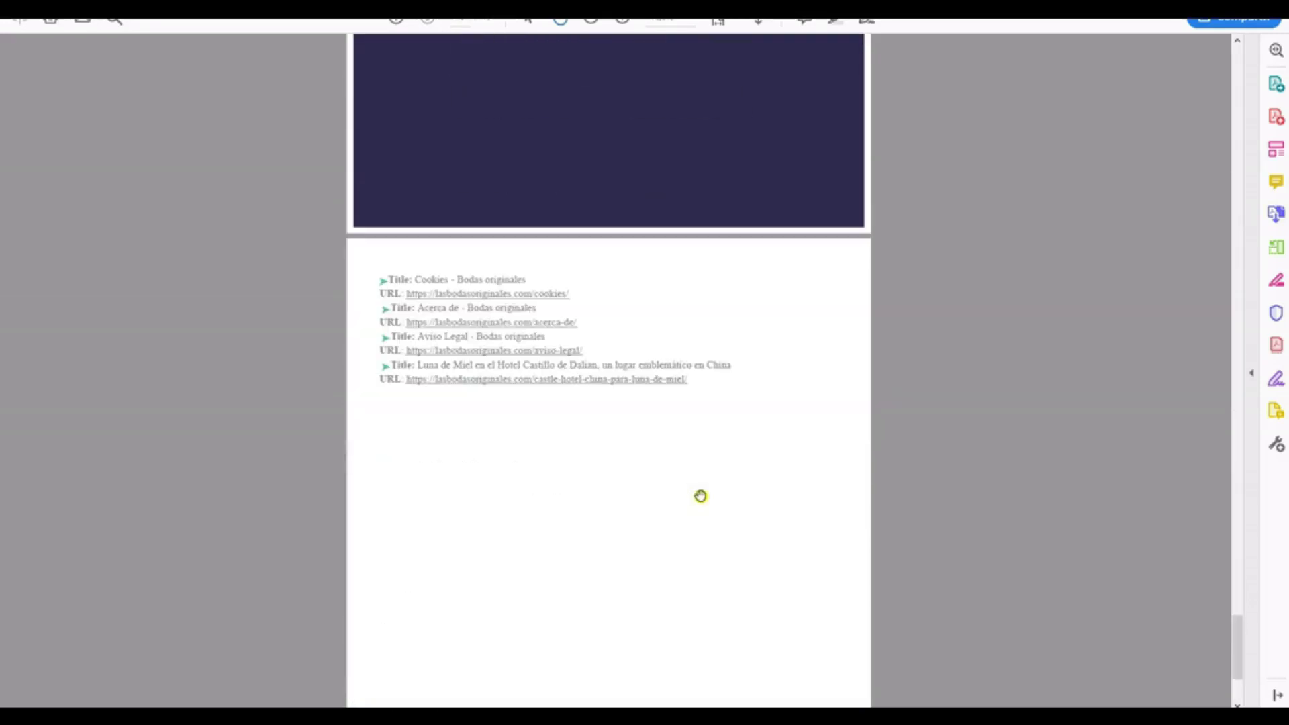
pyautogui.scroll(-3, 700, 497)
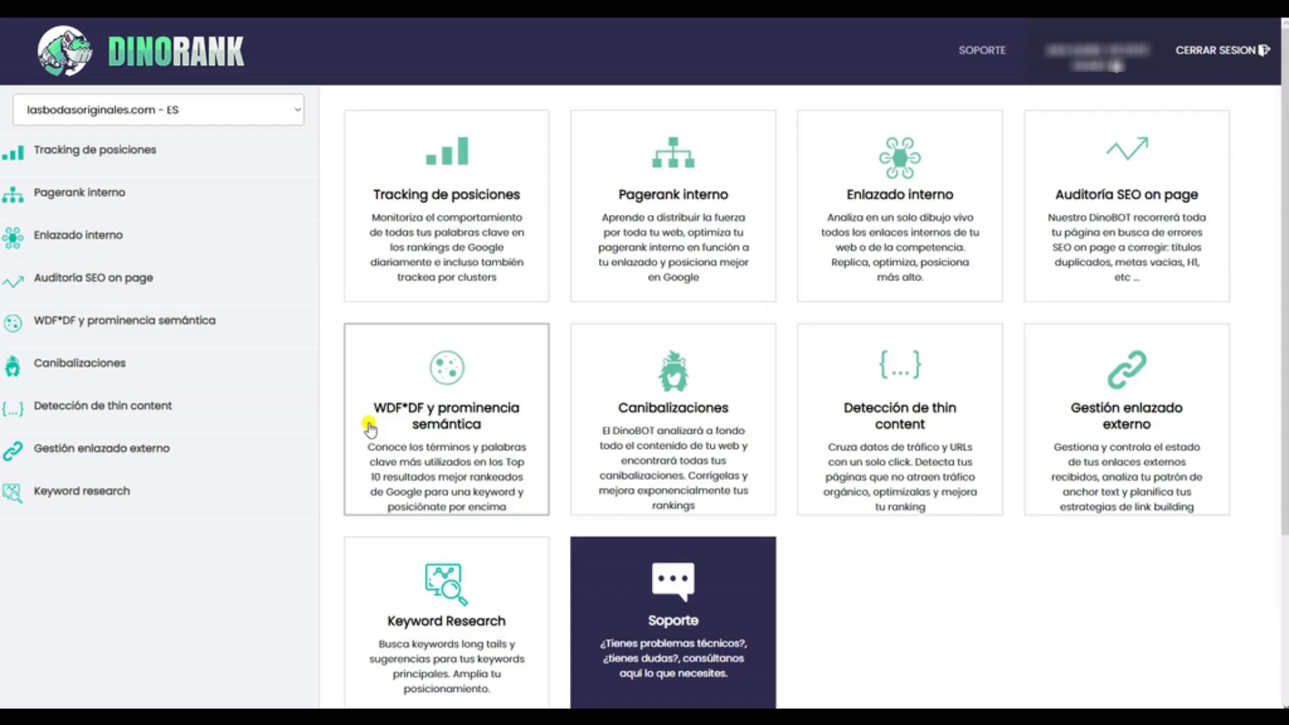
# Step: Open WDF*DF y prominencia semántica and analyse the keyword "bodas medievales" without a URL to compare
pyautogui.click(427, 419)
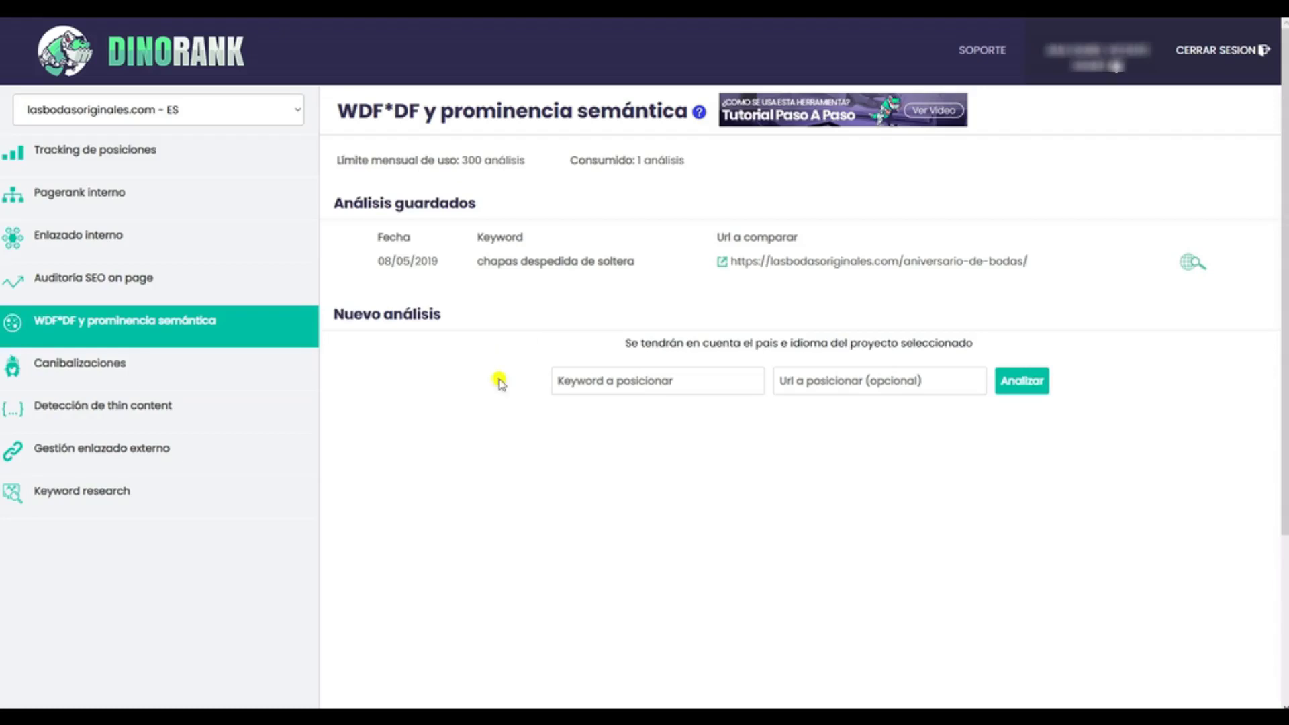
pyautogui.click(677, 384)
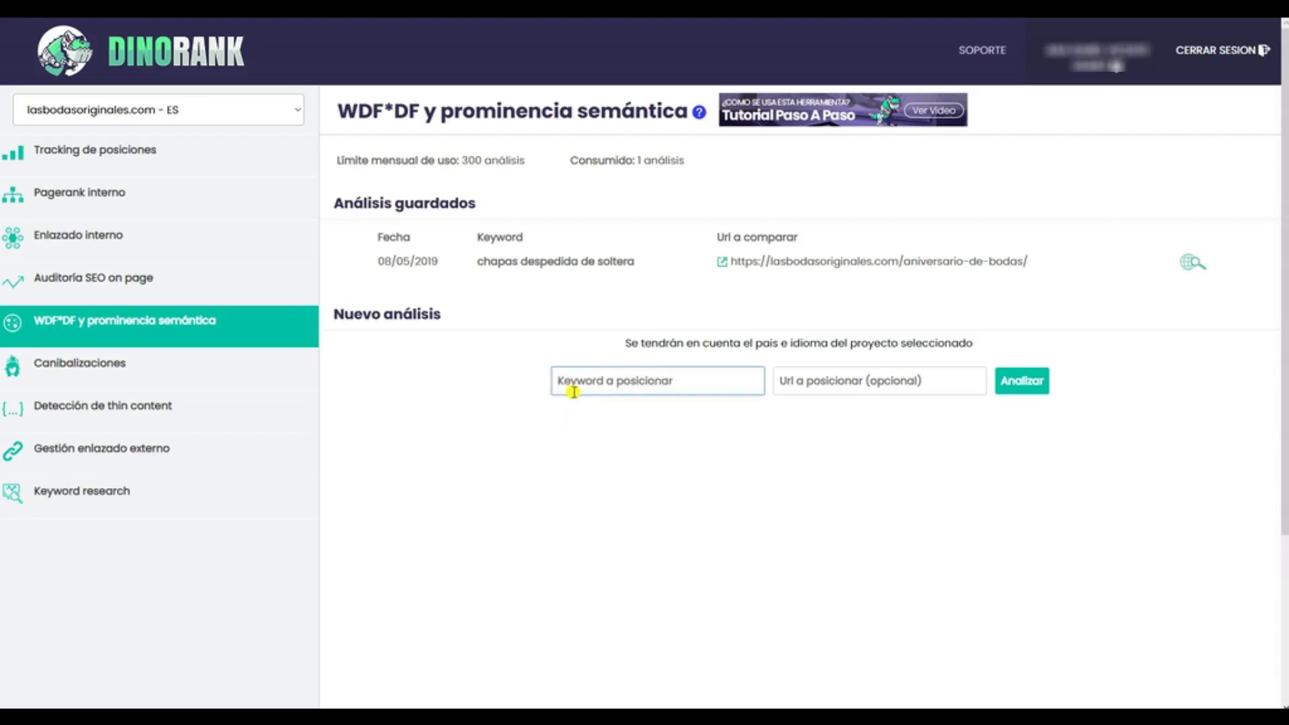
pyautogui.click(782, 384)
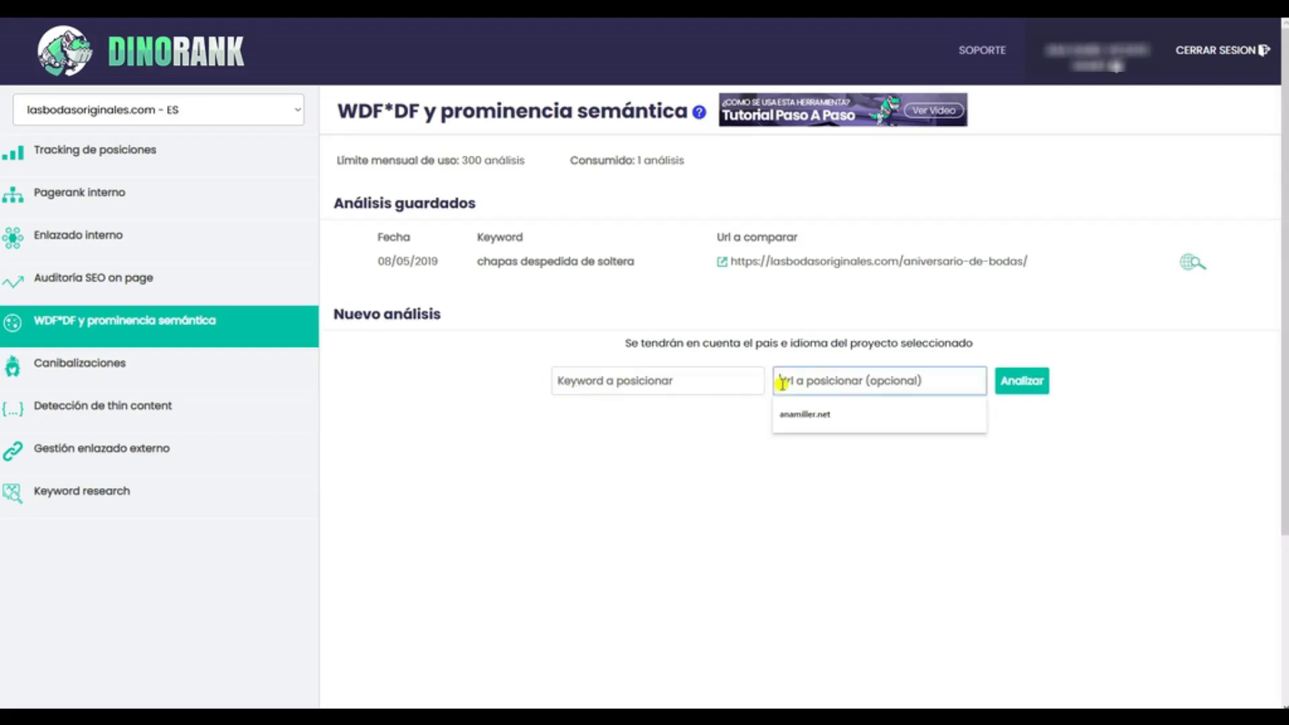
pyautogui.click(943, 460)
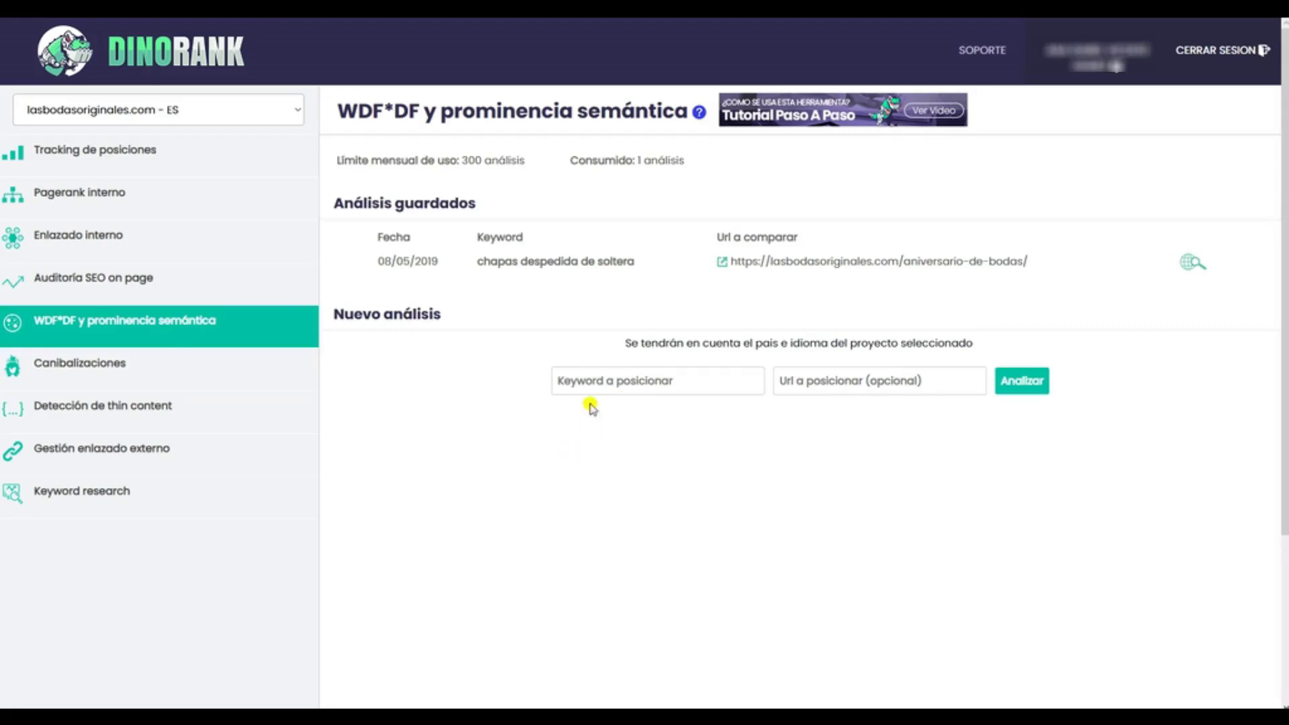
pyautogui.click(589, 380)
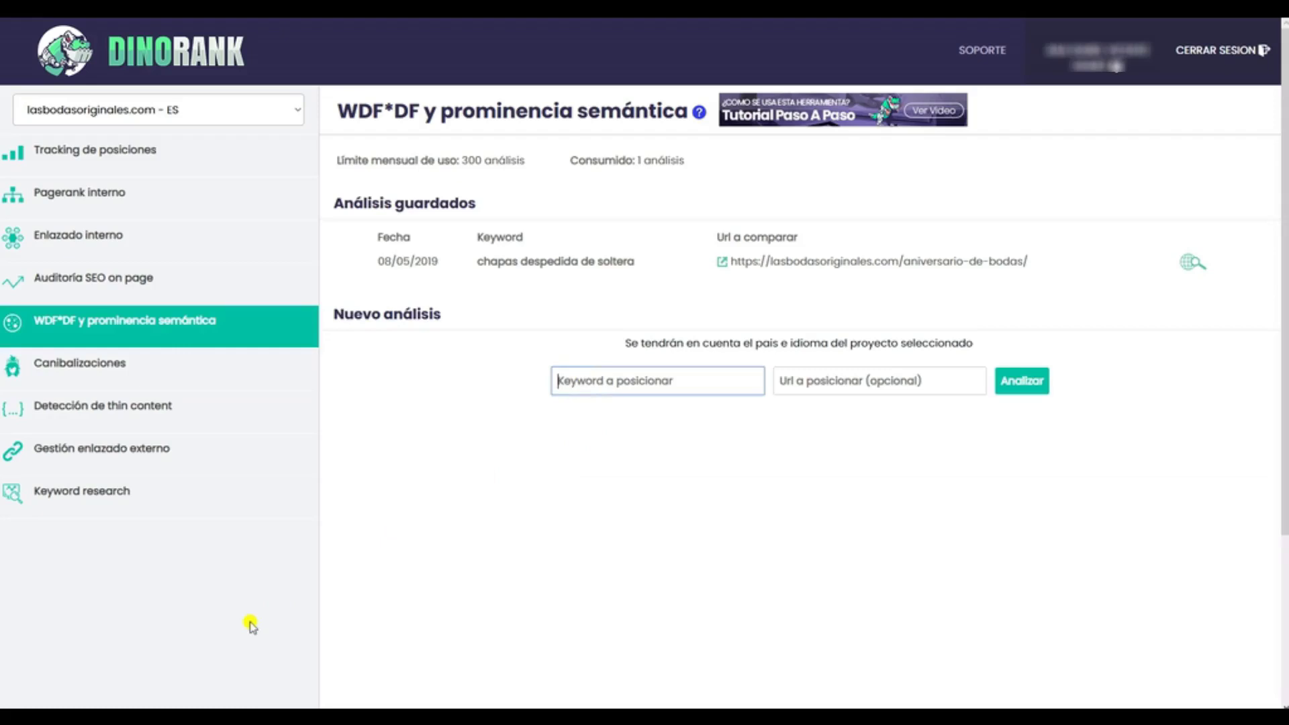
pyautogui.write('bodas medievales')
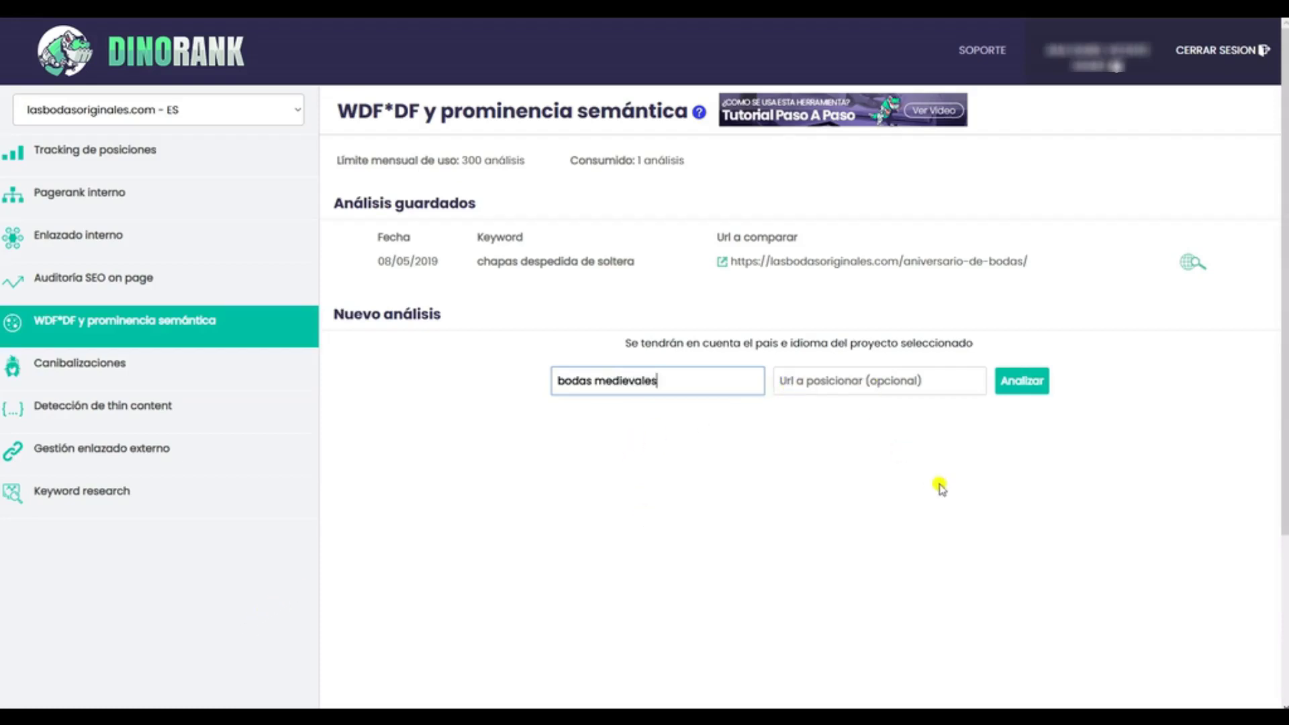
pyautogui.click(1027, 381)
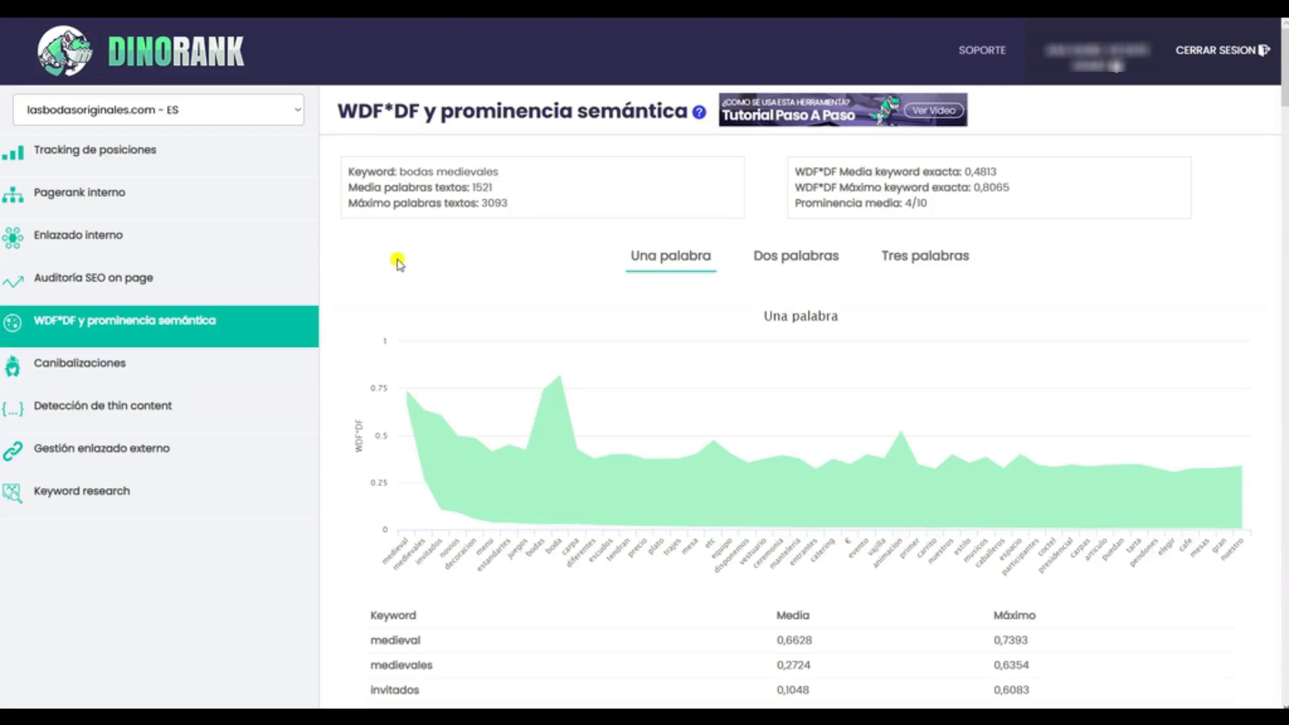
# Step: Examine the "bodas medievales" WDF*DF chart for single words and compare it with the two-word and three-word views
pyautogui.scroll(-1, 466, 272)
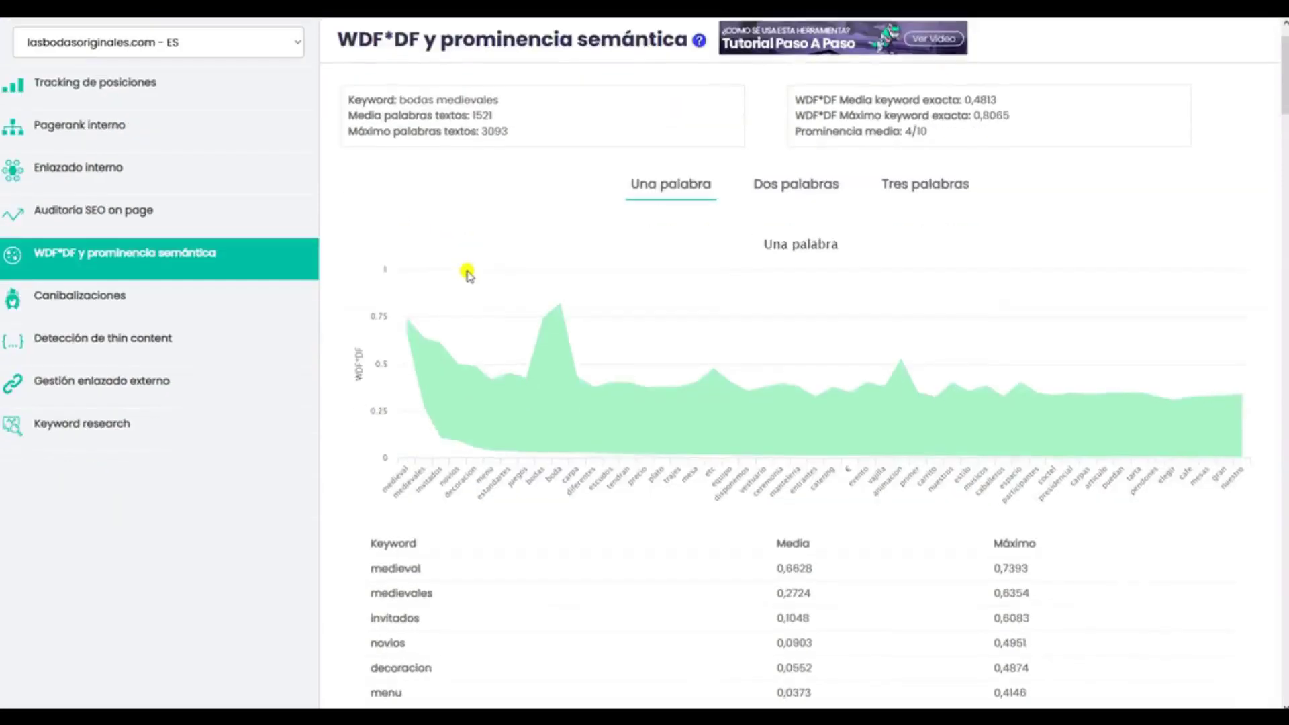
pyautogui.scroll(-2, 466, 272)
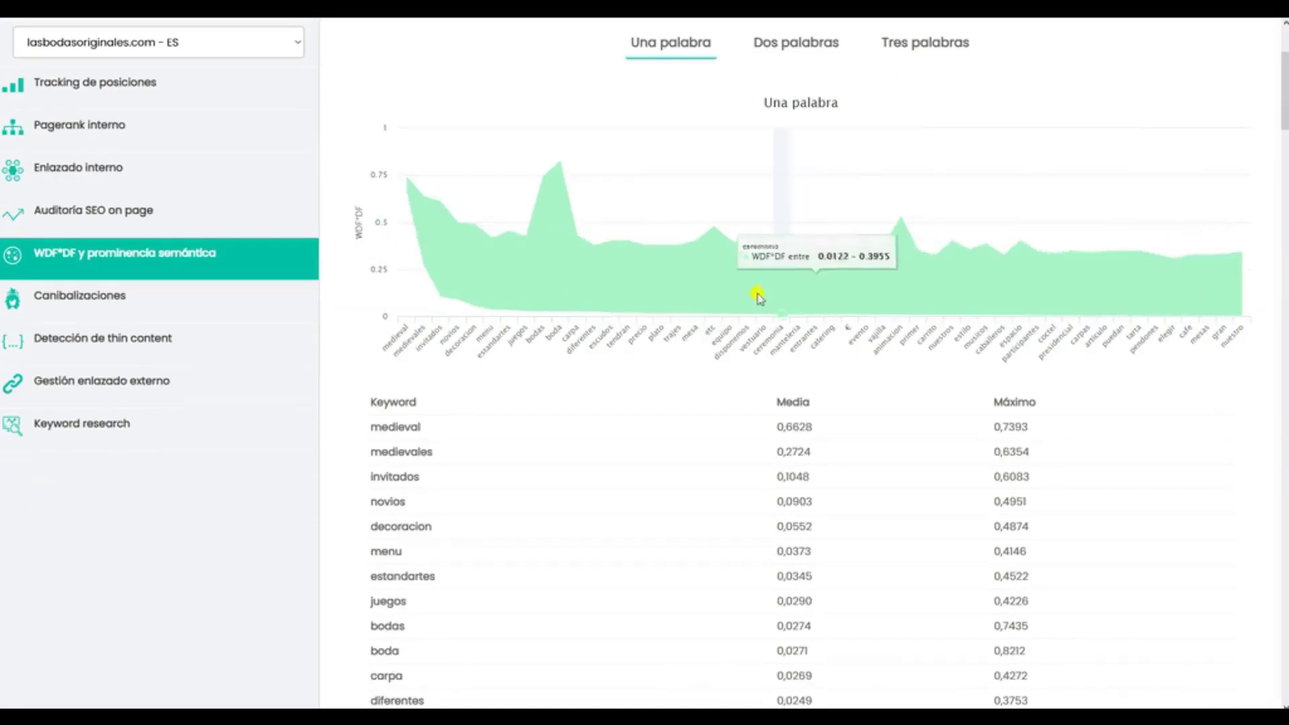
pyautogui.scroll(1, 638, 288)
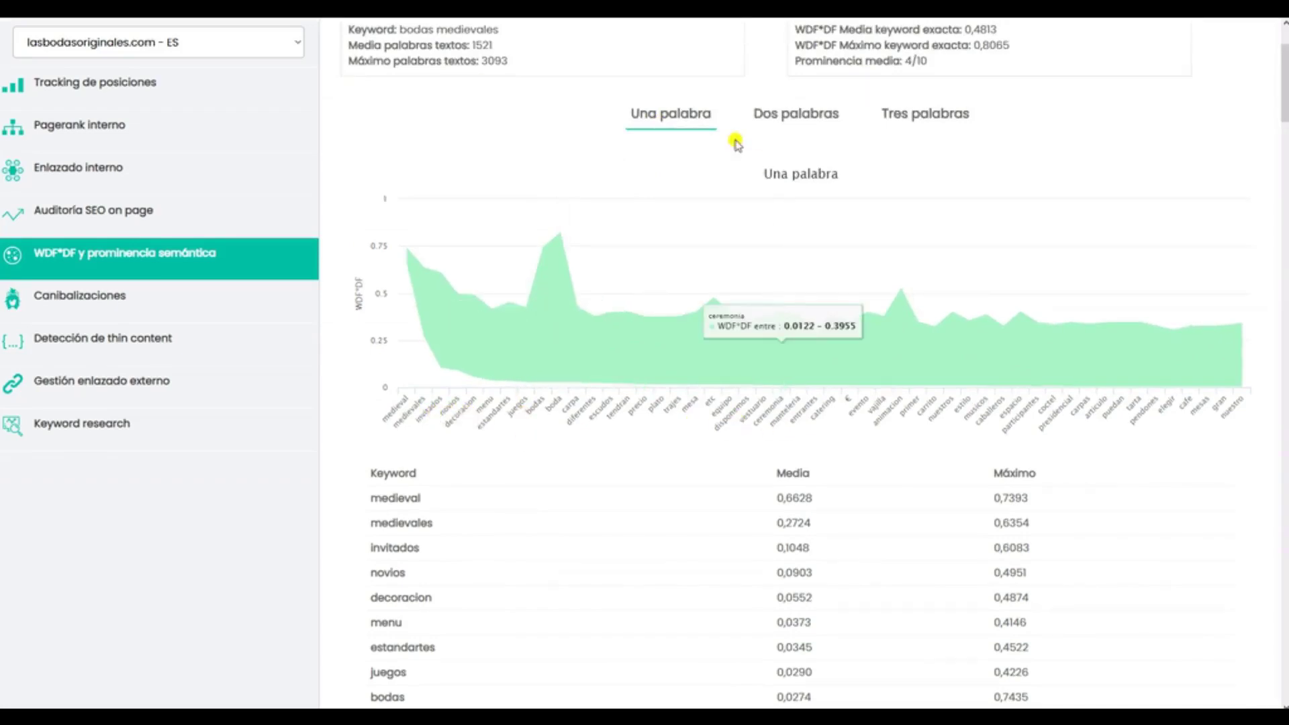
pyautogui.click(782, 120)
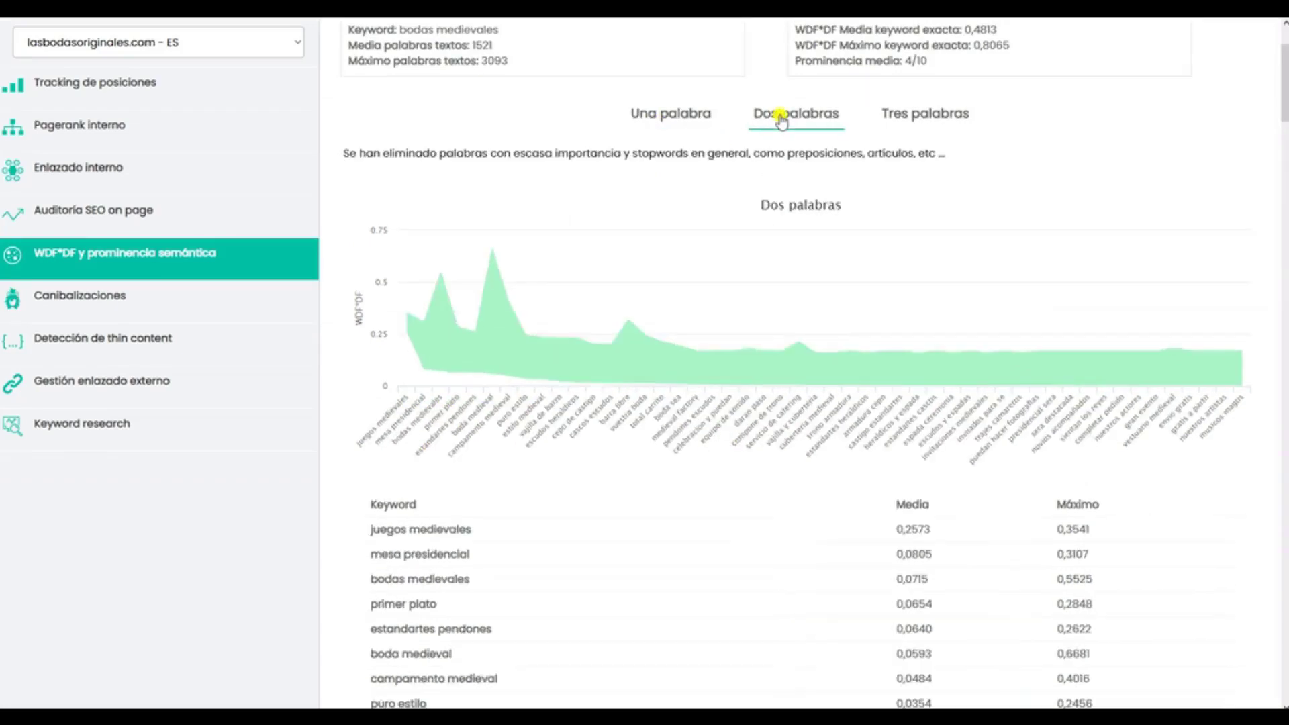
pyautogui.click(917, 120)
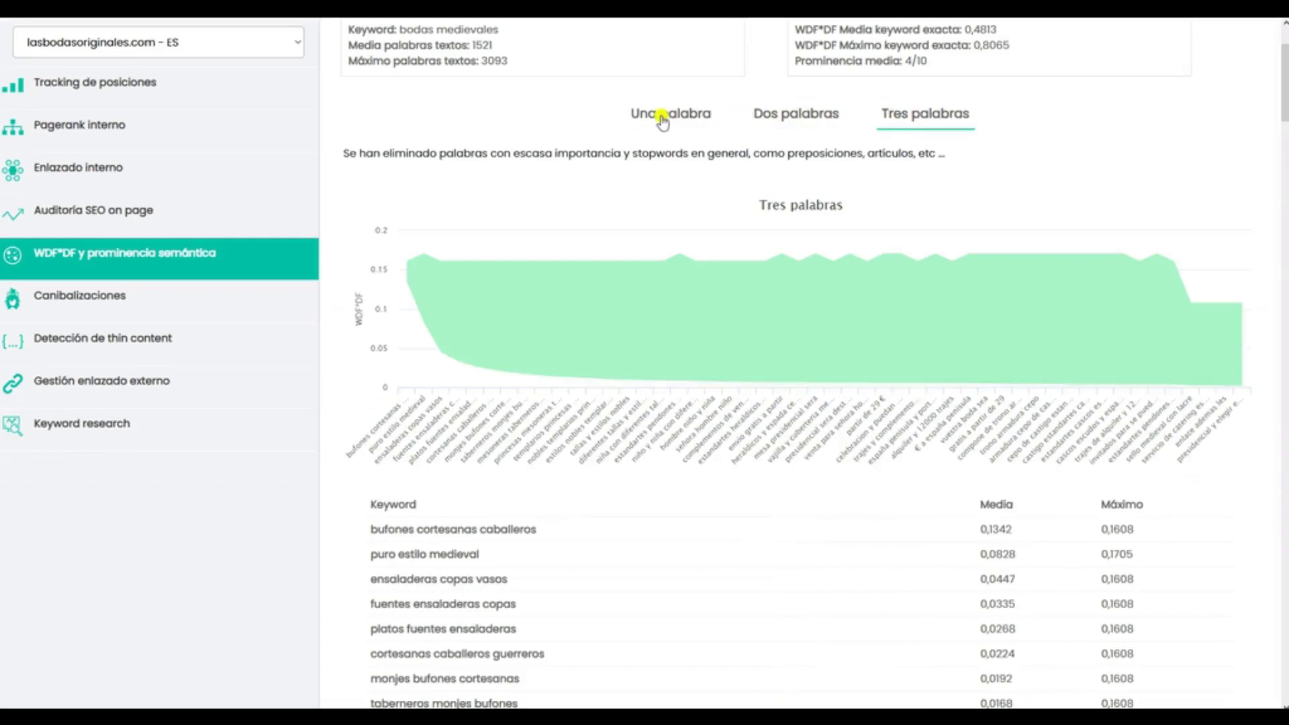
# Step: Return to the single-word view and review its keyword table with the average and maximum WDF*DF values
pyautogui.click(662, 118)
pyautogui.scroll(-4, 469, 596)
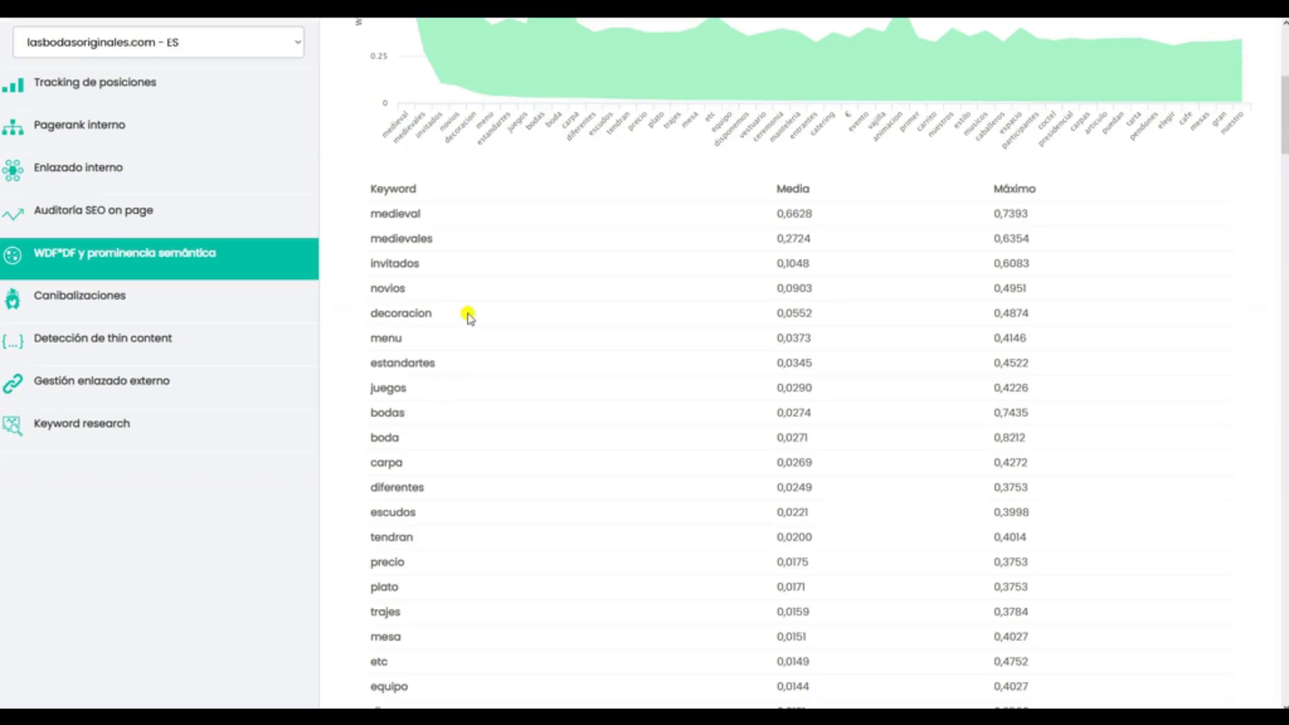
pyautogui.scroll(-18, 468, 316)
pyautogui.scroll(-18, 468, 315)
pyautogui.scroll(12, 468, 315)
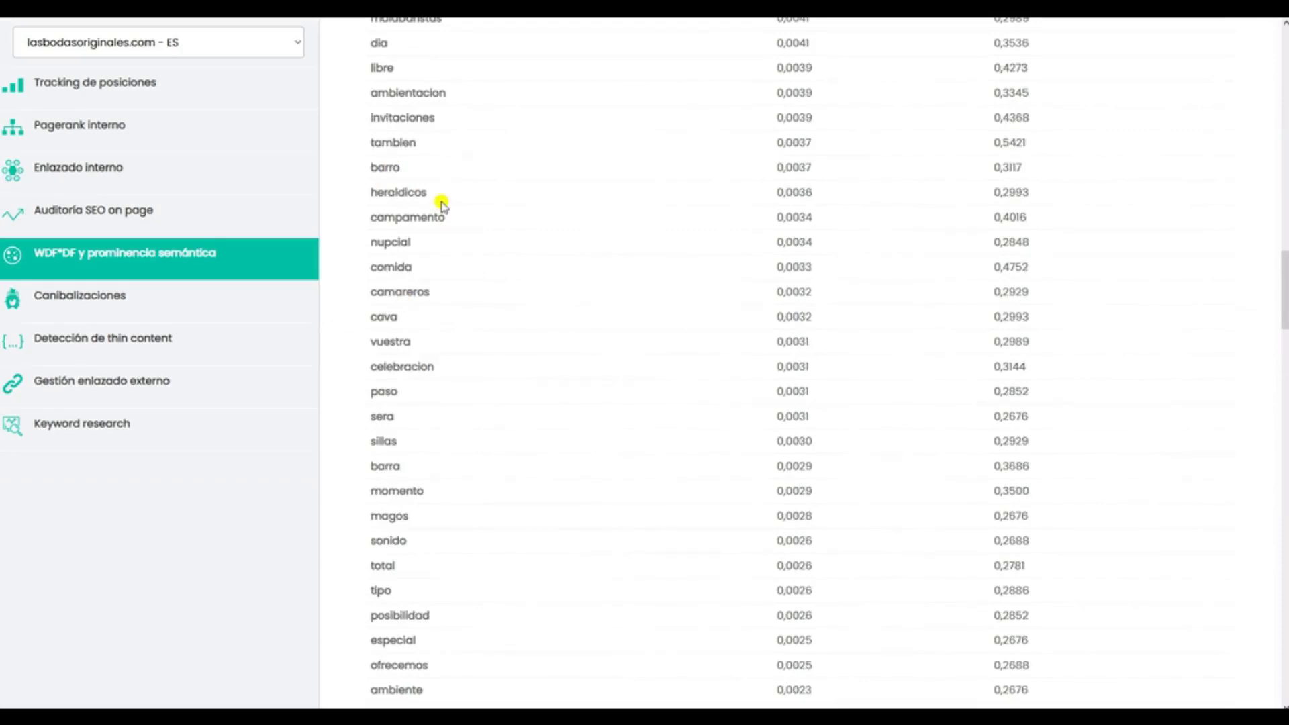
pyautogui.scroll(-8, 450, 228)
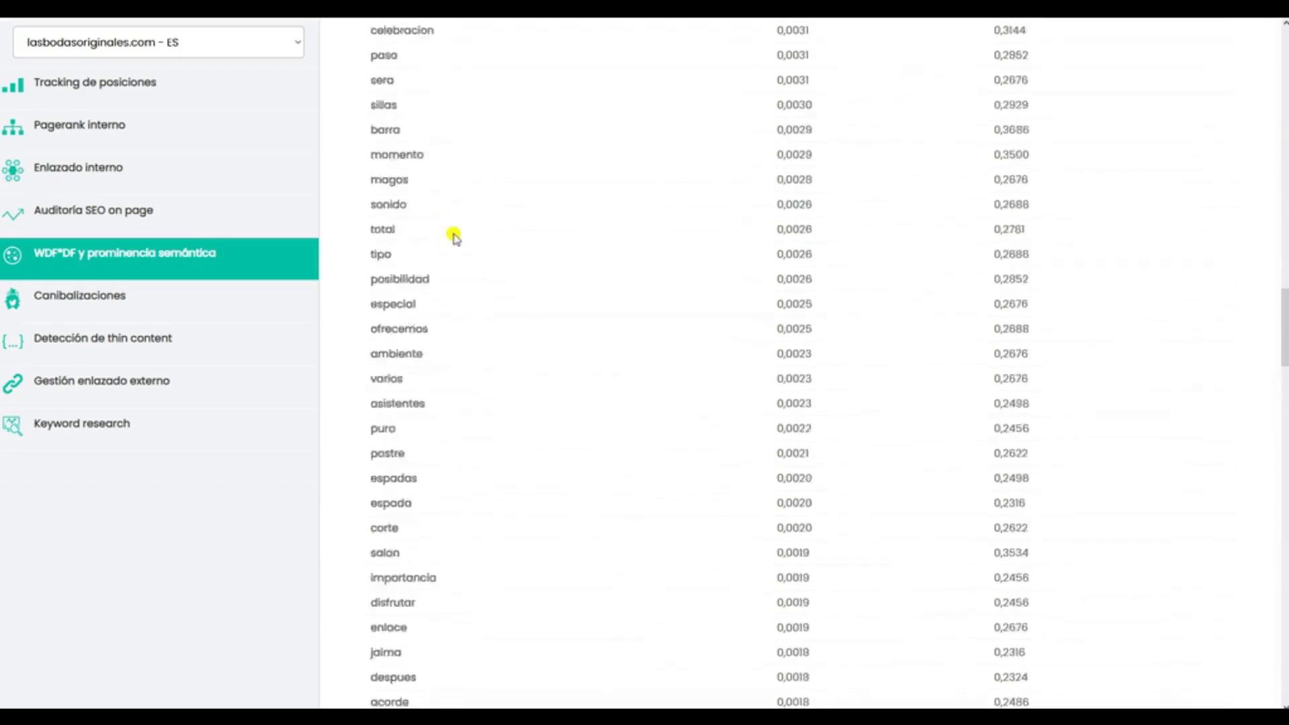
# Step: Examine the Encabezados section for each ranking page's title, prominence of "bodas medievales" and heading structure
pyautogui.scroll(-7, 454, 236)
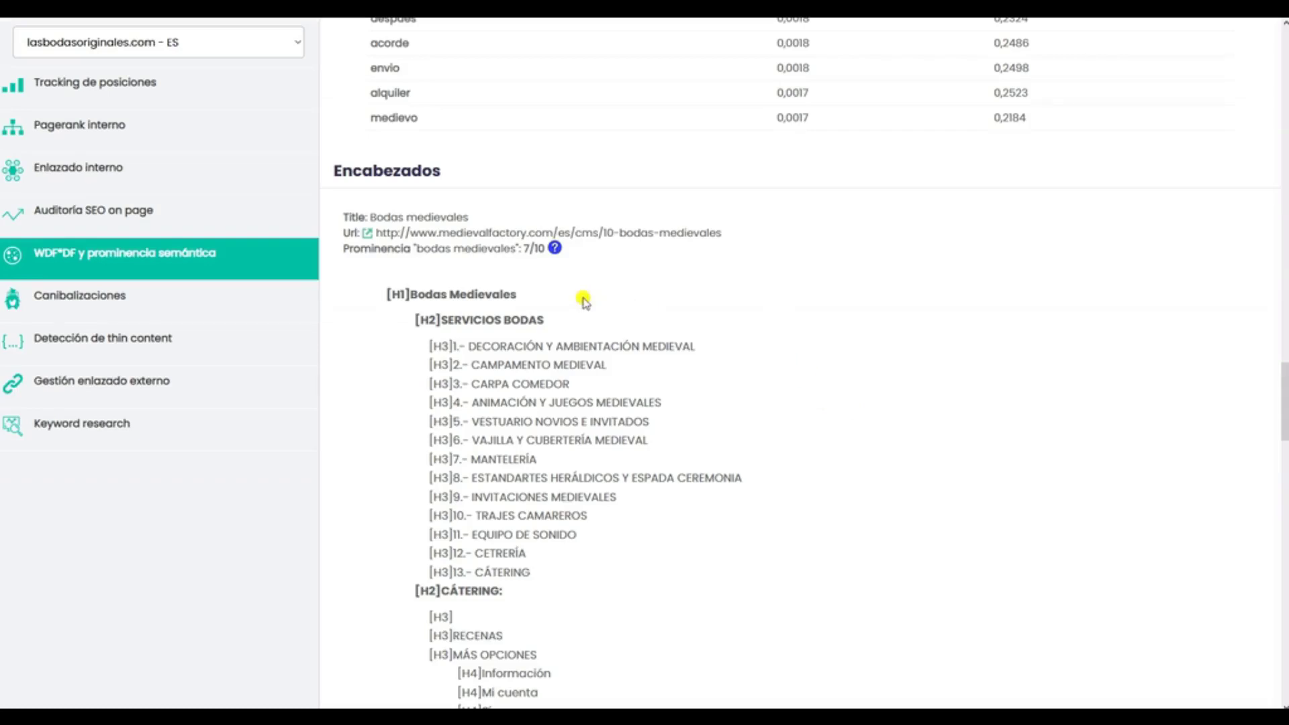
pyautogui.scroll(-6, 583, 301)
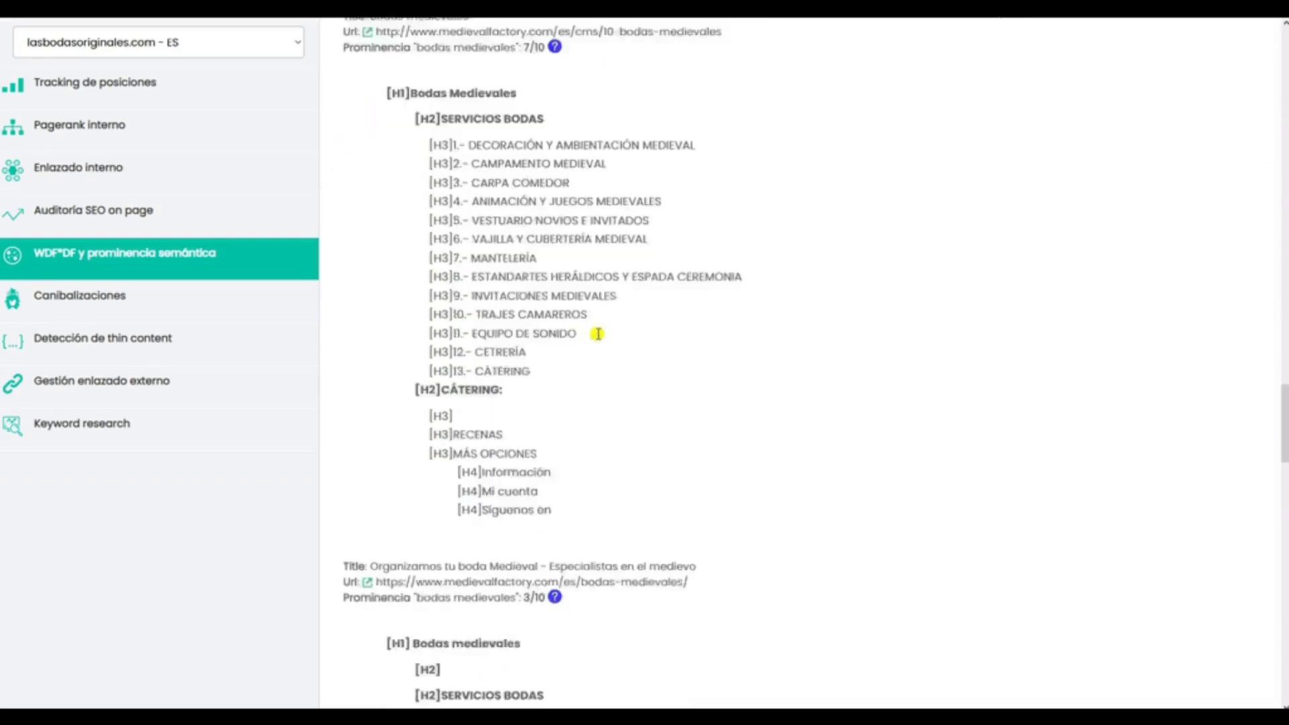
pyautogui.scroll(-3, 600, 338)
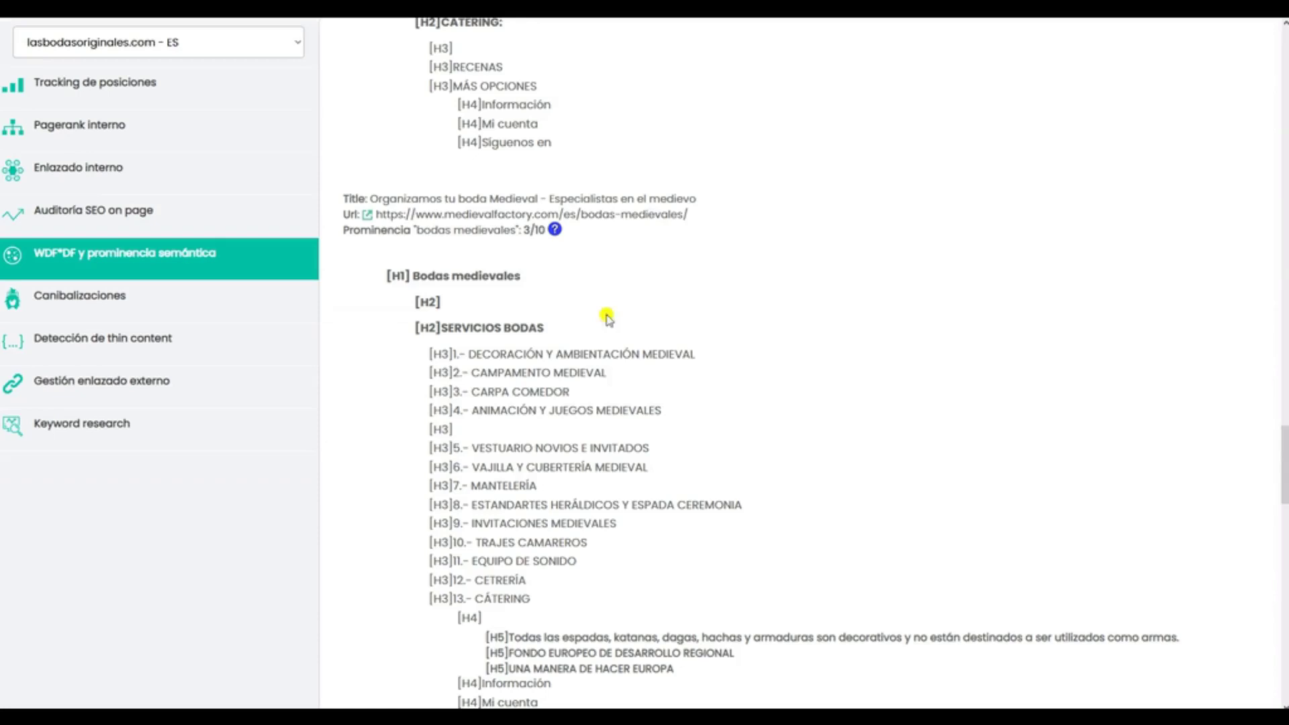
pyautogui.scroll(-5, 614, 289)
pyautogui.scroll(-15, 616, 287)
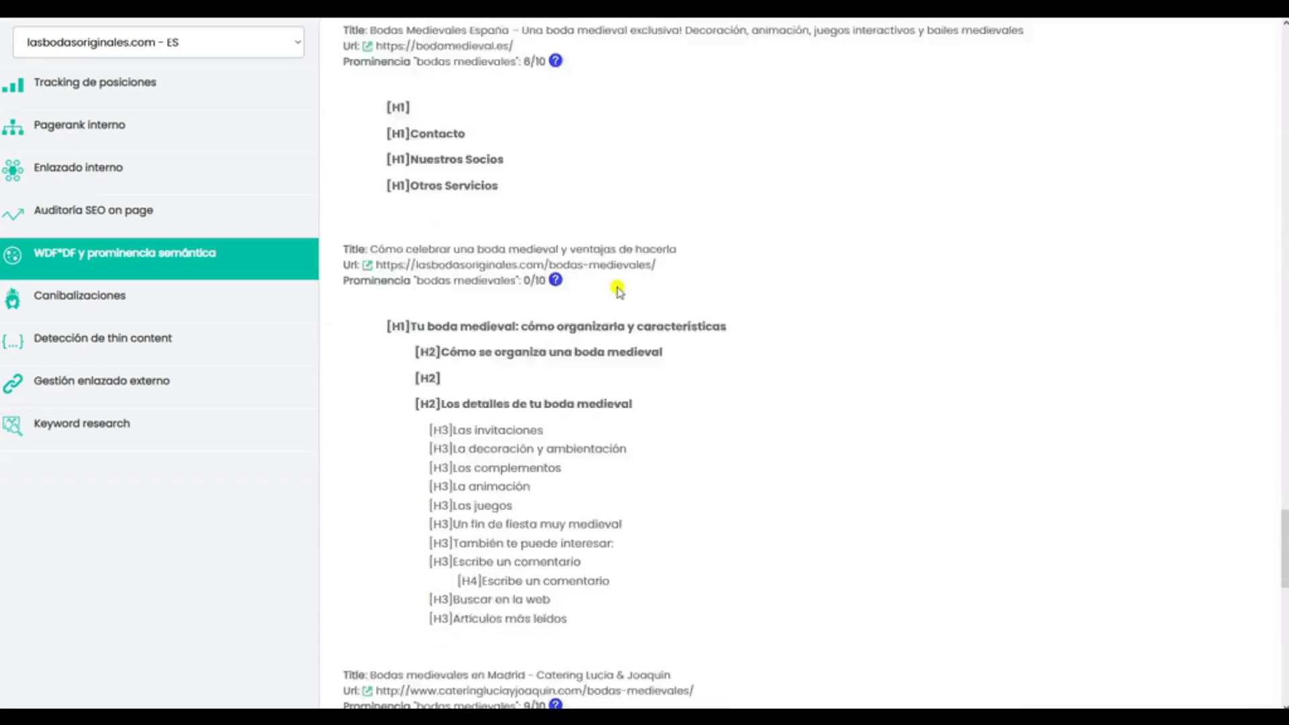
pyautogui.scroll(-4, 618, 290)
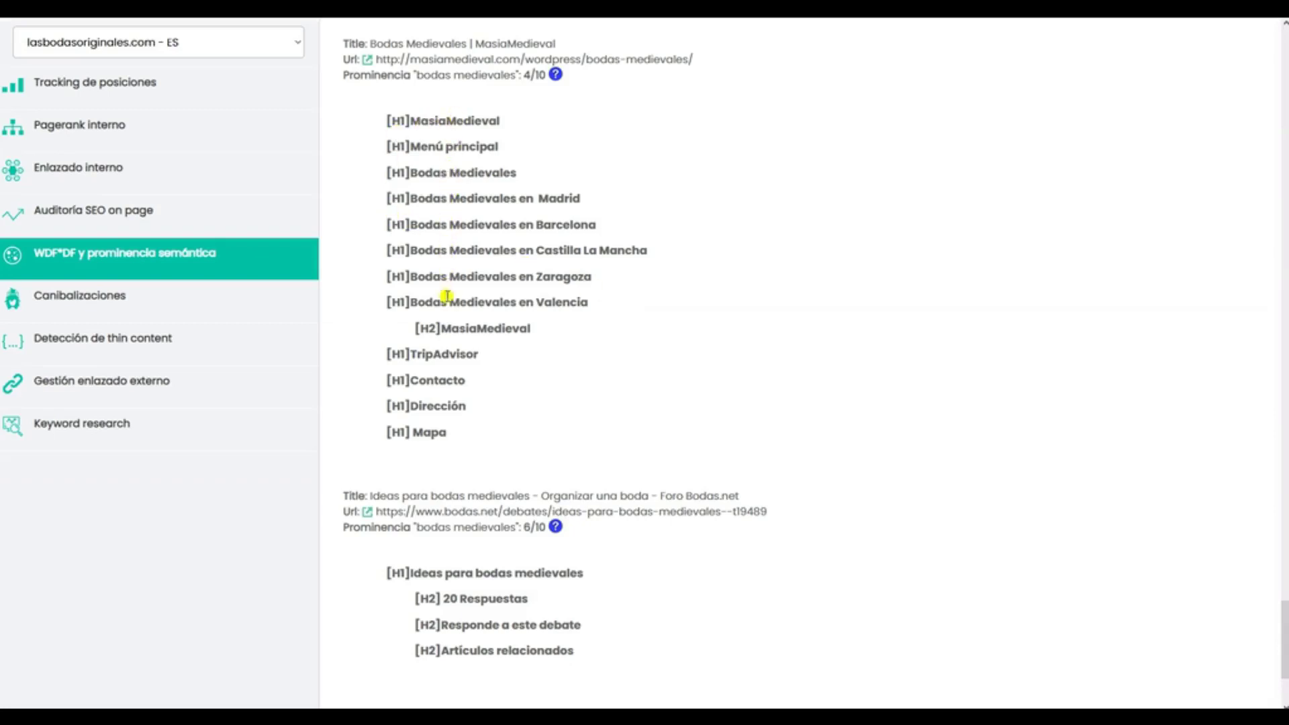
pyautogui.scroll(-3, 567, 336)
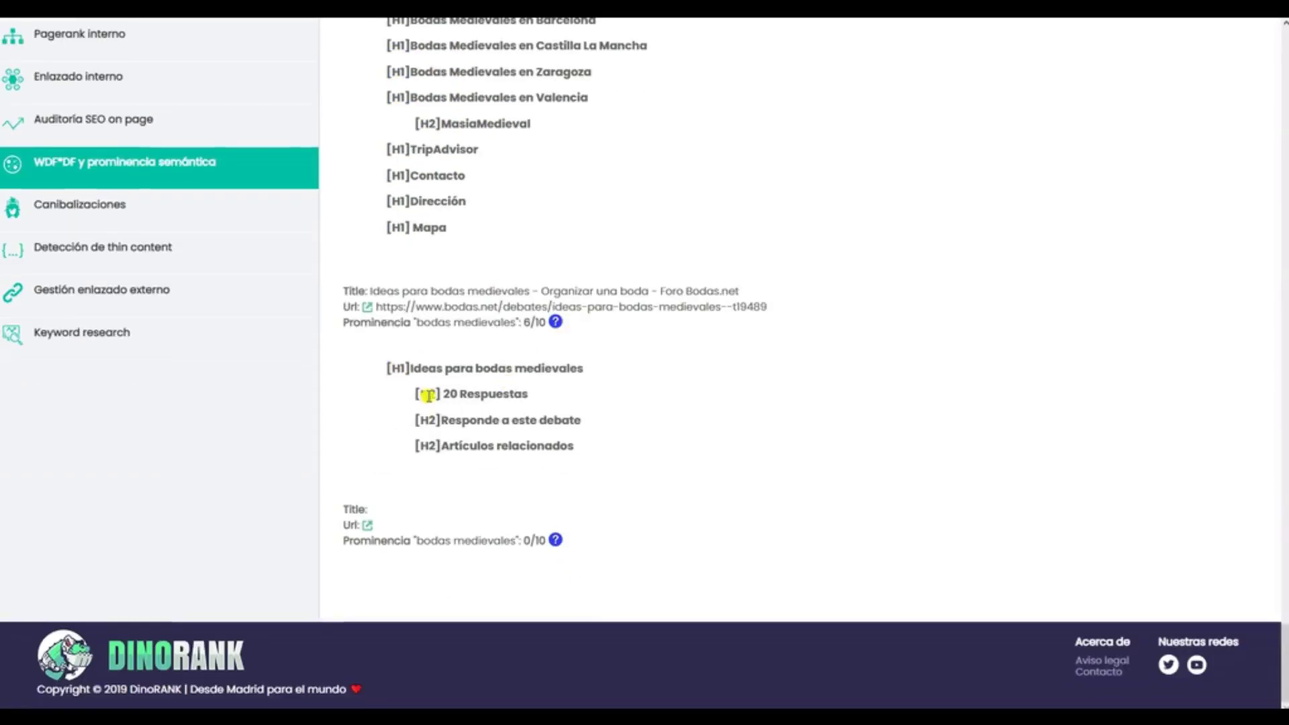
# Step: Go back up through the competitors' headings and the keyword table to the analysis summary and single-word chart
pyautogui.scroll(1, 542, 357)
pyautogui.scroll(15, 542, 357)
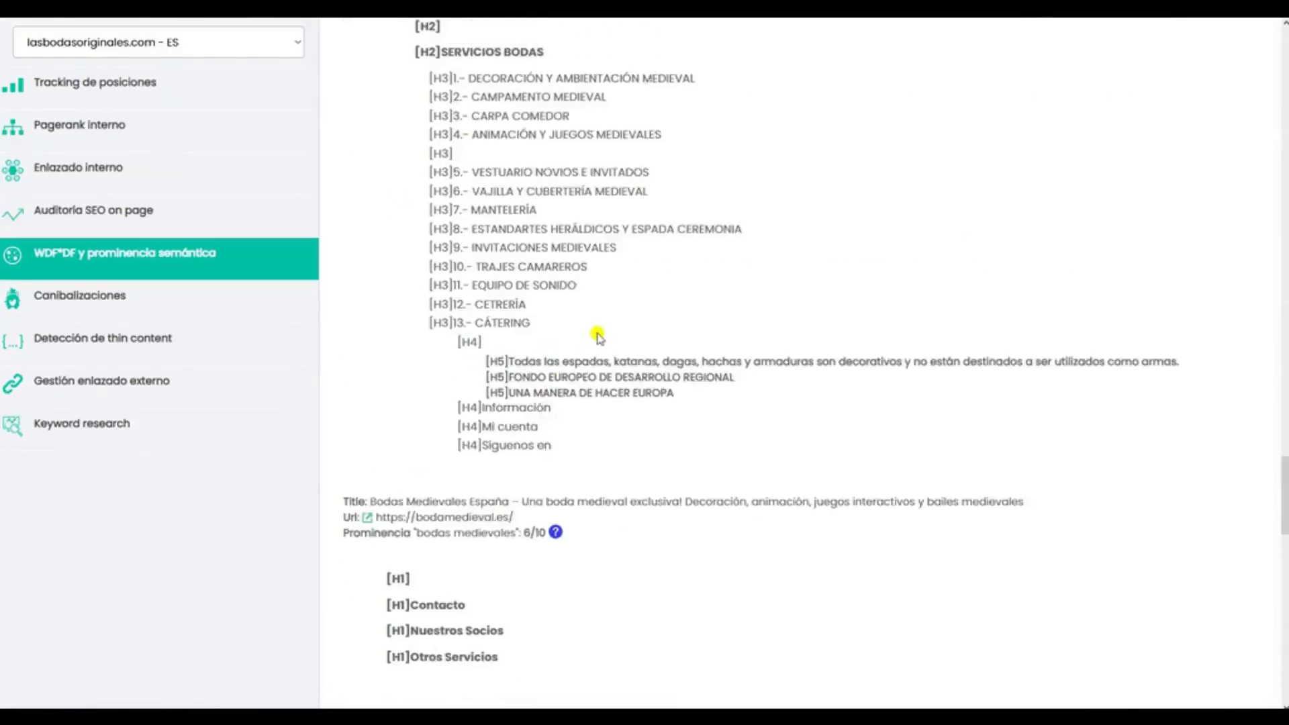
pyautogui.scroll(6, 591, 335)
pyautogui.scroll(6, 591, 335)
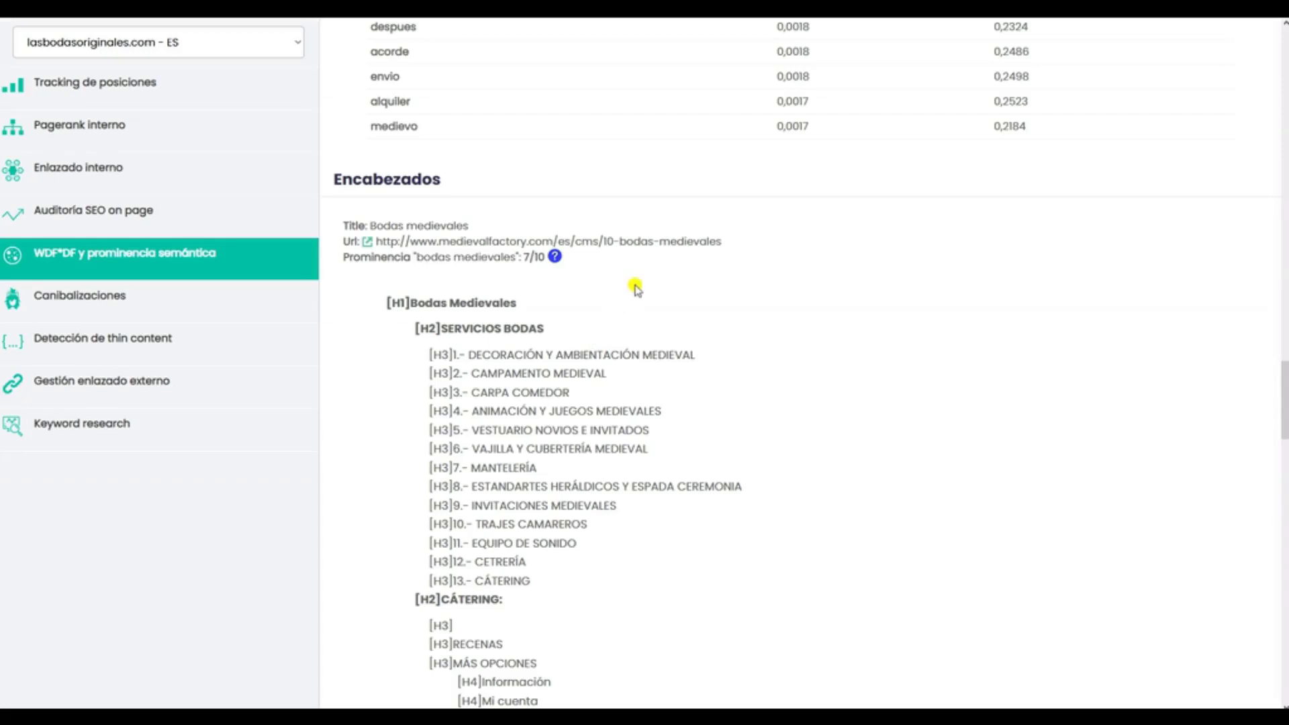
pyautogui.scroll(6, 636, 289)
pyautogui.scroll(14, 636, 288)
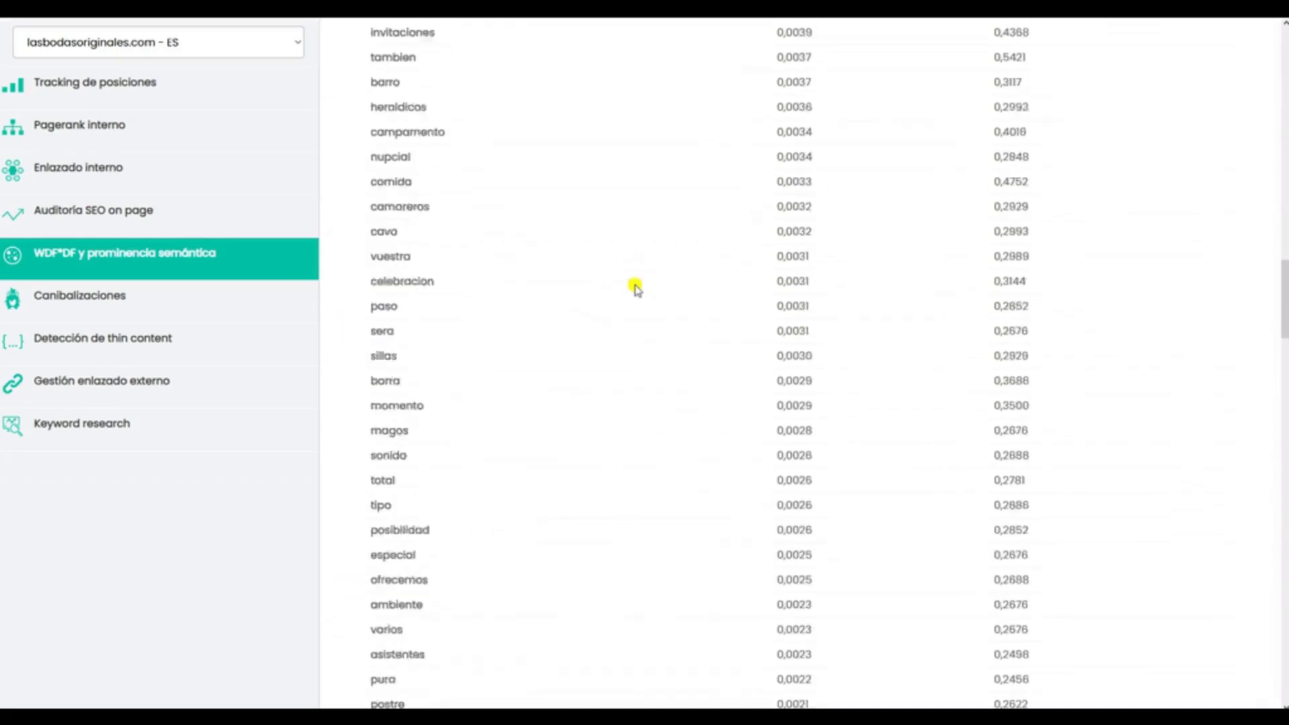
pyautogui.scroll(12, 637, 288)
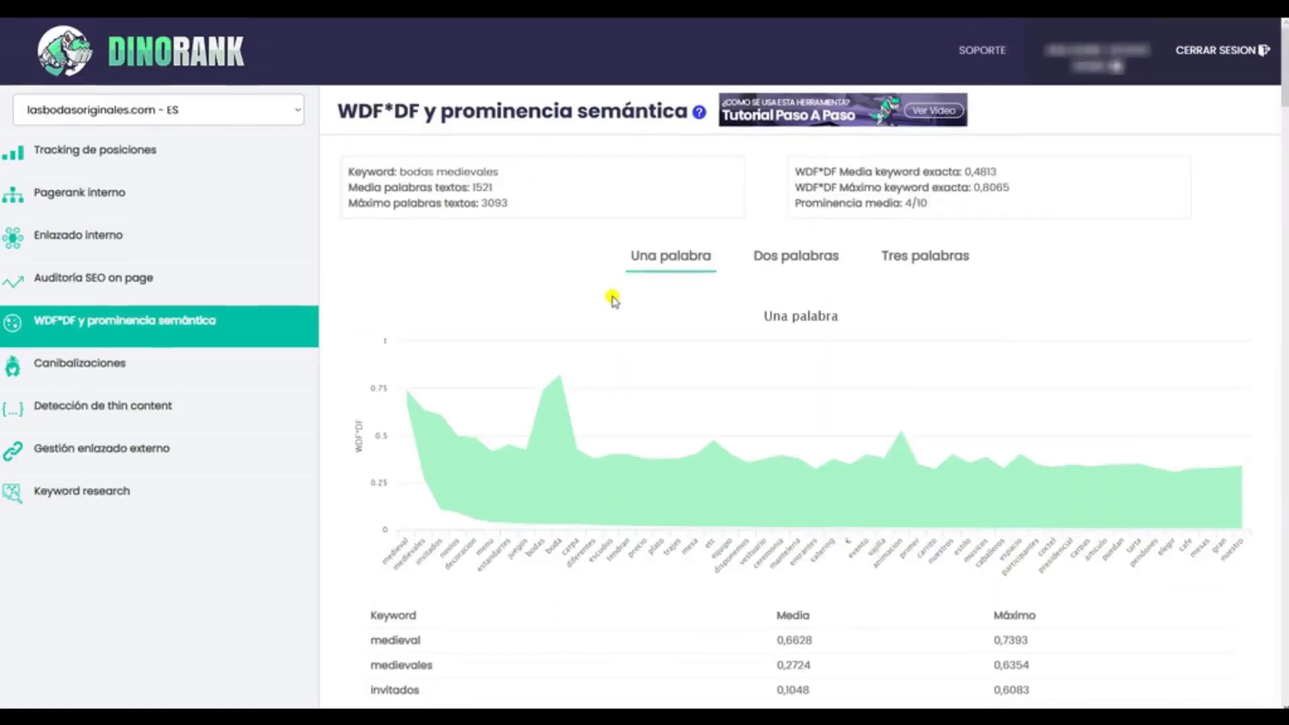
# Step: Review the two-word and three-word WDF*DF charts and keyword tables for "bodas medievales"
pyautogui.click(793, 256)
pyautogui.scroll(-3, 683, 343)
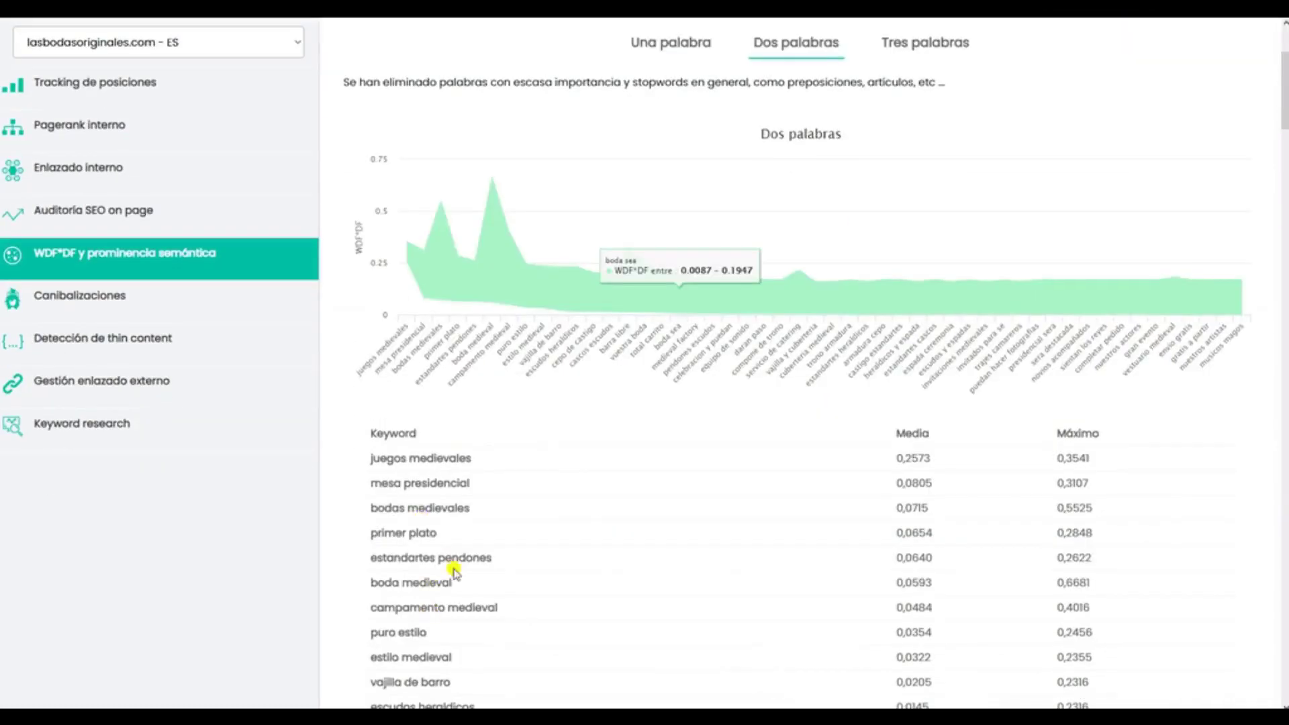
pyautogui.click(900, 44)
pyautogui.scroll(-10, 454, 515)
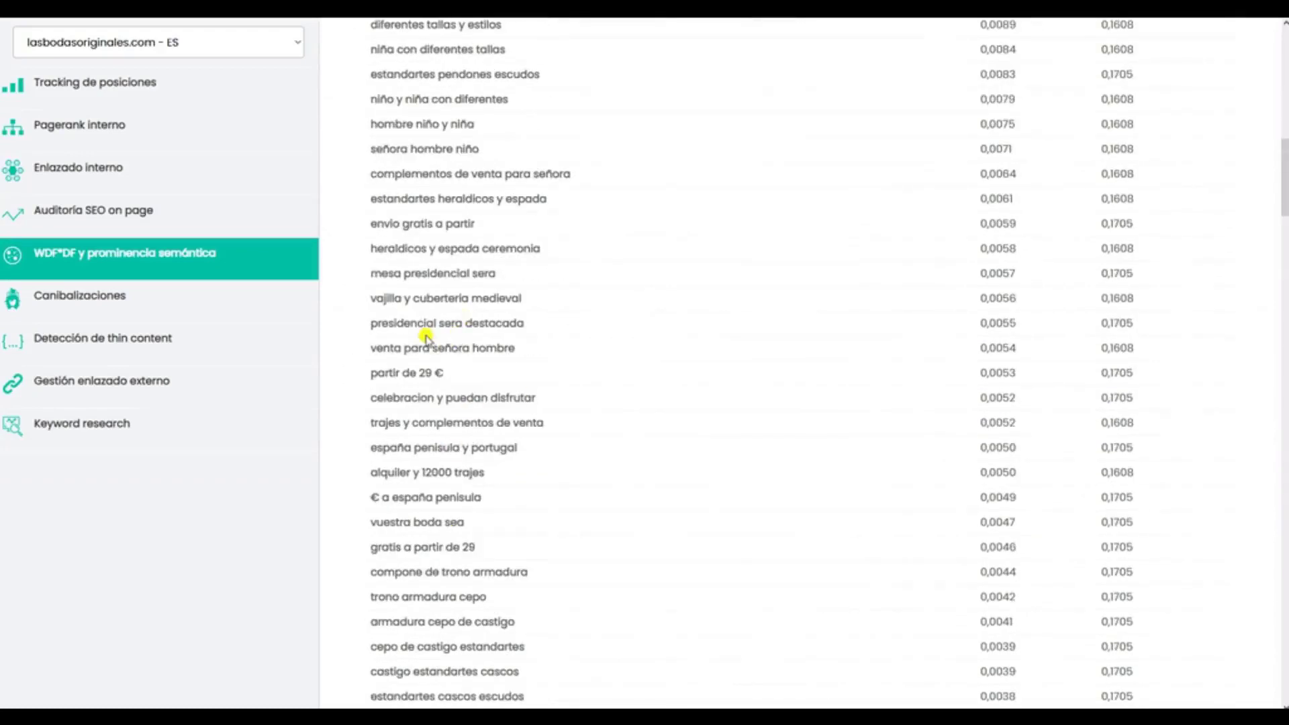
pyautogui.scroll(11, 437, 342)
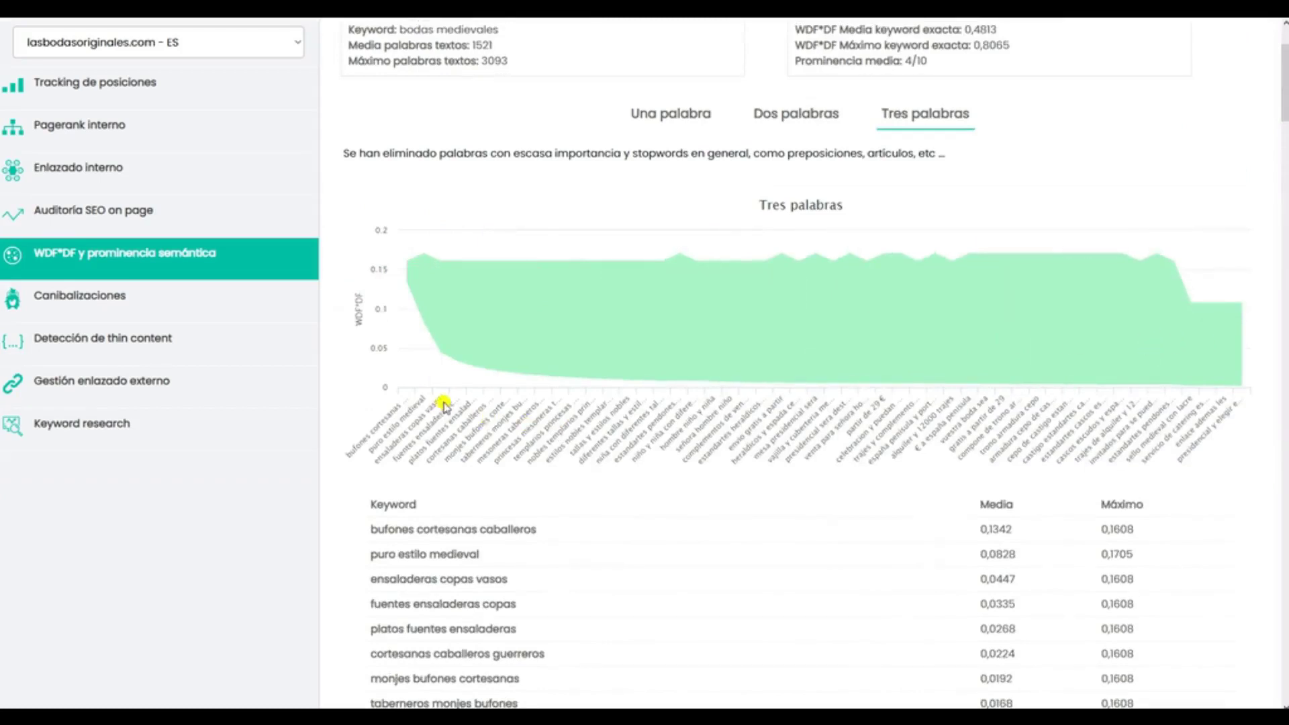
pyautogui.scroll(-3, 444, 403)
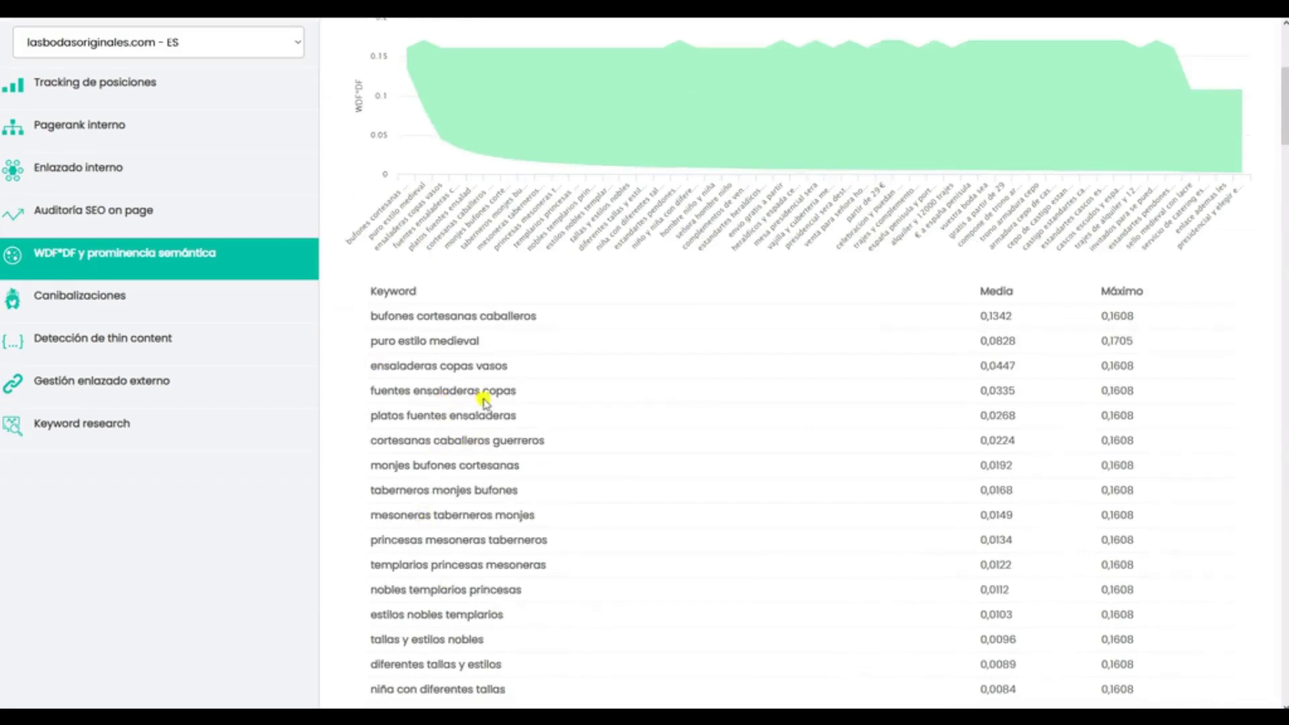
pyautogui.scroll(5, 483, 401)
# Step: Return to the saved WDF*DF analyses and enter "bodas medievales" as the keyword for a new analysis
pyautogui.click(105, 323)
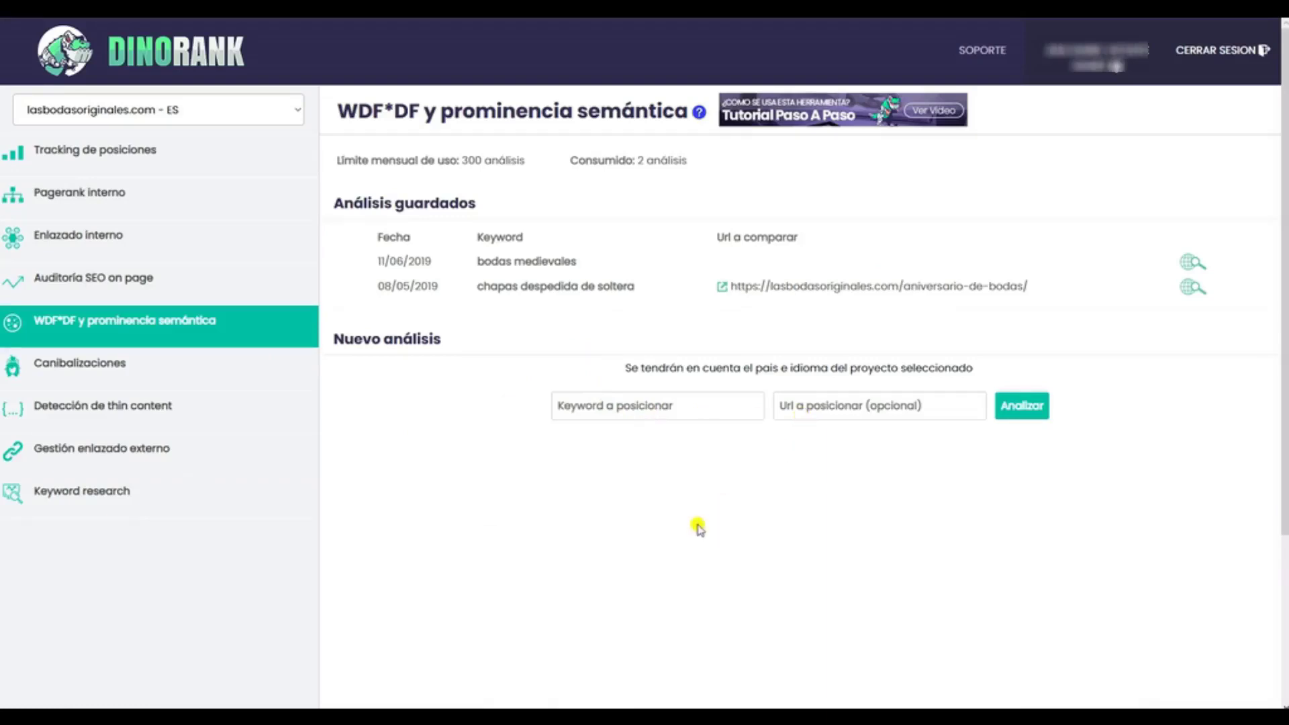
pyautogui.click(666, 409)
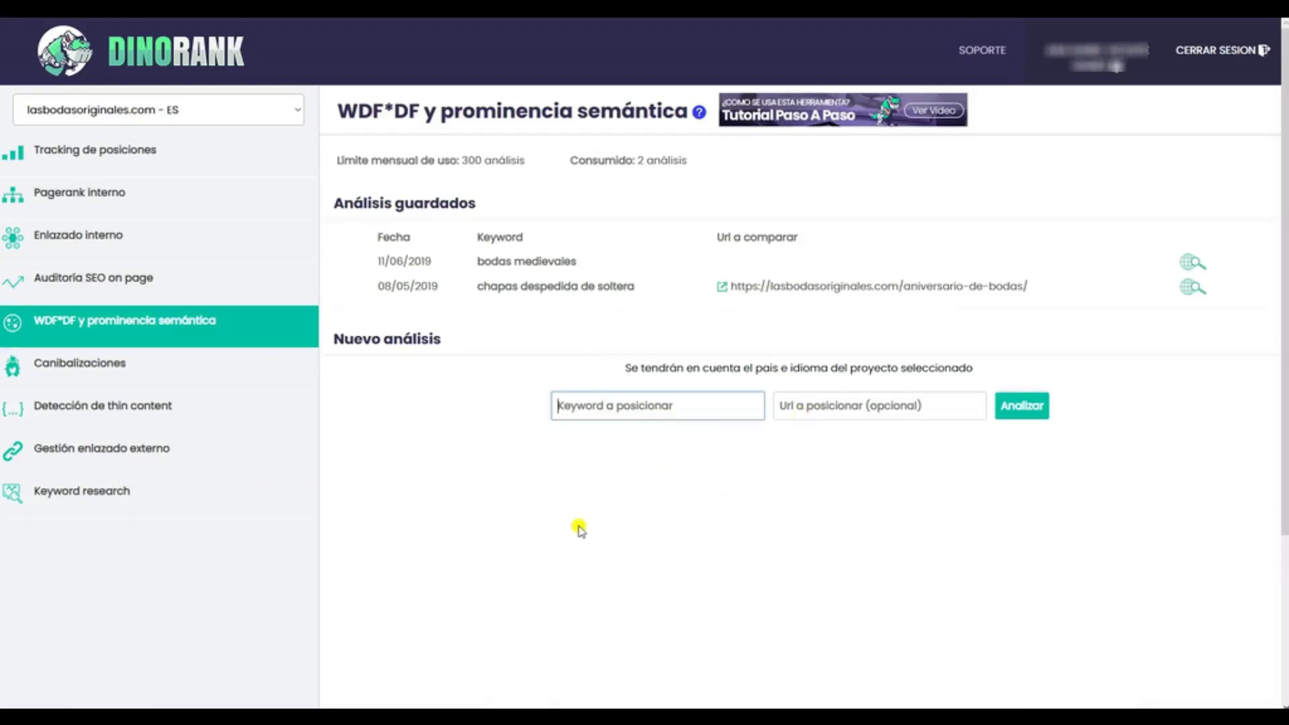
pyautogui.write('bodas m')
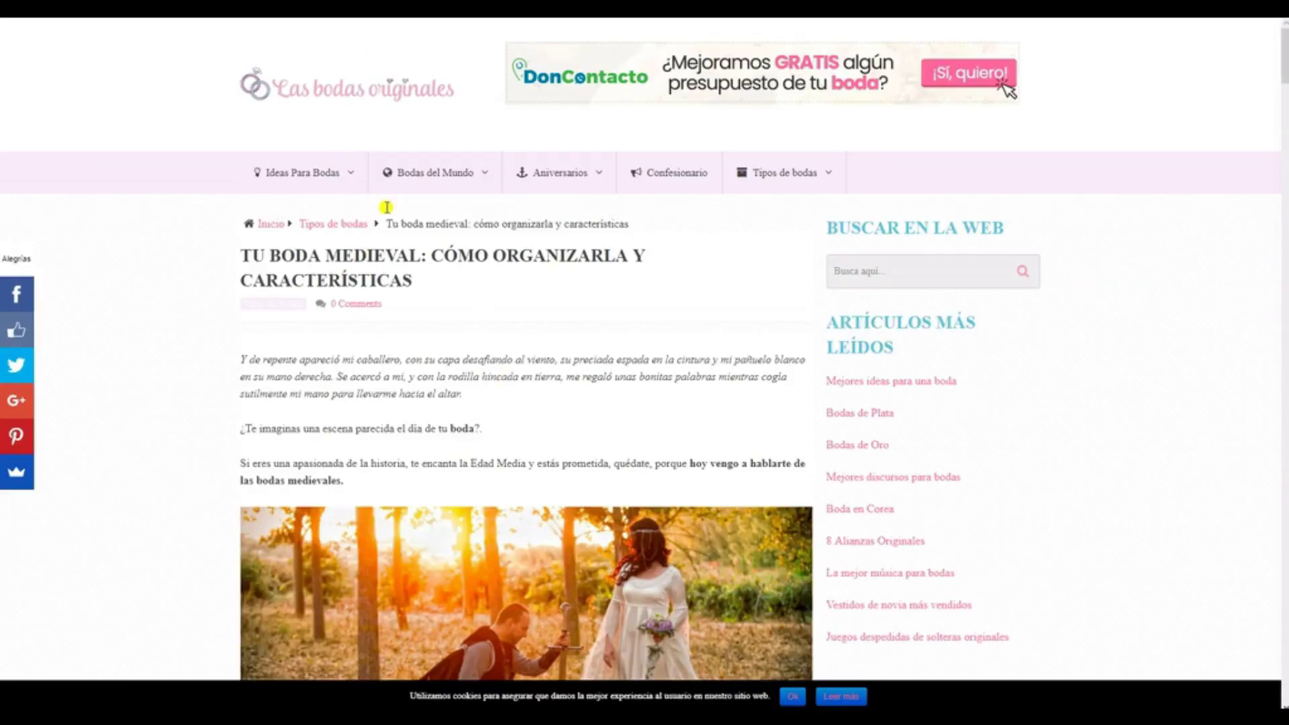
pyautogui.rightClick(261, 6)
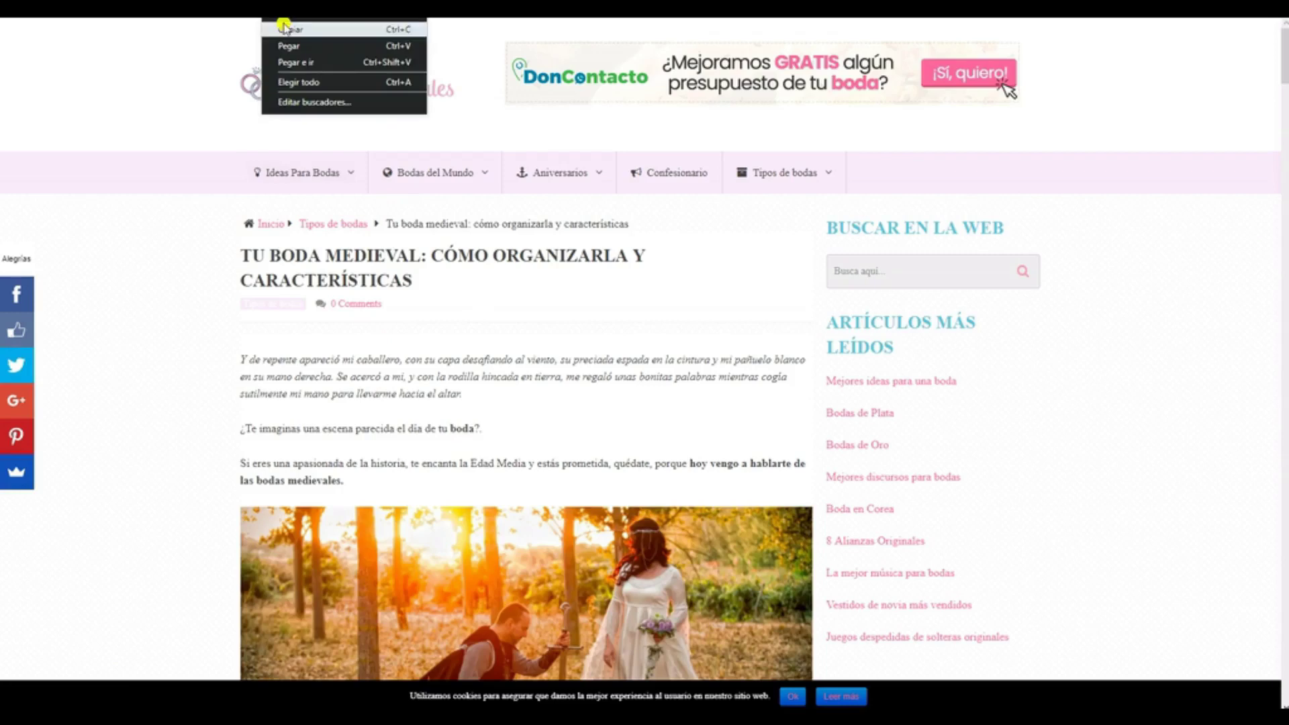
pyautogui.click(282, 26)
pyautogui.moveTo(251, 163)
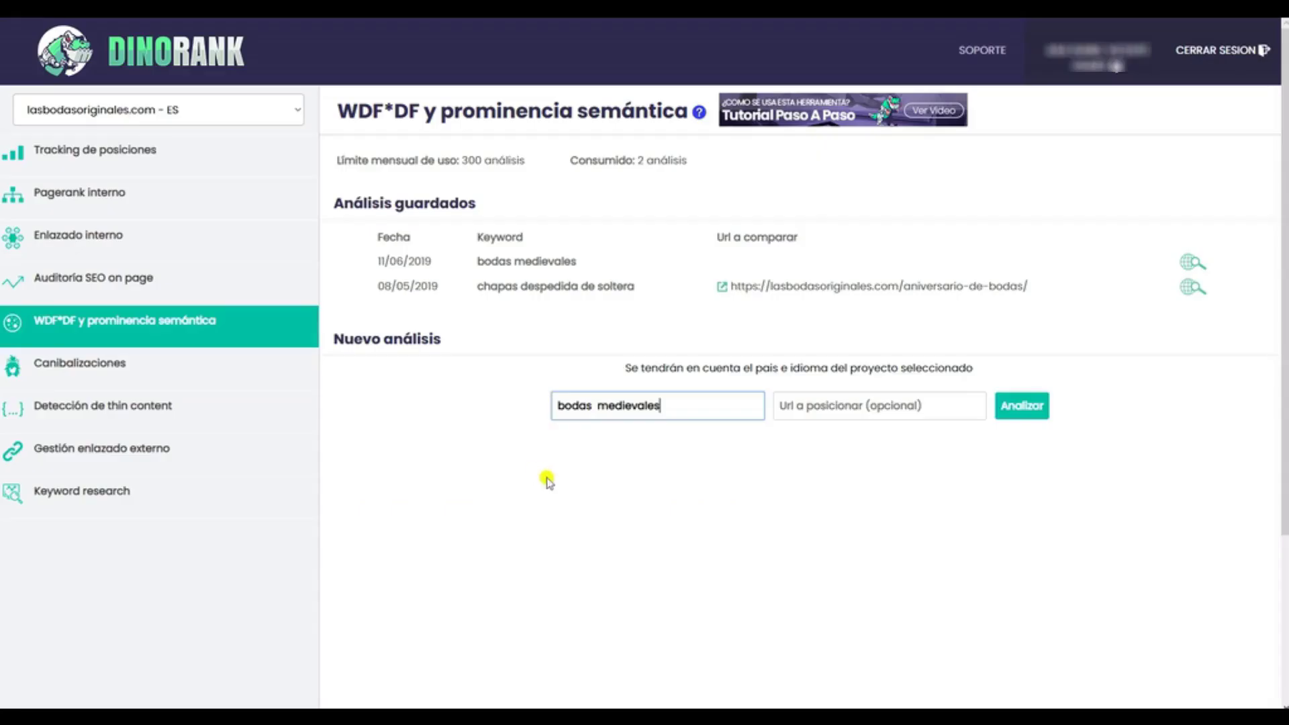
pyautogui.click(814, 408)
pyautogui.rightClick(814, 408)
pyautogui.click(831, 200)
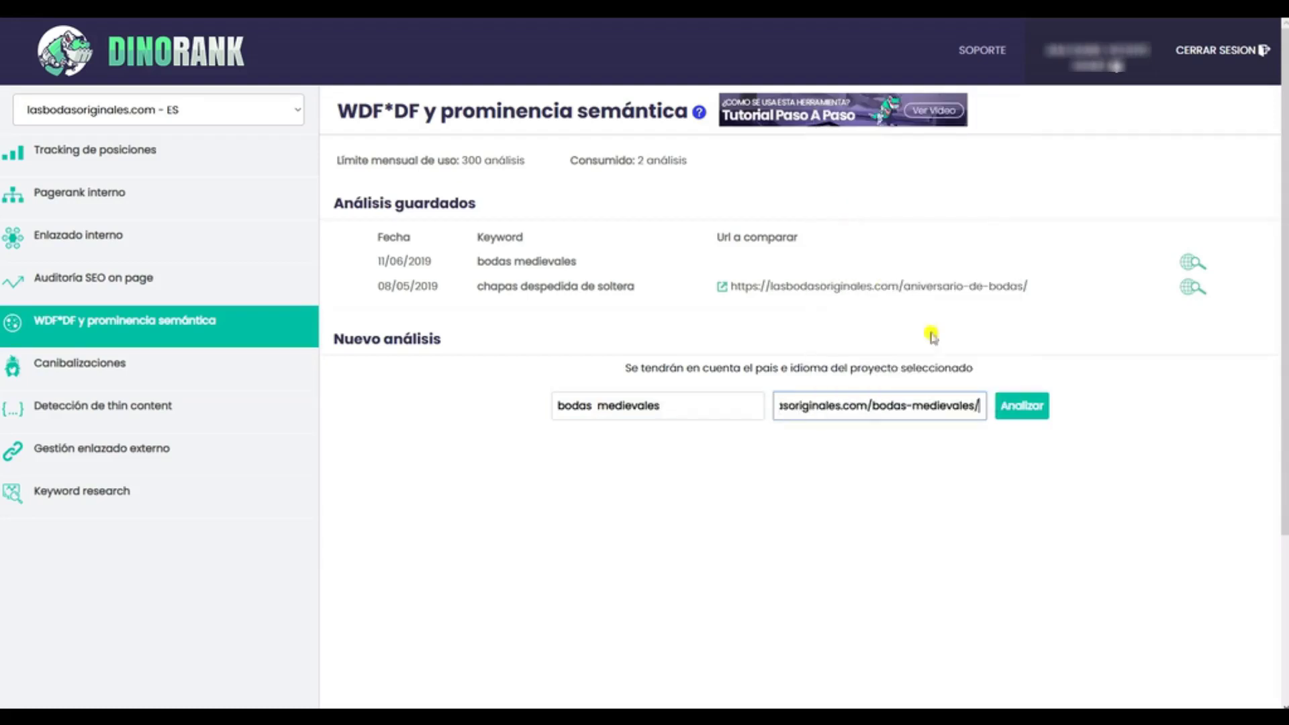
pyautogui.click(1022, 407)
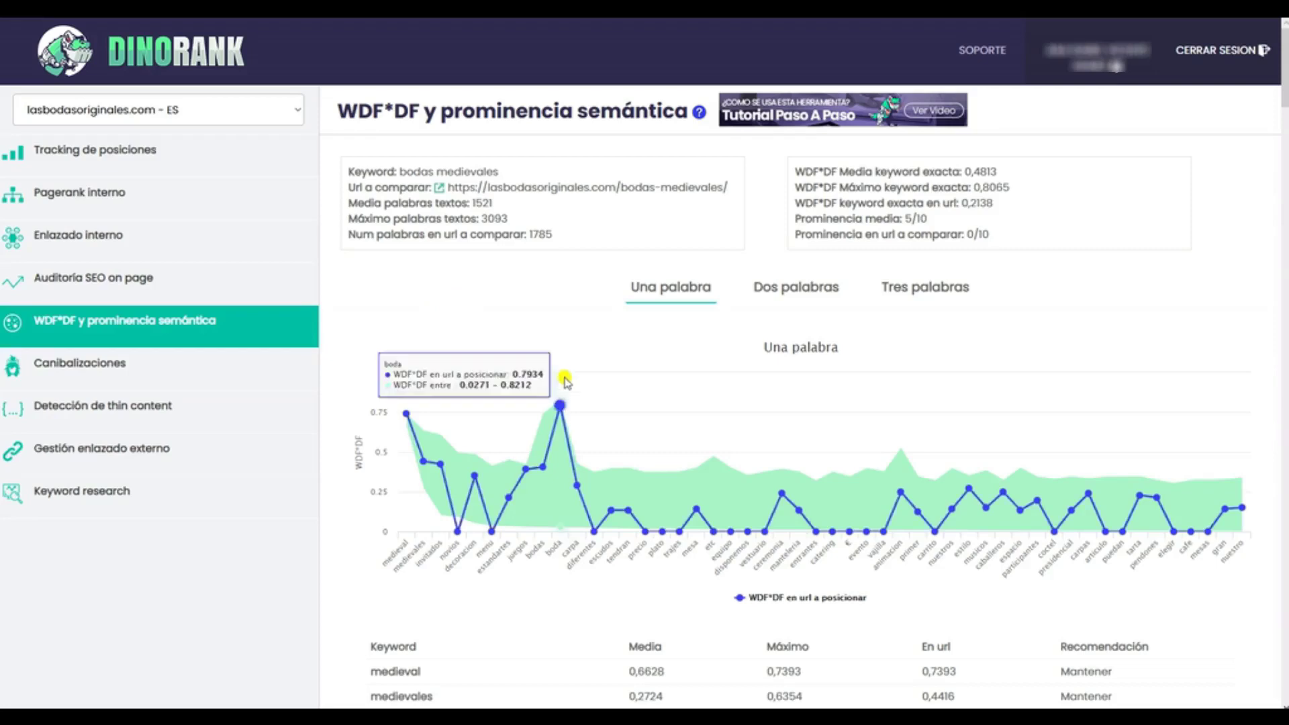
# Step: Compare the article's WDF*DF line with the competitors' range in the one-word, two-word and three-word views
pyautogui.scroll(-2, 571, 376)
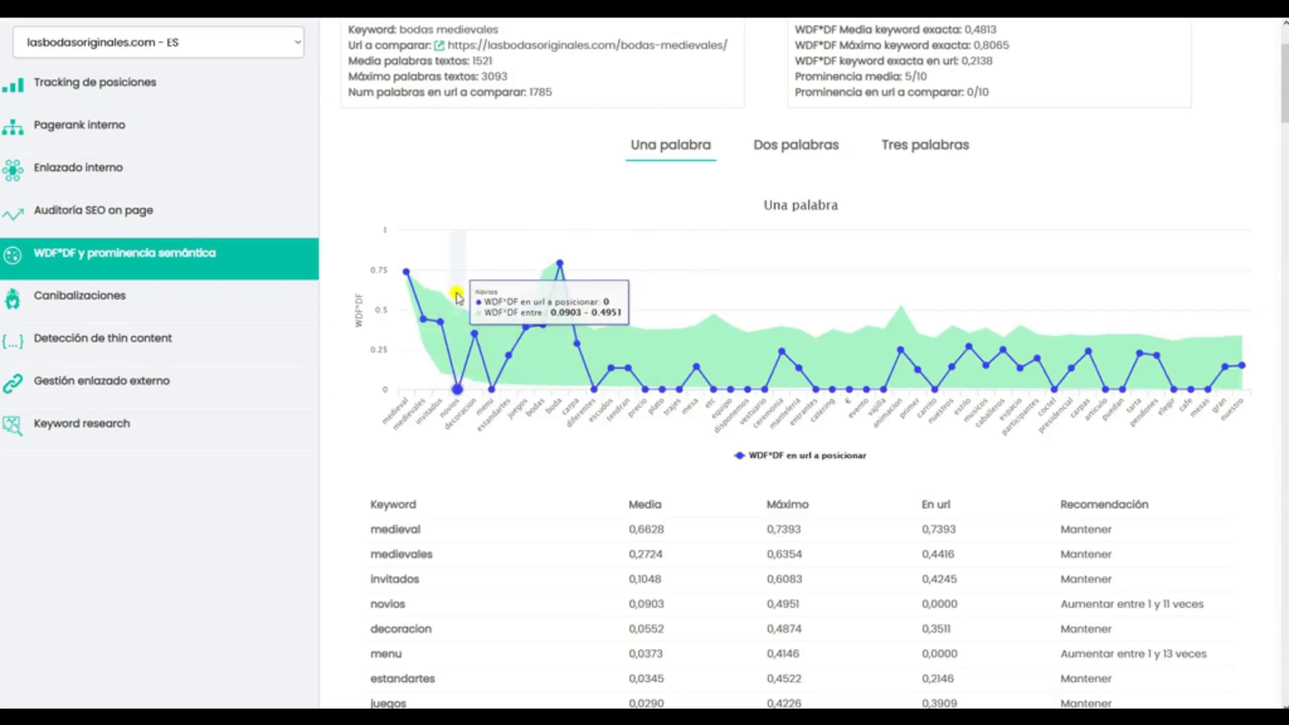
pyautogui.scroll(1, 503, 259)
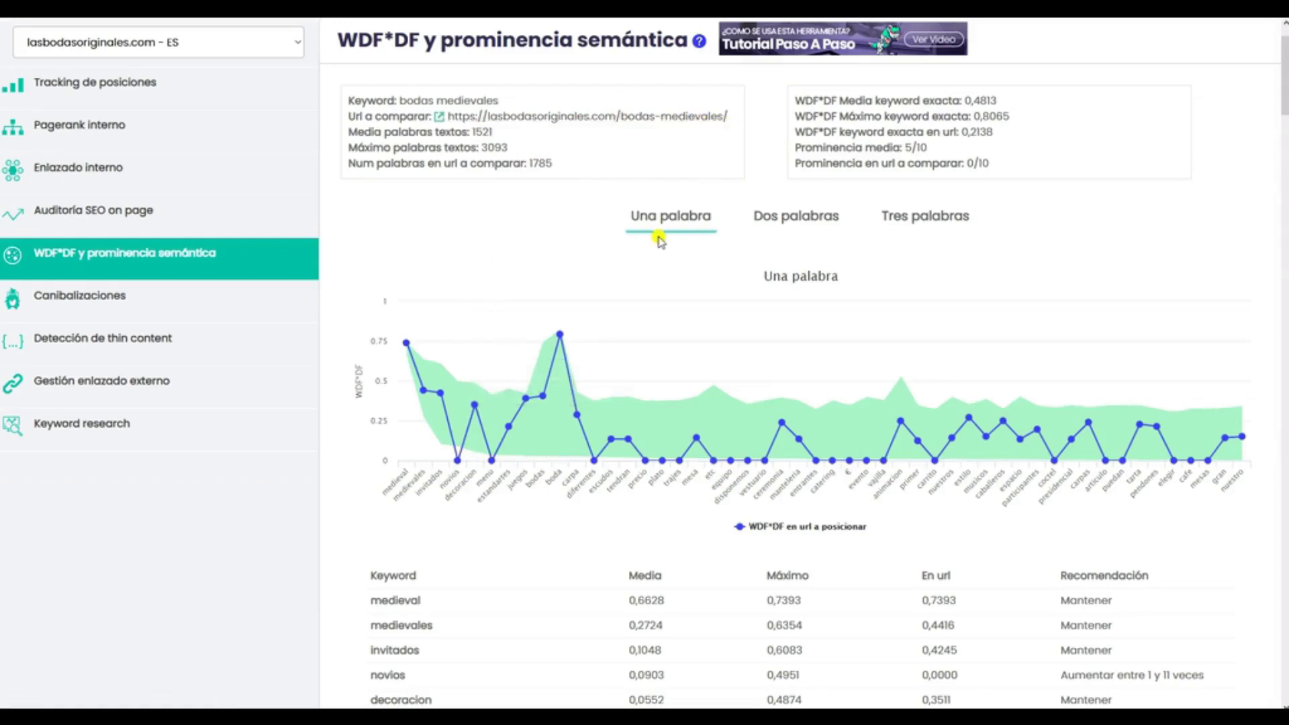
pyautogui.scroll(-1, 656, 240)
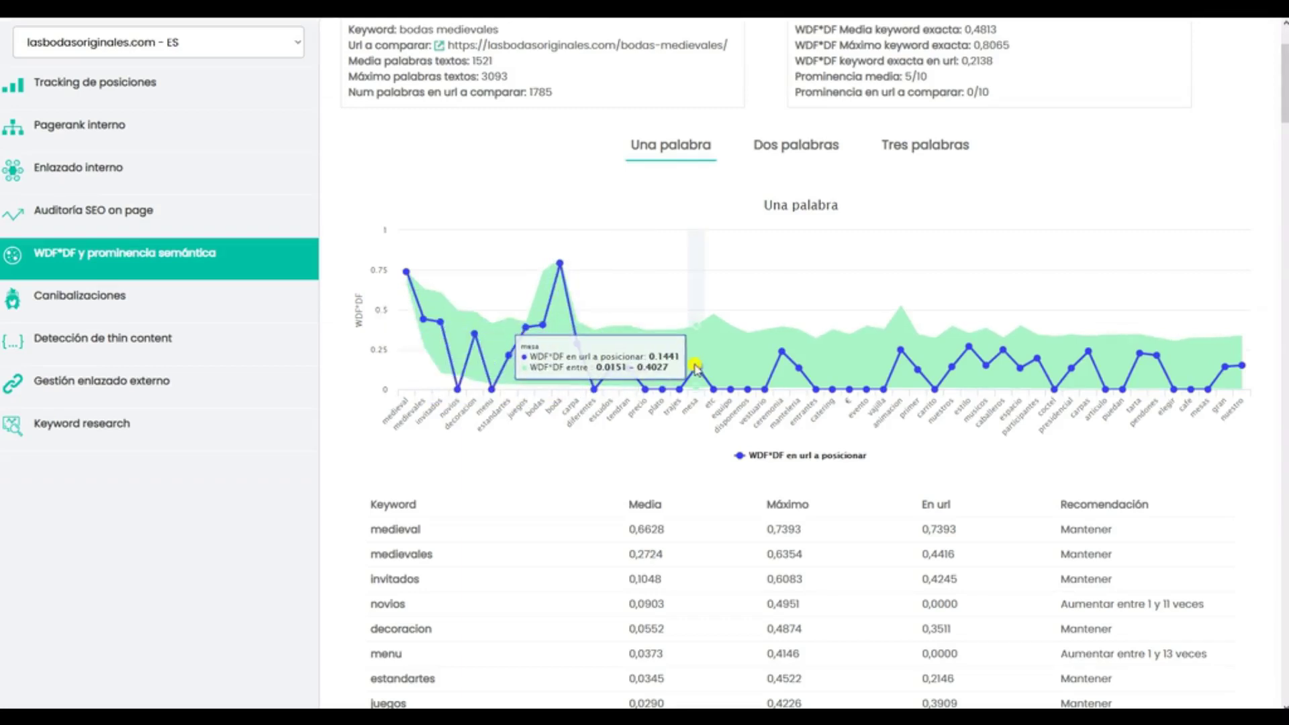
pyautogui.click(803, 153)
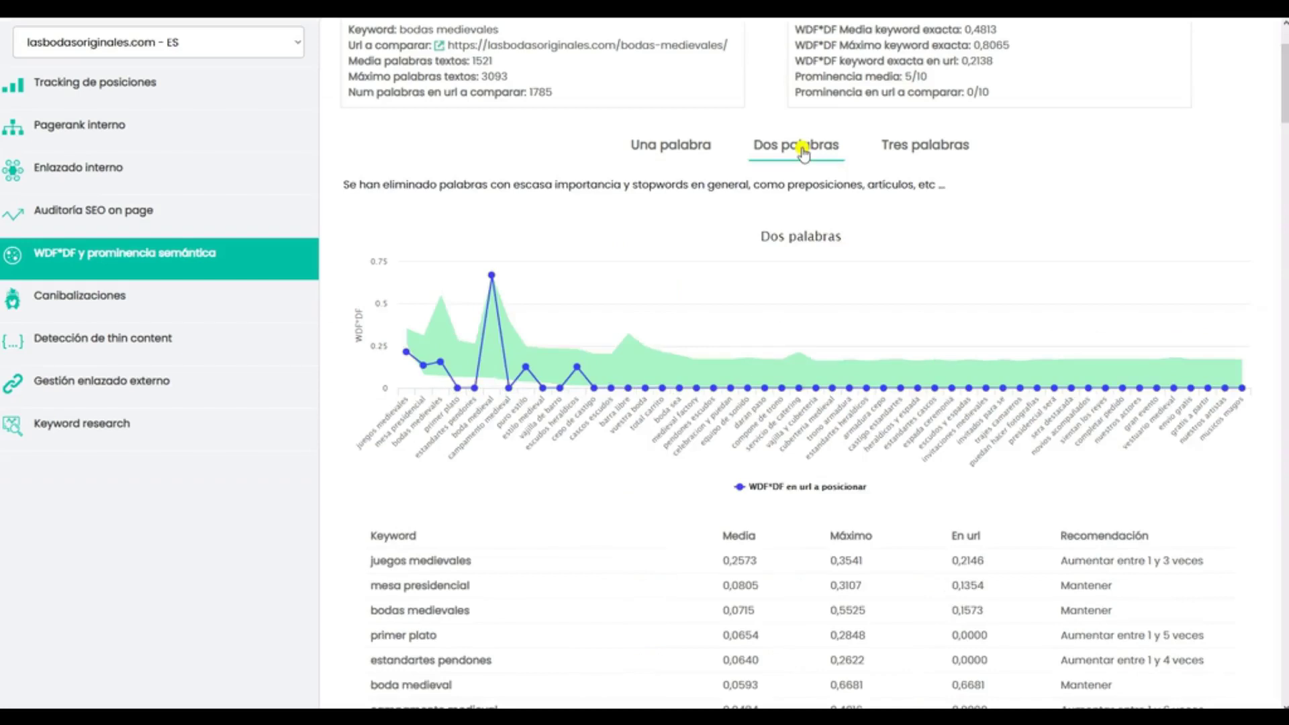
pyautogui.click(904, 151)
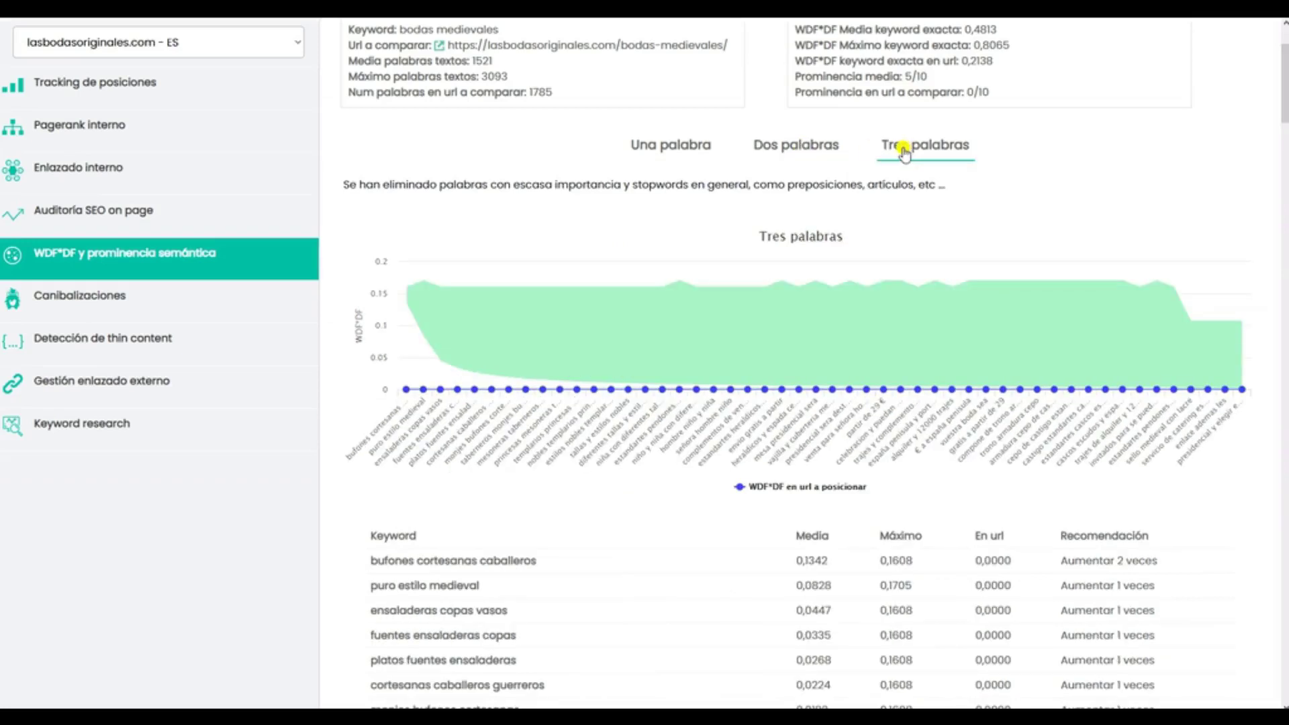
pyautogui.click(653, 149)
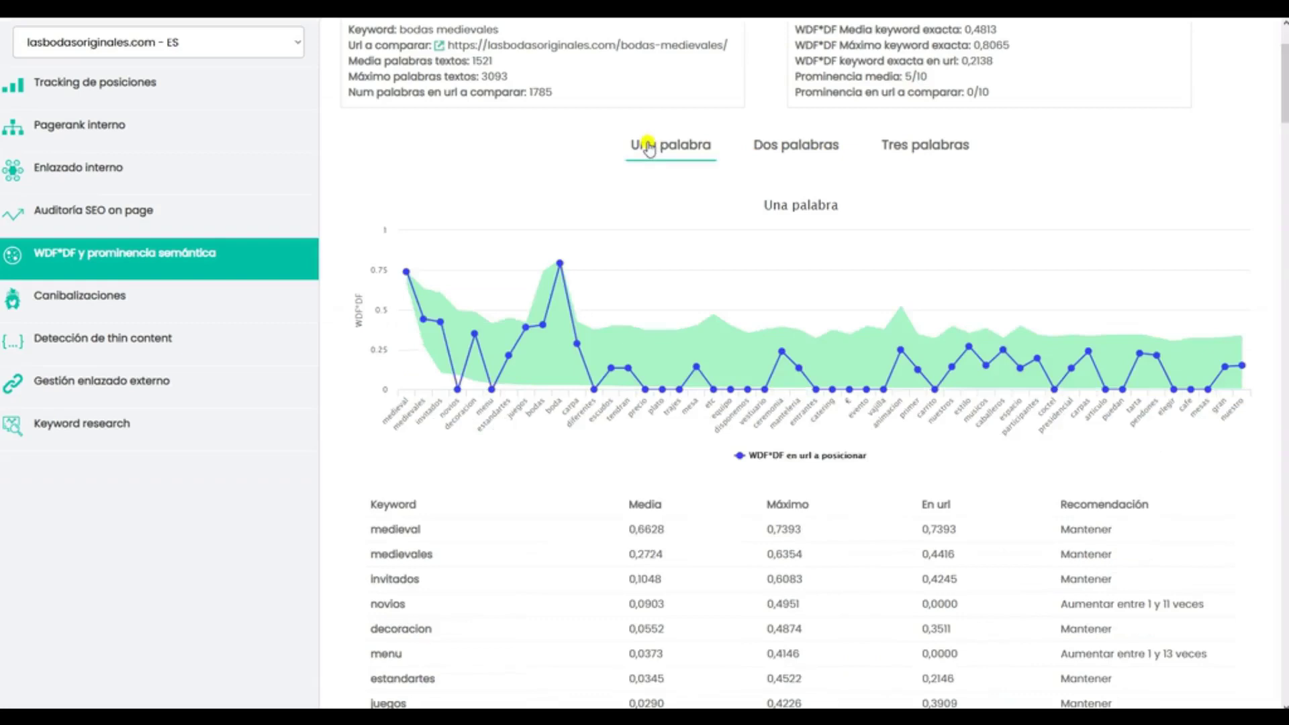
# Step: Examine individual terms in the single-word chart and the keyword table's recommendations to keep or increase each word
pyautogui.scroll(-3, 645, 238)
pyautogui.scroll(1, 641, 260)
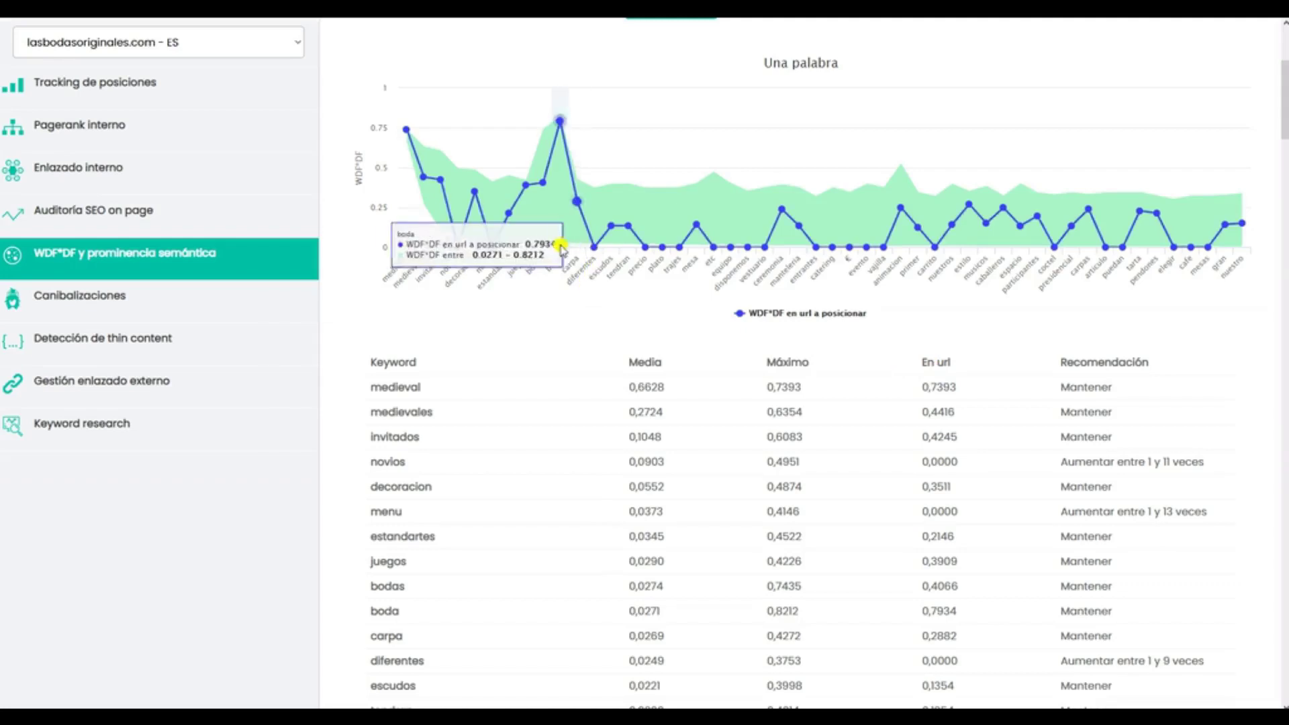
pyautogui.moveTo(577, 247)
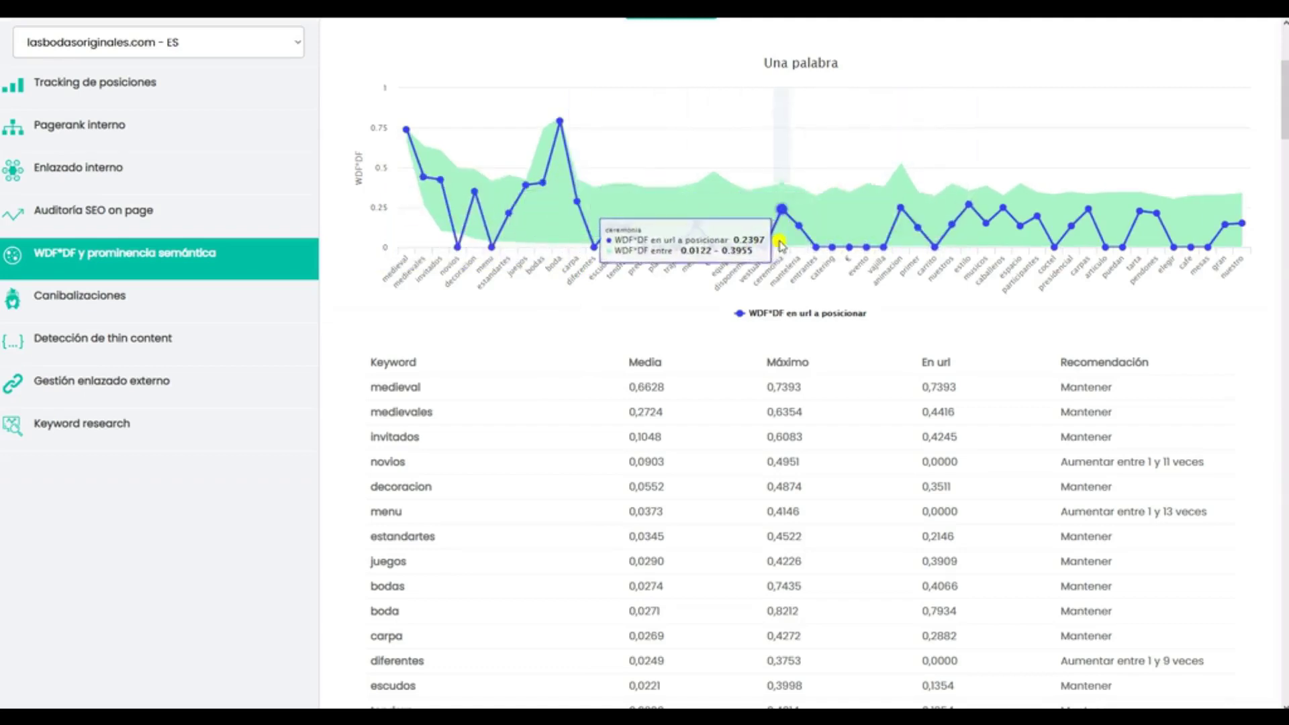
pyautogui.scroll(-1, 585, 313)
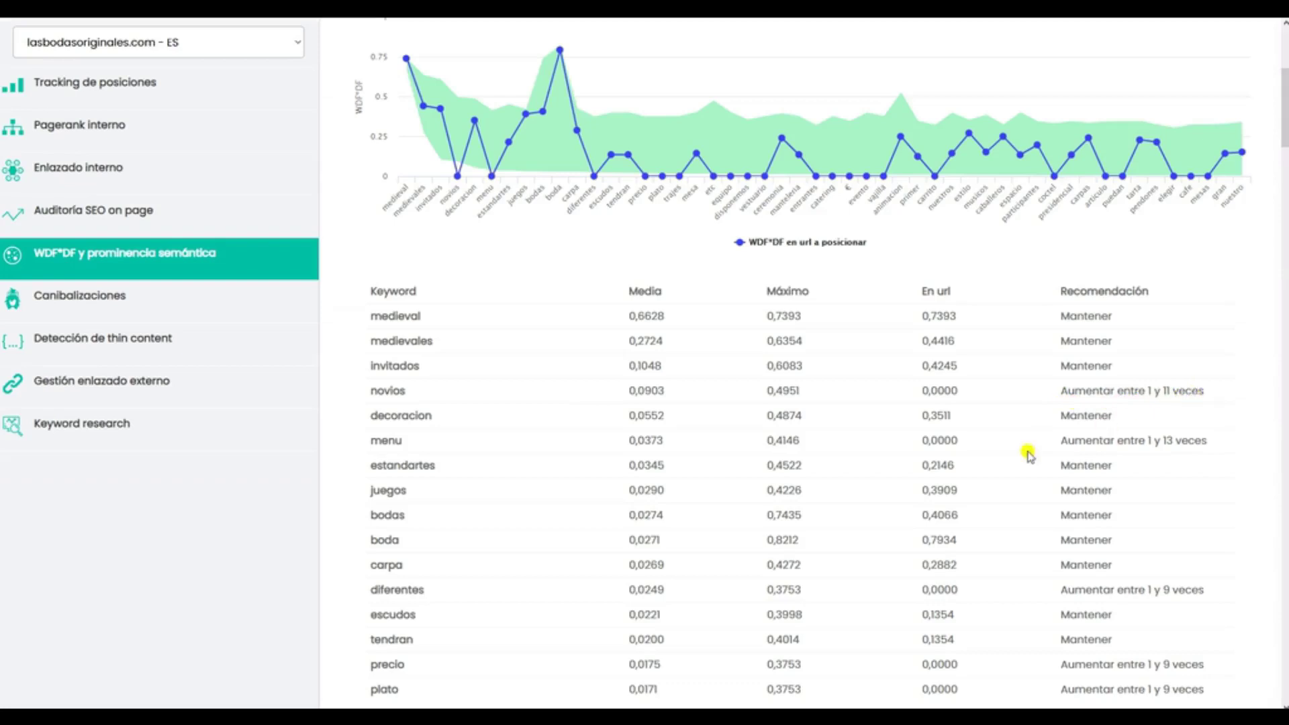
pyautogui.scroll(-5, 956, 463)
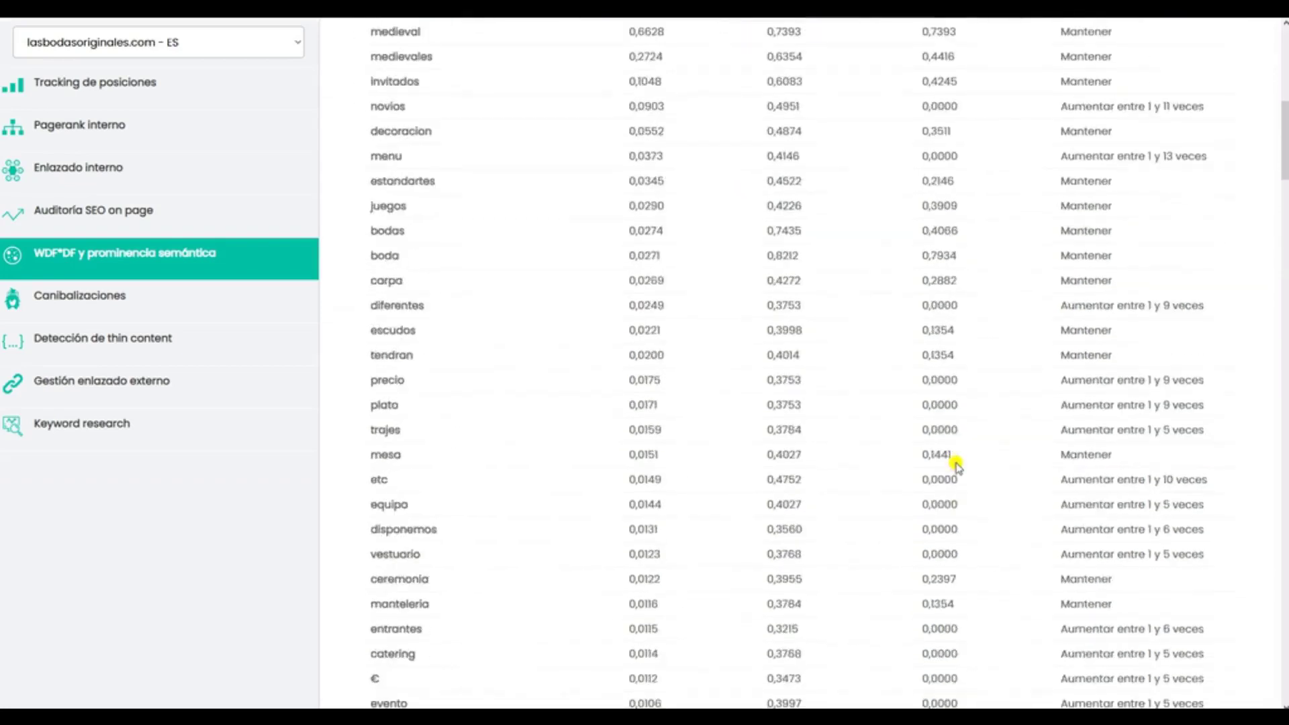
pyautogui.scroll(-6, 956, 464)
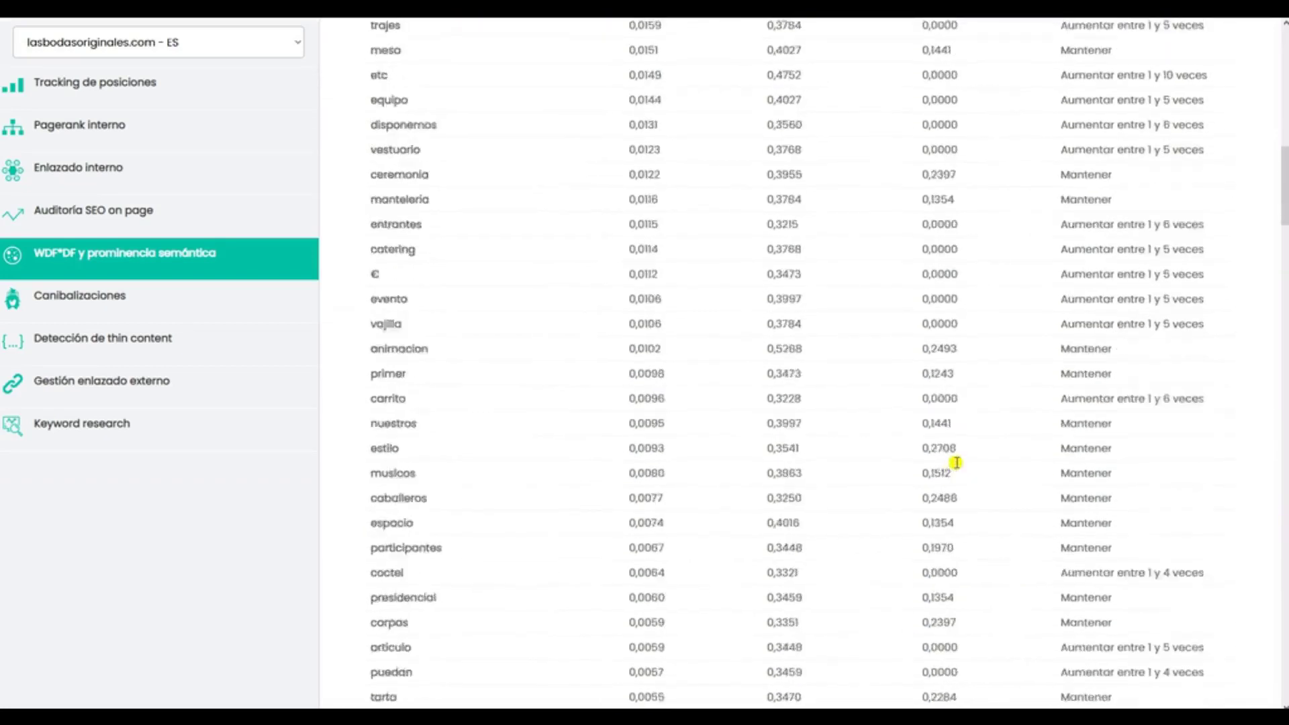
pyautogui.scroll(-6, 956, 463)
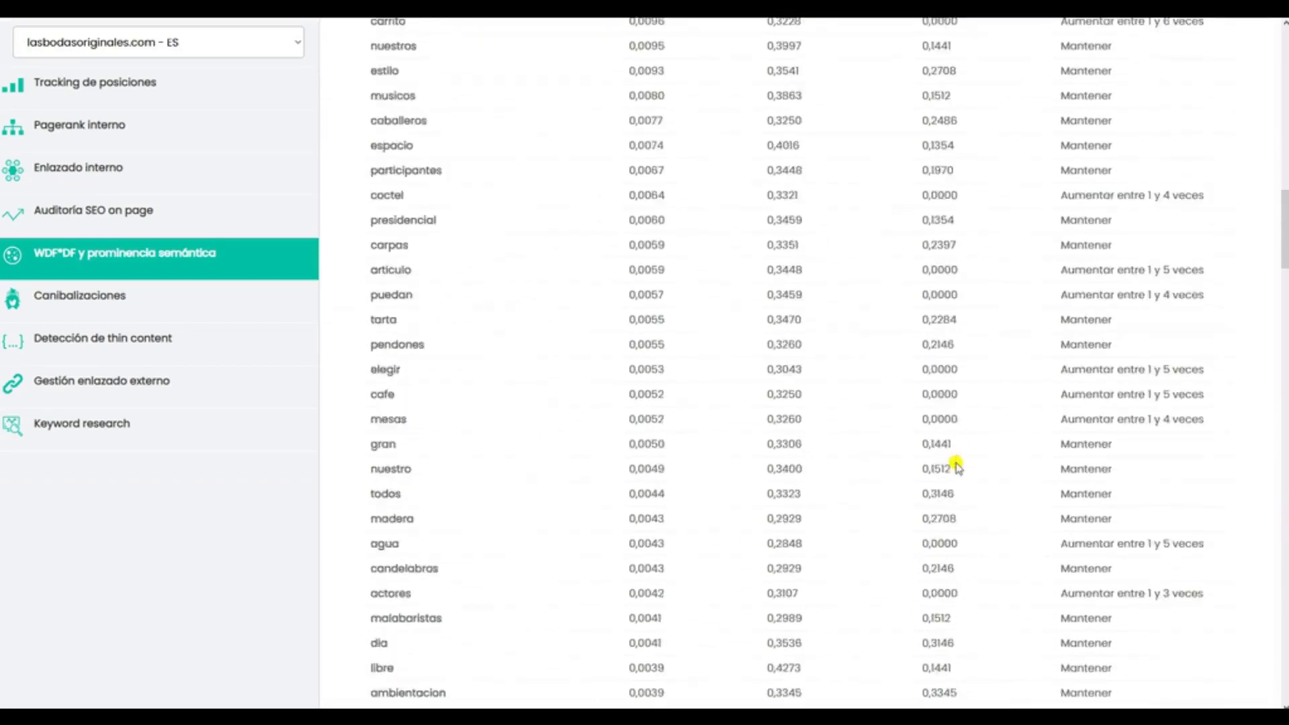
pyautogui.scroll(-7, 956, 465)
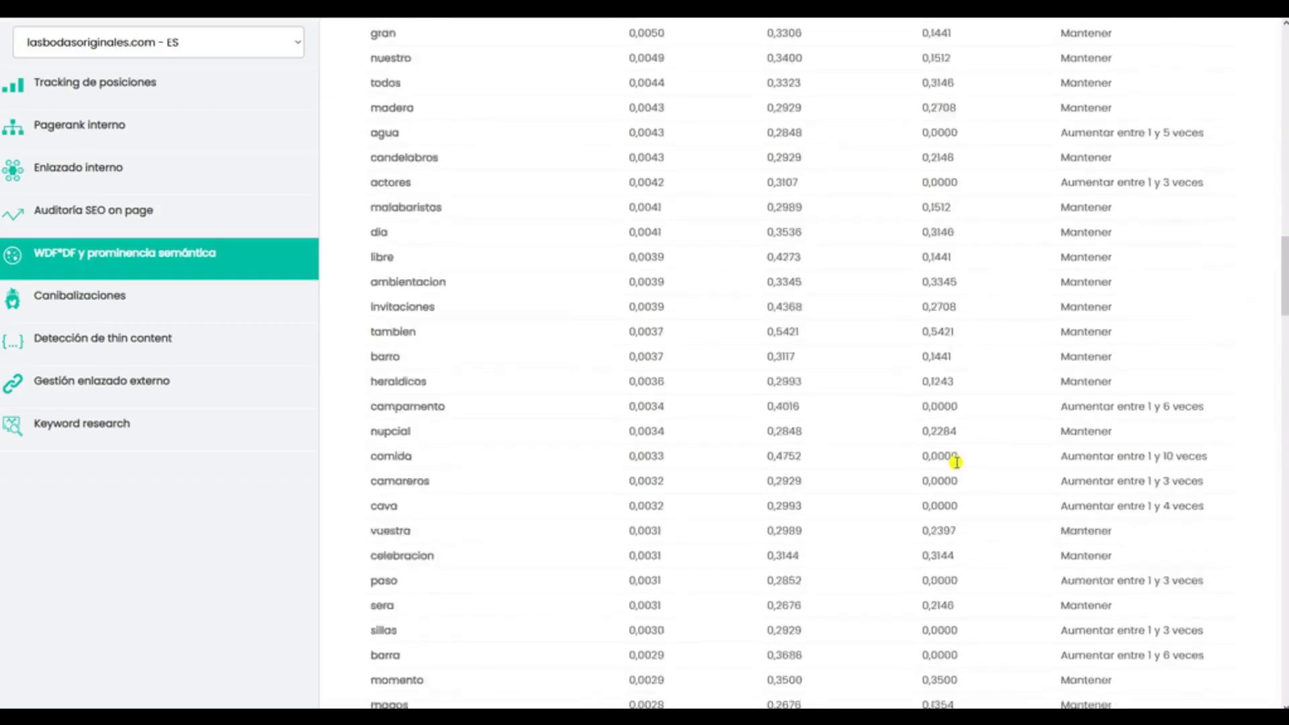
pyautogui.scroll(-4, 956, 462)
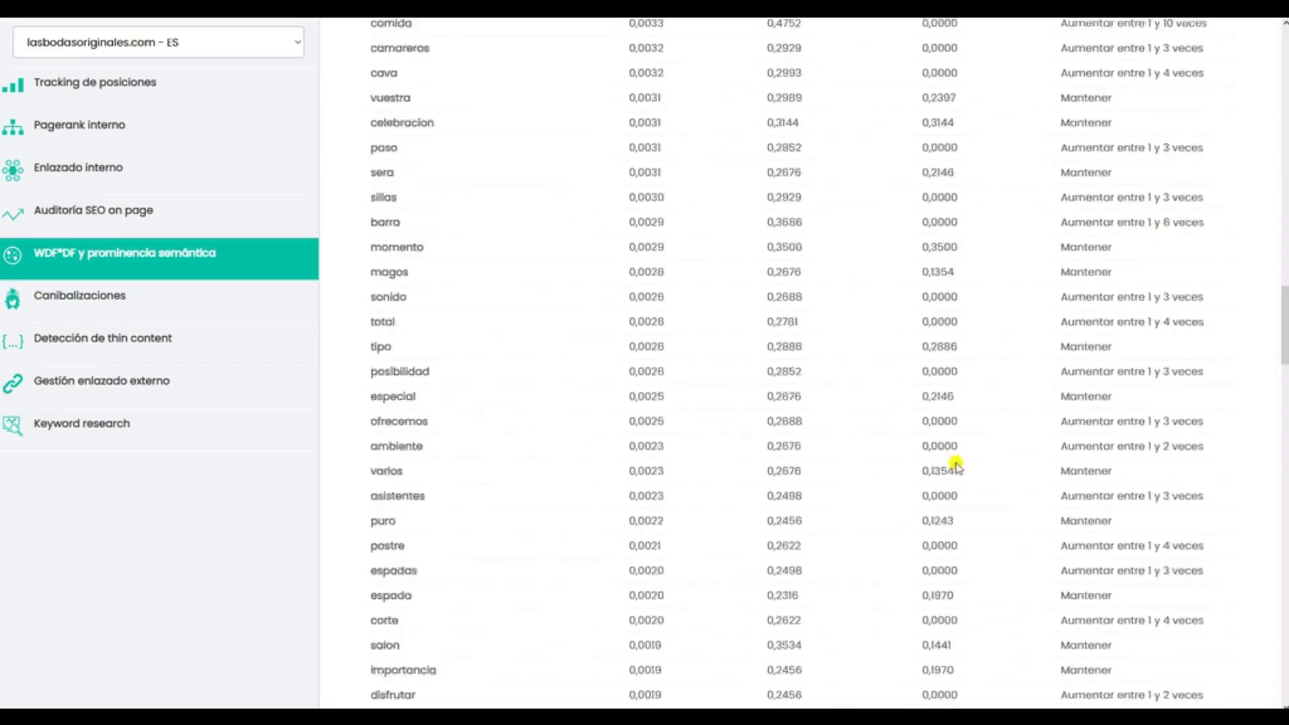
pyautogui.scroll(-3, 956, 463)
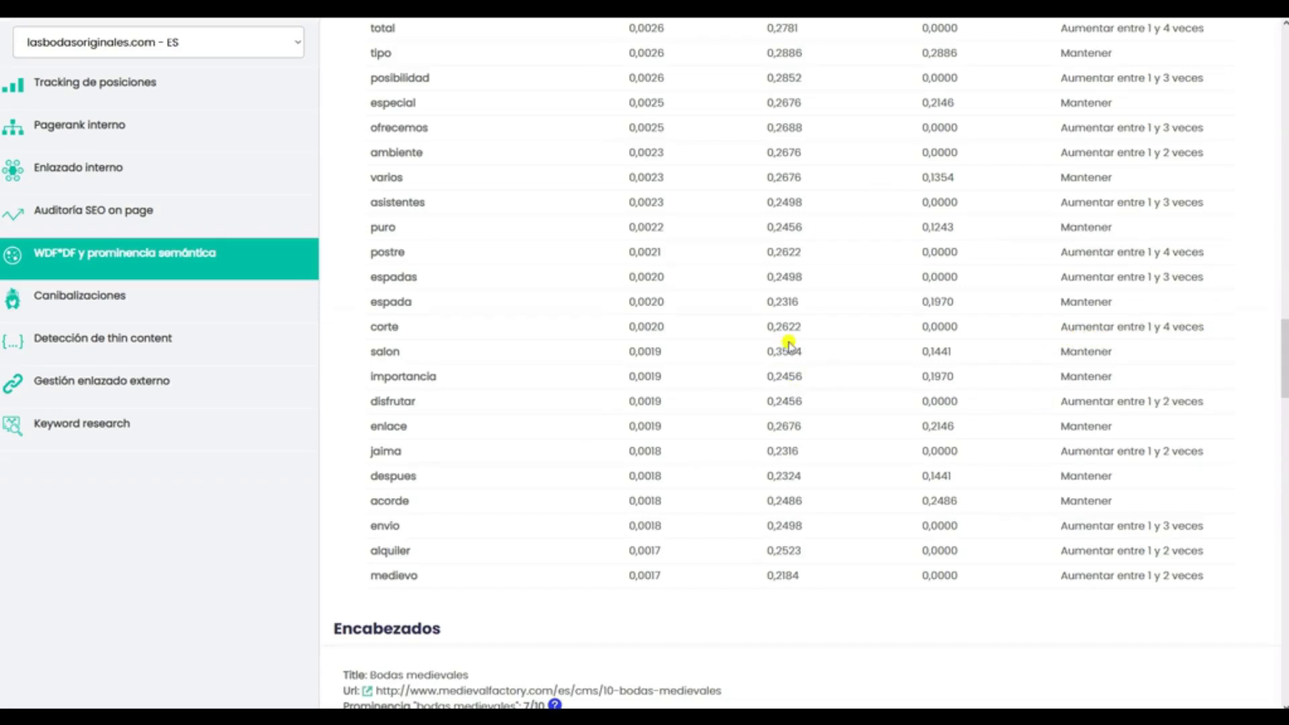
# Step: Review the competitors' titles and heading structure in the Encabezados section and go back up to the single-word chart
pyautogui.scroll(-7, 709, 352)
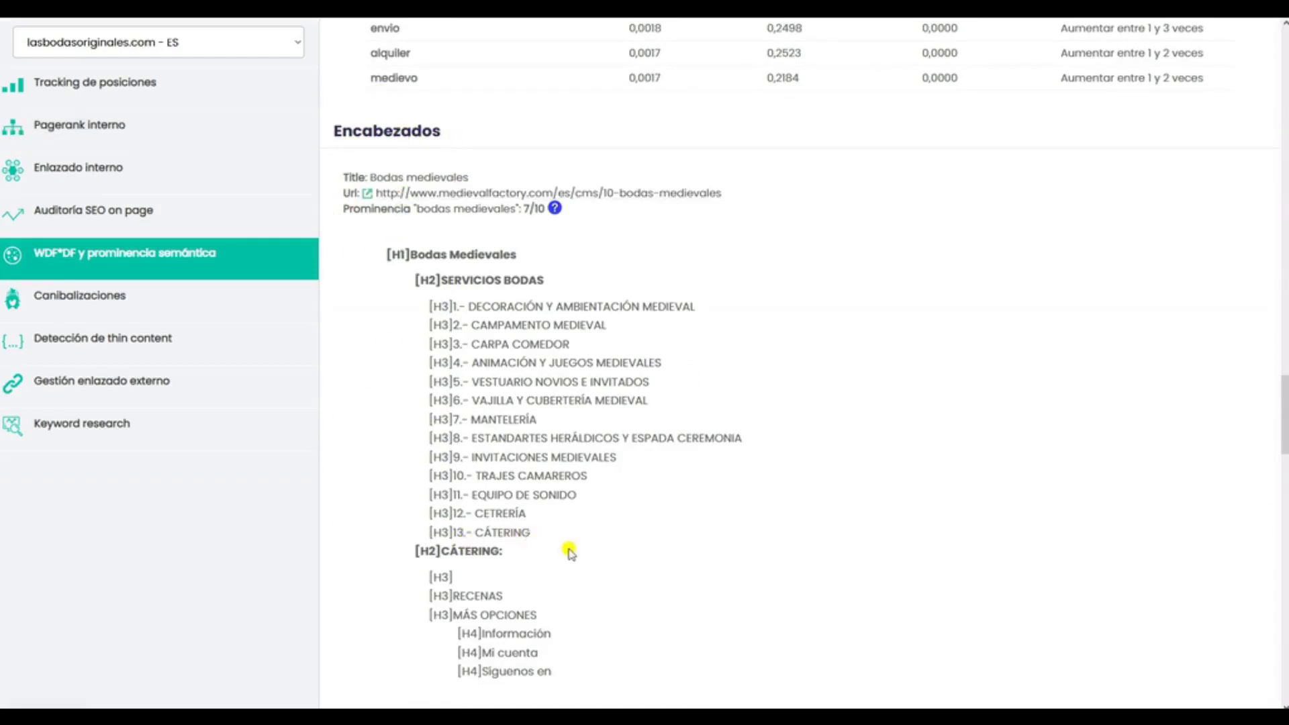
pyautogui.scroll(-3, 602, 549)
pyautogui.scroll(1, 598, 541)
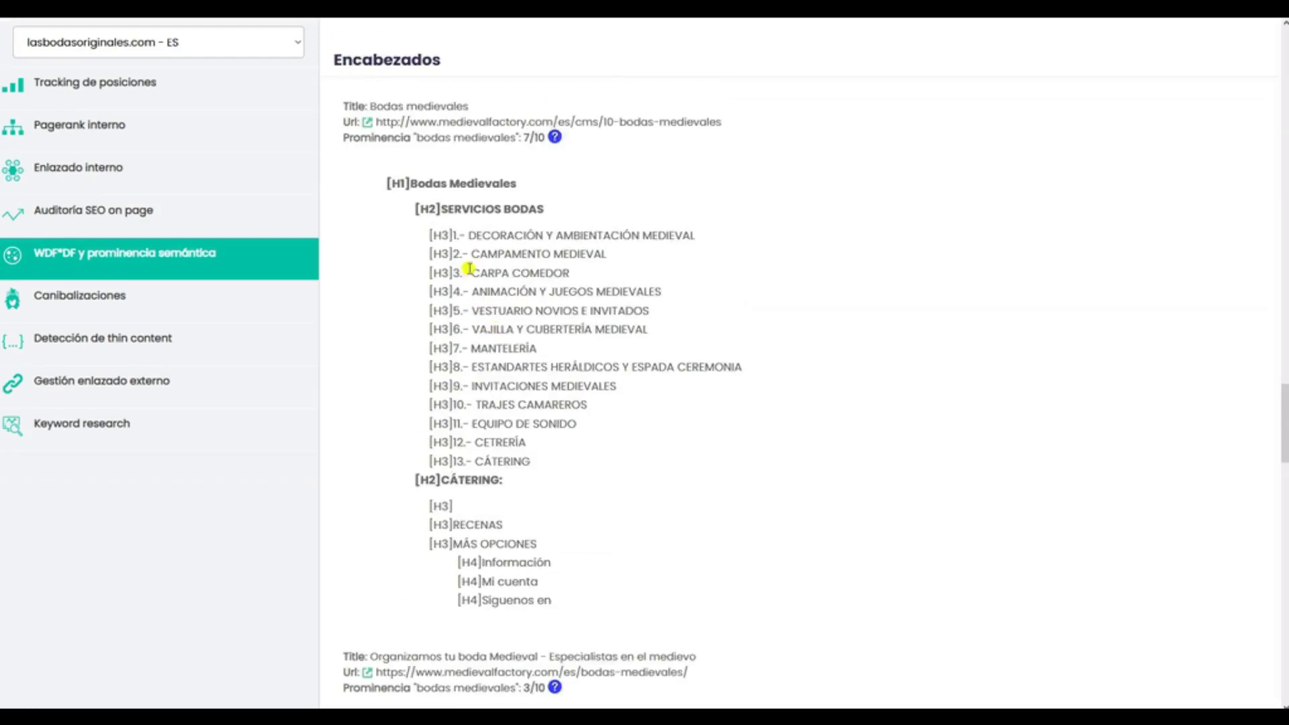
pyautogui.scroll(2, 477, 435)
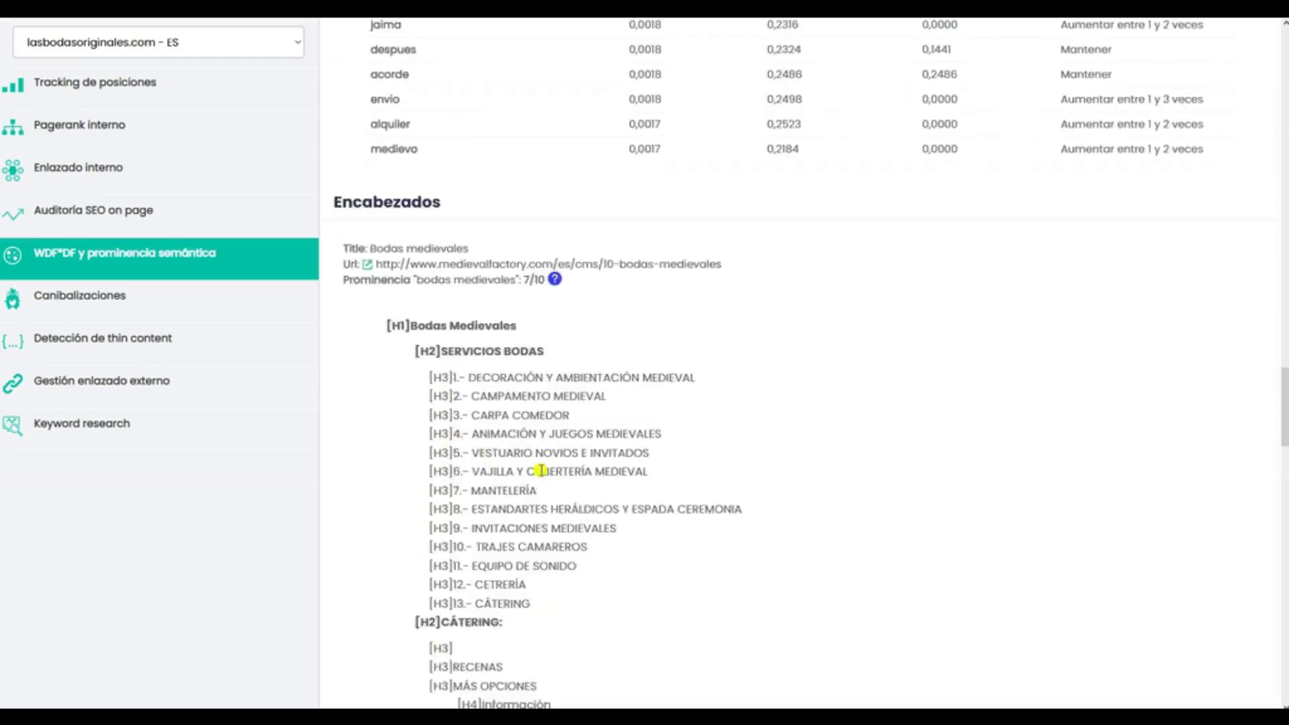
pyautogui.scroll(15, 541, 470)
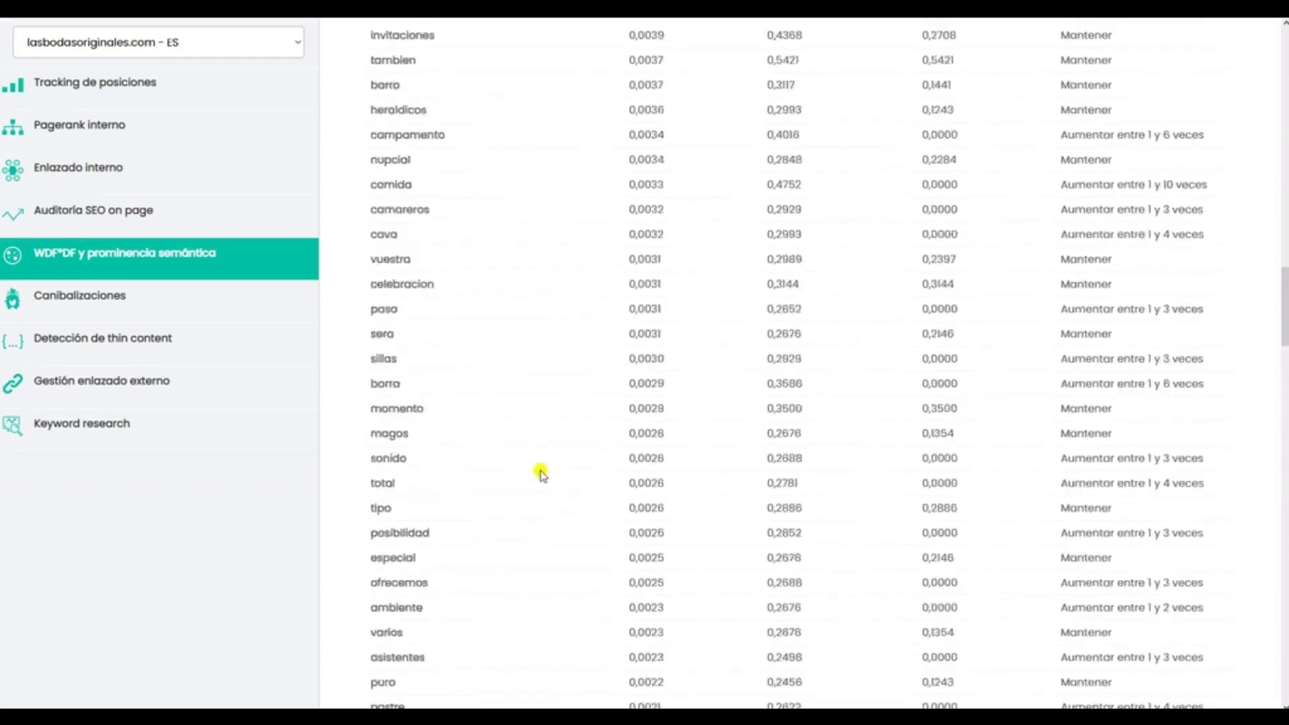
pyautogui.scroll(20, 542, 474)
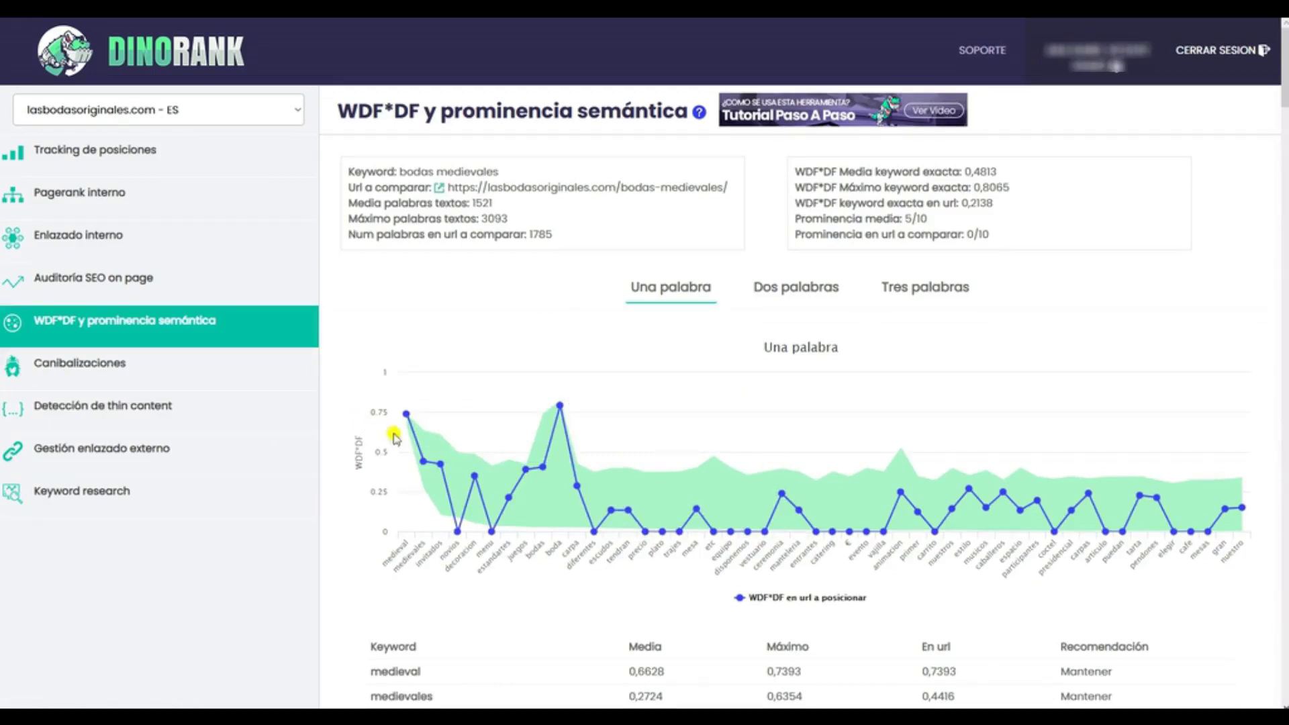
pyautogui.moveTo(402, 418)
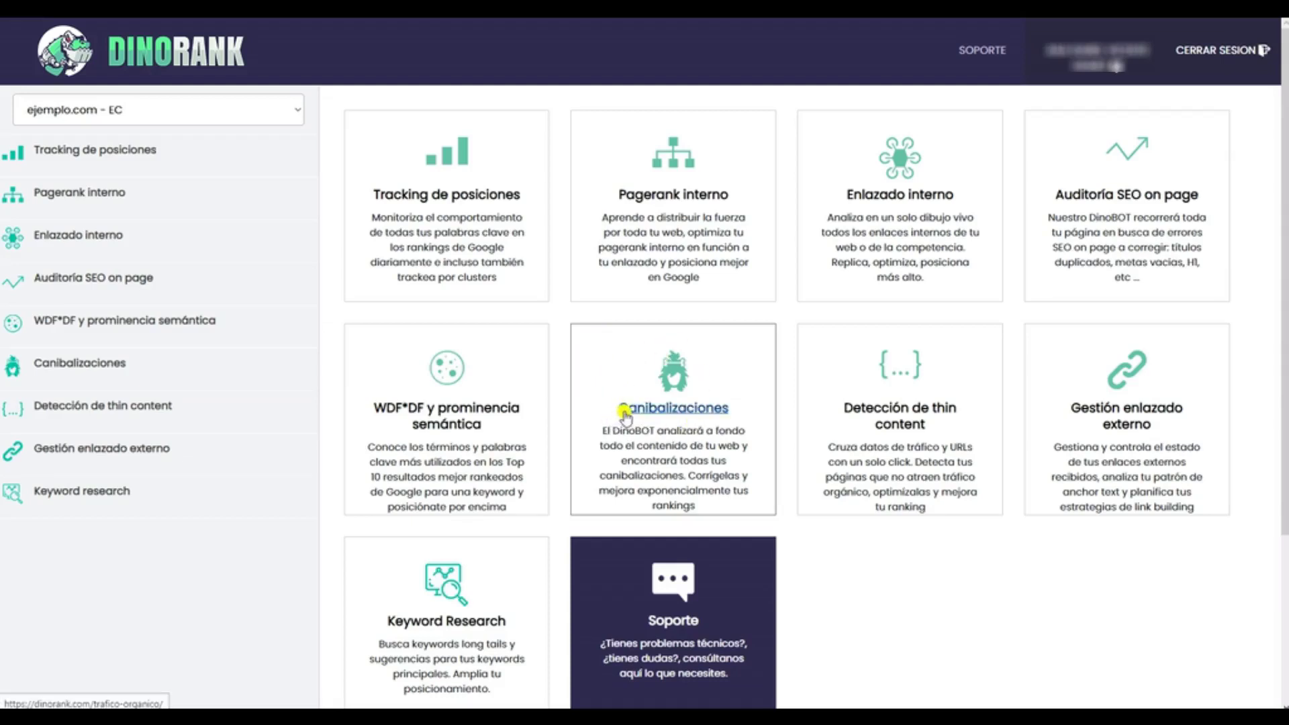
# Step: Open the cannibalizations tool and review the cannibalized keywords and competing URLs of the lasbodasoriginales.com - ES project
pyautogui.click(661, 408)
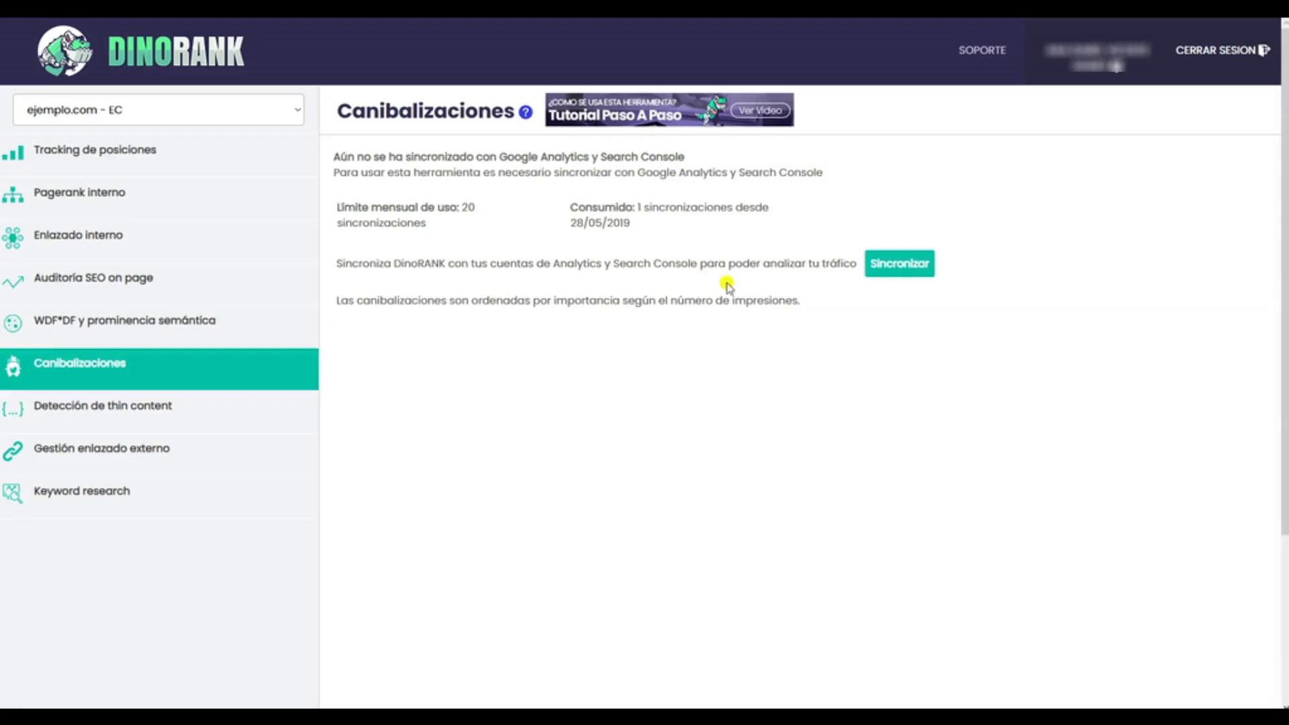
pyautogui.click(907, 265)
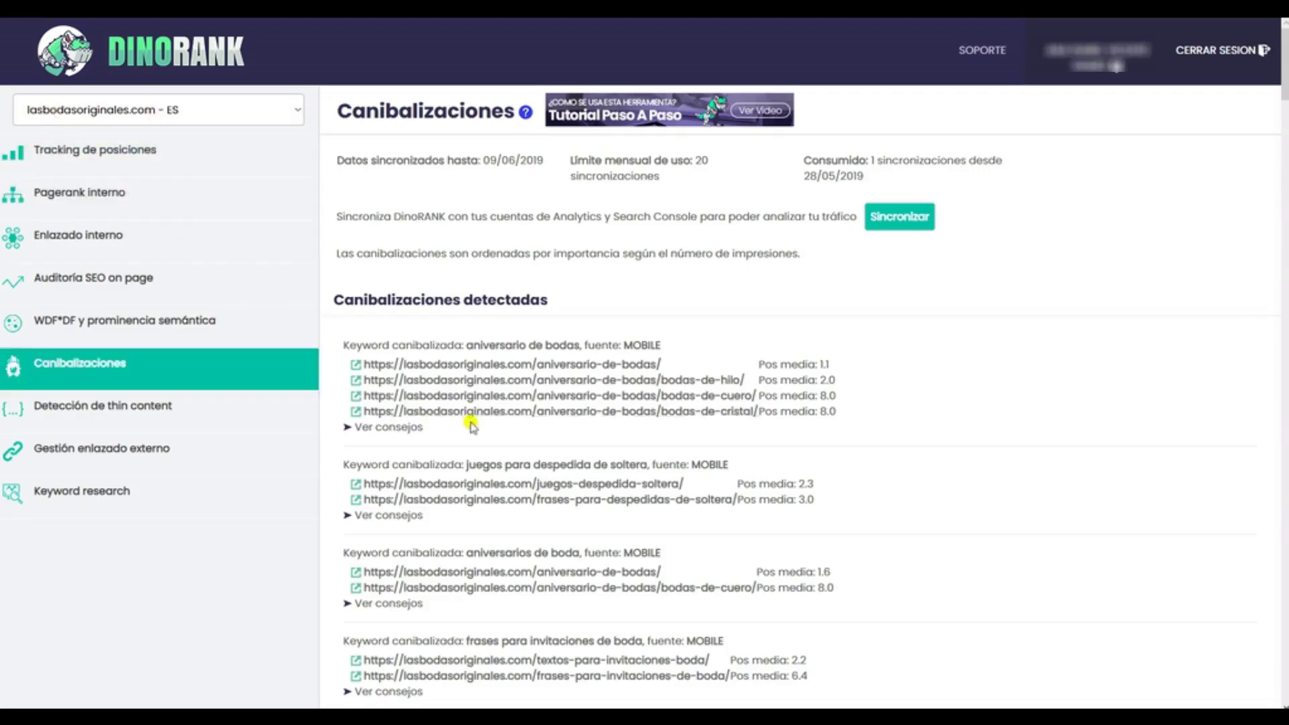
pyautogui.scroll(-1, 480, 416)
pyautogui.scroll(-2, 480, 416)
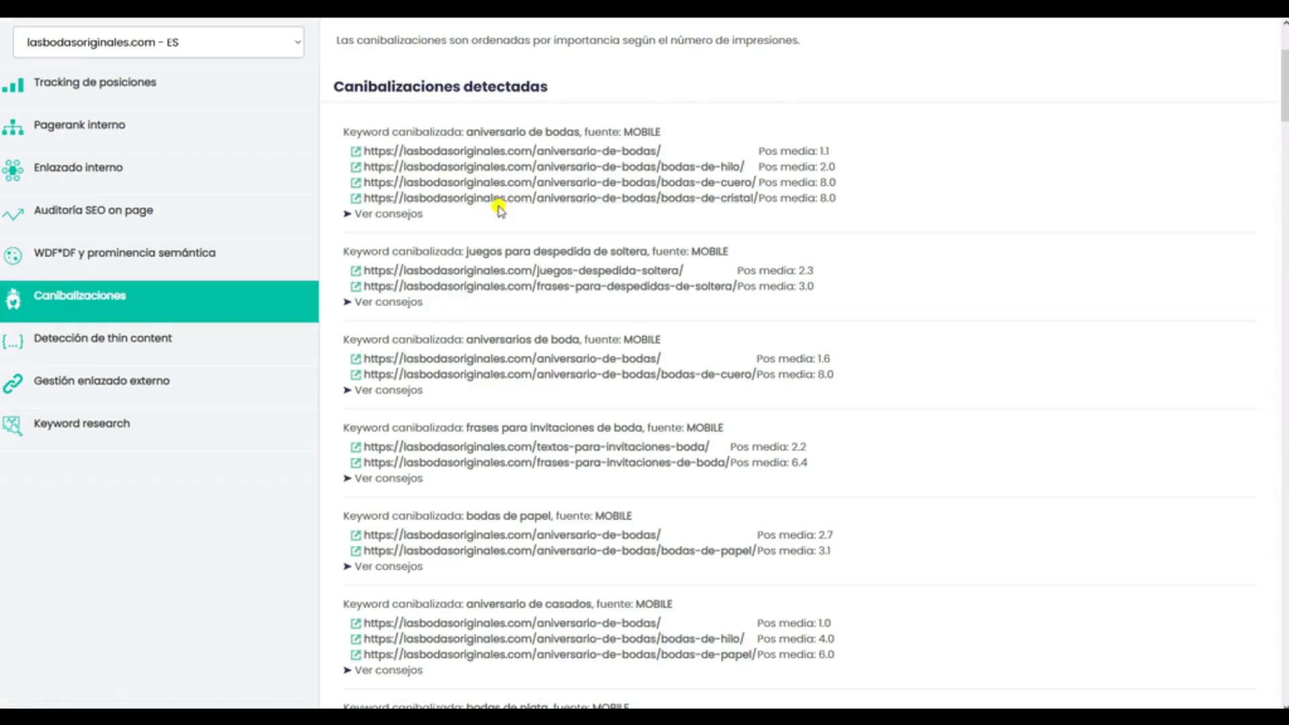
# Step: Look through the list of detected cannibalizations and return to the first cannibalized keyword, aniversario de bodas
pyautogui.scroll(-5, 500, 208)
pyautogui.scroll(-14, 499, 208)
pyautogui.scroll(7, 499, 208)
pyautogui.scroll(13, 498, 210)
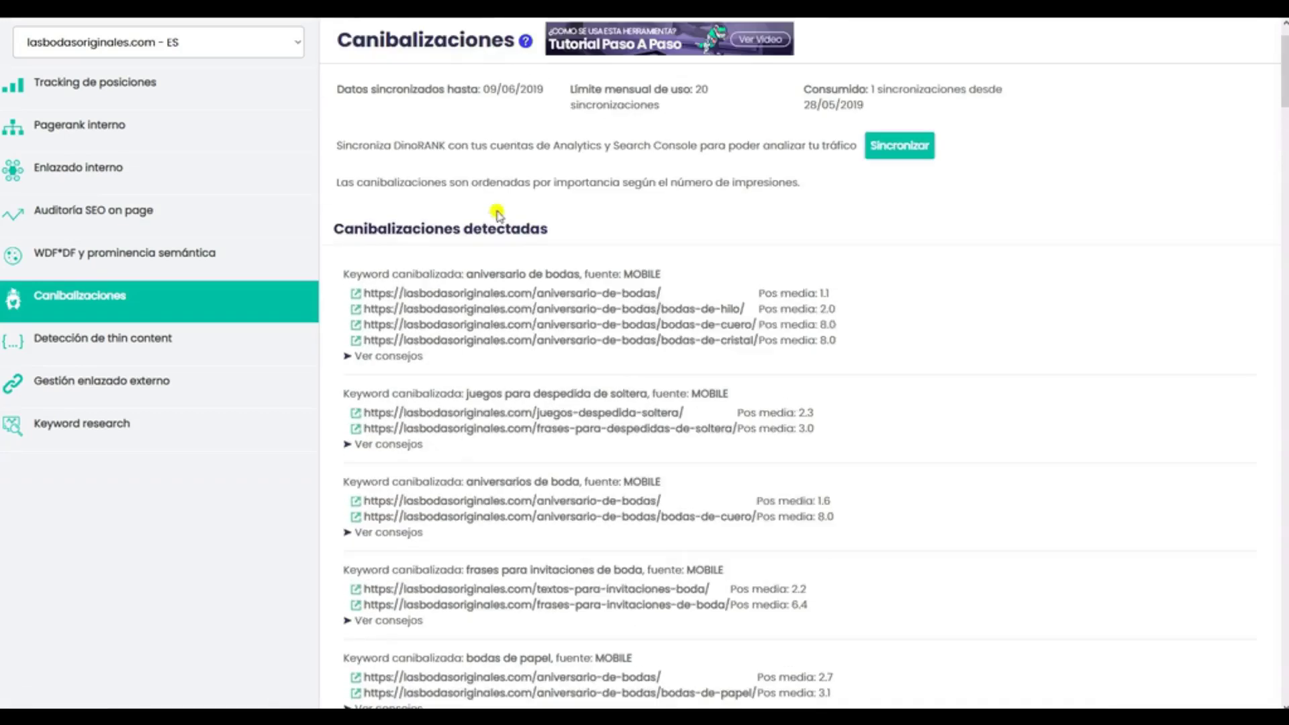
pyautogui.scroll(-2, 497, 215)
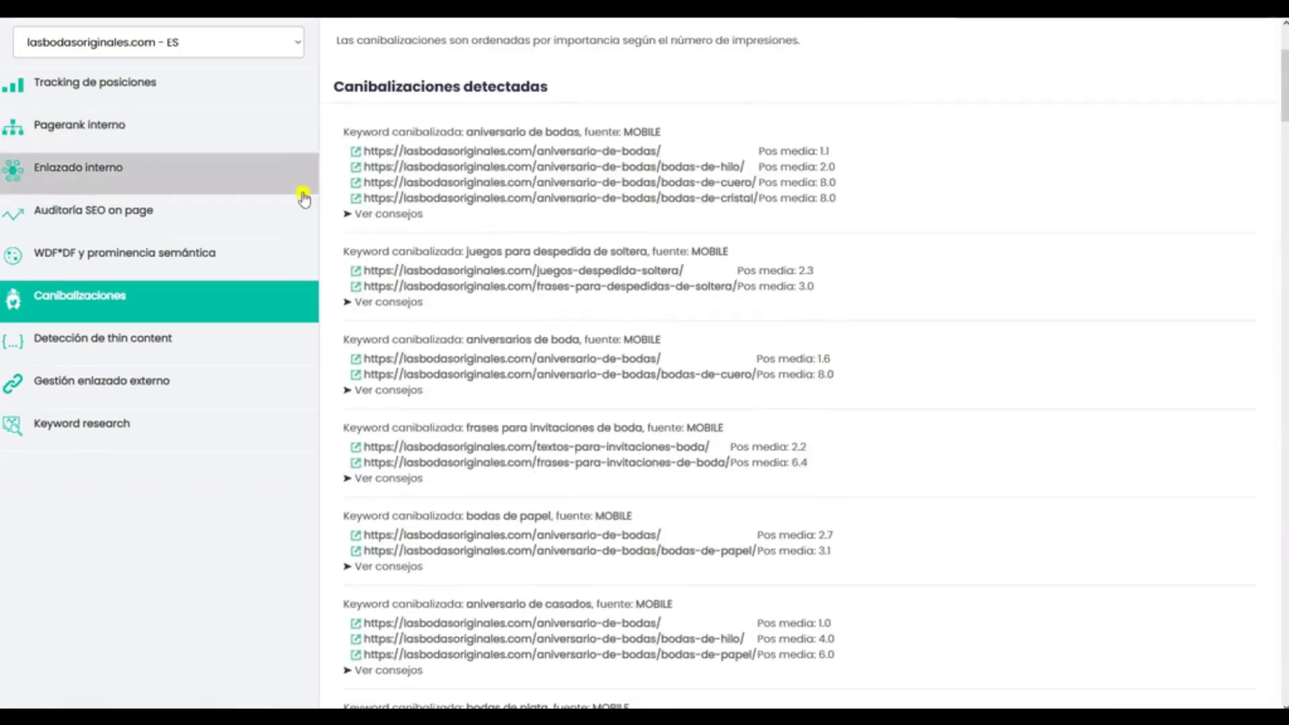
# Step: Show the advice for the cannibalized keyword aniversario de bodas and read its recommendations on the priority URL, content and anchor texts
pyautogui.click(387, 215)
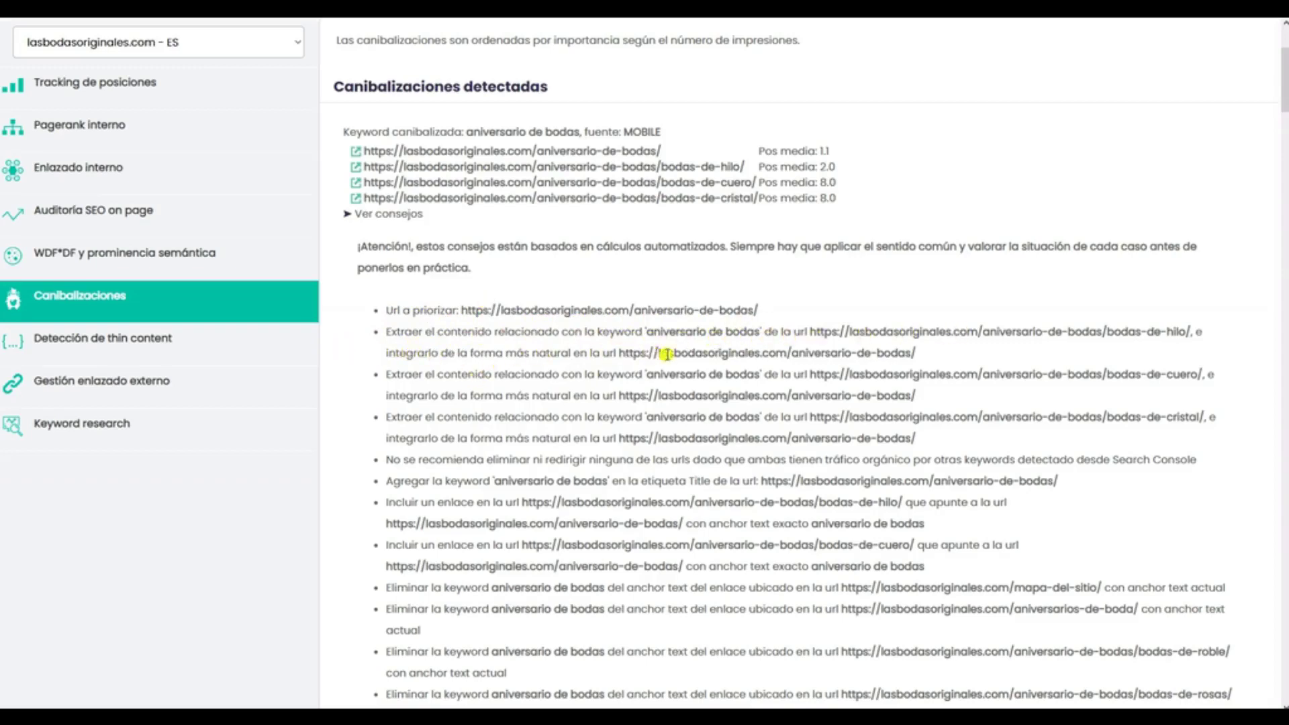
pyautogui.scroll(-5, 680, 382)
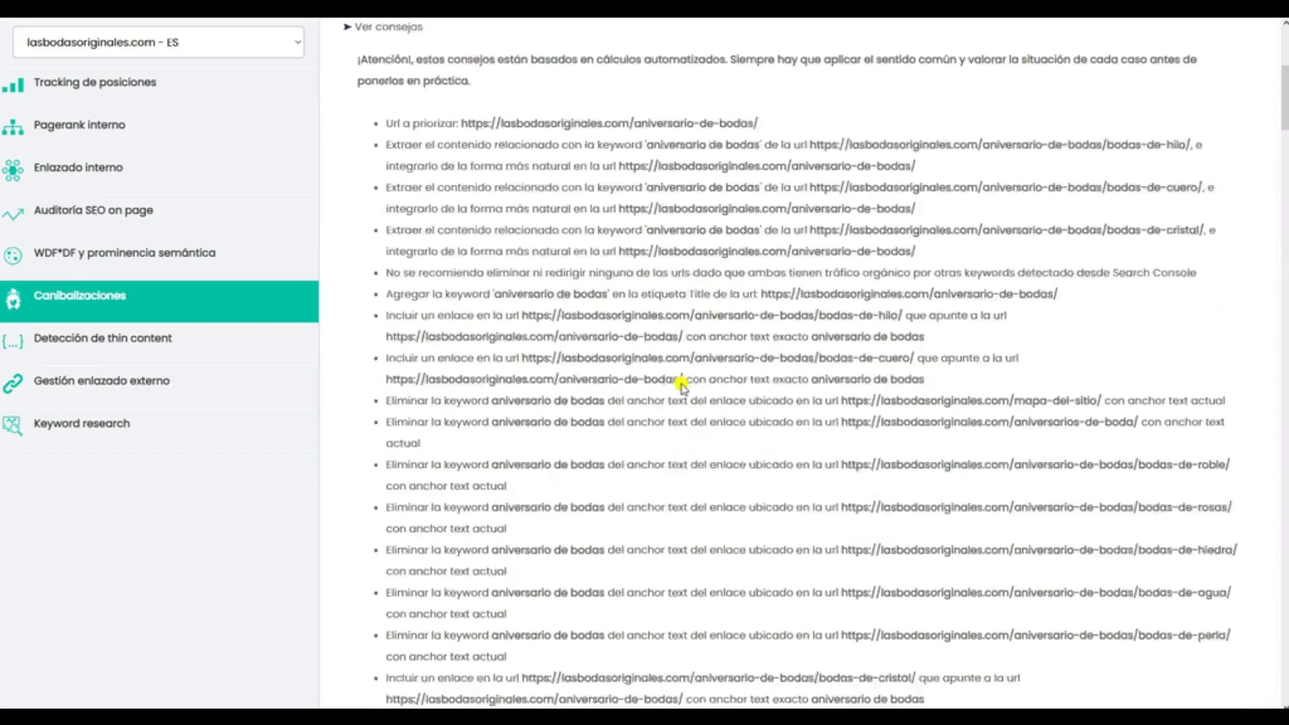
pyautogui.scroll(2, 681, 384)
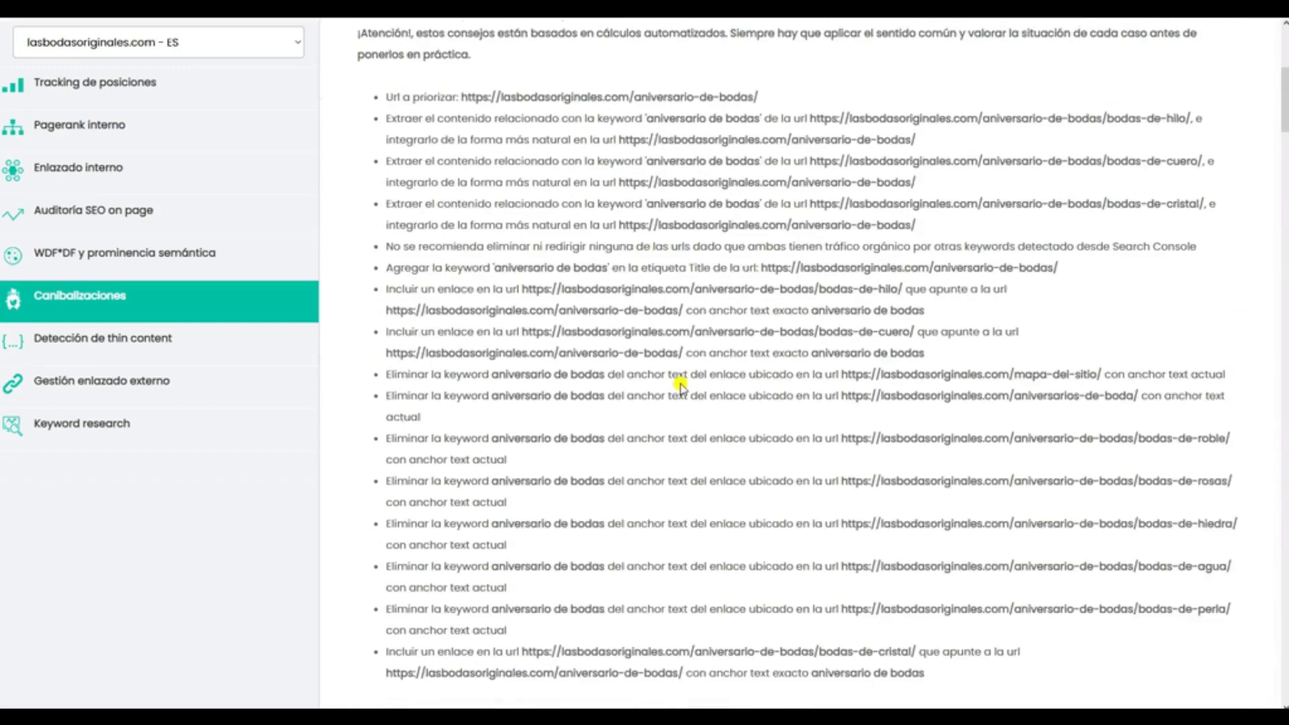
pyautogui.scroll(3, 680, 384)
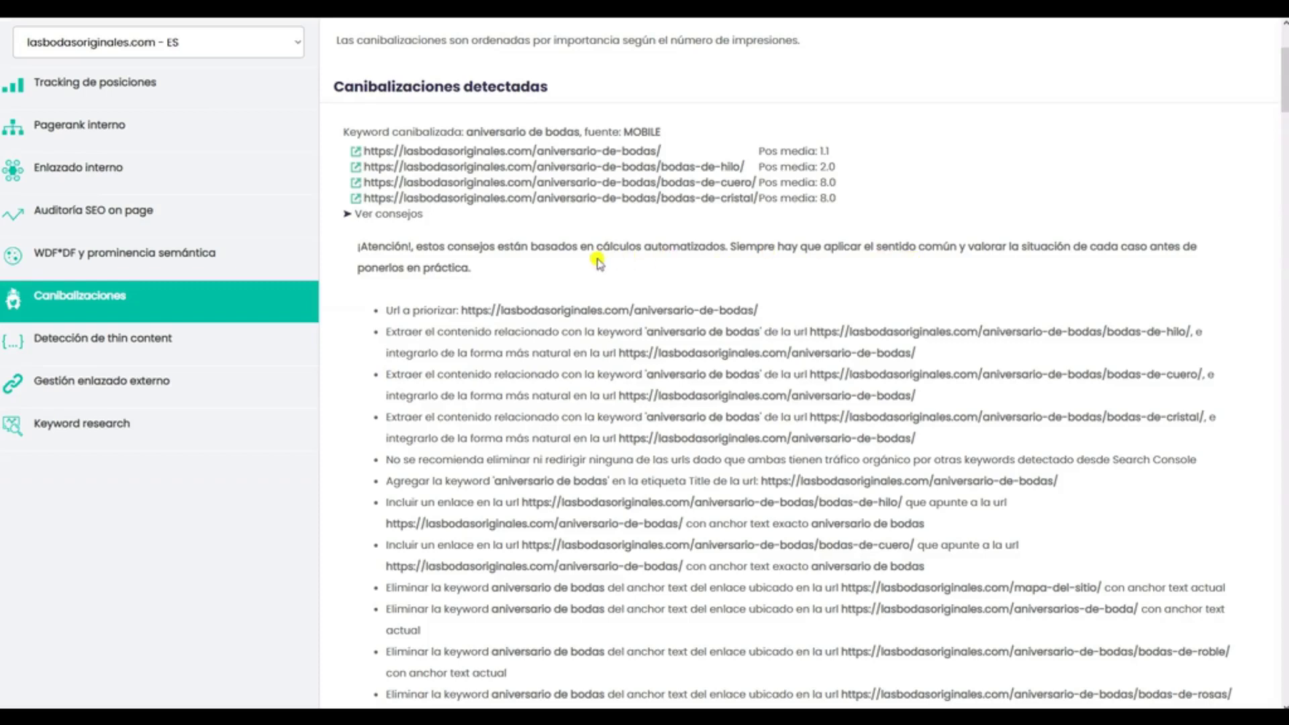
pyautogui.scroll(-2, 599, 261)
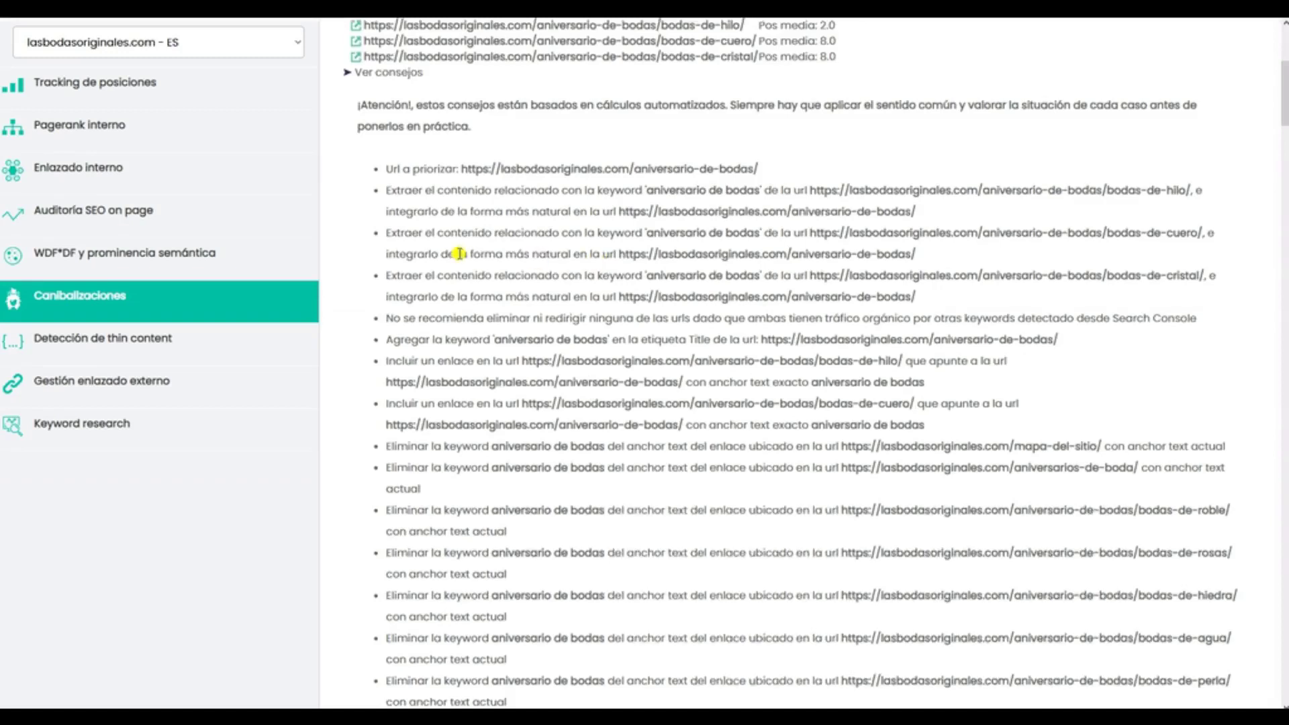
pyautogui.scroll(2, 446, 253)
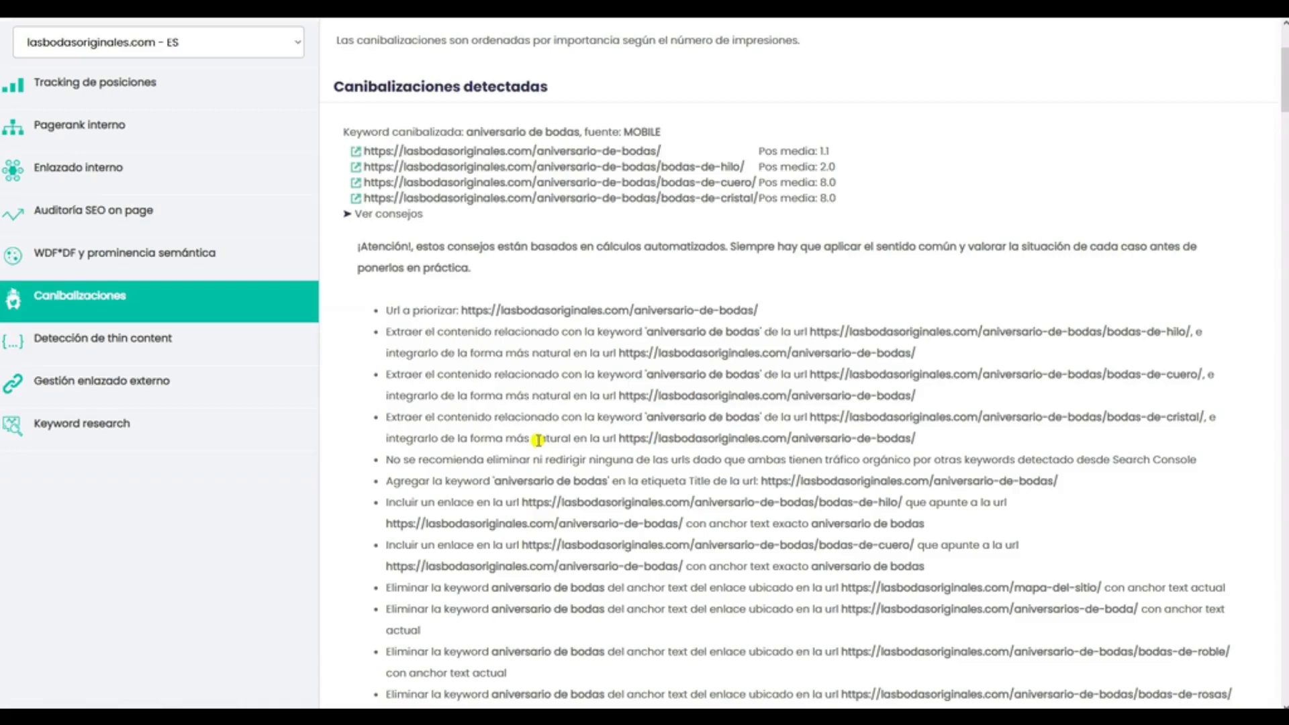
pyautogui.scroll(3, 544, 437)
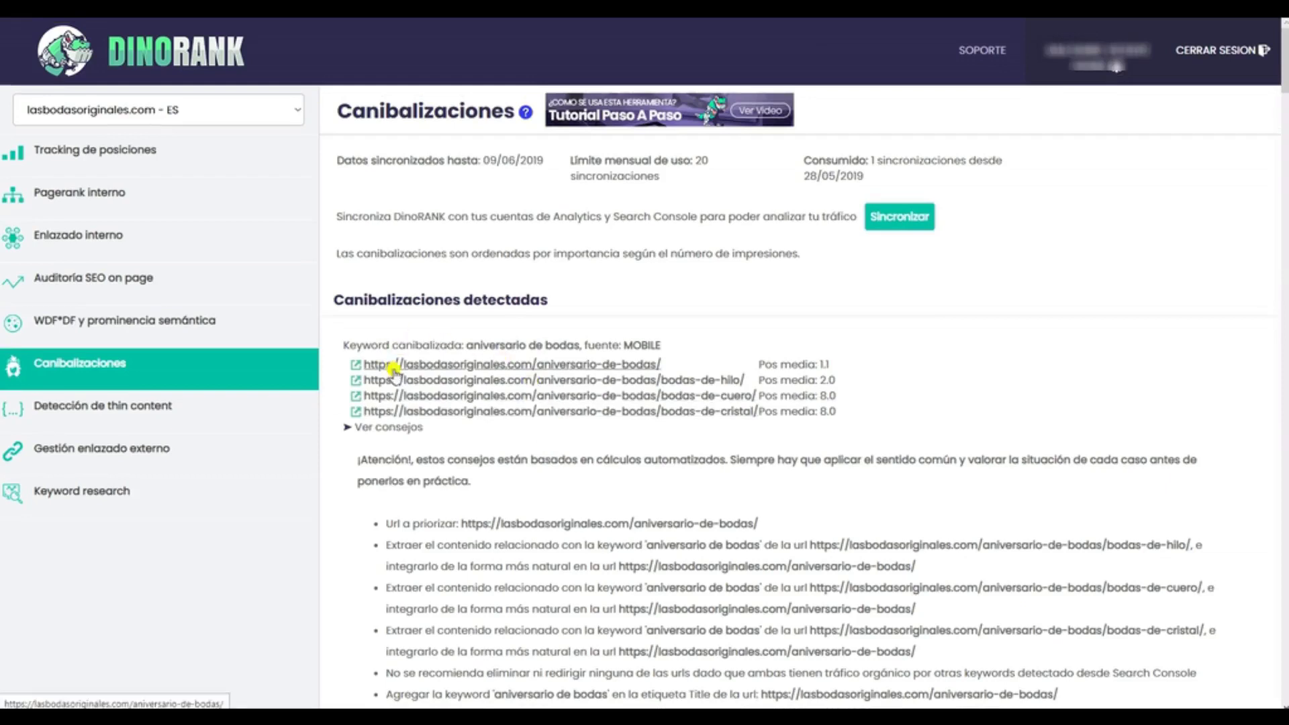
pyautogui.scroll(-10, 394, 373)
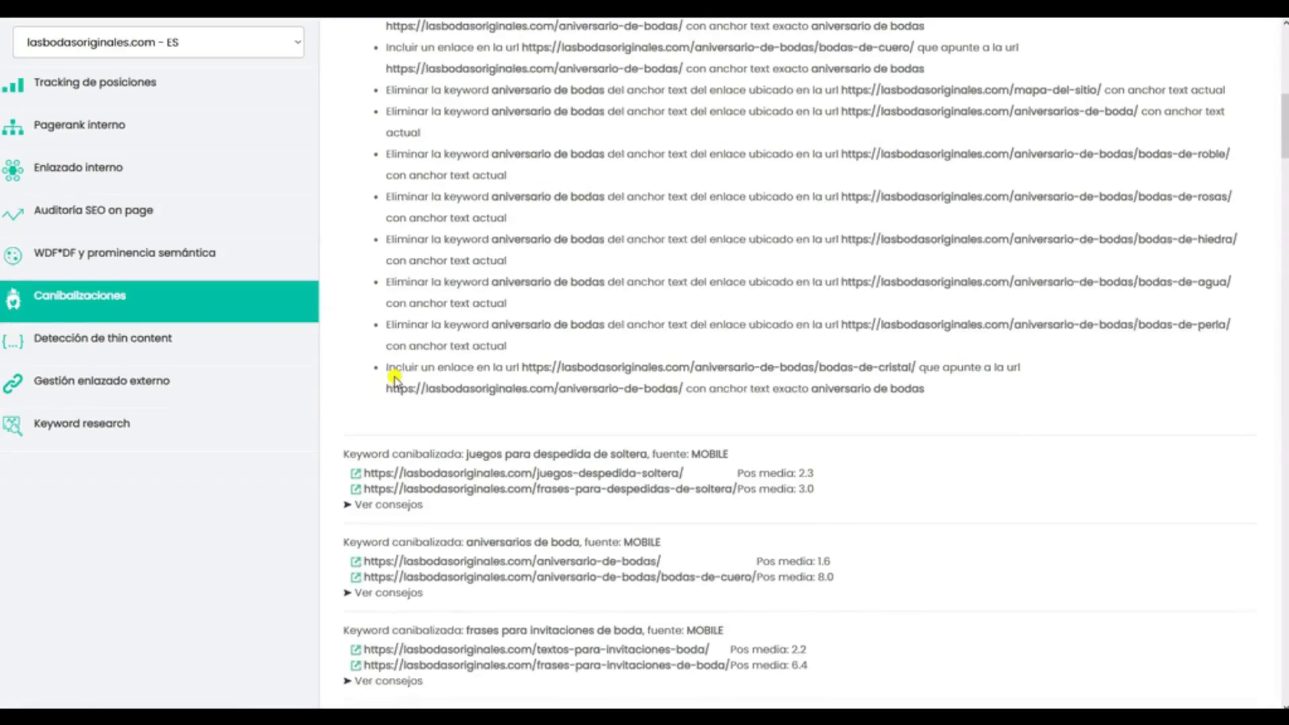
pyautogui.scroll(10, 394, 380)
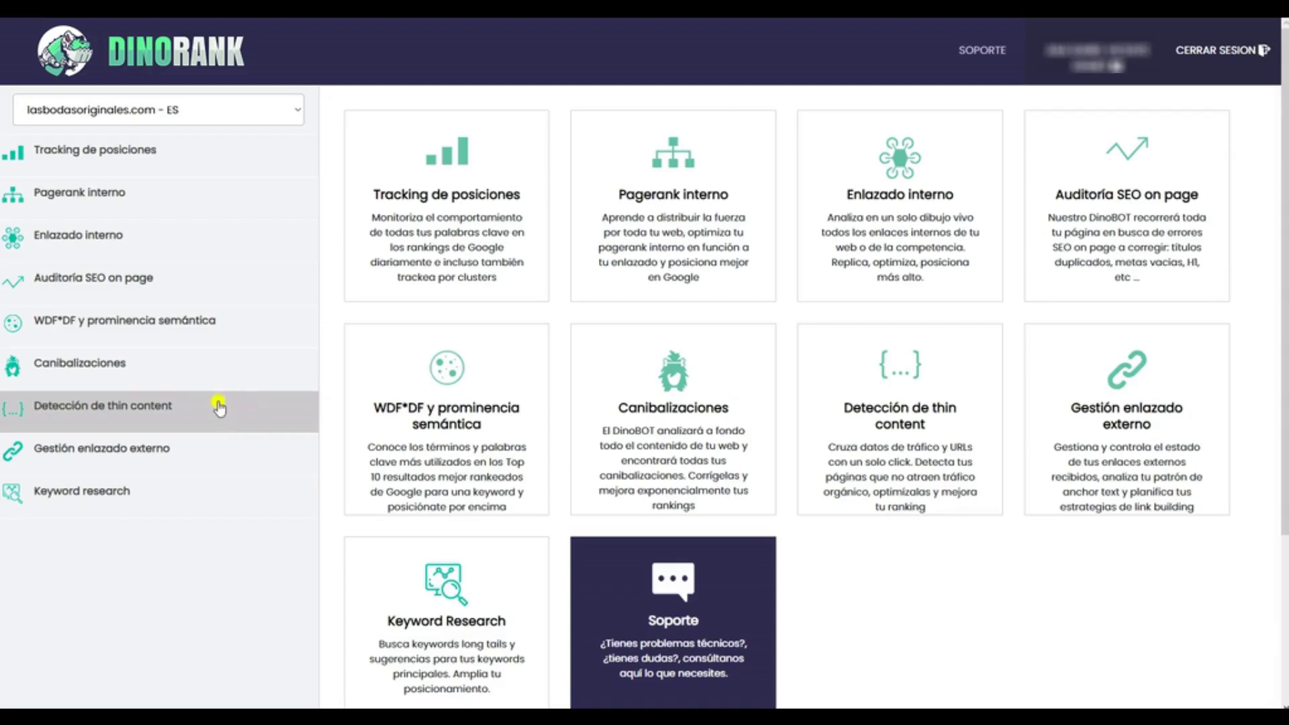
# Step: Open the thin content detection tool, view its Google Analytics and Search Console synchronization window, and close that window
pyautogui.click(125, 414)
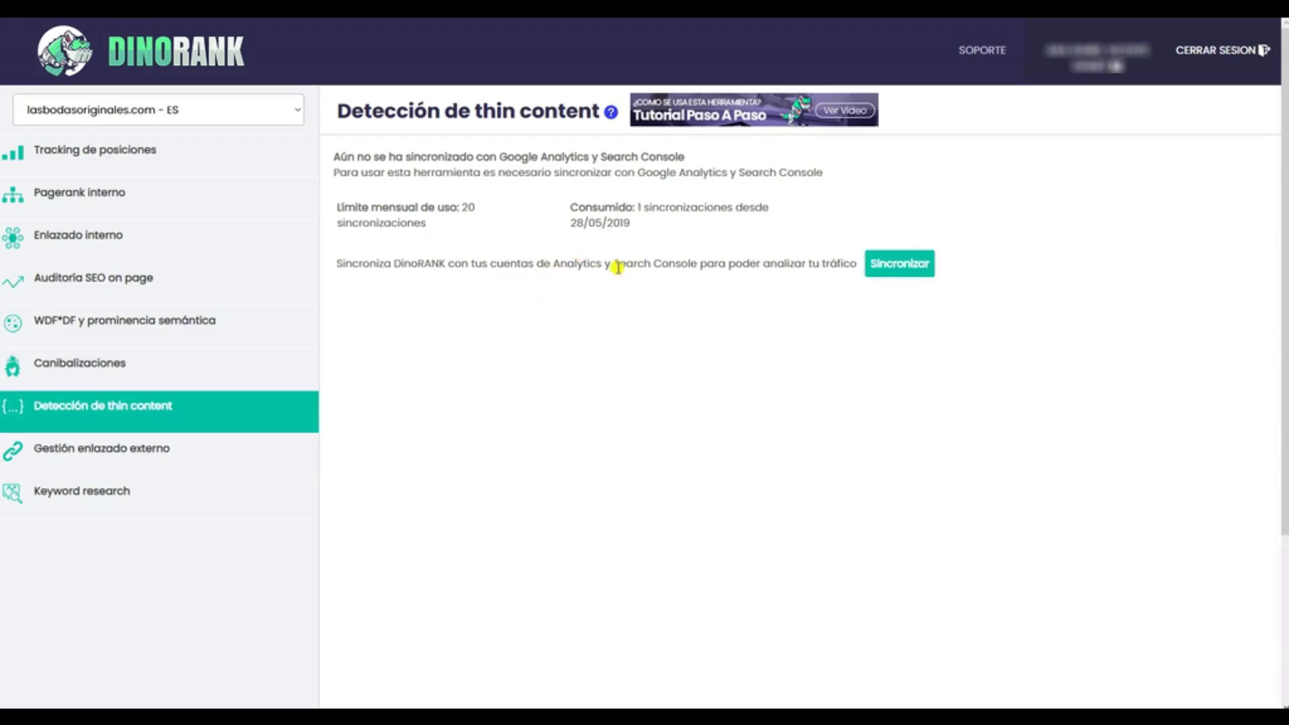
pyautogui.click(895, 271)
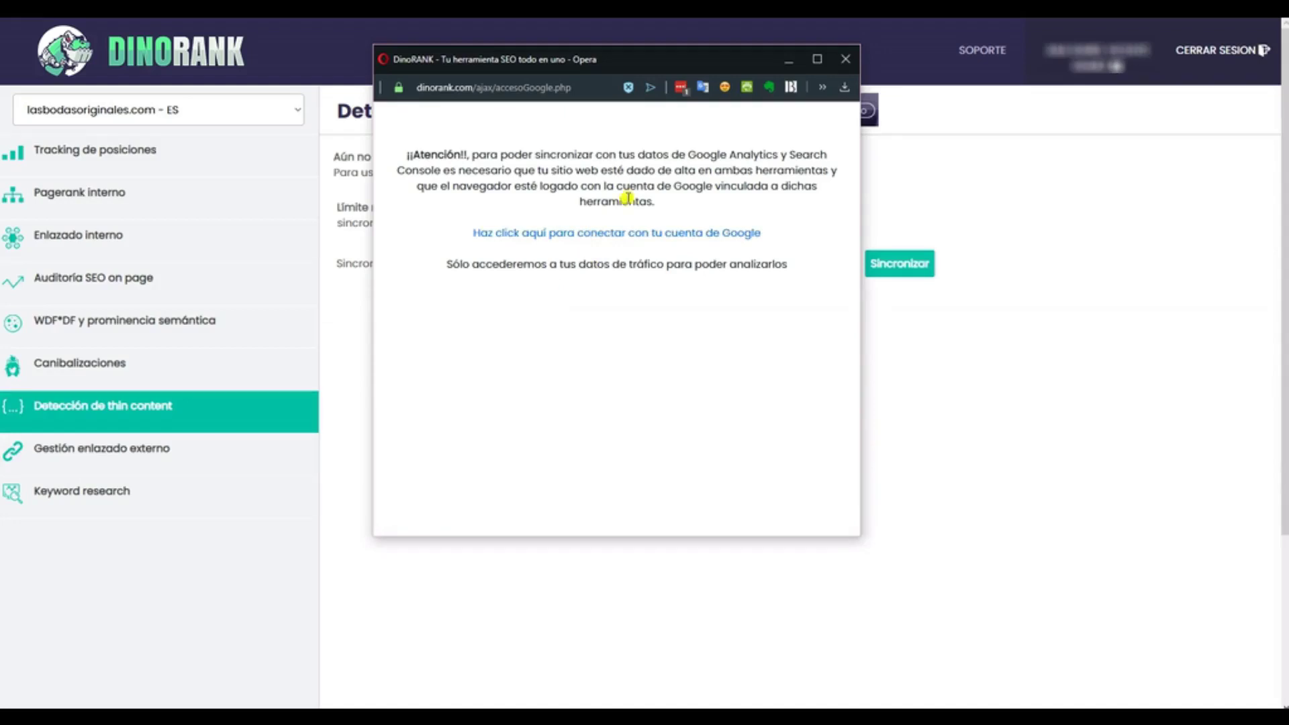
pyautogui.click(845, 59)
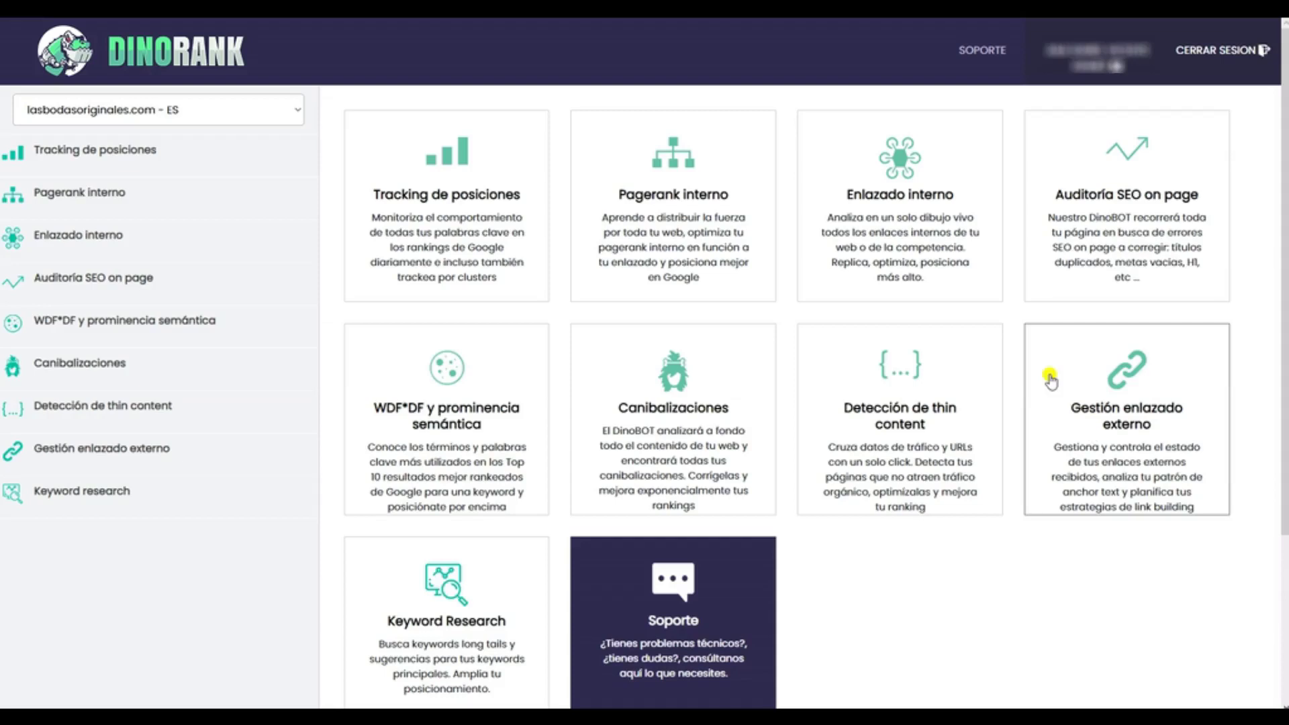
# Step: Open the external link management tool and switch to the project listed between anabel74.com - ES and ejemplo.com - EC
pyautogui.click(1123, 421)
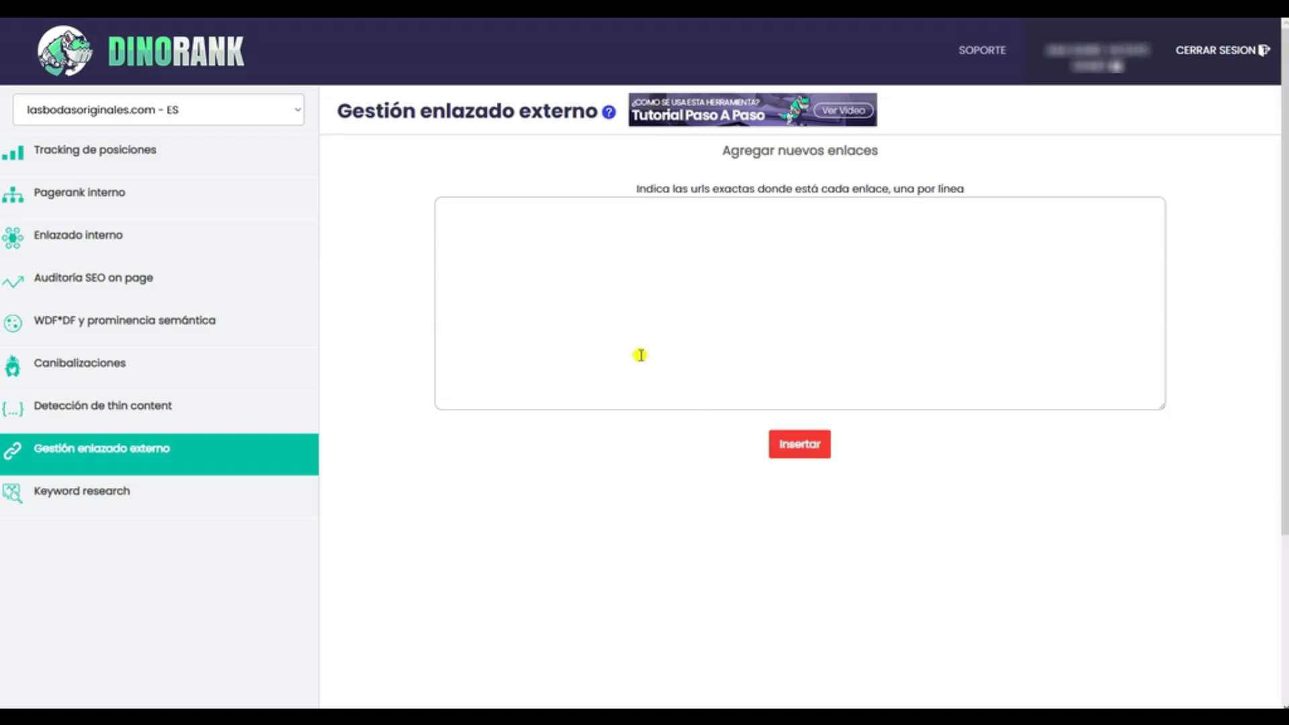
pyautogui.click(284, 110)
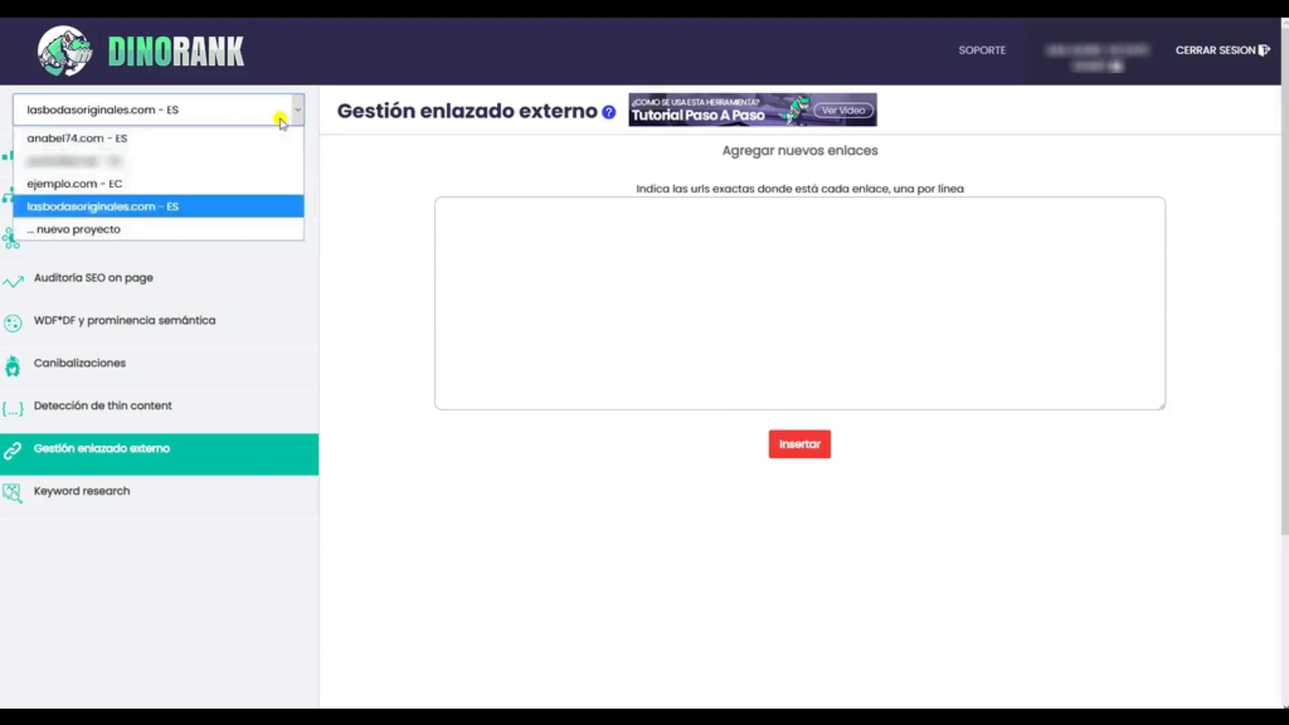
pyautogui.click(86, 162)
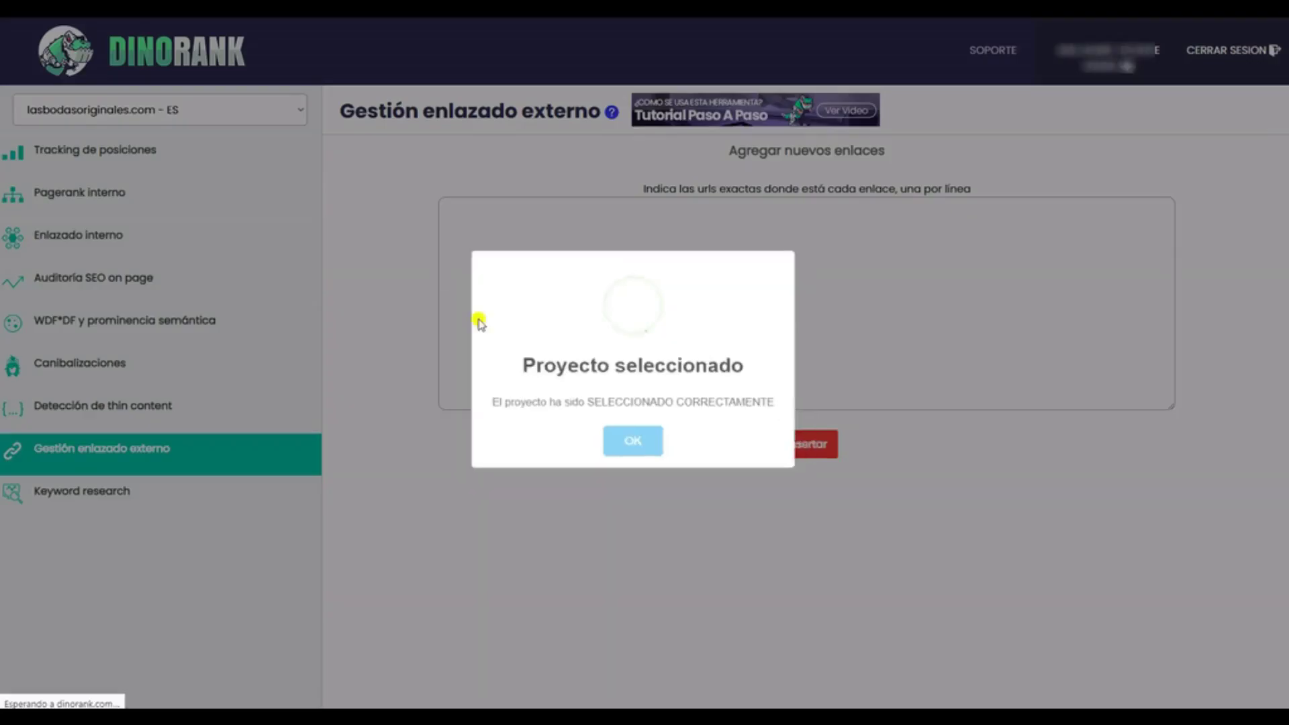
pyautogui.click(628, 443)
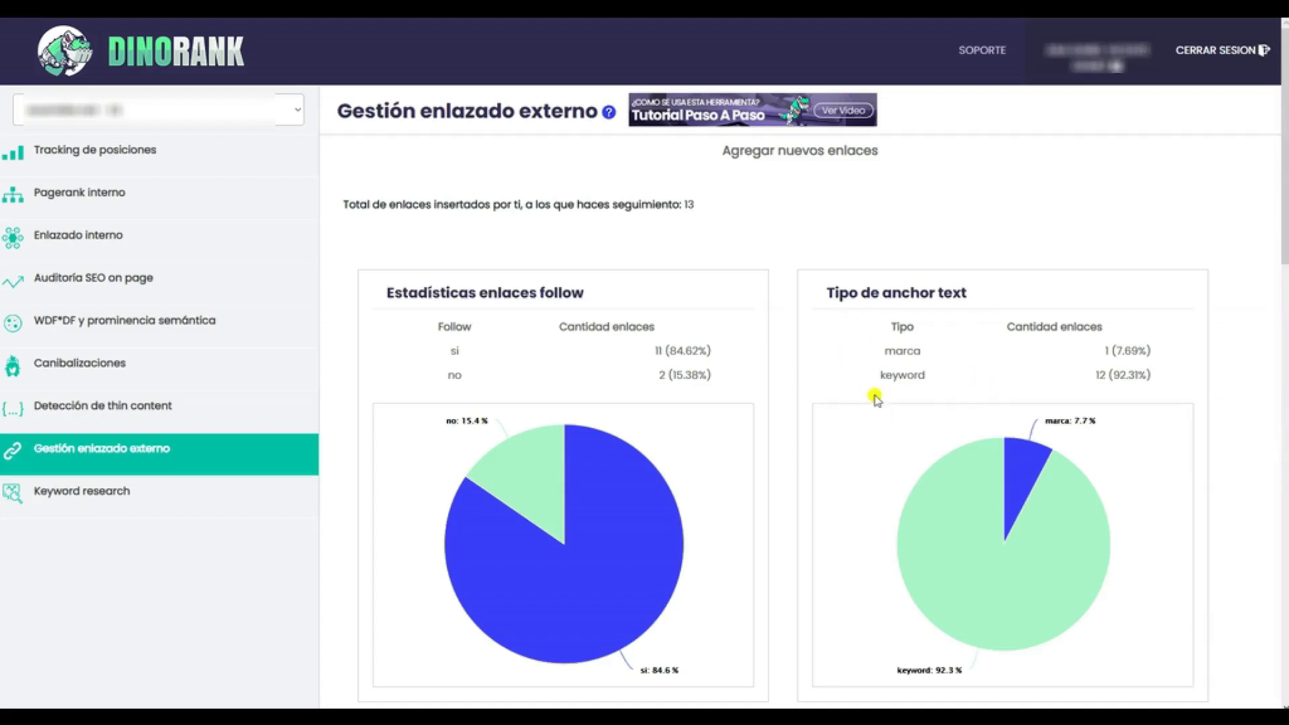
# Step: Review the follow and anchor type statistics, the anchor texts used, the linked URLs and the full list of external links
pyautogui.moveTo(574, 520)
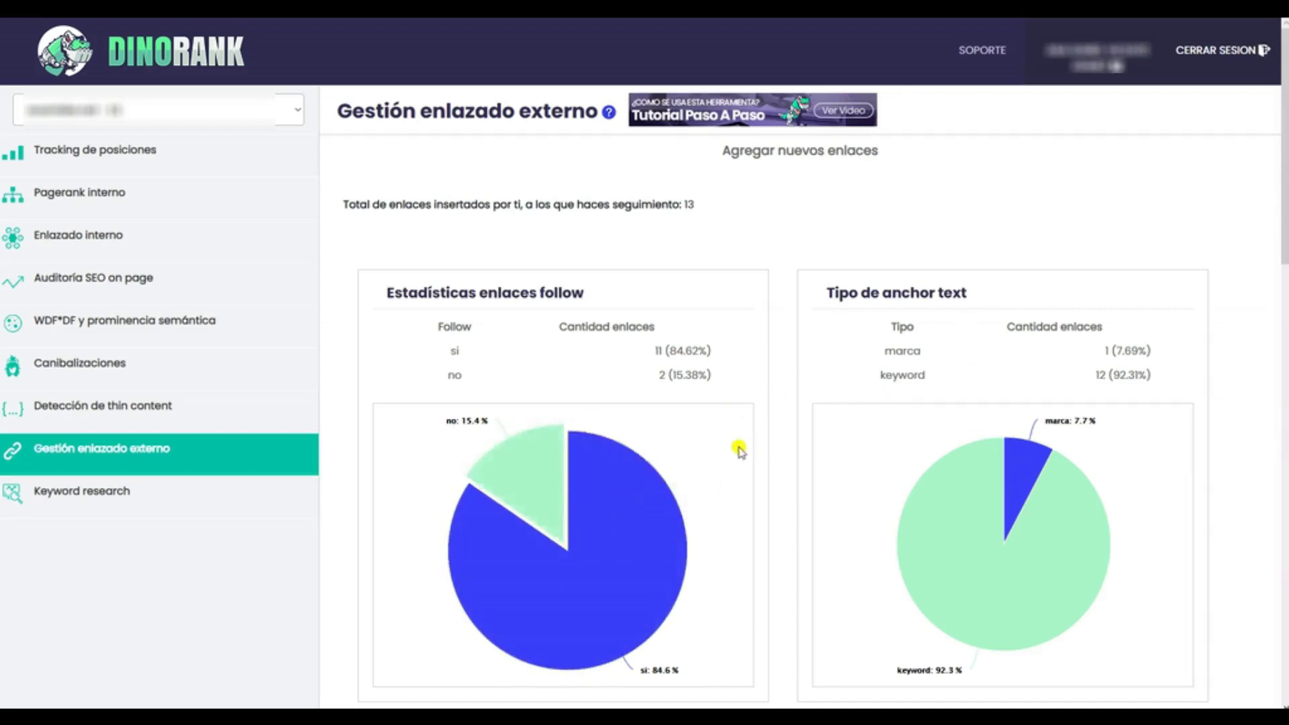
pyautogui.scroll(-8, 740, 451)
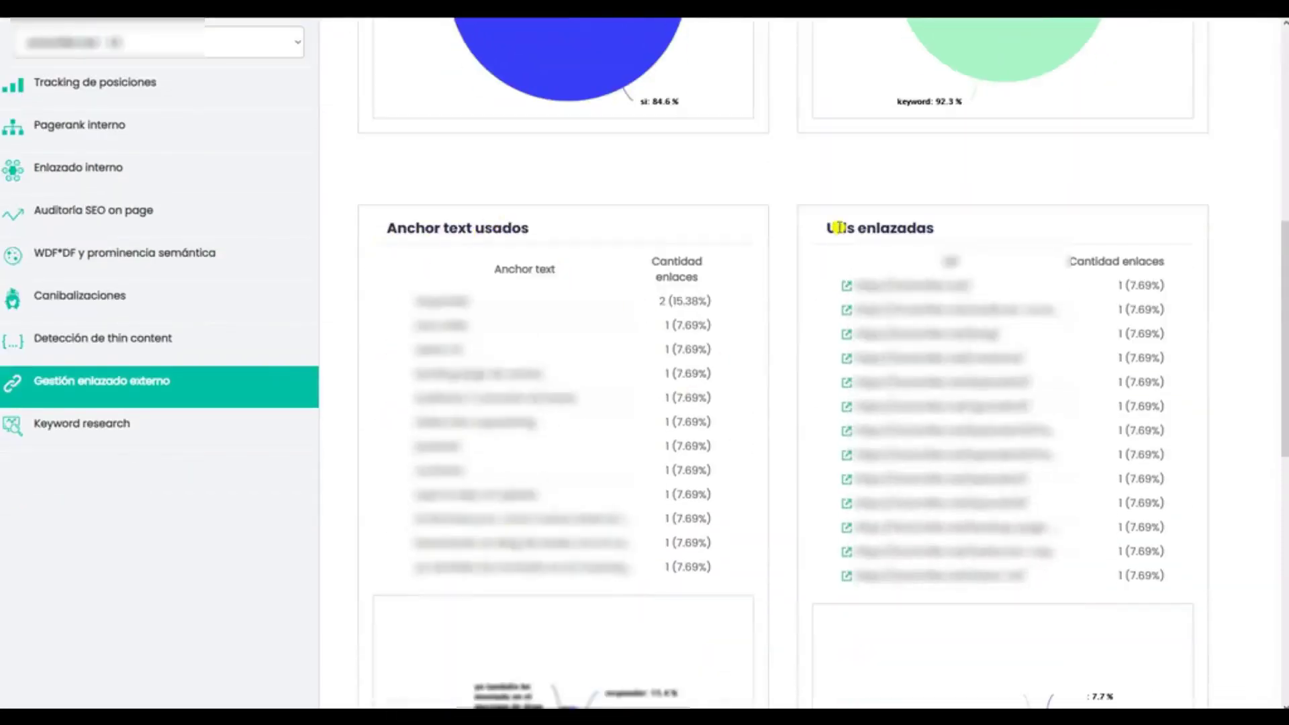
pyautogui.scroll(-5, 692, 465)
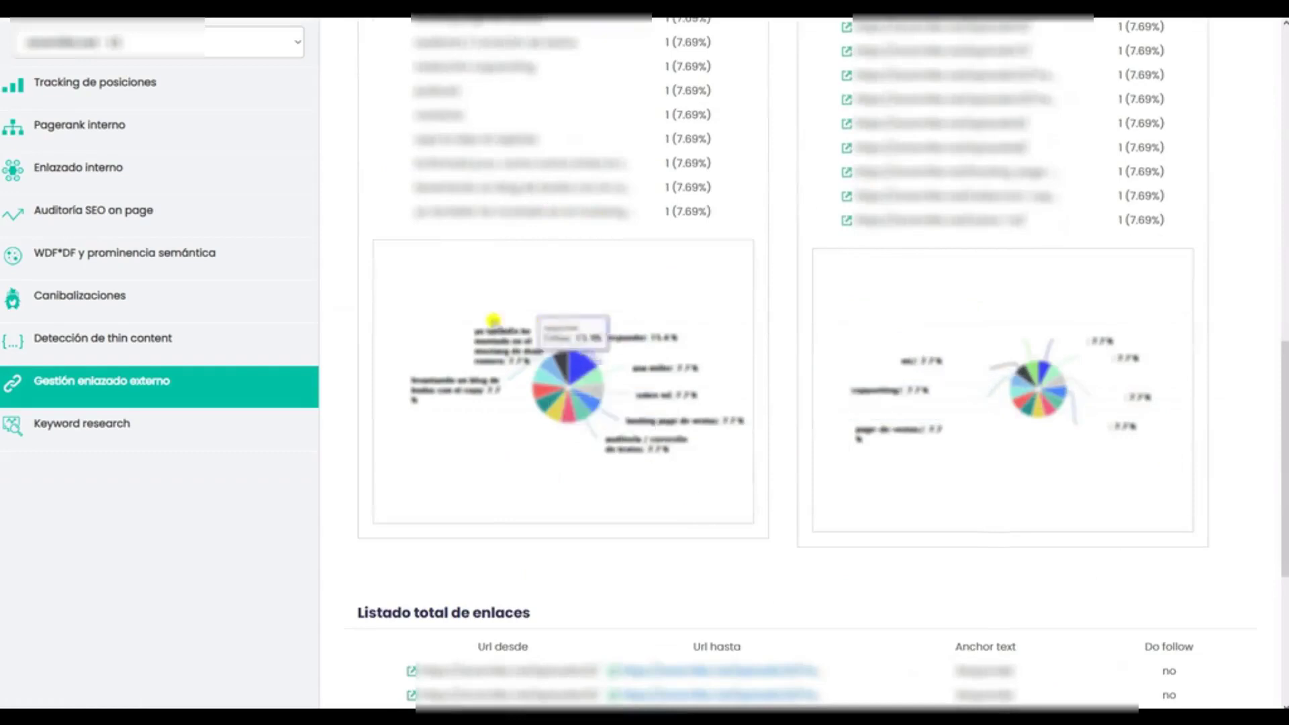
pyautogui.scroll(-5, 546, 411)
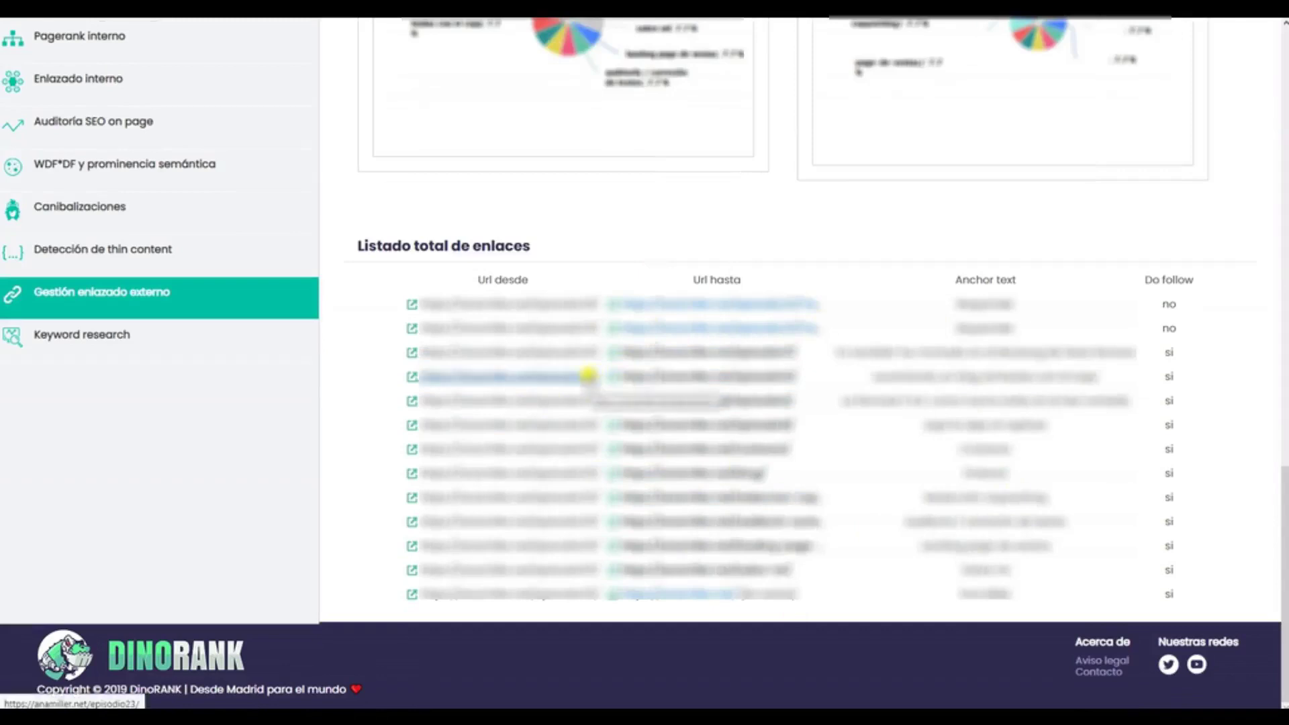
pyautogui.scroll(6, 588, 376)
pyautogui.scroll(12, 588, 376)
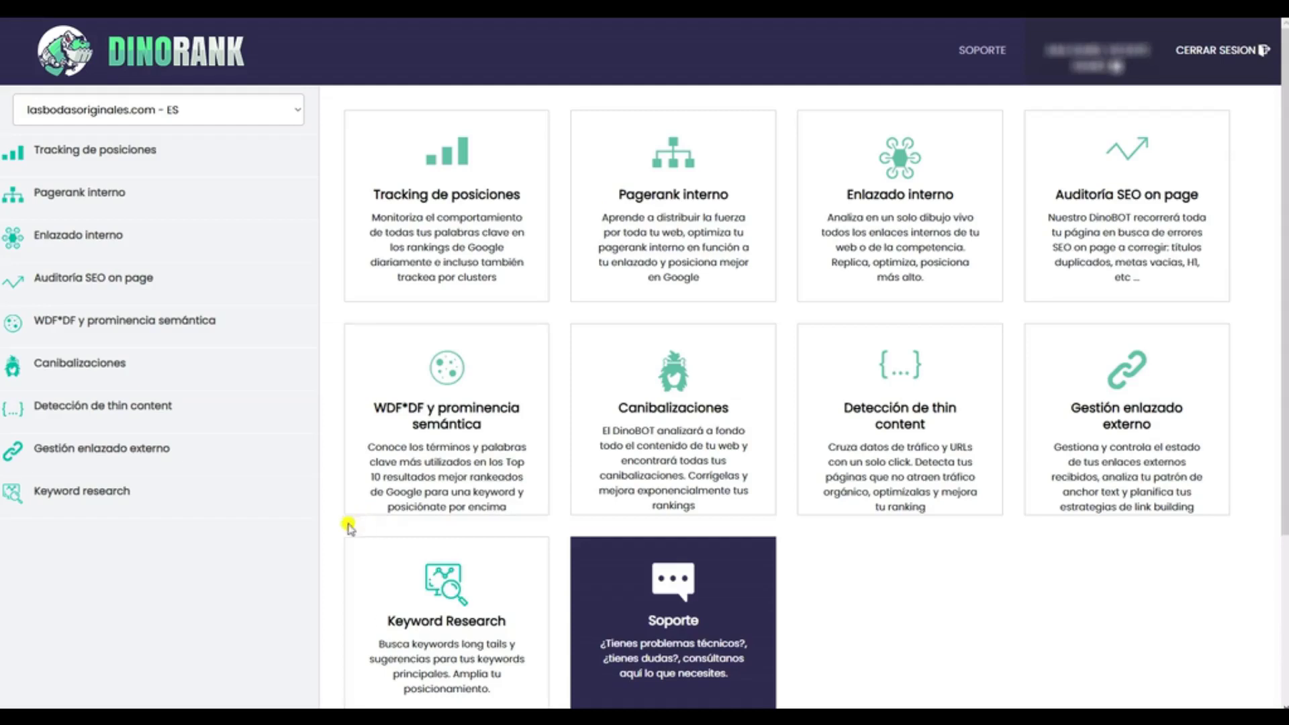
# Step: Run a keyword research search for "bodas medievales" with España as the country and Español, castellano as the language
pyautogui.click(431, 624)
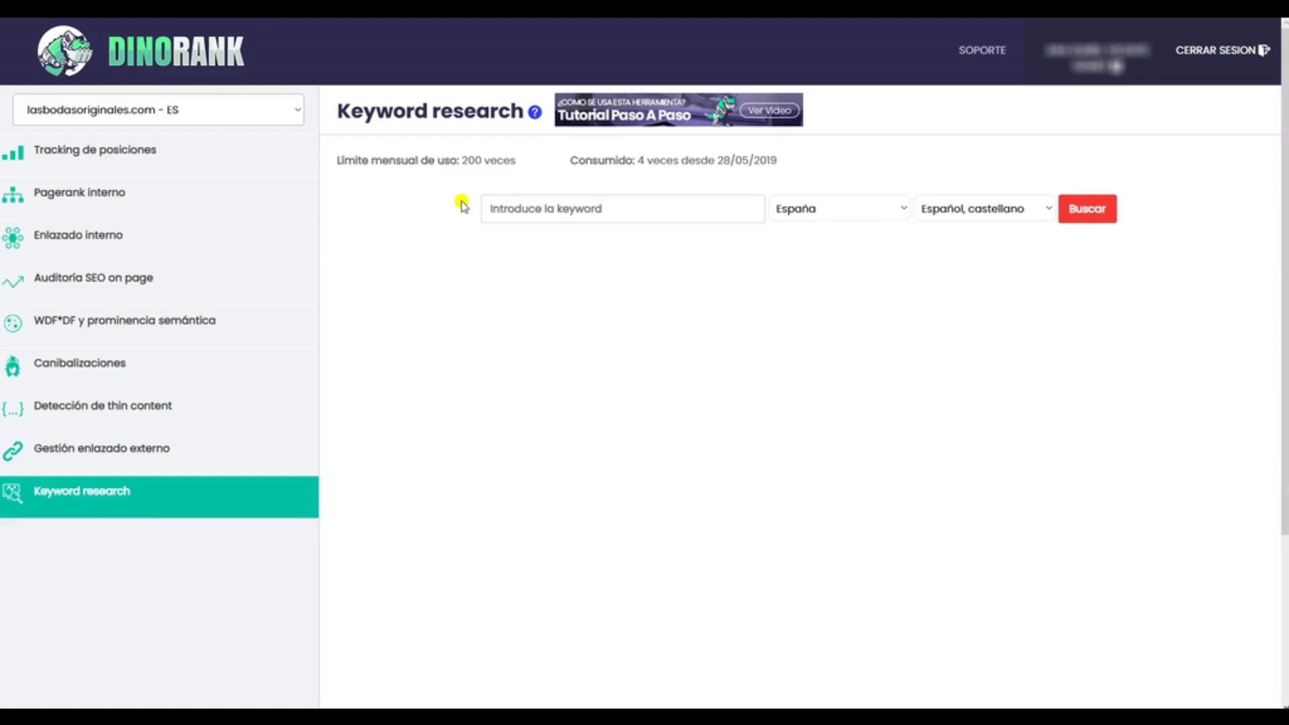
pyautogui.click(511, 209)
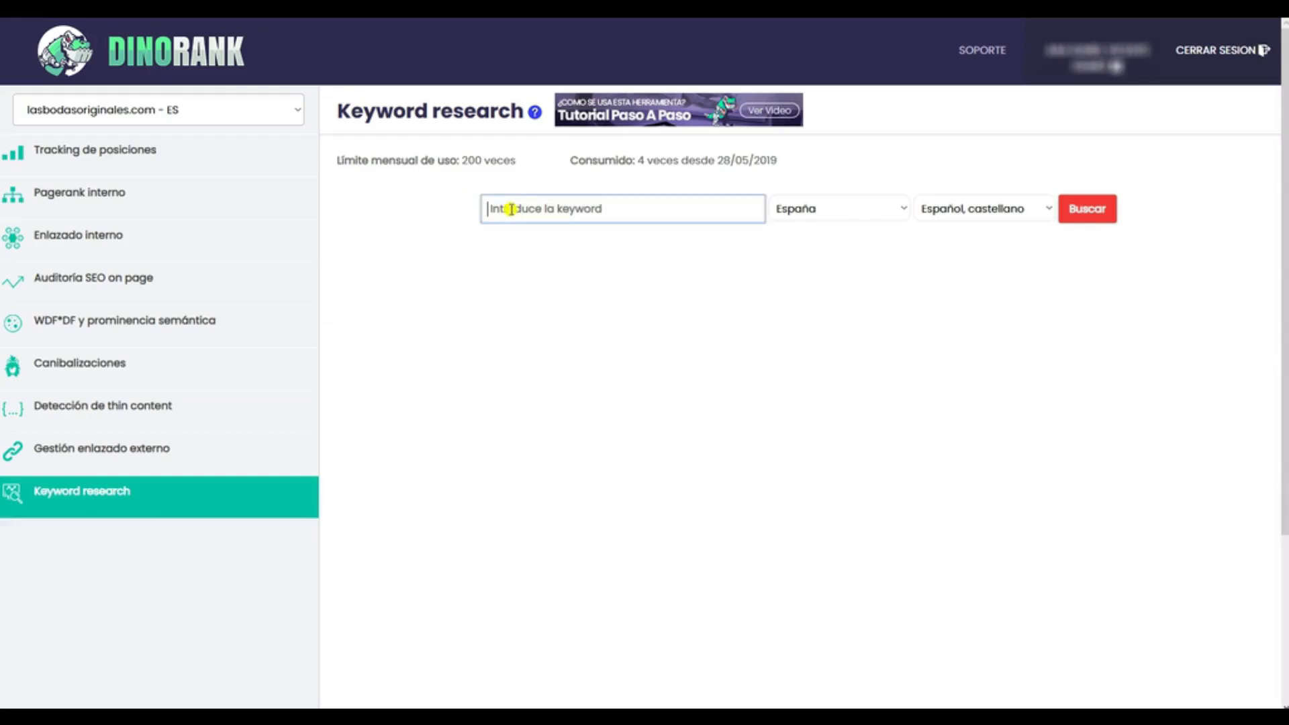
pyautogui.write('b')
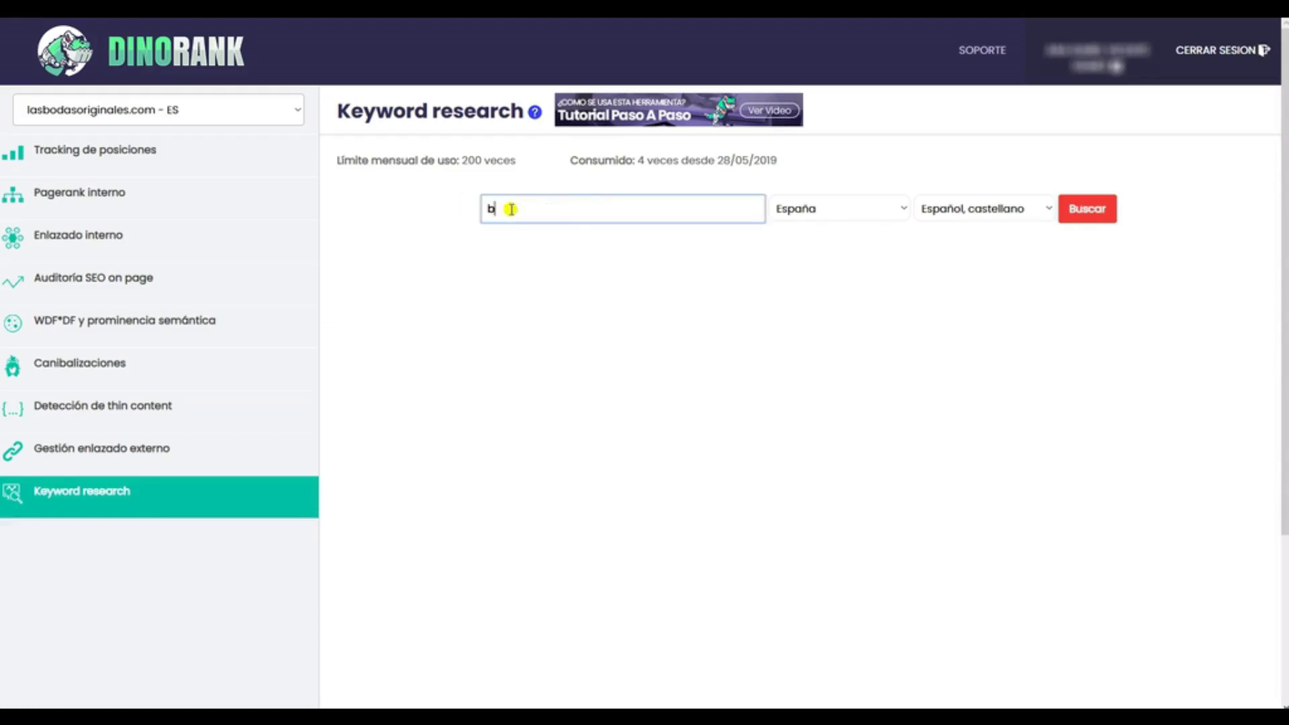
pyautogui.write('odas medievales')
pyautogui.click(832, 214)
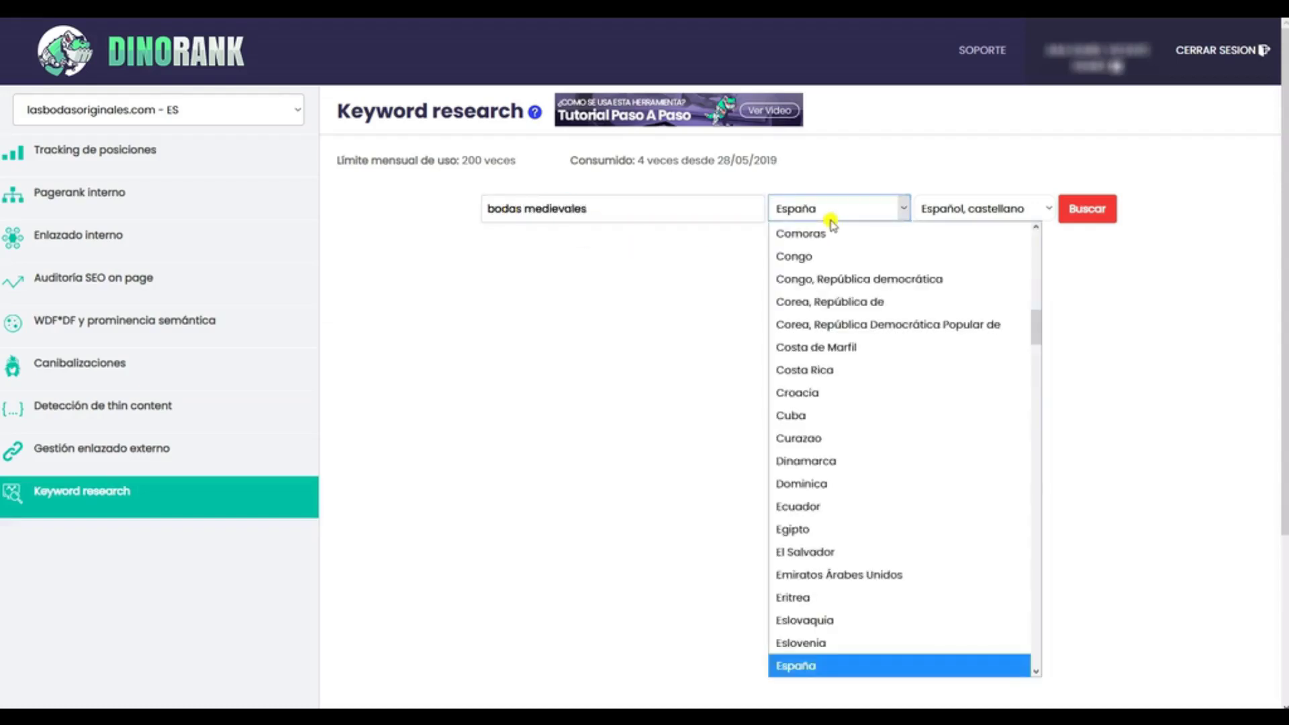
pyautogui.click(832, 214)
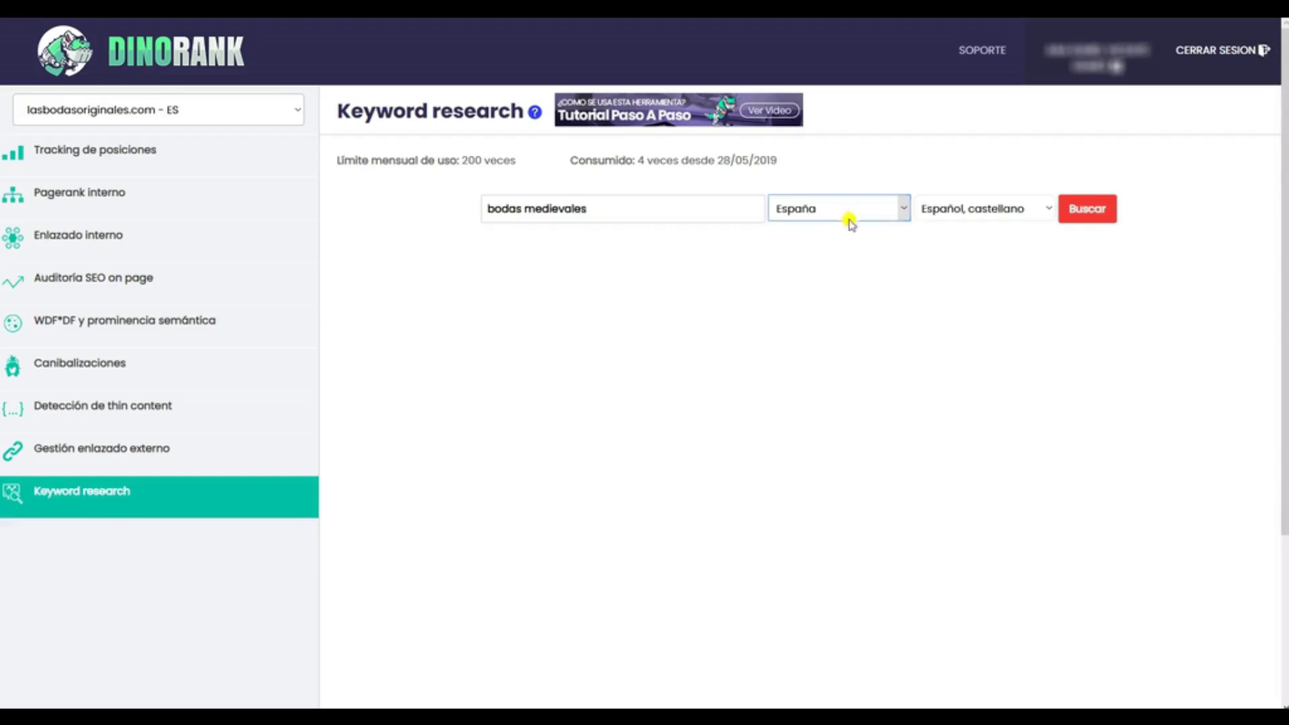
pyautogui.click(965, 210)
pyautogui.click(966, 211)
pyautogui.click(1077, 212)
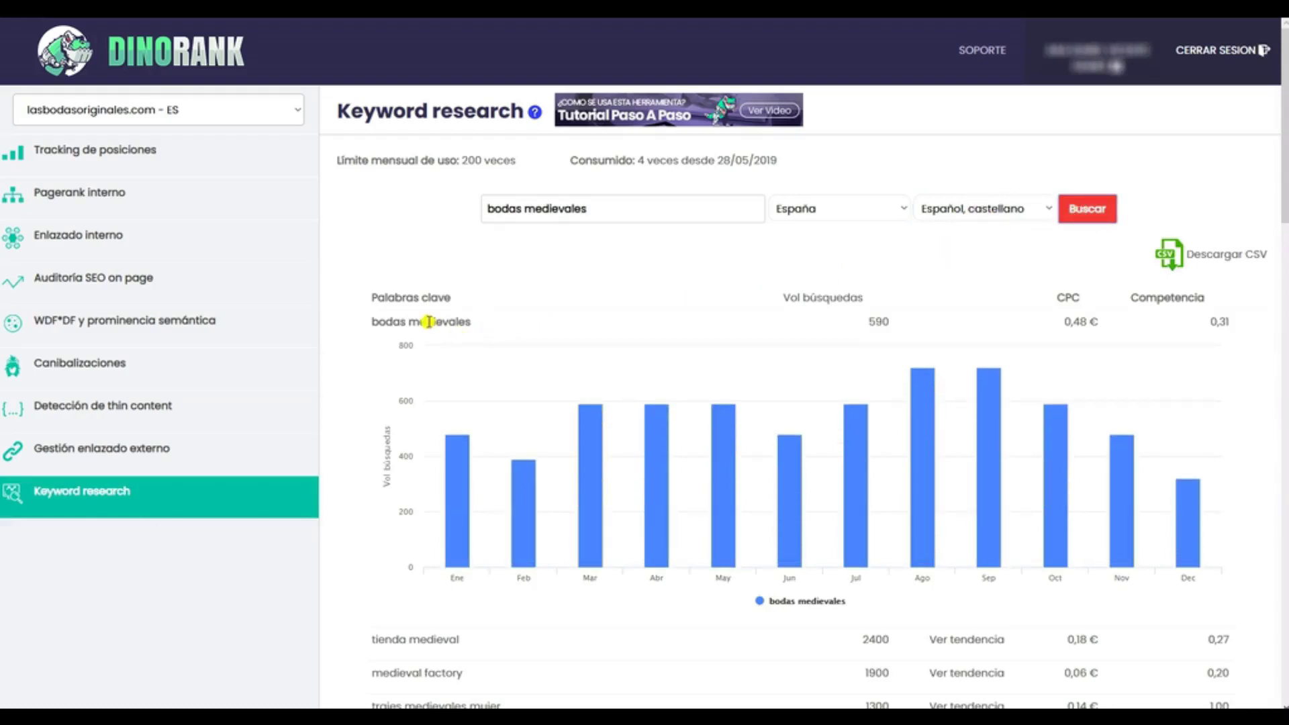
# Step: Review the monthly search chart for bodas medievales and the related keywords with their volume, CPC and competition
pyautogui.scroll(-5, 430, 329)
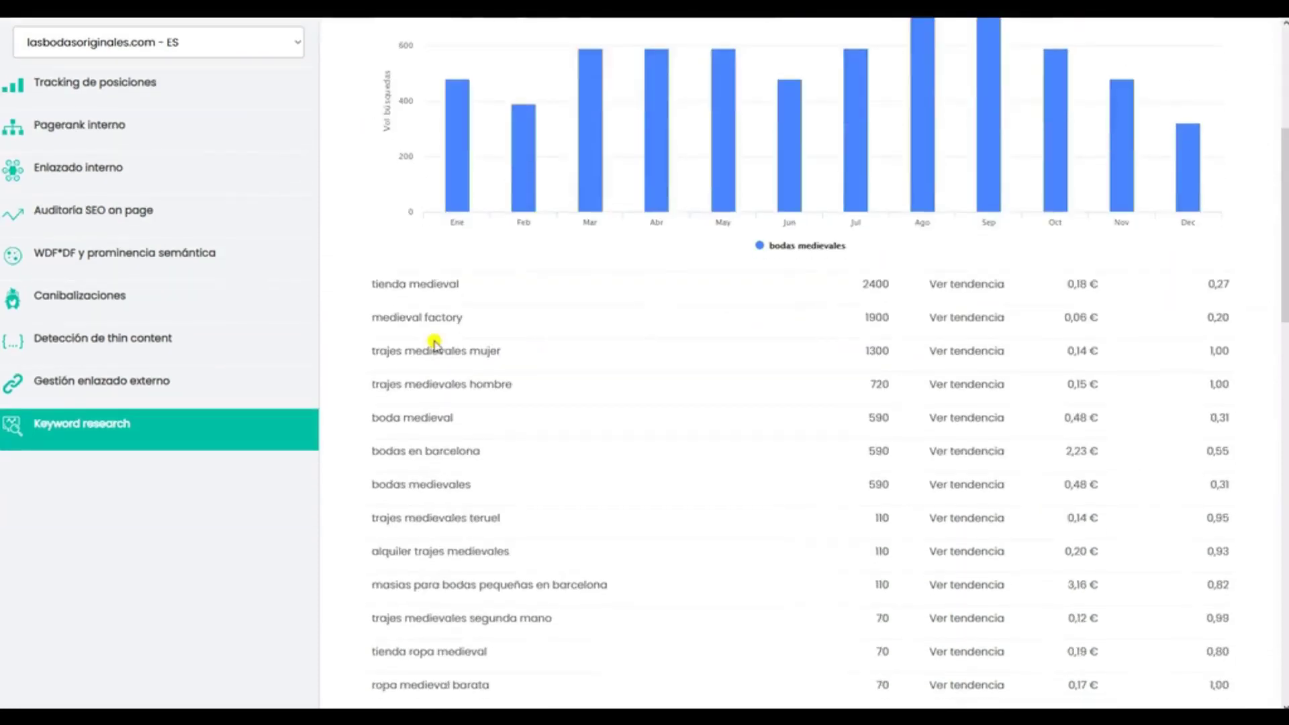
pyautogui.scroll(5, 434, 344)
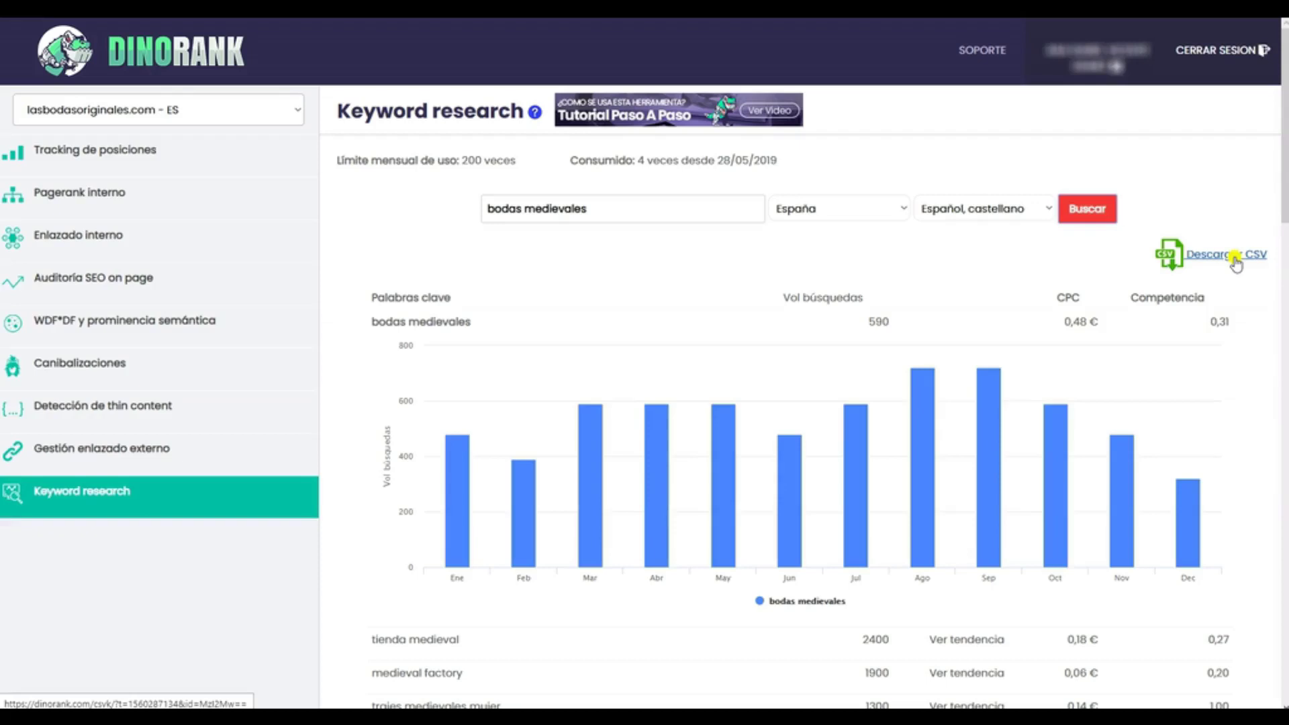
pyautogui.scroll(-2, 552, 284)
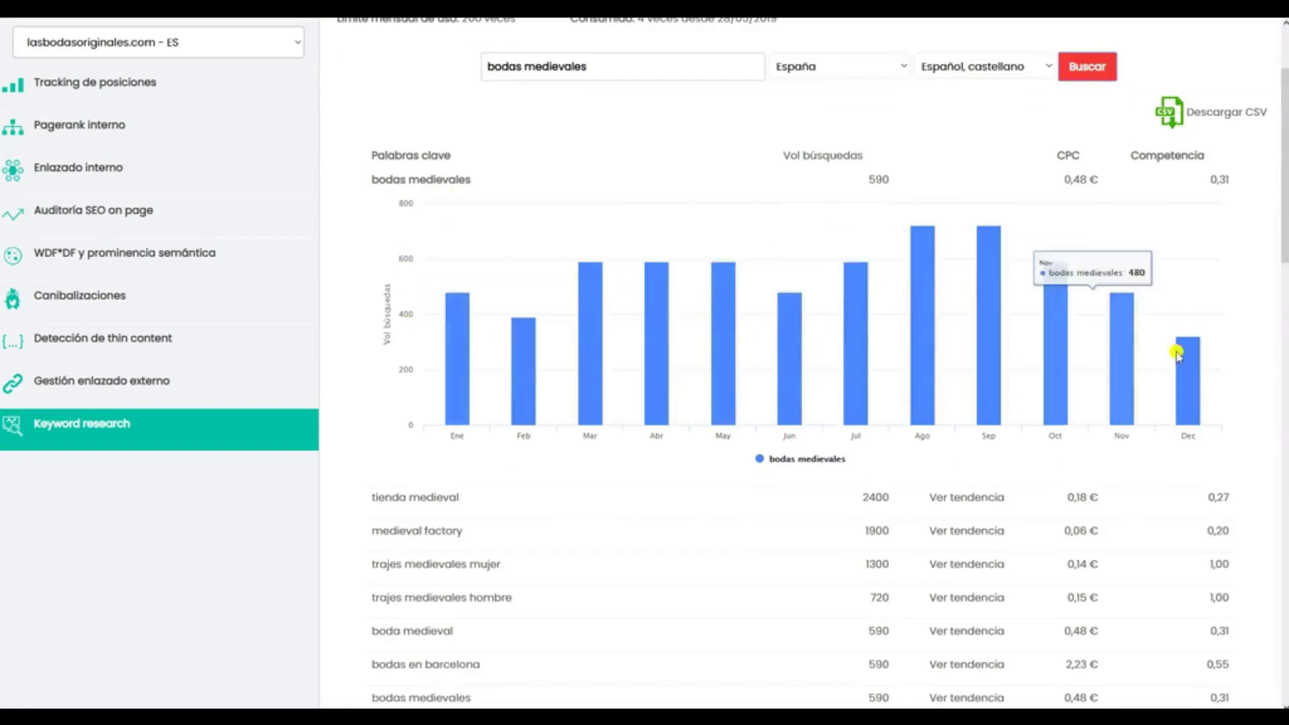
# Step: Display the monthly search trend for trajes medievales mujer and look through the remaining related keywords
pyautogui.click(964, 566)
pyautogui.scroll(-5, 763, 550)
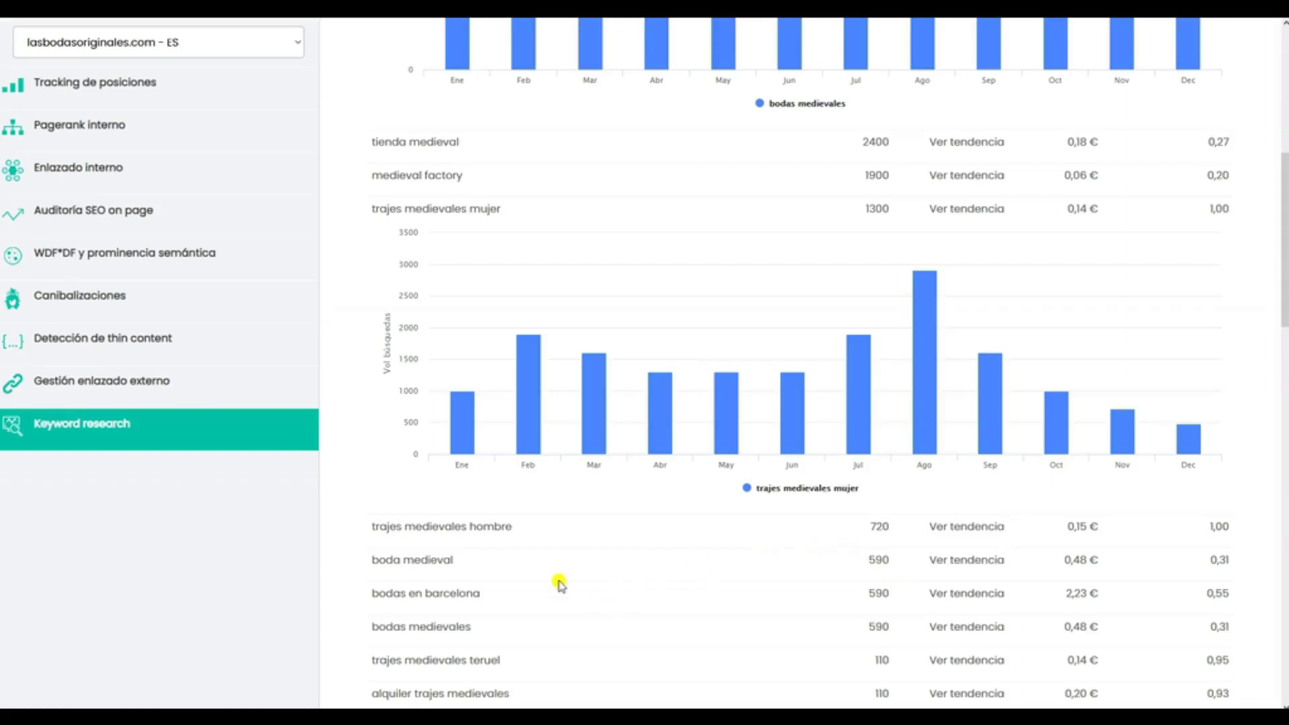
pyautogui.scroll(-8, 499, 564)
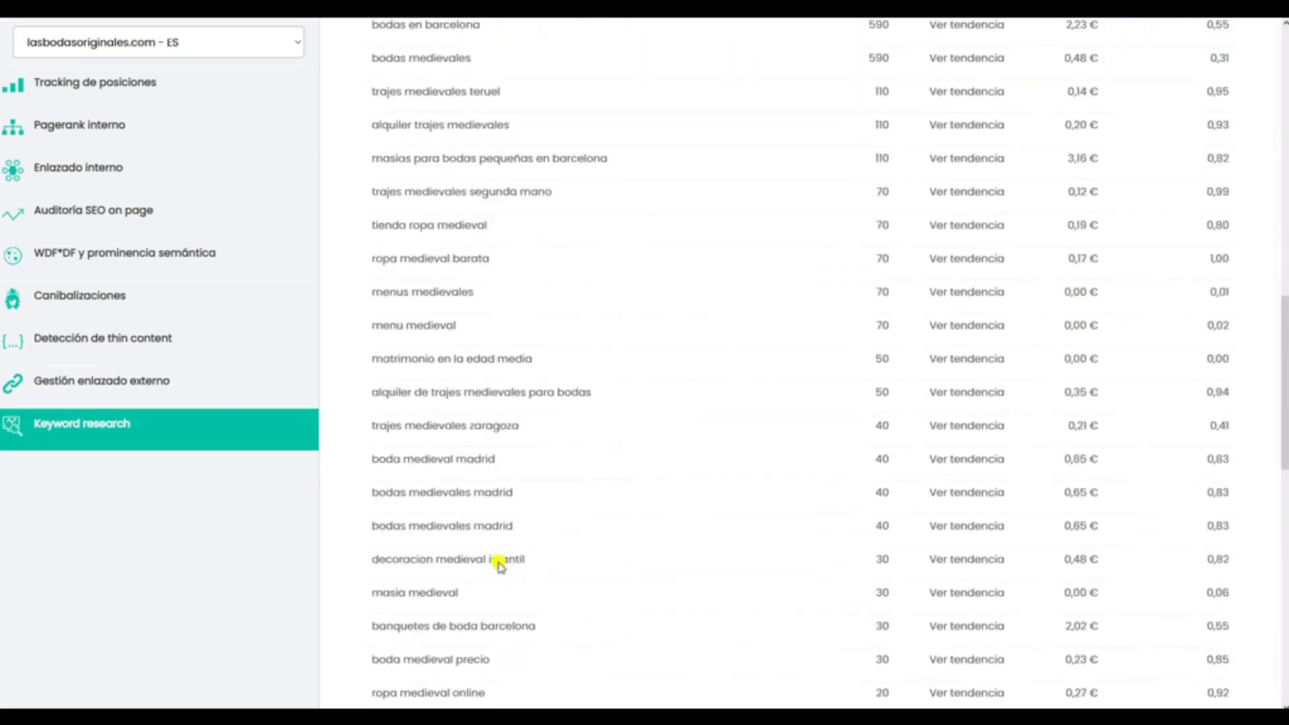
pyautogui.scroll(-5, 498, 562)
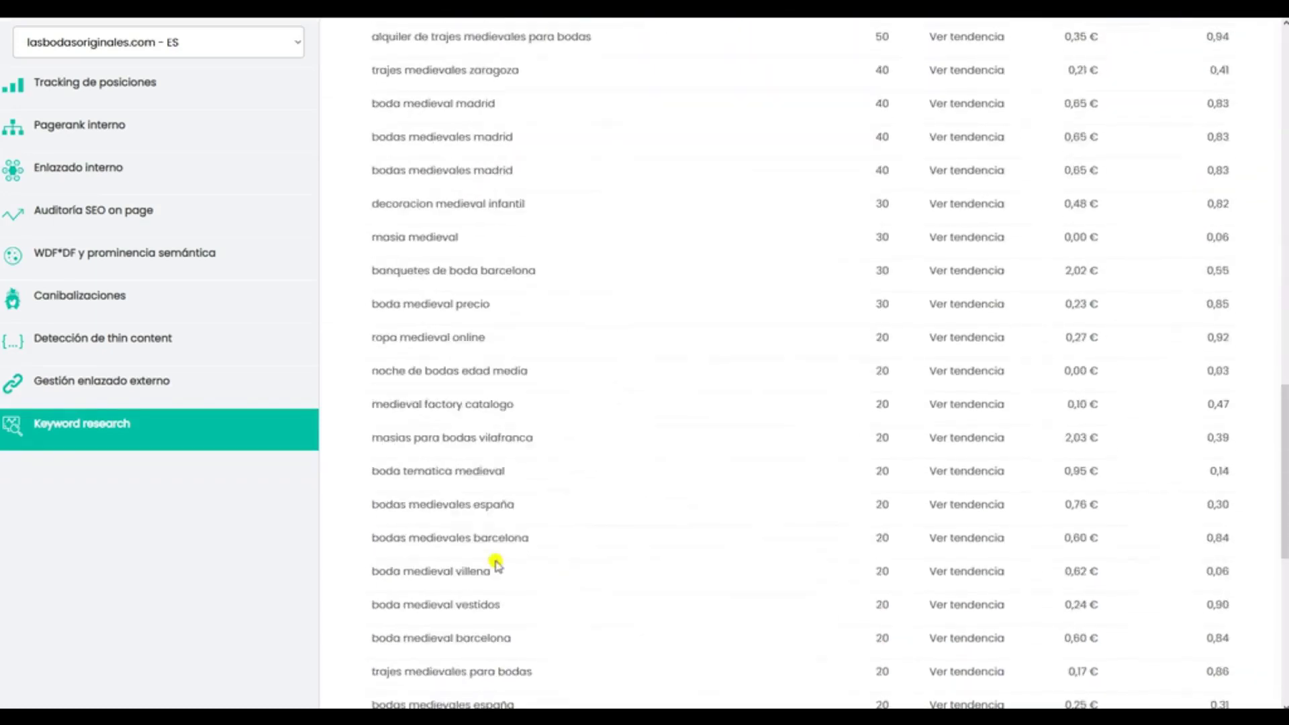
# Step: Look through the low-volume related keywords for bodas medievales and return to the home overview of all tools
pyautogui.scroll(-4, 494, 564)
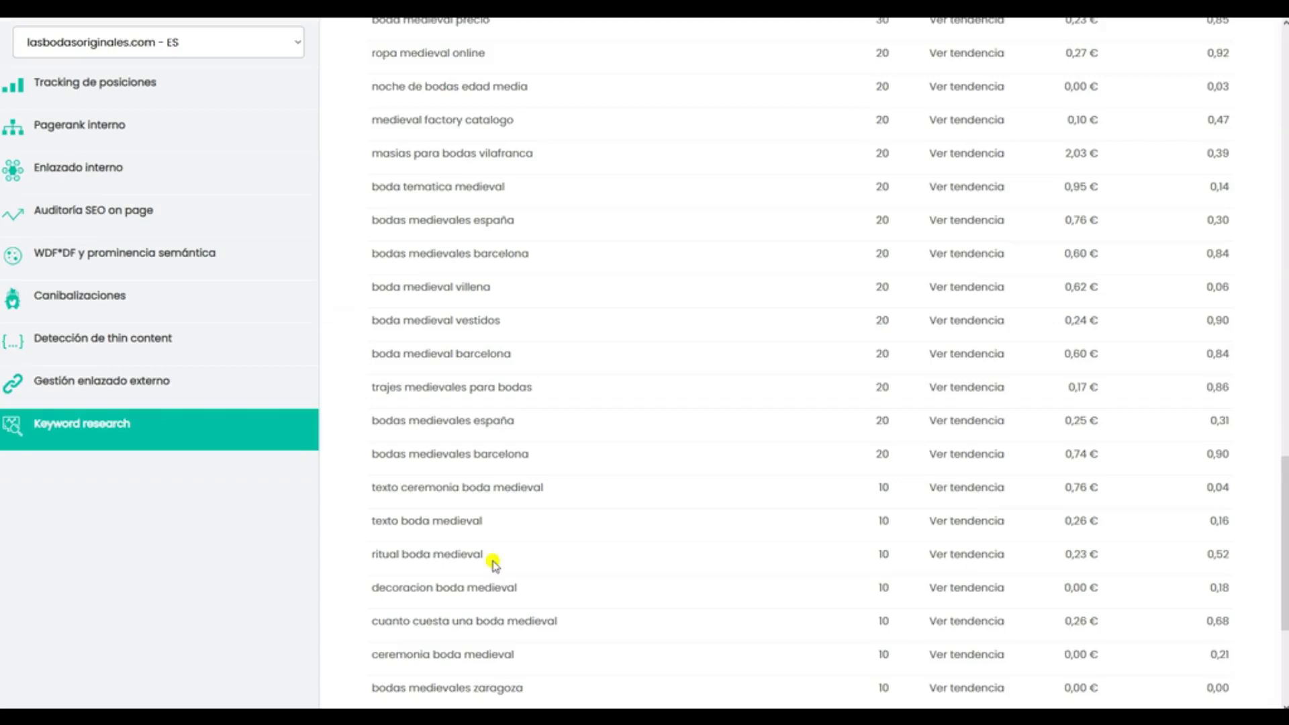
pyautogui.scroll(15, 494, 564)
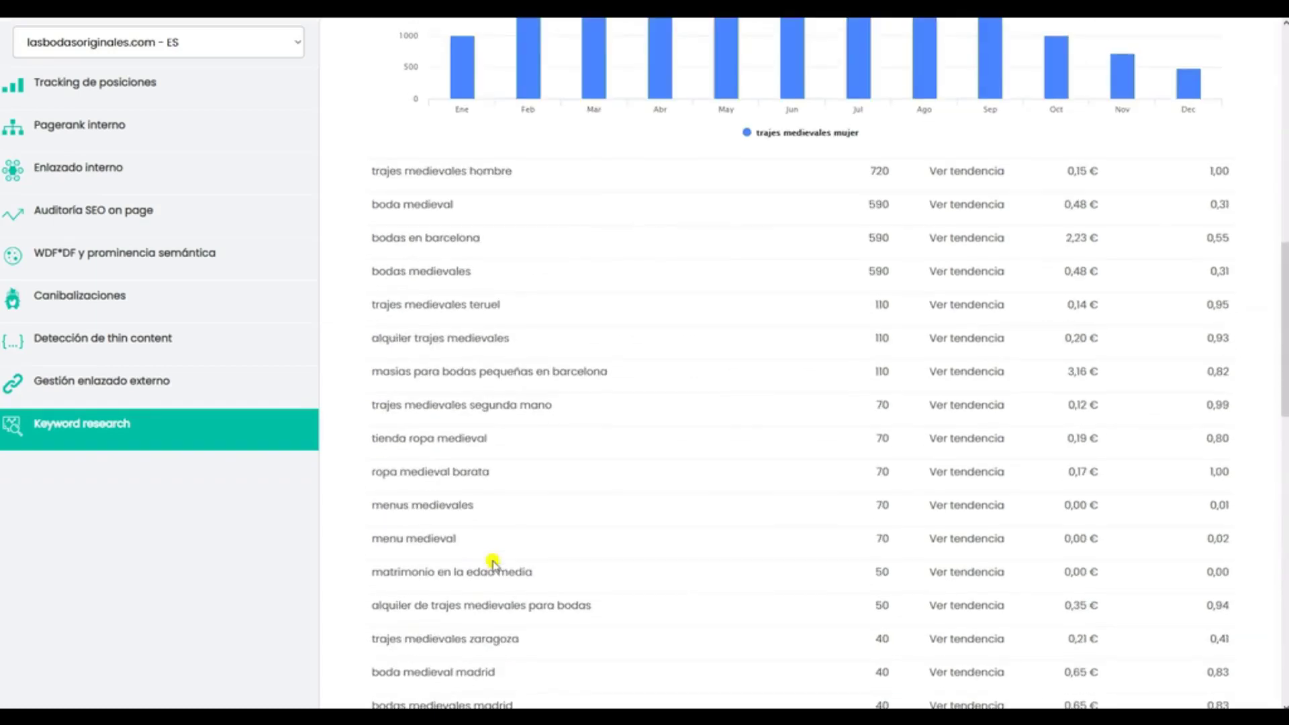
pyautogui.scroll(12, 493, 564)
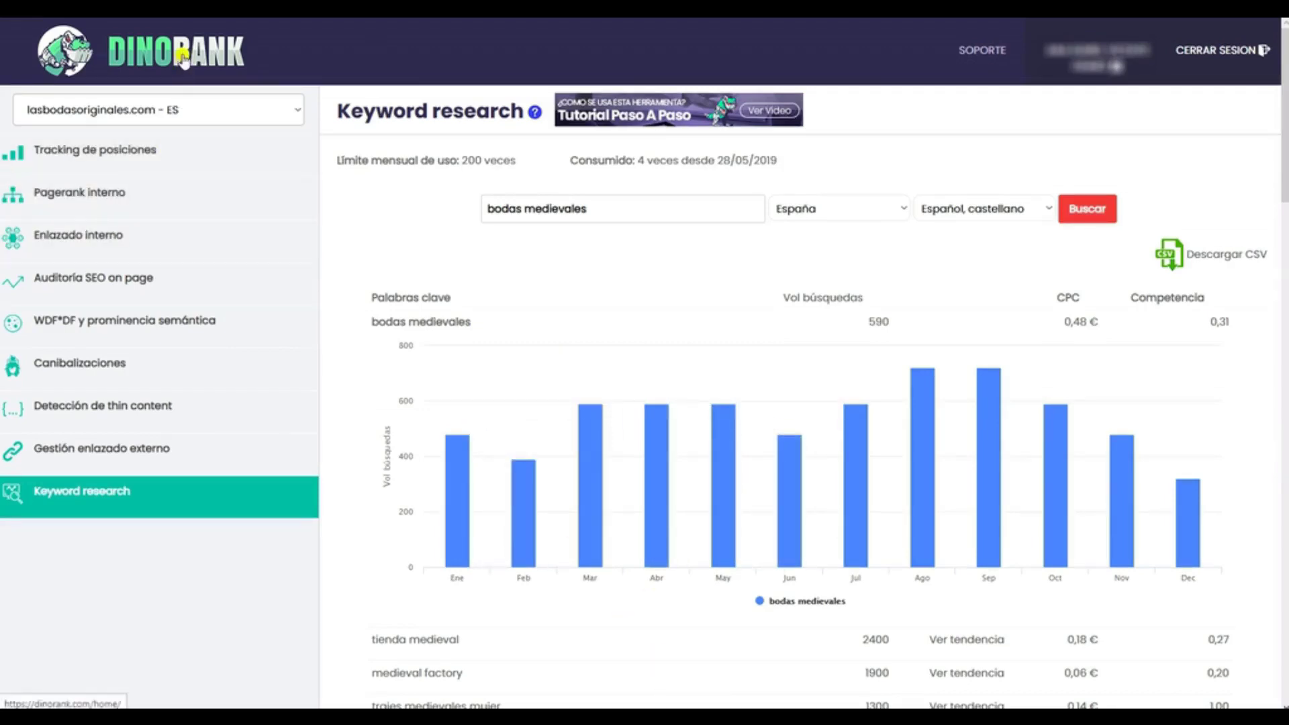
pyautogui.click(183, 64)
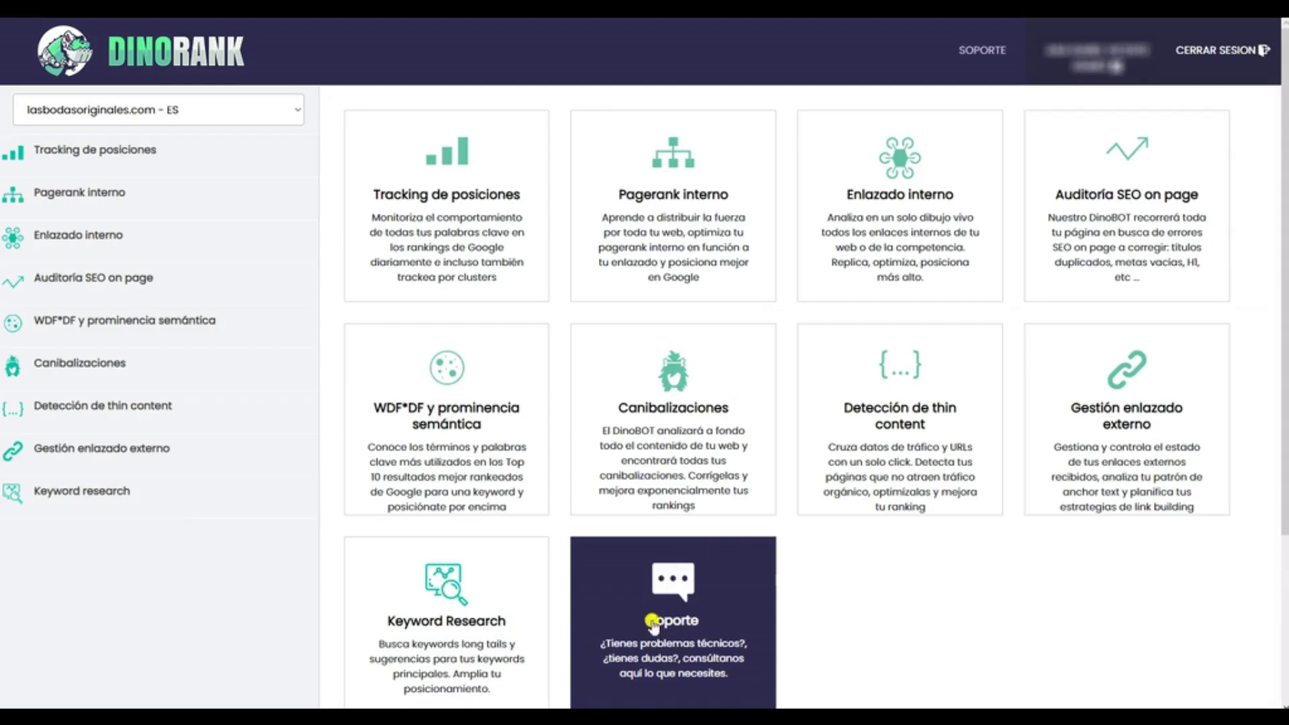
# Step: Open a new support ticket form, check its Tipo options and Incidencia field, and return to the home overview without sending it
pyautogui.click(673, 662)
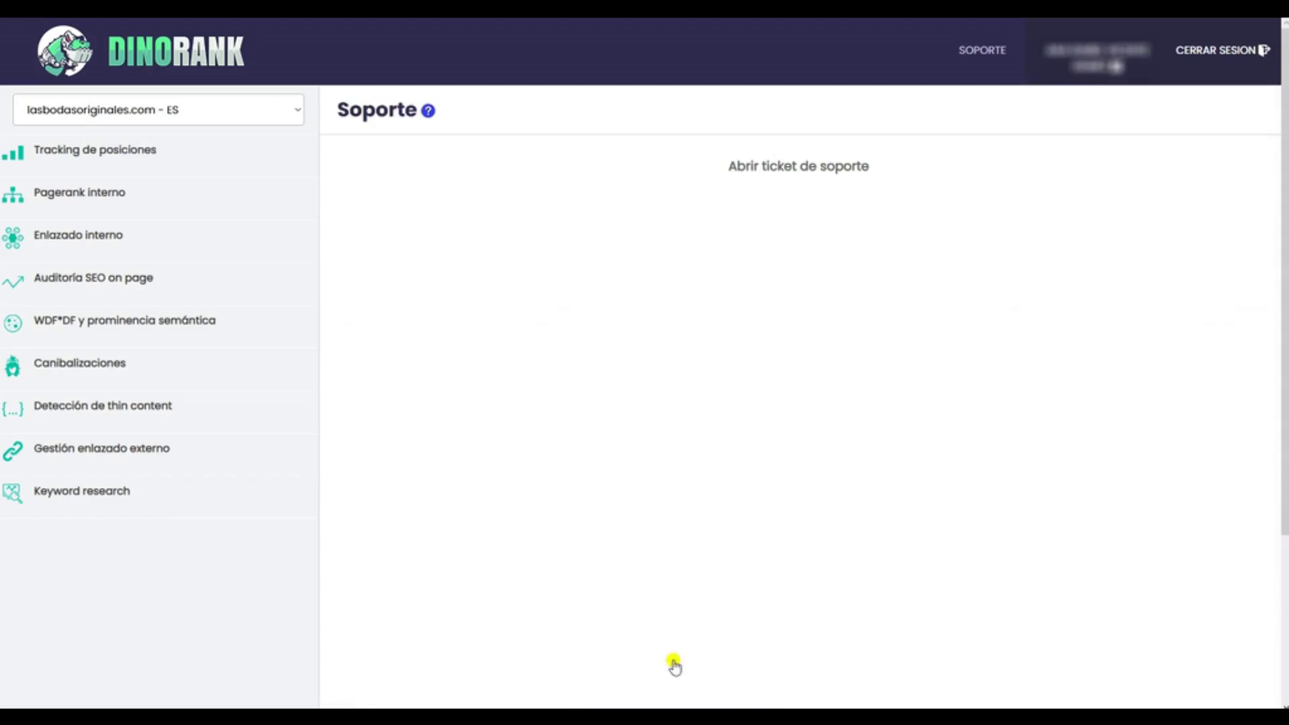
pyautogui.click(780, 176)
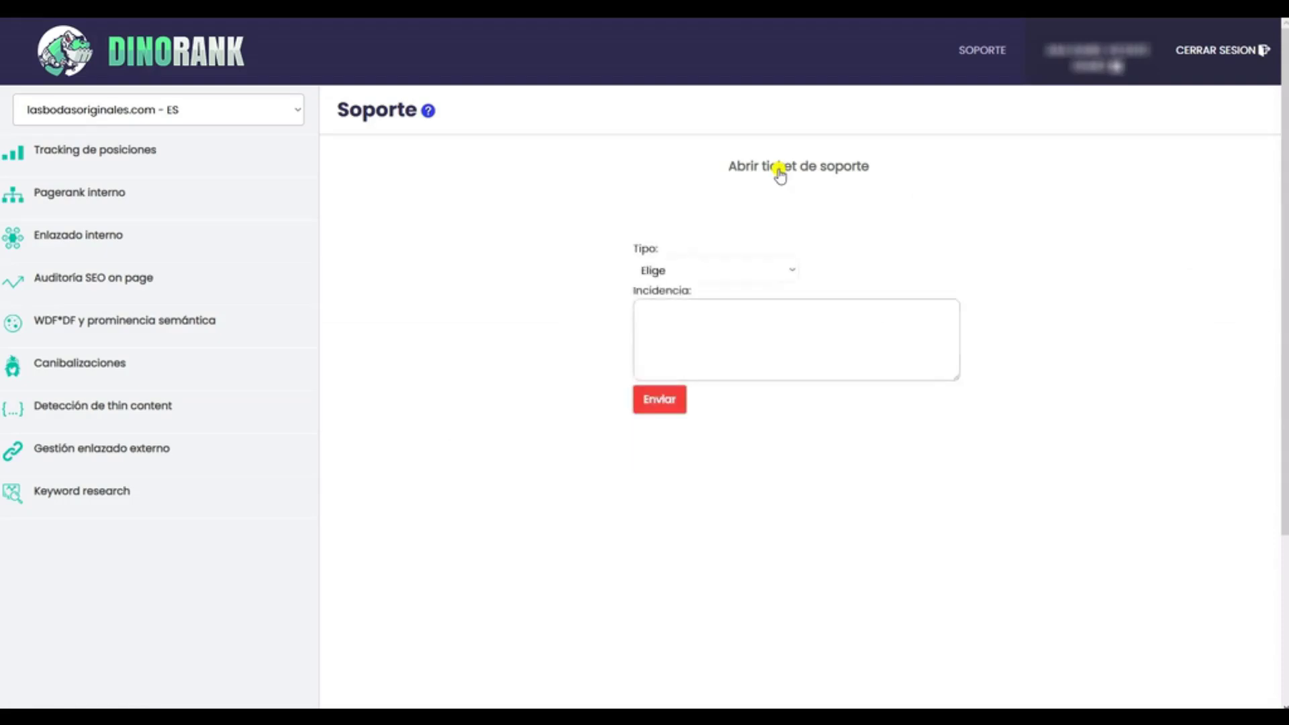
pyautogui.click(798, 271)
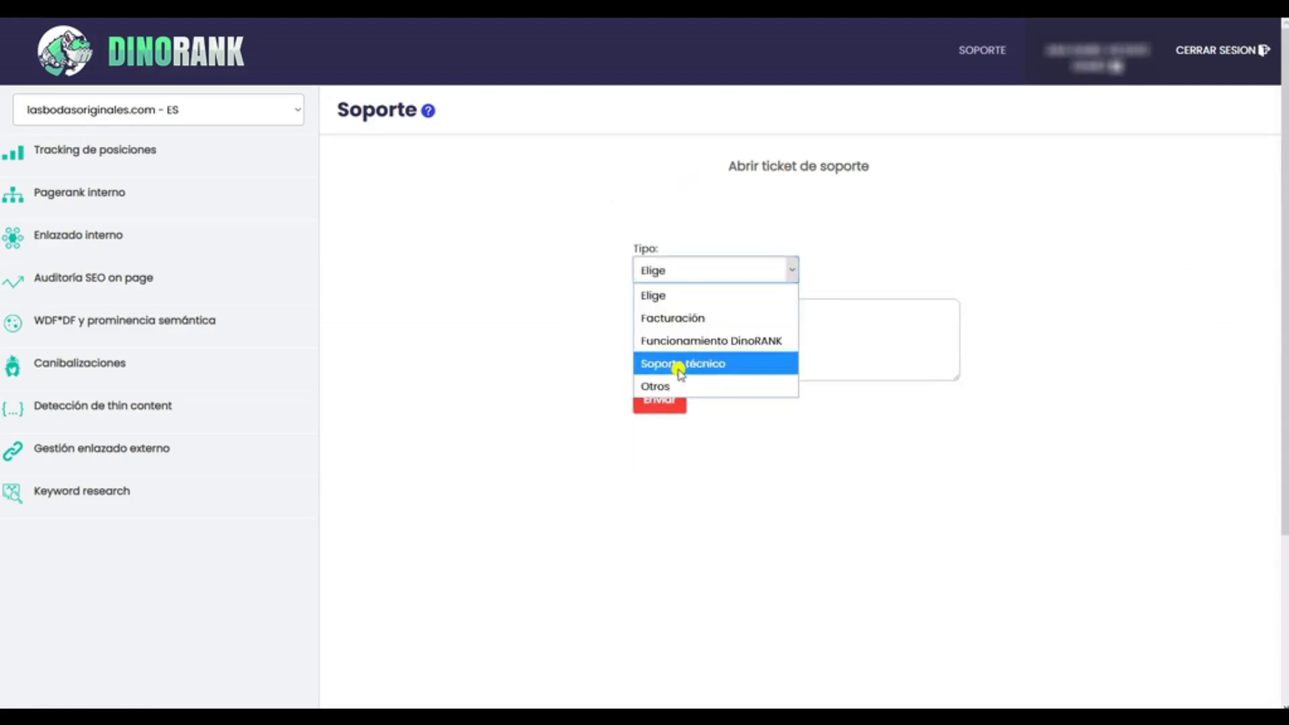
pyautogui.click(907, 353)
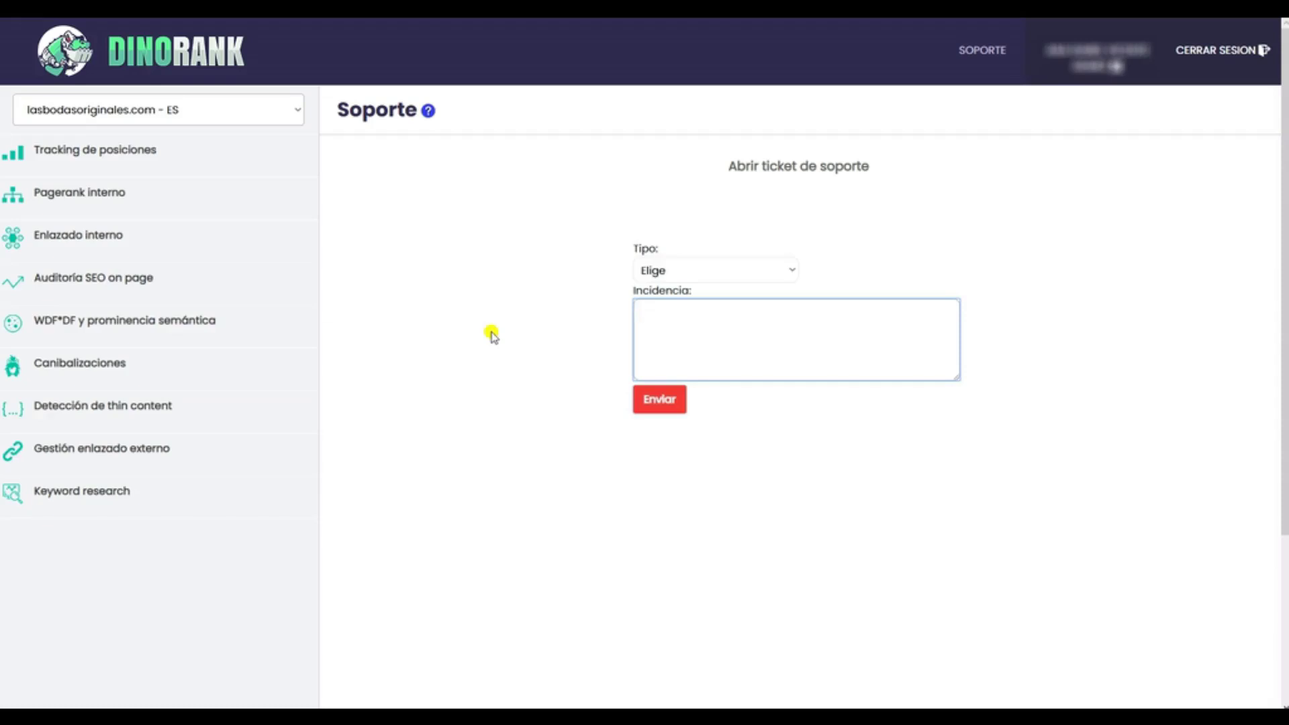
pyautogui.click(149, 50)
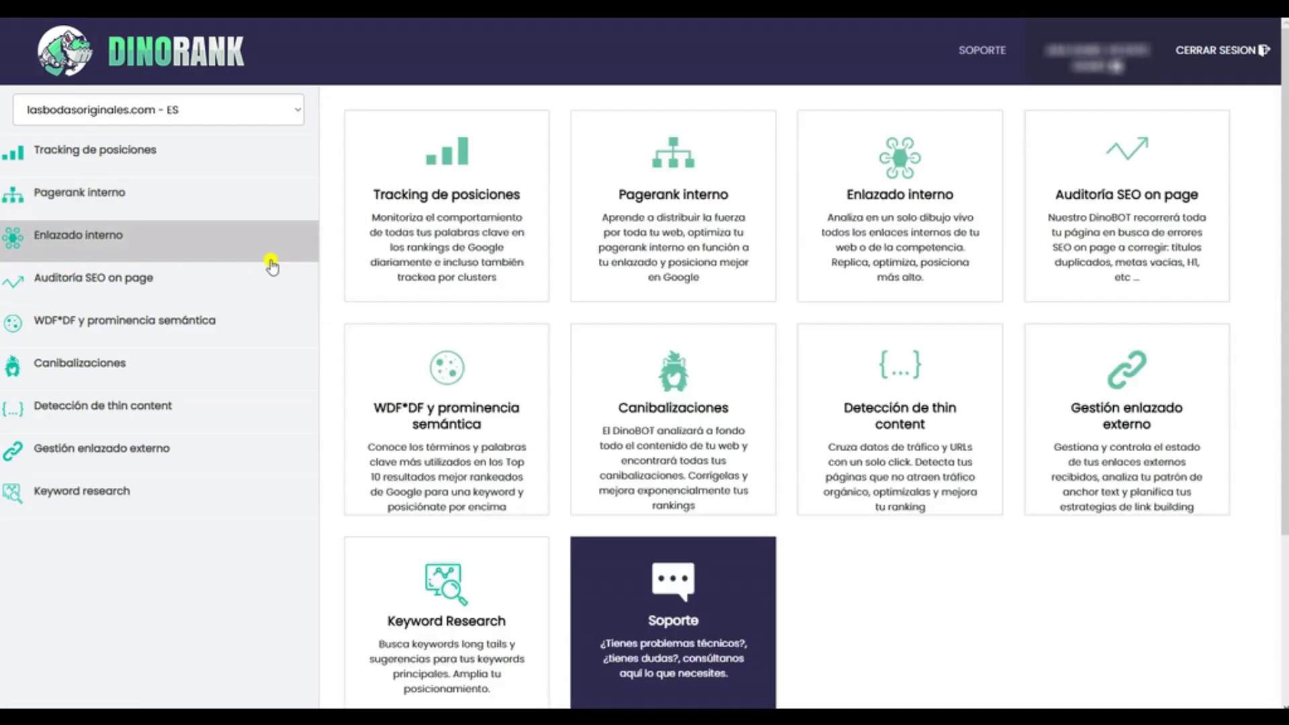